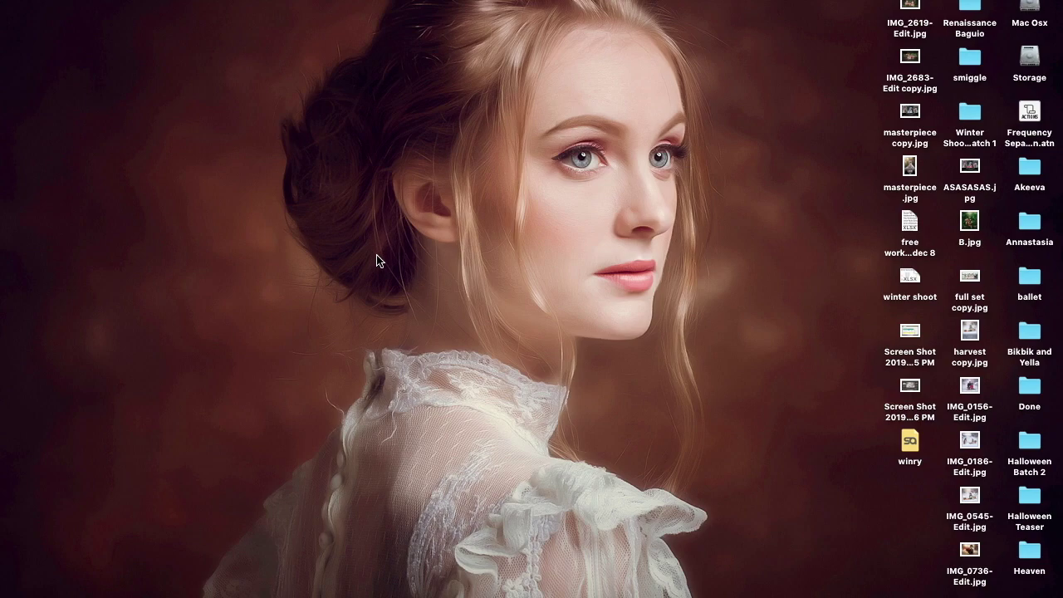
Preview the finished IMG_0545-Edit.jpg from the desktop in Quick Look, enlarged, then close it.
{"action": "left_click", "coordinate": [967, 496]}
{"action": "key", "text": "space"}
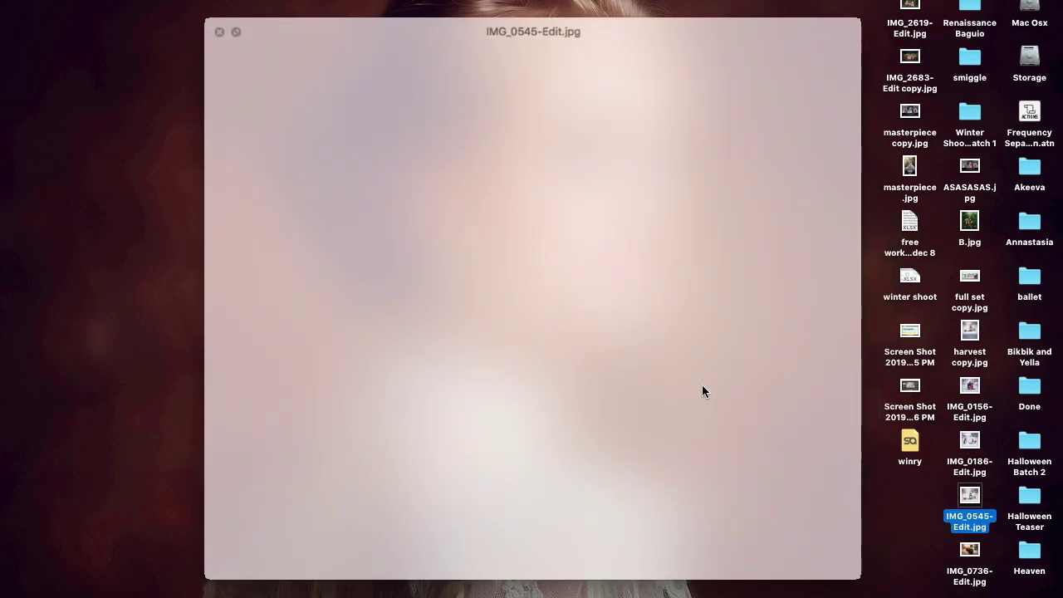
{"action": "left_click_drag", "start_coordinate": [528, 48], "coordinate": [353, 24]}
{"action": "left_click_drag", "start_coordinate": [686, 558], "coordinate": [1043, 591]}
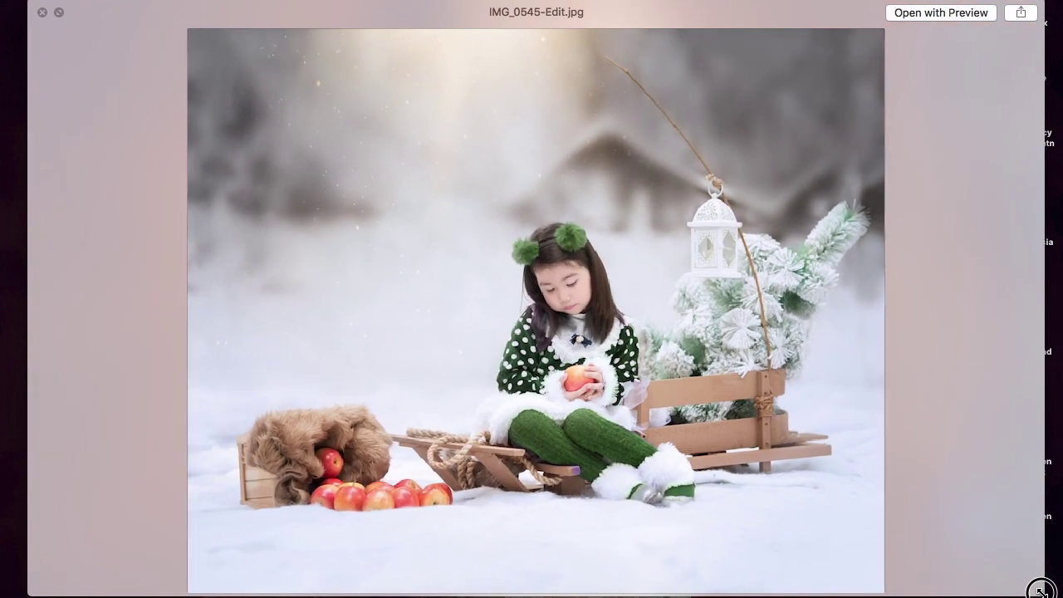
{"action": "left_click_drag", "start_coordinate": [546, 14], "coordinate": [517, 10]}
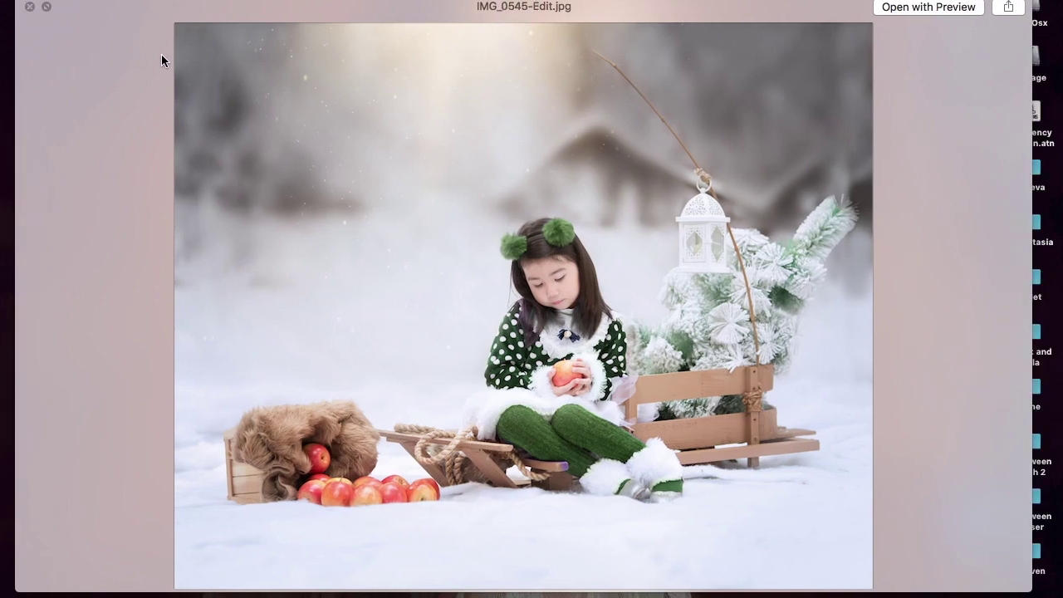
{"action": "key", "text": "space"}
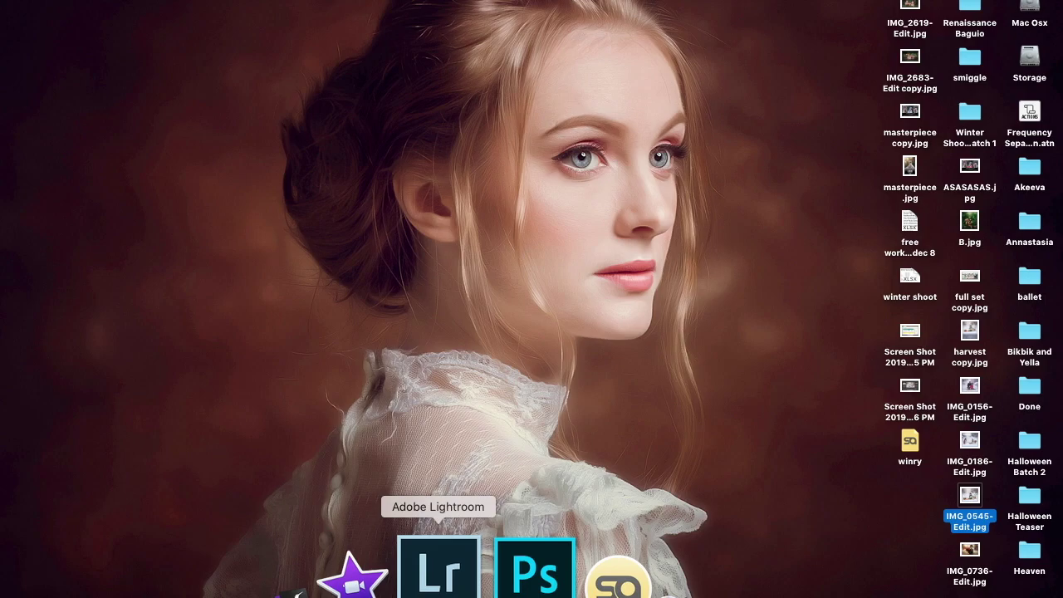
Switch to Lightroom and hide both side panels and the filmstrip to enlarge the raw photo.
{"action": "left_click", "coordinate": [438, 573]}
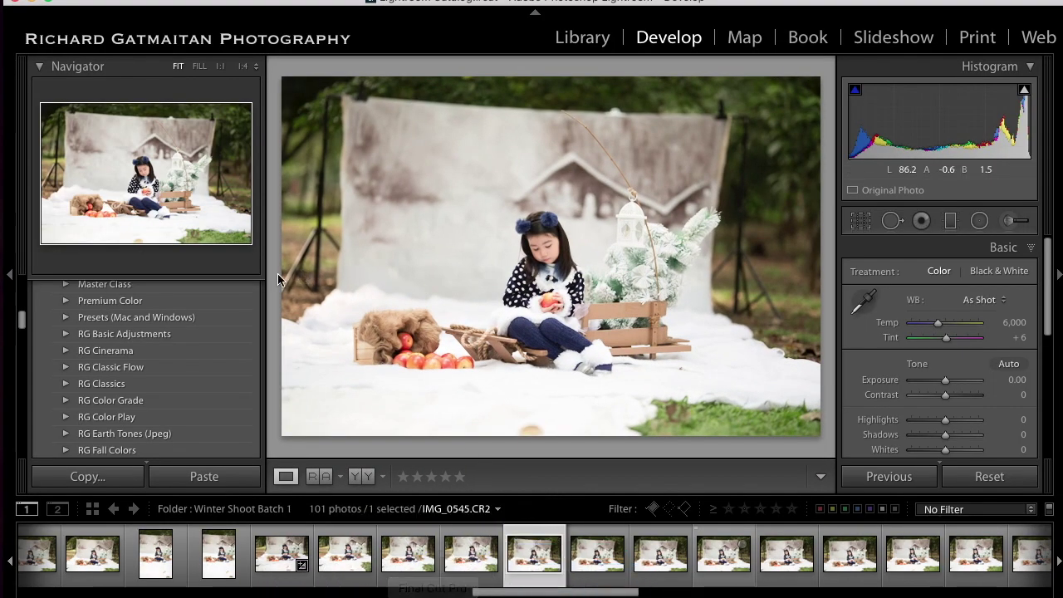
{"action": "left_click", "coordinate": [10, 278]}
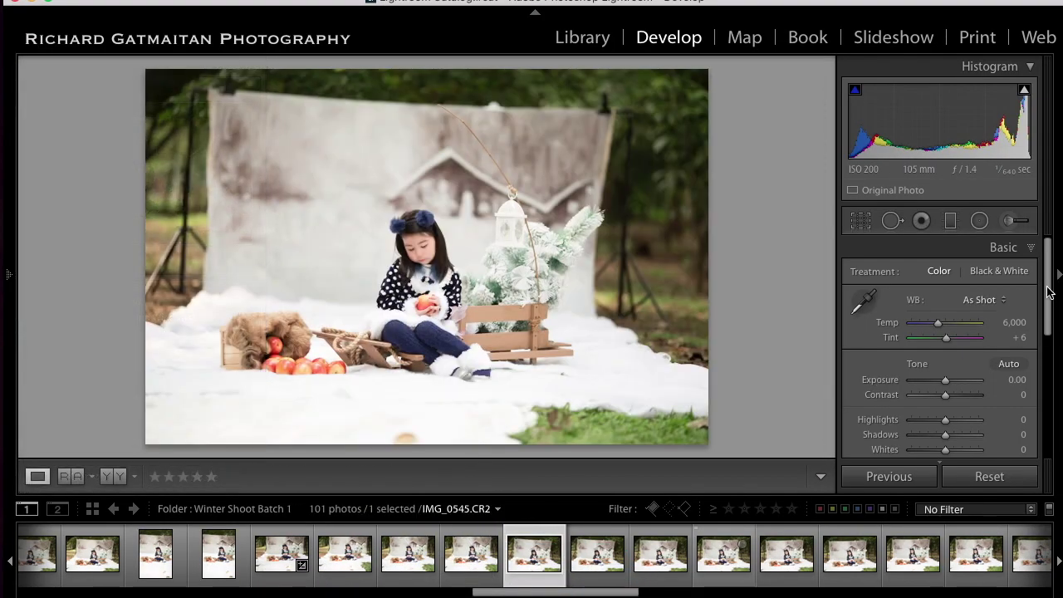
{"action": "left_click", "coordinate": [1058, 278]}
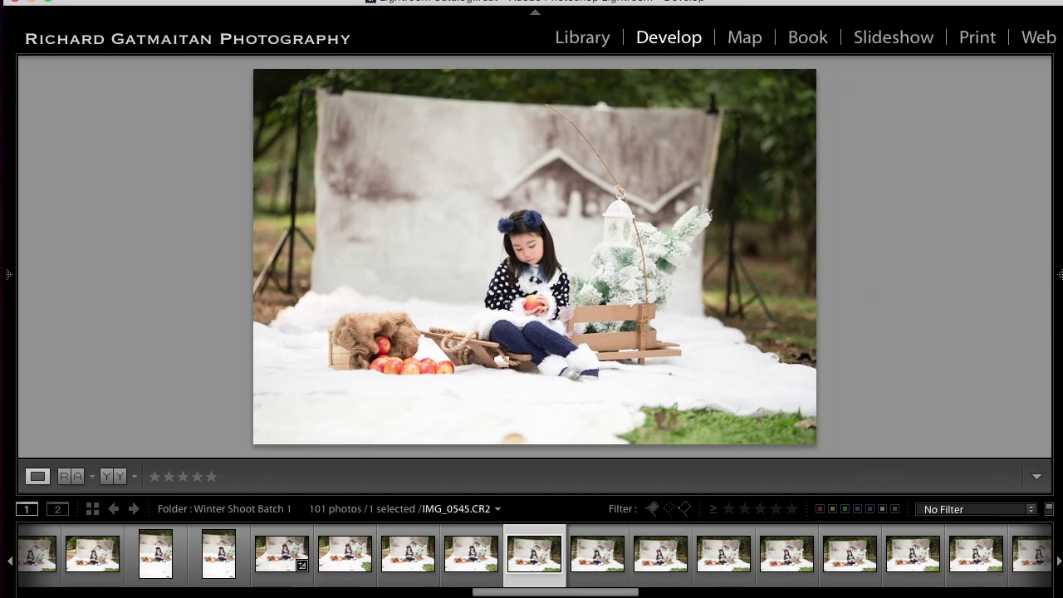
{"action": "left_click", "coordinate": [535, 594]}
Preview IMG_0545-Edit.jpg from the Desktop folder beside the raw photo for comparison.
{"action": "left_click", "coordinate": [321, 572]}
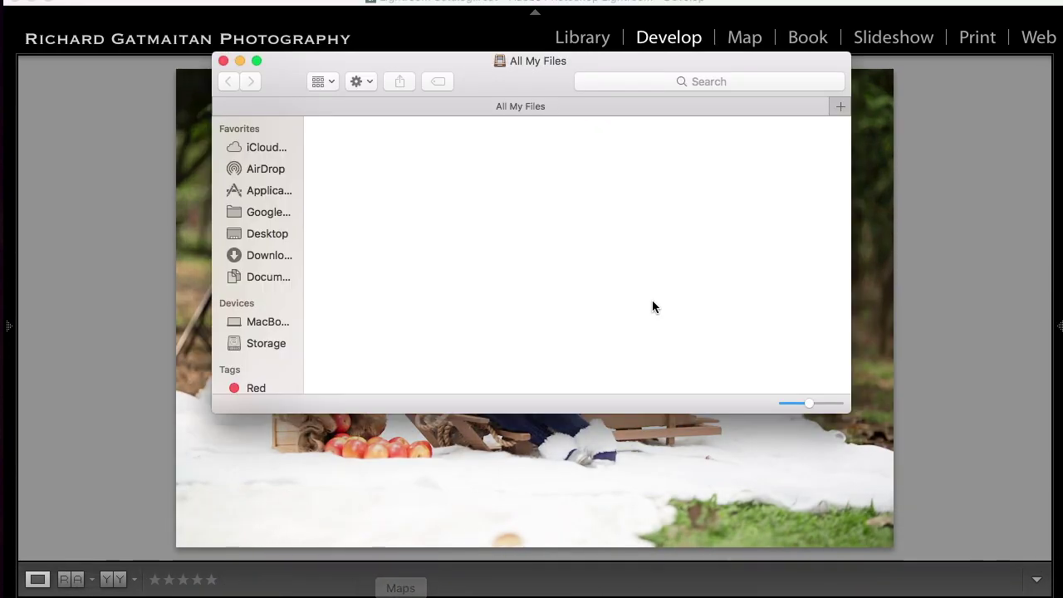
{"action": "left_click", "coordinate": [254, 234]}
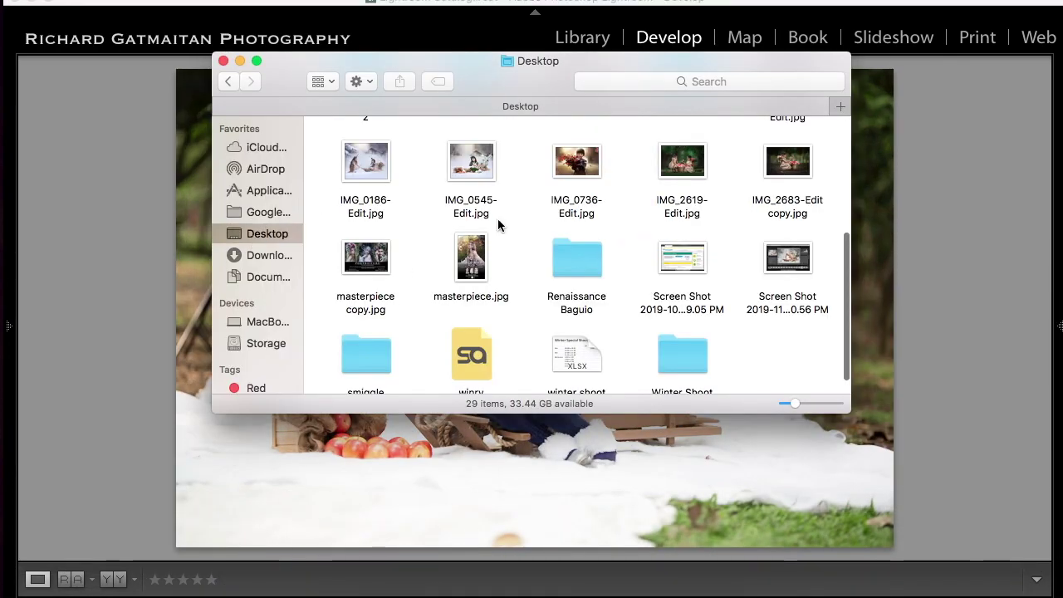
{"action": "left_click_drag", "start_coordinate": [489, 66], "coordinate": [1035, 157]}
{"action": "left_click", "coordinate": [1025, 242]}
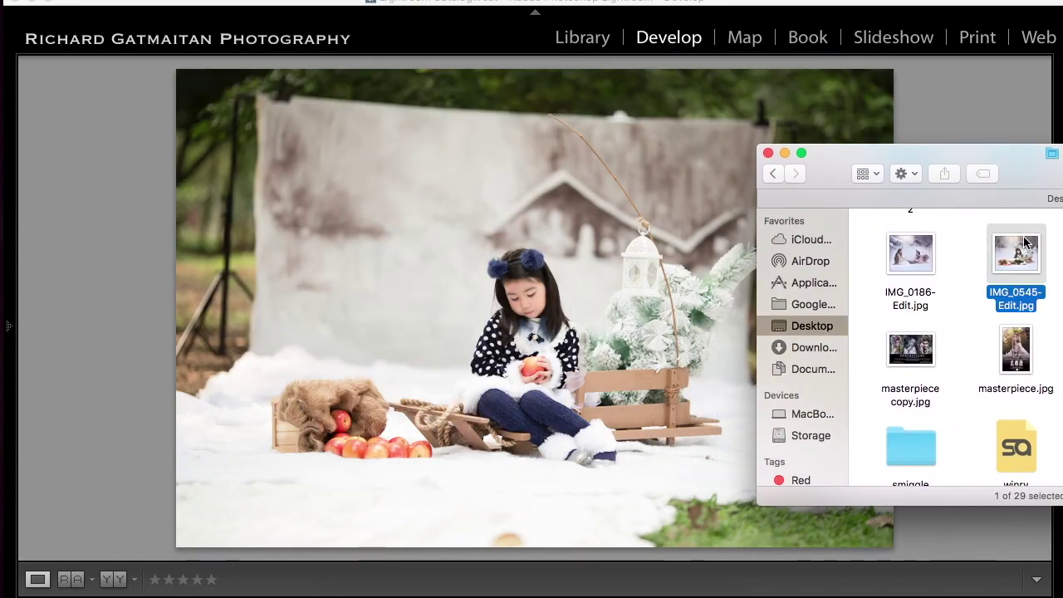
{"action": "key", "text": "space"}
{"action": "left_click_drag", "start_coordinate": [506, 19], "coordinate": [525, 74]}
{"action": "key", "text": "space"}
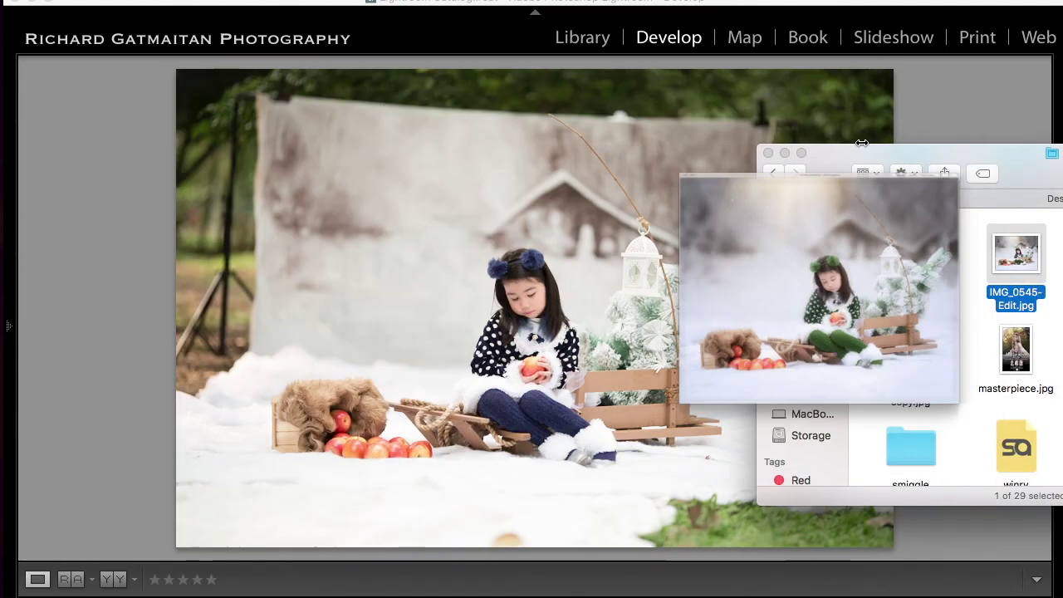
Close the Finder window and re-pin the left navigator and presets panel.
{"action": "left_click_drag", "start_coordinate": [788, 163], "coordinate": [506, 109]}
{"action": "left_click", "coordinate": [488, 101]}
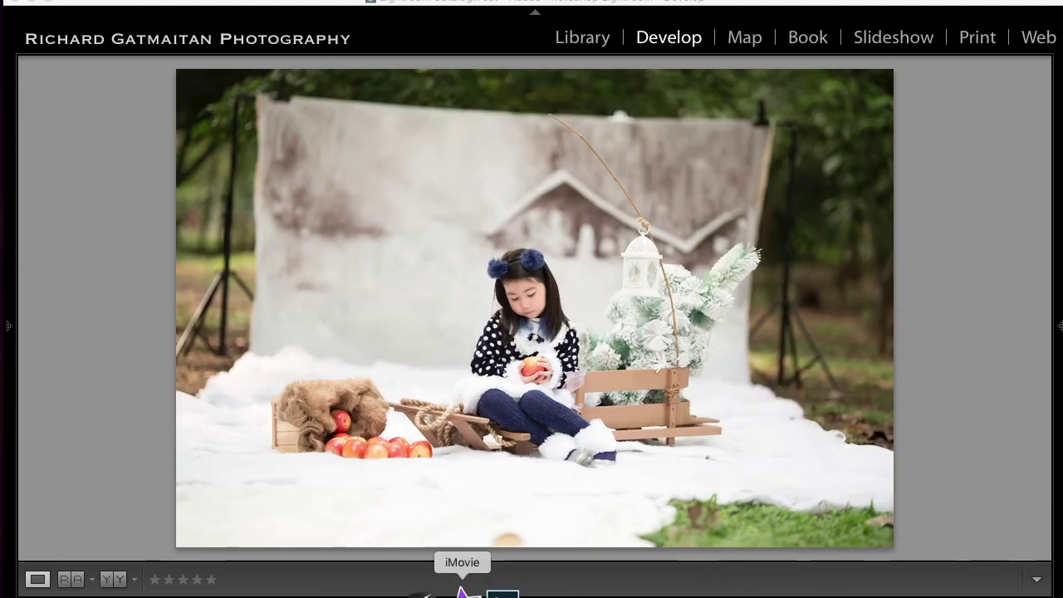
{"action": "mouse_move", "coordinate": [8, 324]}
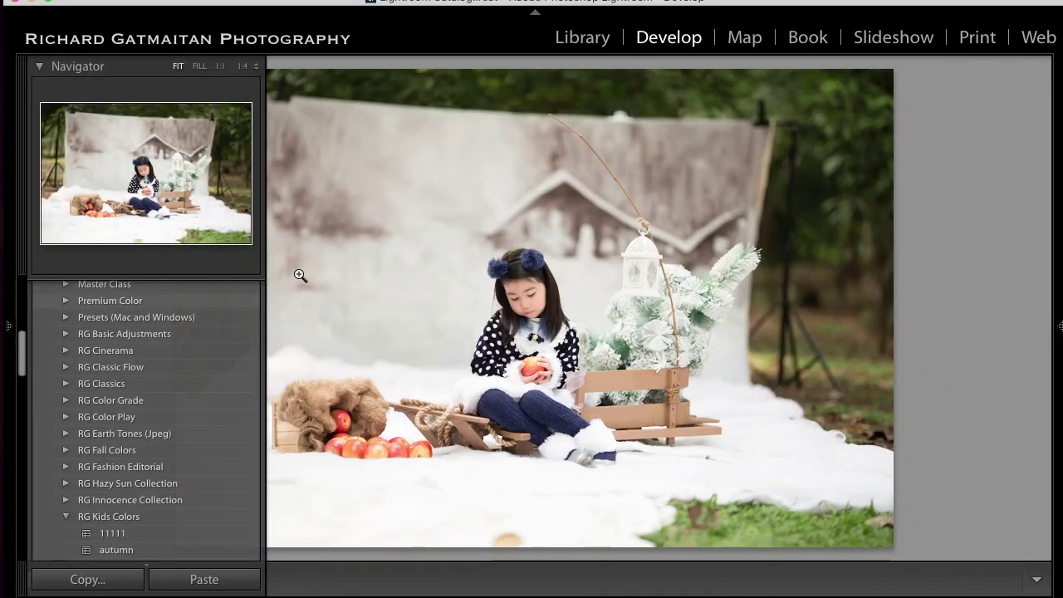
{"action": "left_click", "coordinate": [10, 327]}
Bring back the right panel and lower the Basic panel's Highlights slider to -69.
{"action": "left_click", "coordinate": [1058, 328]}
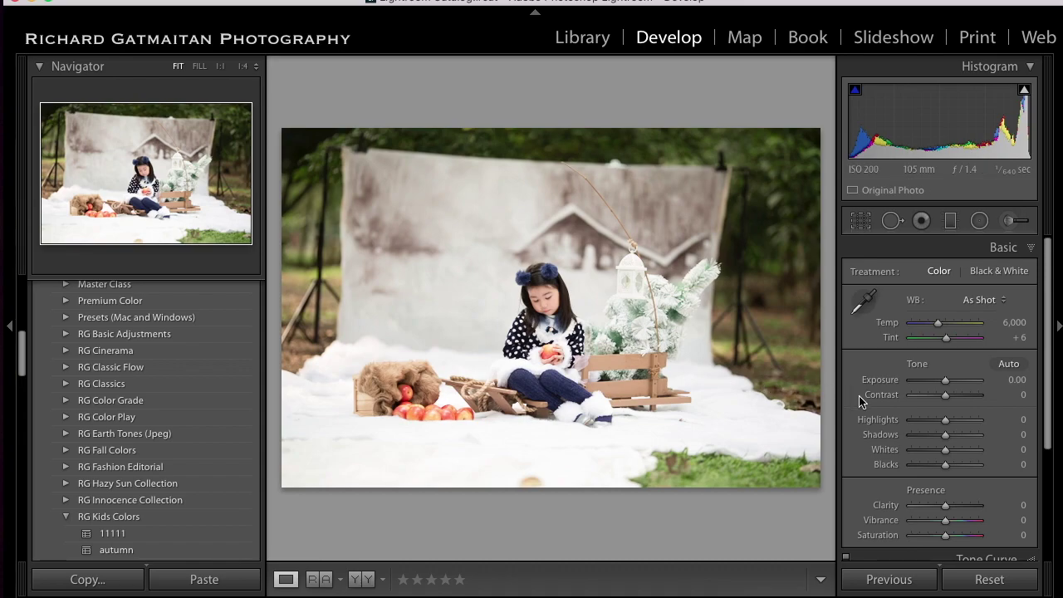
{"action": "left_click", "coordinate": [915, 421]}
{"action": "left_click_drag", "start_coordinate": [914, 422], "coordinate": [922, 425]}
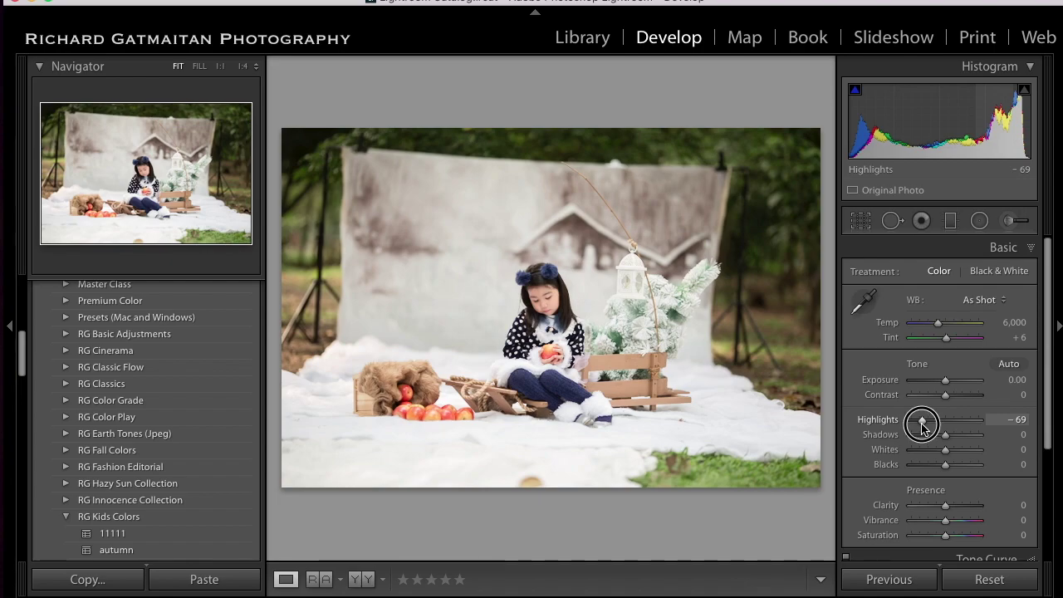
{"action": "scroll", "coordinate": [955, 385], "scroll_direction": "down", "scroll_amount": 1}
{"action": "scroll", "coordinate": [955, 385], "scroll_direction": "up", "scroll_amount": 1}
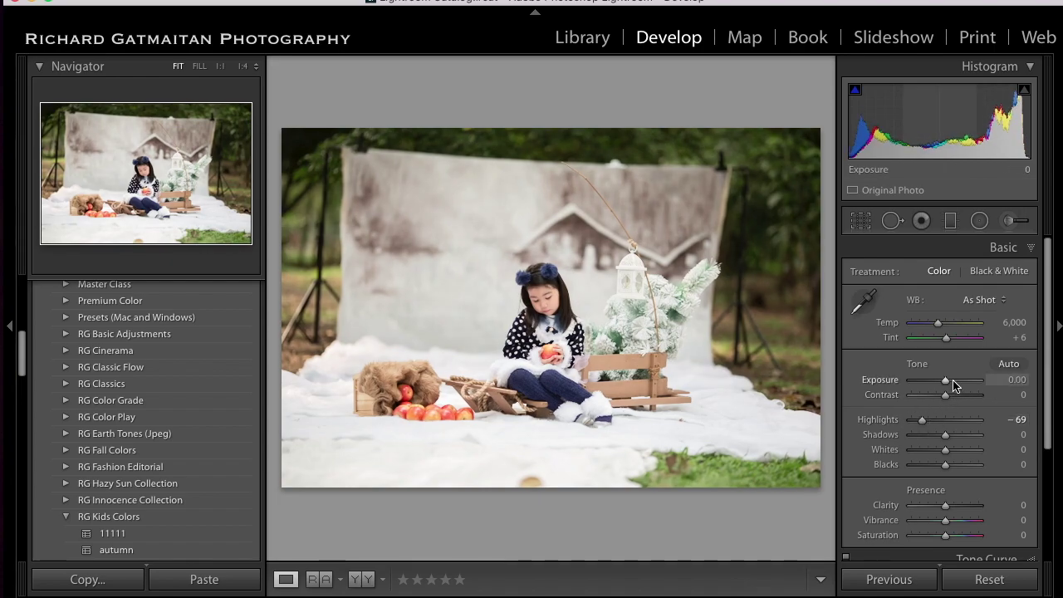
{"action": "scroll", "coordinate": [955, 385], "scroll_direction": "down", "scroll_amount": 1}
{"action": "scroll", "coordinate": [955, 385], "scroll_direction": "up", "scroll_amount": 1}
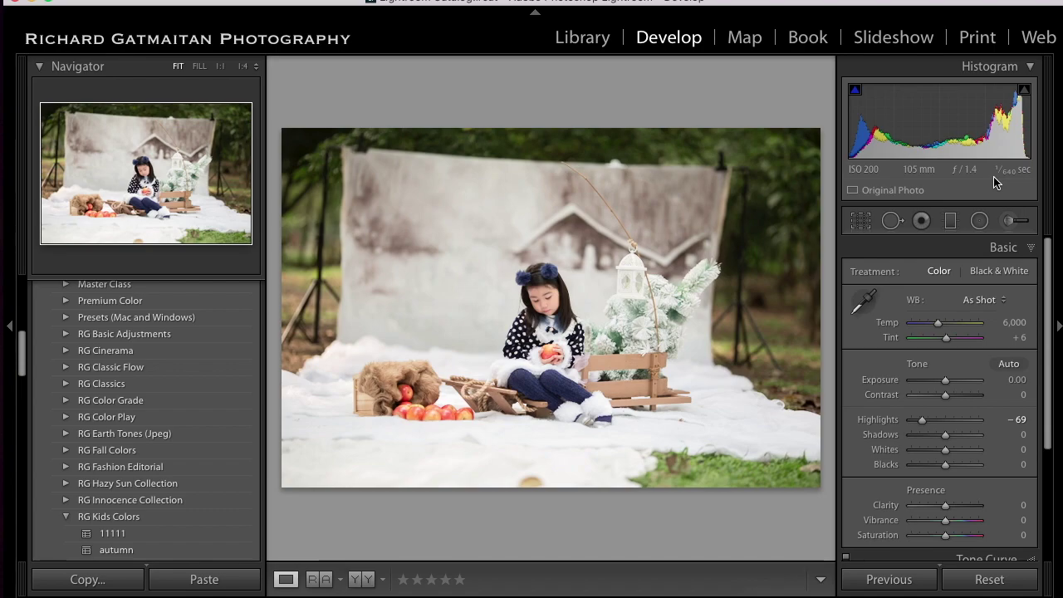
With Crop & Straighten, rotate the photo -2.82°, trim the sides and top to a 4 x 5 frame, and apply.
{"action": "key", "text": "r"}
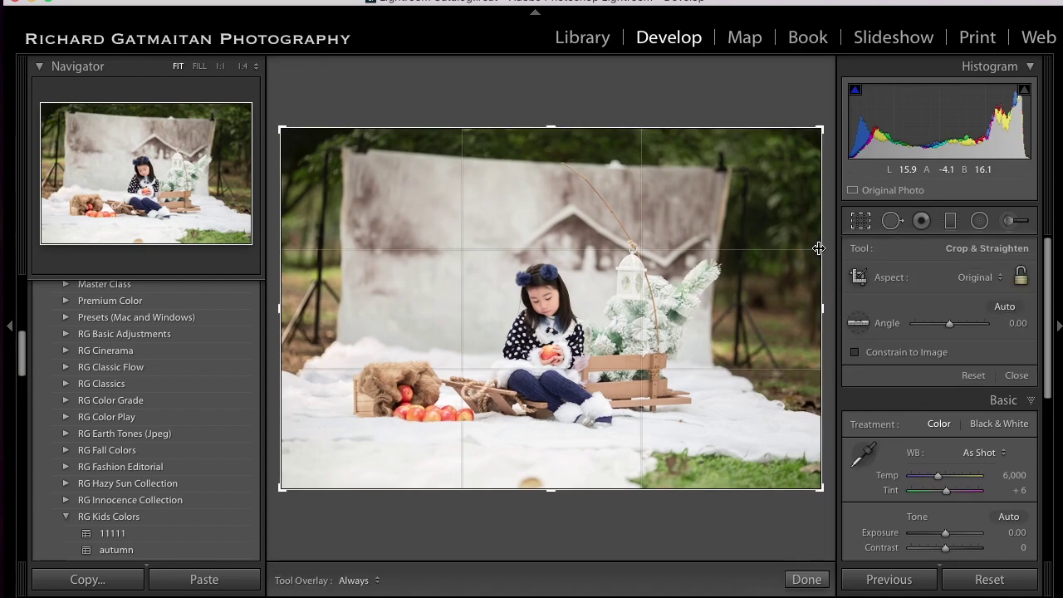
{"action": "mouse_move", "coordinate": [821, 255]}
{"action": "left_mouse_down"}
{"action": "mouse_move", "coordinate": [829, 259]}
{"action": "mouse_move", "coordinate": [833, 241]}
{"action": "left_mouse_up"}
{"action": "left_click_drag", "start_coordinate": [804, 305], "coordinate": [764, 306]}
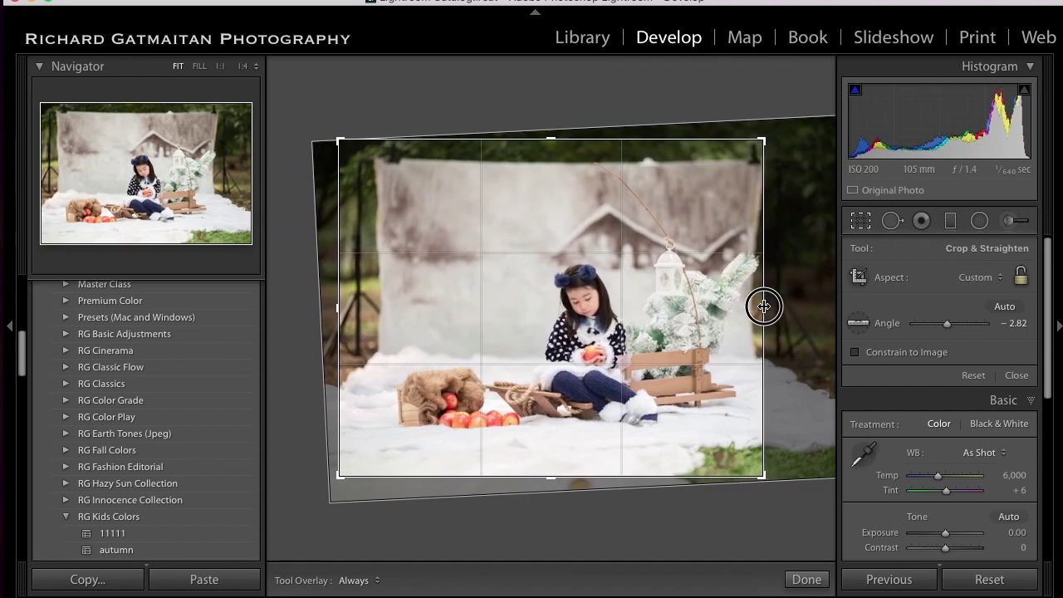
{"action": "left_click_drag", "start_coordinate": [349, 308], "coordinate": [366, 306]}
{"action": "left_click_drag", "start_coordinate": [550, 140], "coordinate": [549, 151]}
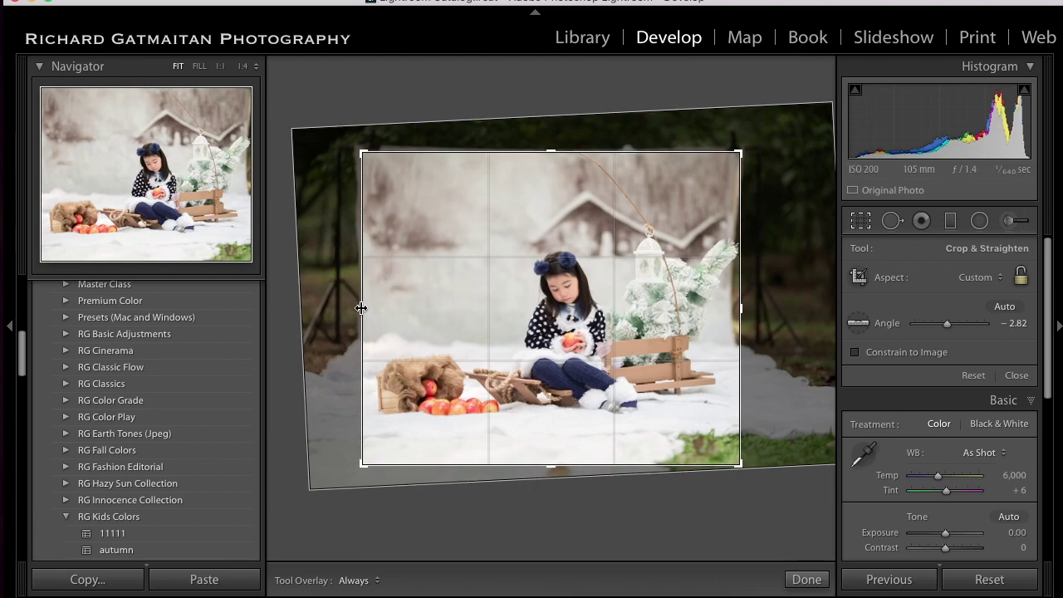
{"action": "left_click_drag", "start_coordinate": [361, 310], "coordinate": [351, 308]}
{"action": "left_click_drag", "start_coordinate": [750, 305], "coordinate": [745, 304]}
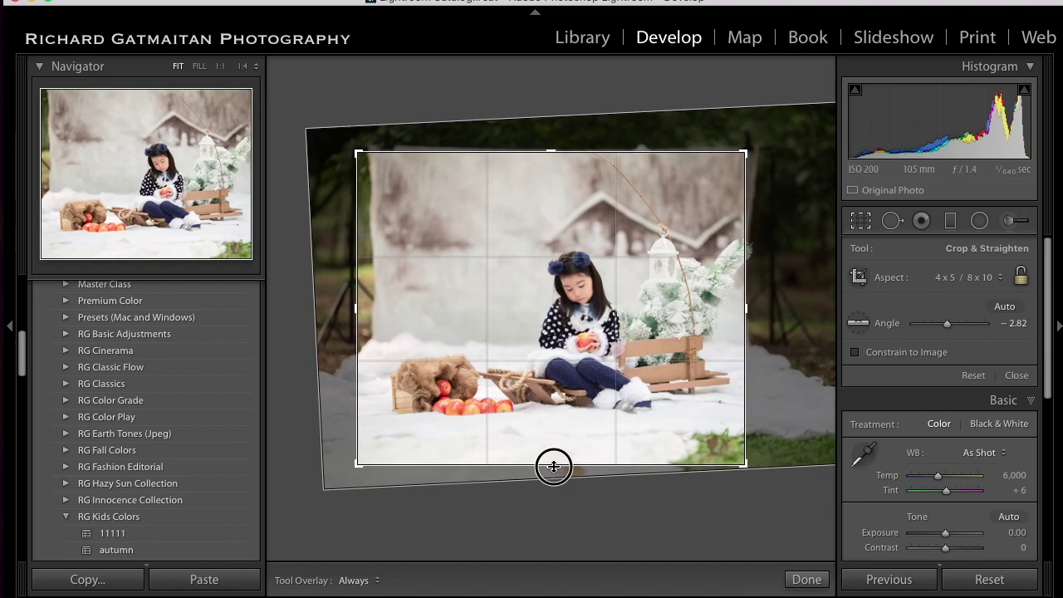
{"action": "key", "text": "Return"}
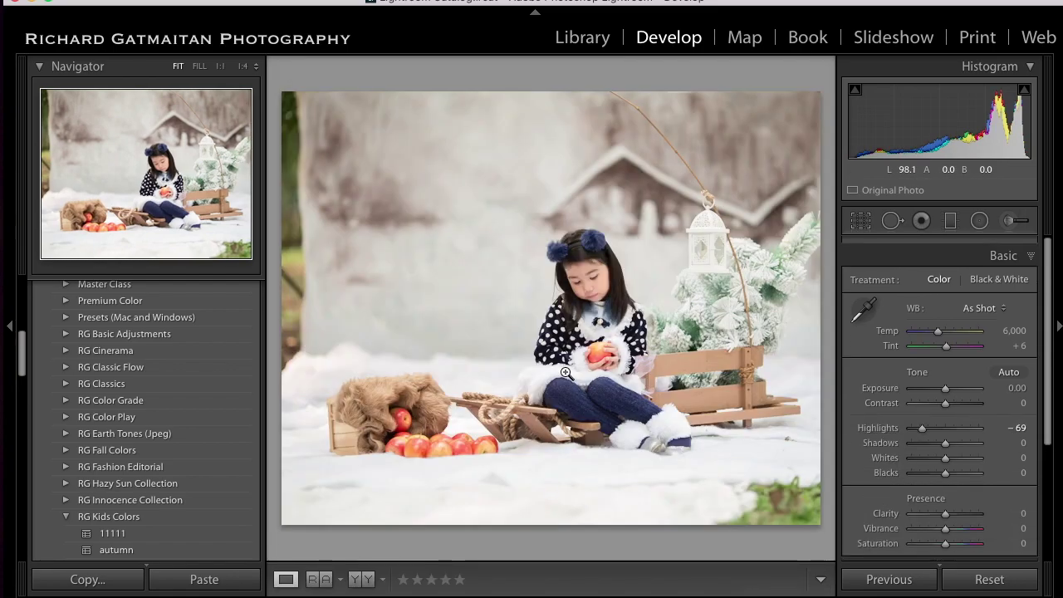
From the filmstrip, send IMG_0545.CR2 to Edit In > Edit in Adobe Photoshop CC 2018.
{"action": "left_click", "coordinate": [566, 374]}
{"action": "left_click", "coordinate": [566, 376]}
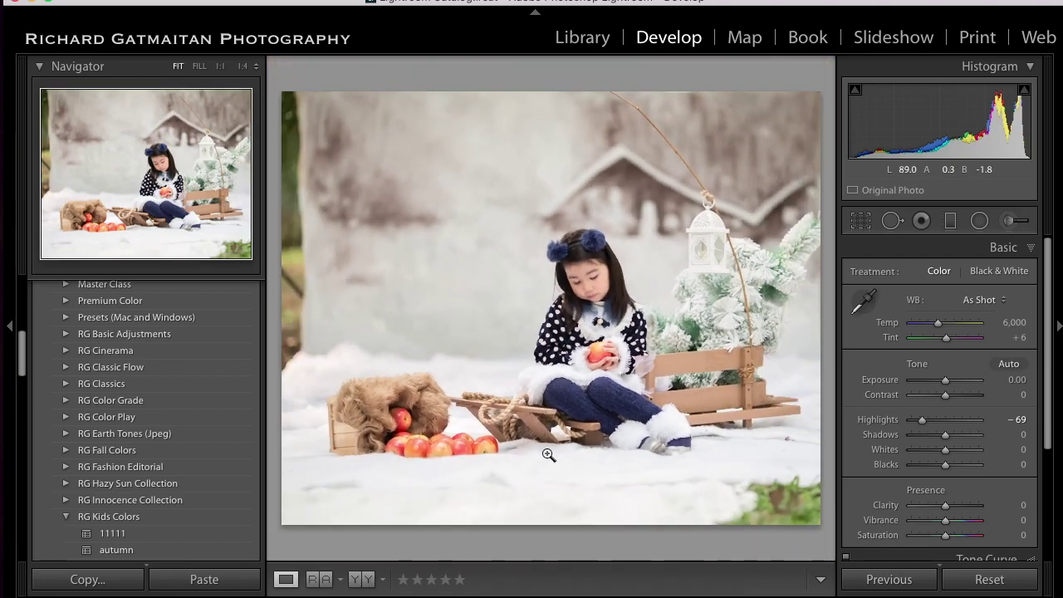
{"action": "left_click", "coordinate": [535, 591]}
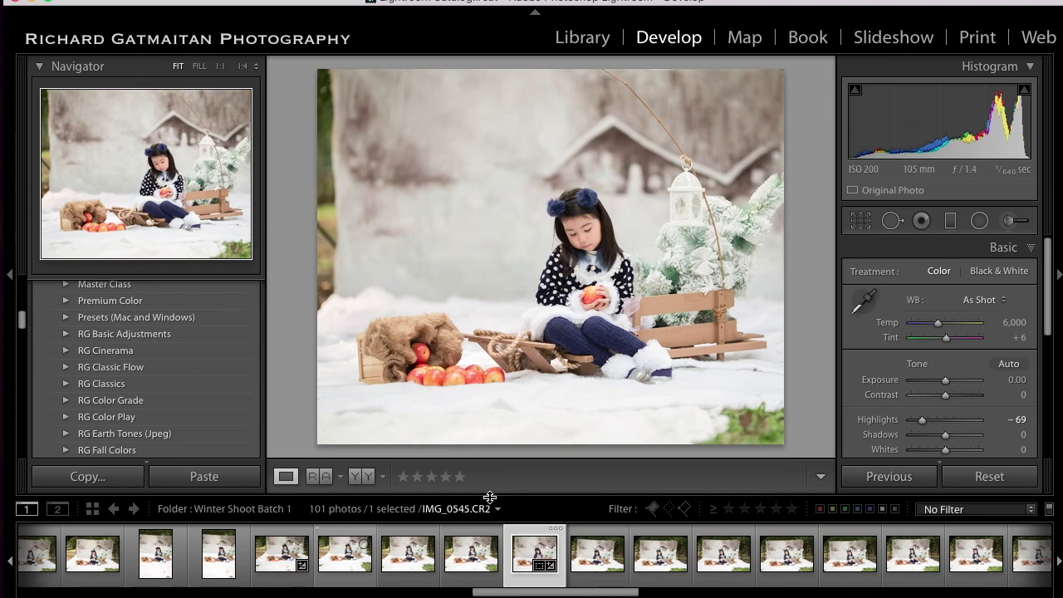
{"action": "right_click", "coordinate": [516, 550]}
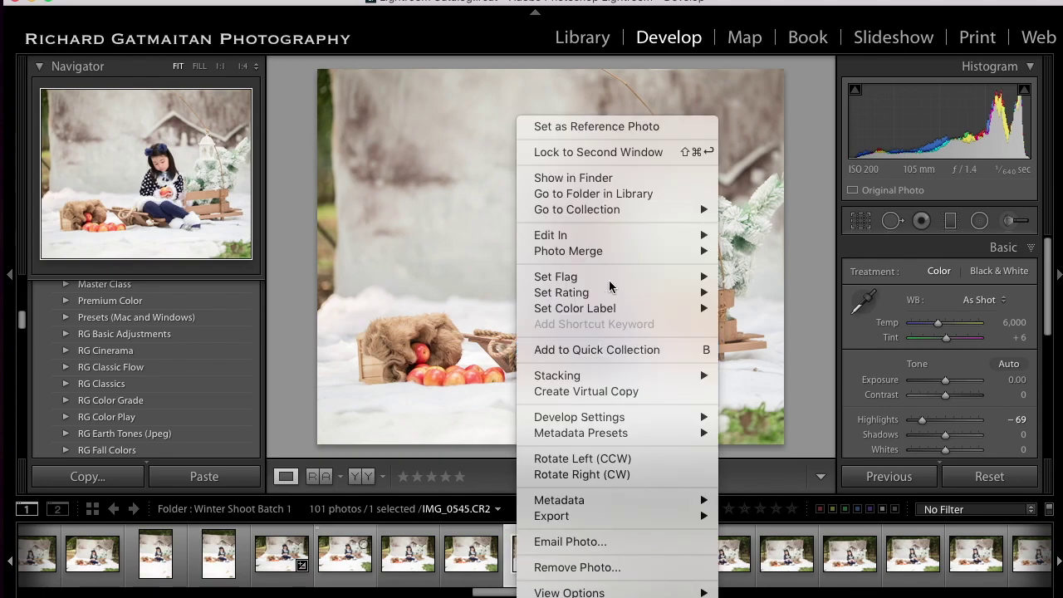
{"action": "mouse_move", "coordinate": [680, 235]}
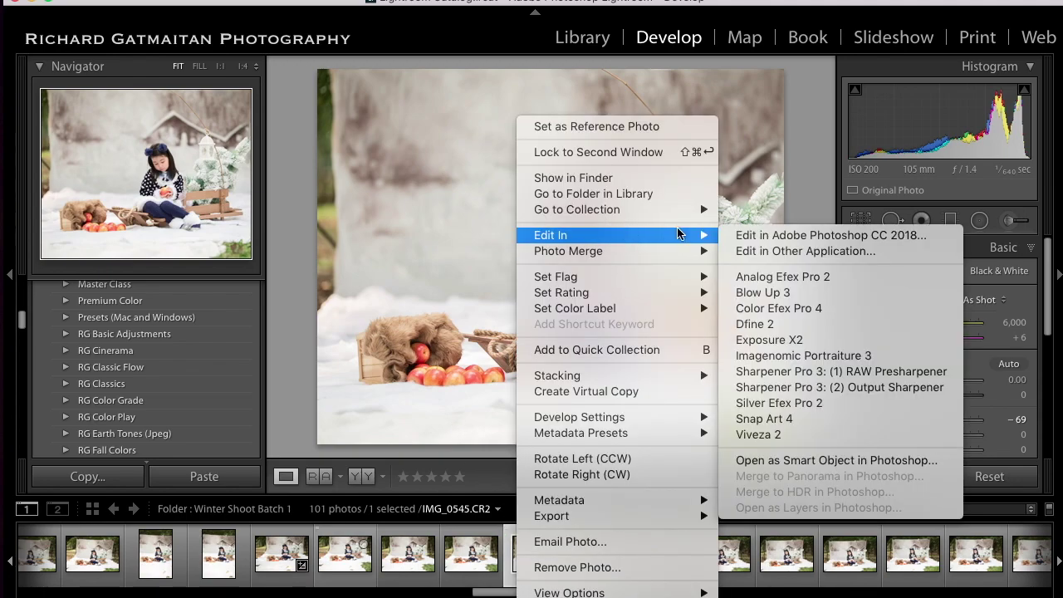
{"action": "left_click", "coordinate": [755, 239]}
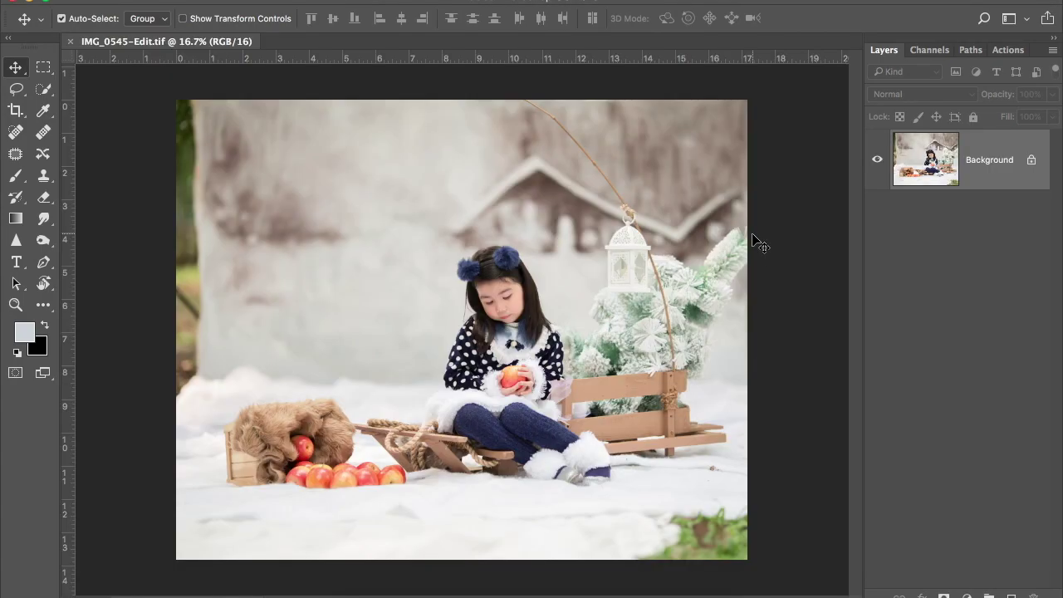
{"action": "key", "text": "super+plus"}
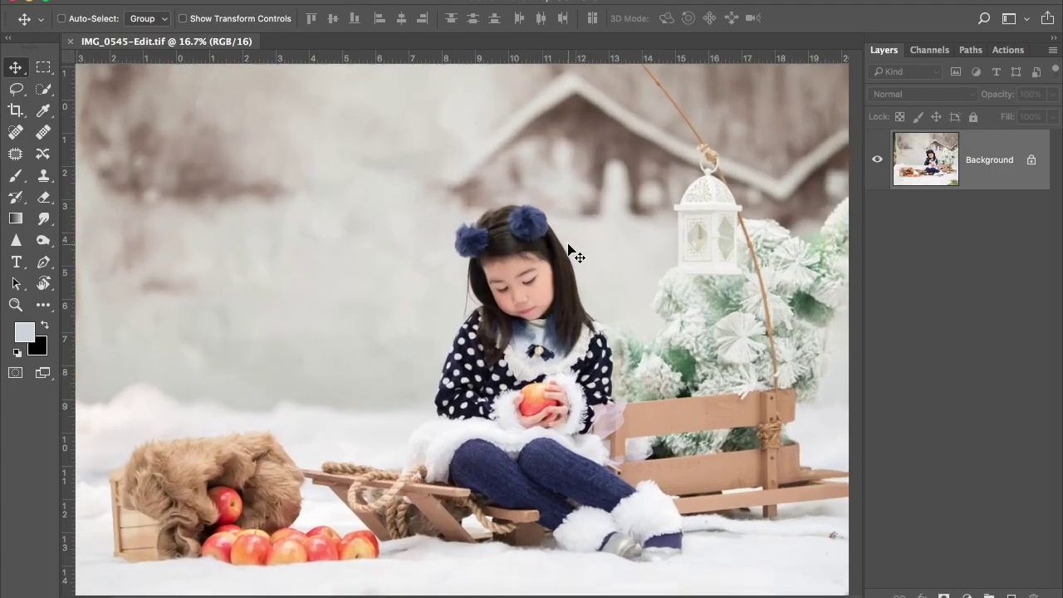
{"action": "key", "text": "super+minus"}
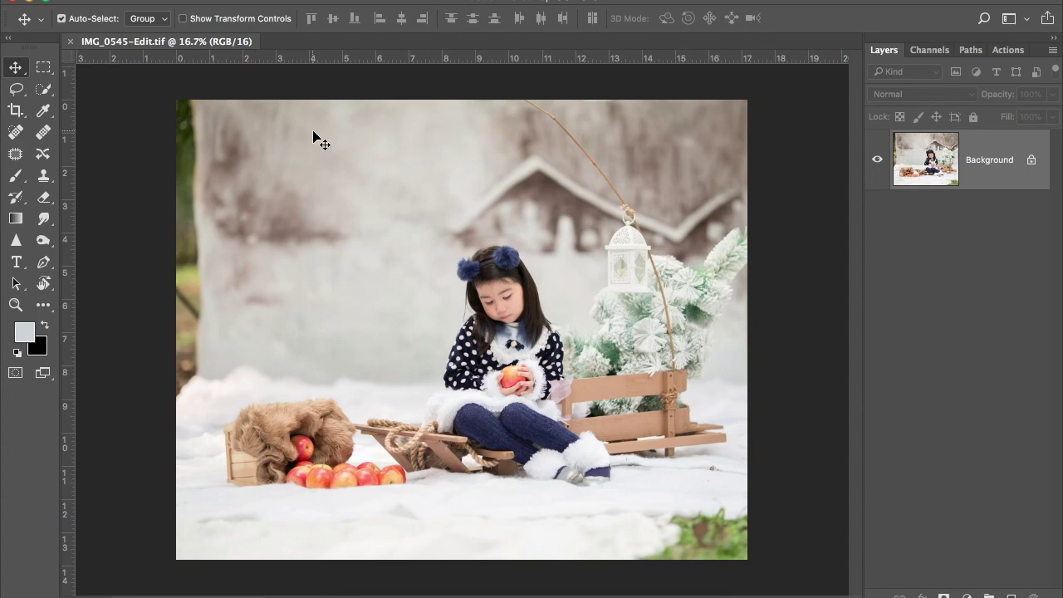
{"action": "key", "text": "super+plus"}
{"action": "scroll", "coordinate": [230, 121], "scroll_direction": "up", "scroll_amount": 1}
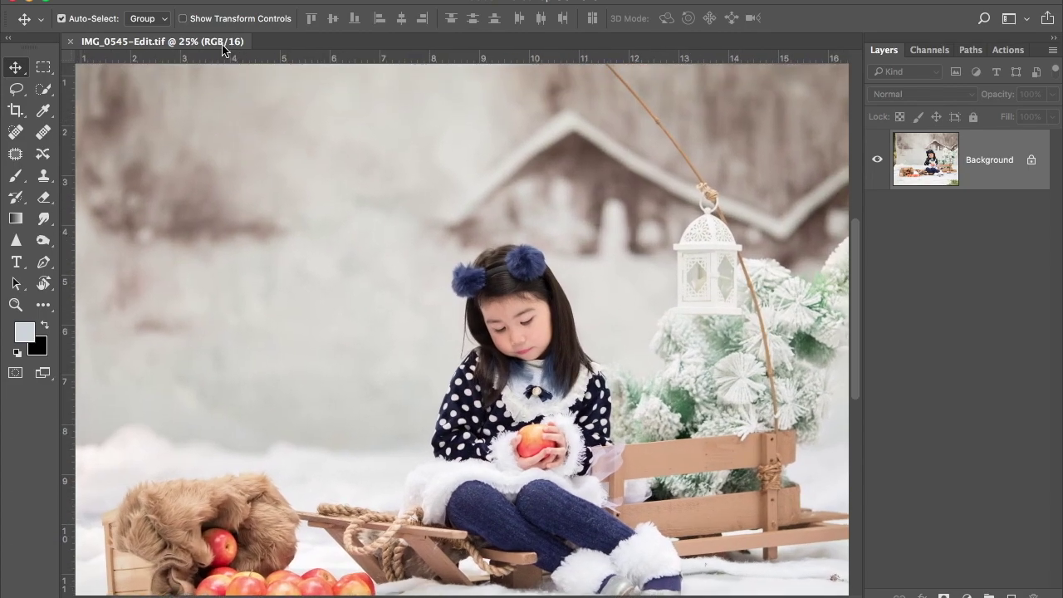
{"action": "key", "text": "super+minus"}
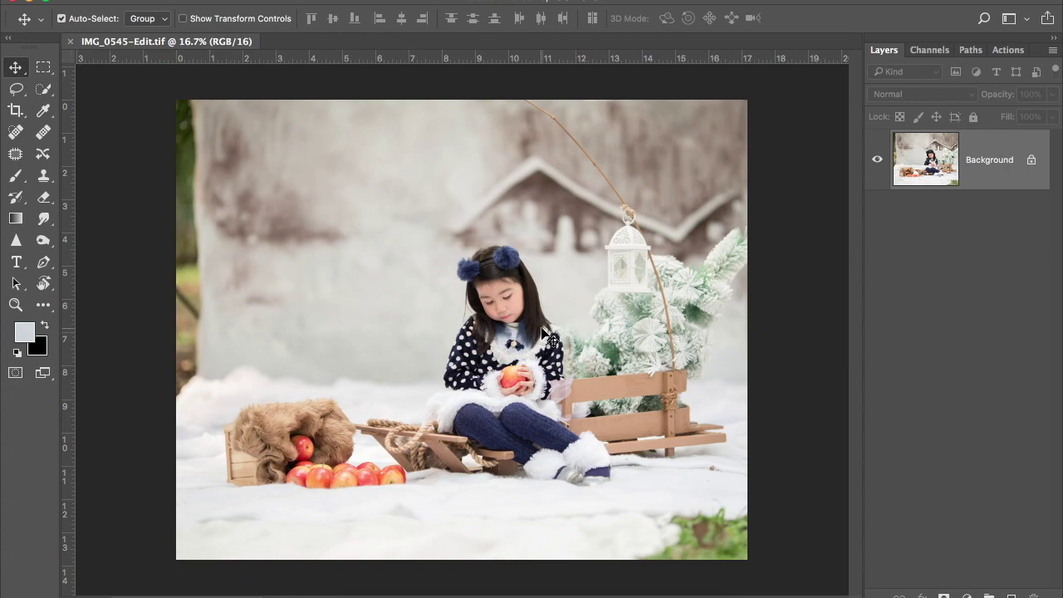
{"action": "key", "text": "super"}
{"action": "scroll", "coordinate": [538, 283], "scroll_direction": "up", "scroll_amount": 3}
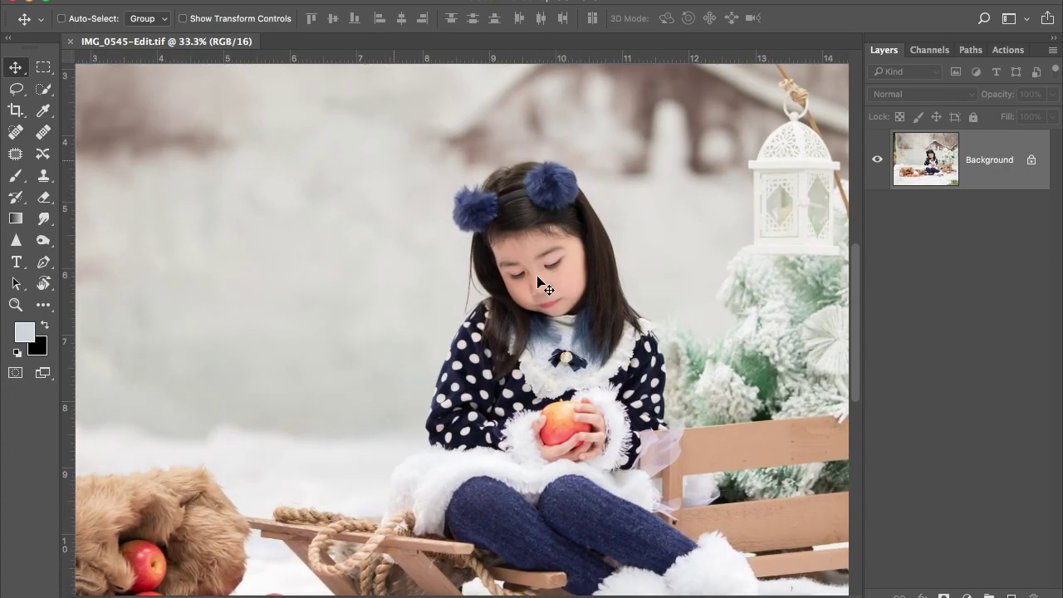
{"action": "scroll", "coordinate": [521, 264], "scroll_direction": "up", "scroll_amount": 2}
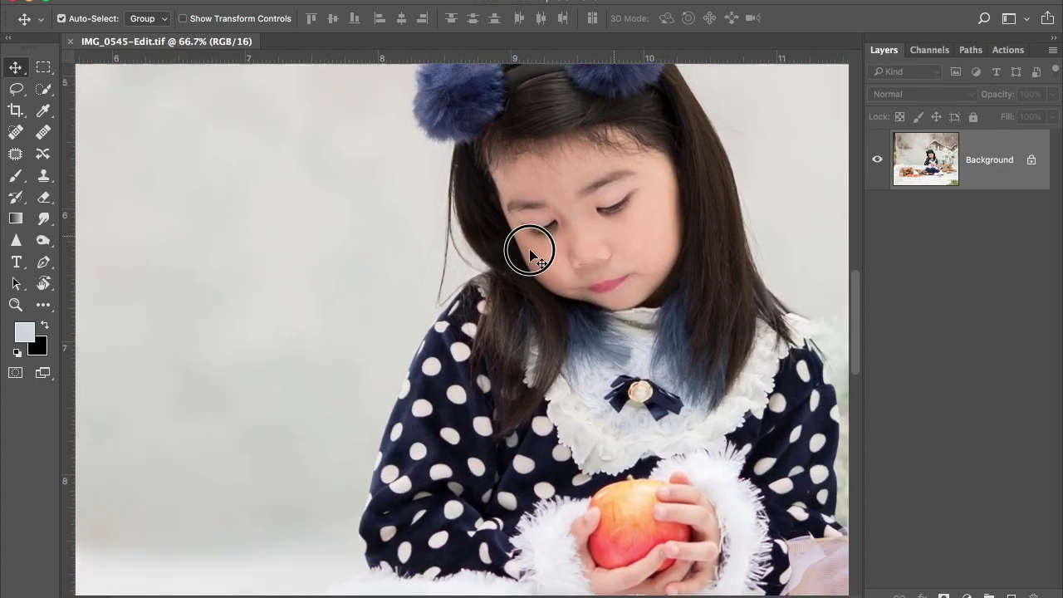
{"action": "scroll", "coordinate": [515, 291], "scroll_direction": "up", "scroll_amount": 3}
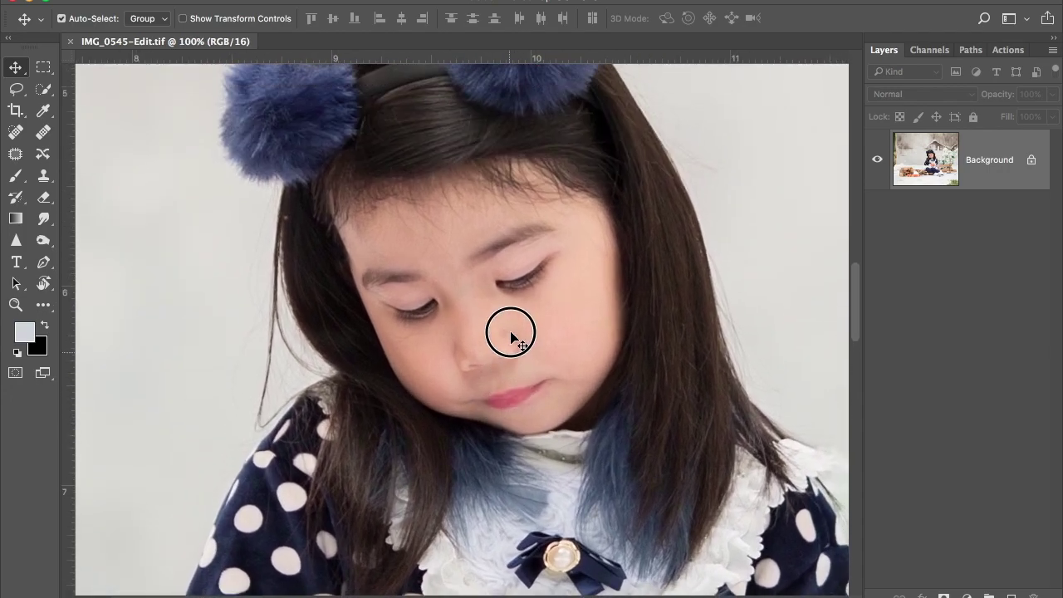
{"action": "scroll", "coordinate": [515, 332], "scroll_direction": "down", "scroll_amount": 3}
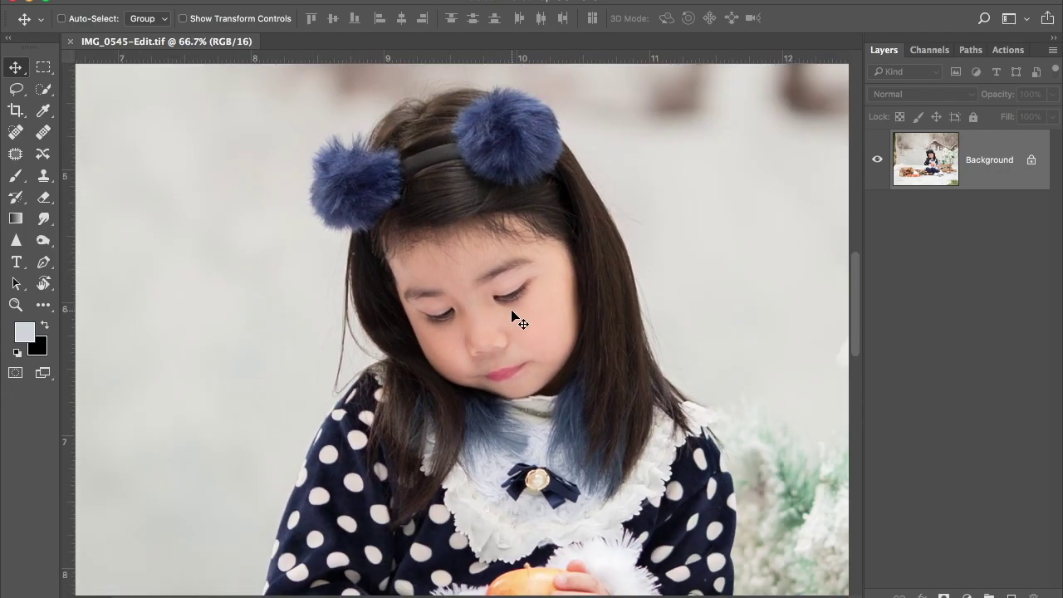
{"action": "scroll", "coordinate": [513, 316], "scroll_direction": "down", "scroll_amount": 2}
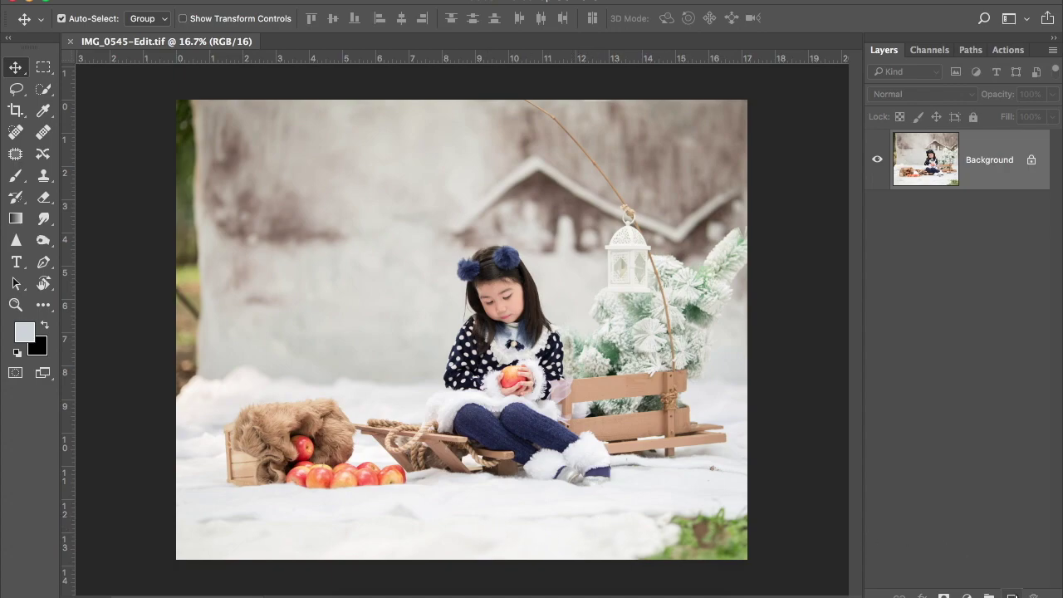
Add a new empty layer and sample the near-white snow colour from the image.
{"action": "left_click", "coordinate": [1012, 594]}
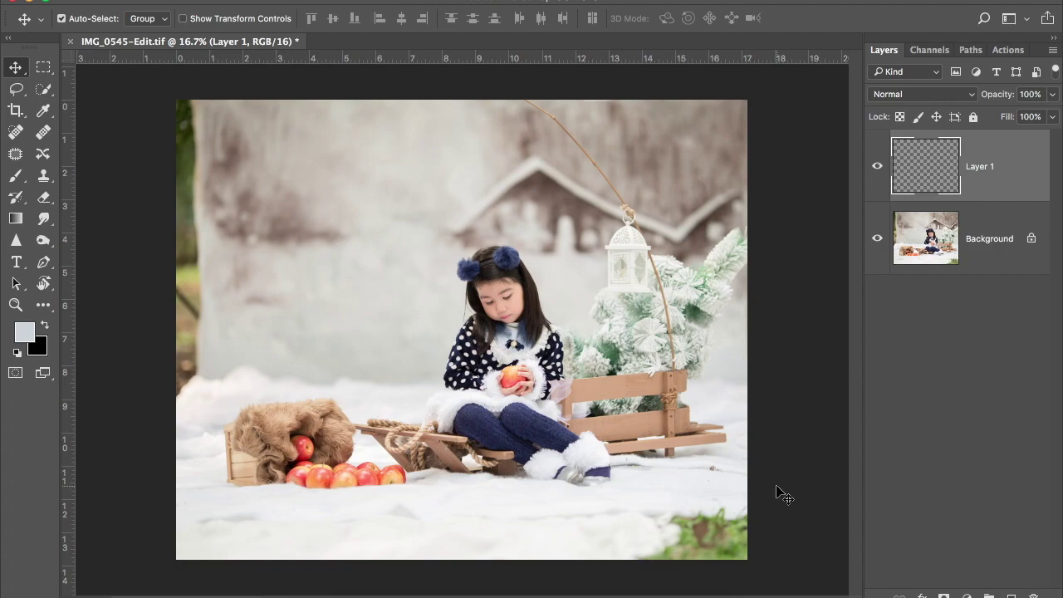
{"action": "left_click", "coordinate": [43, 111]}
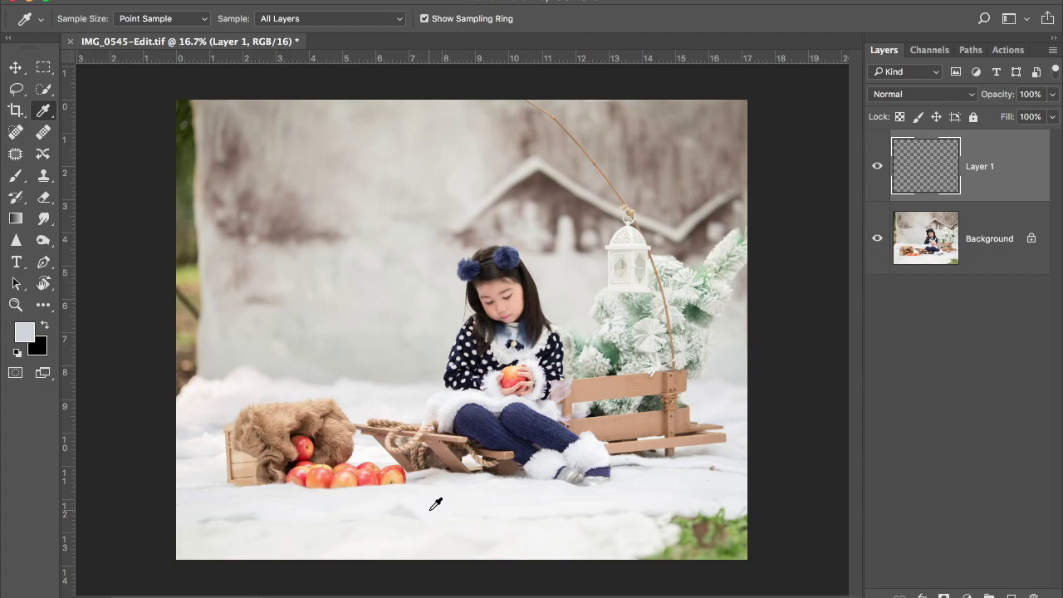
{"action": "left_click", "coordinate": [382, 499]}
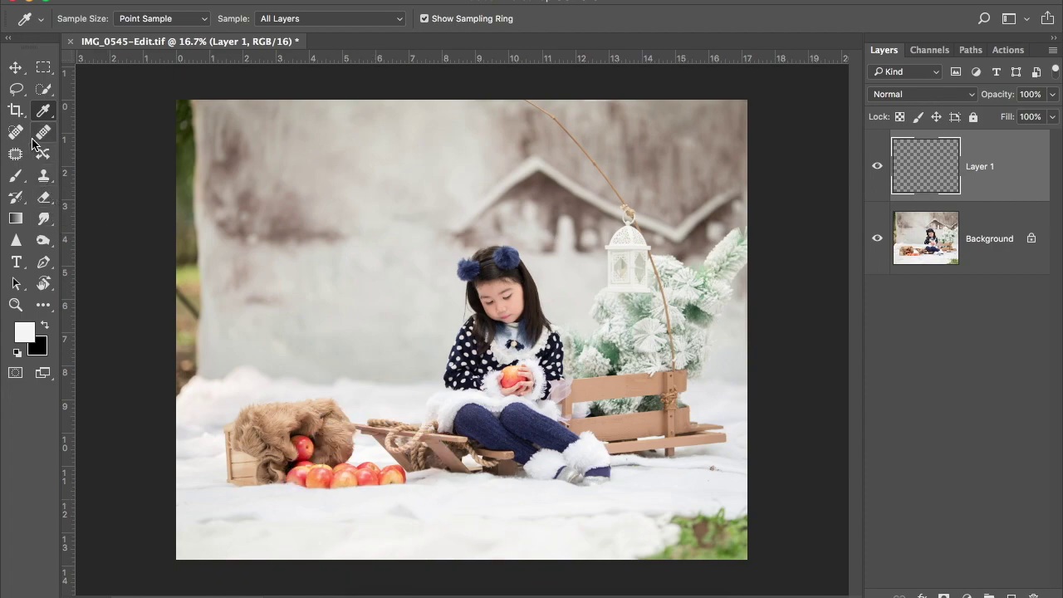
Set up a soft round brush at 30% opacity, 0% hardness and size 700.
{"action": "key", "text": "b"}
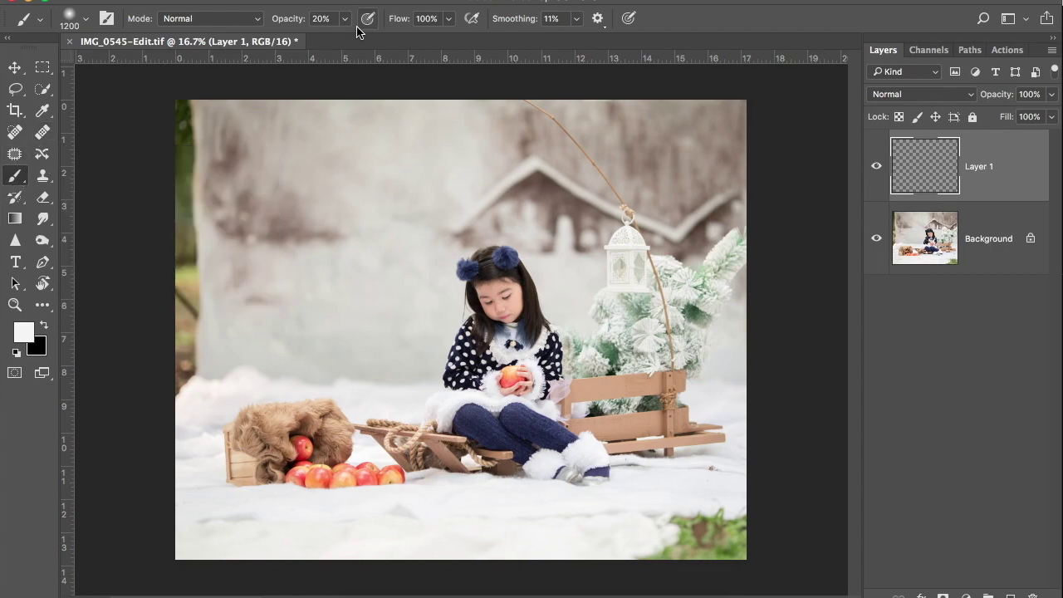
{"action": "left_click_drag", "start_coordinate": [345, 19], "coordinate": [352, 41]}
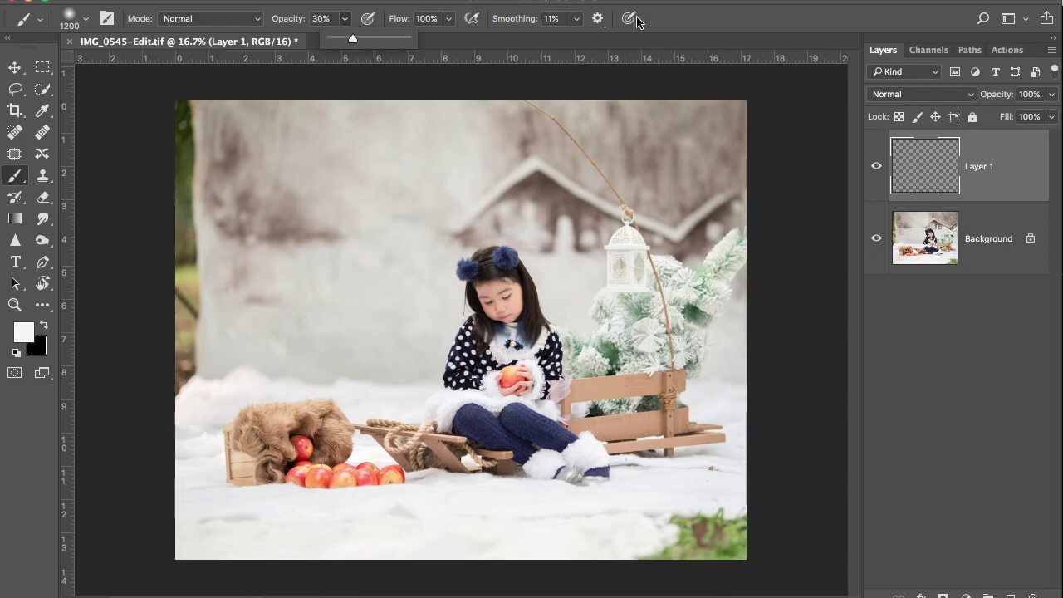
{"action": "key", "text": "bracketleft"}
{"action": "key", "text": "bracketleft"}
{"action": "key", "text": "bracketleft"}
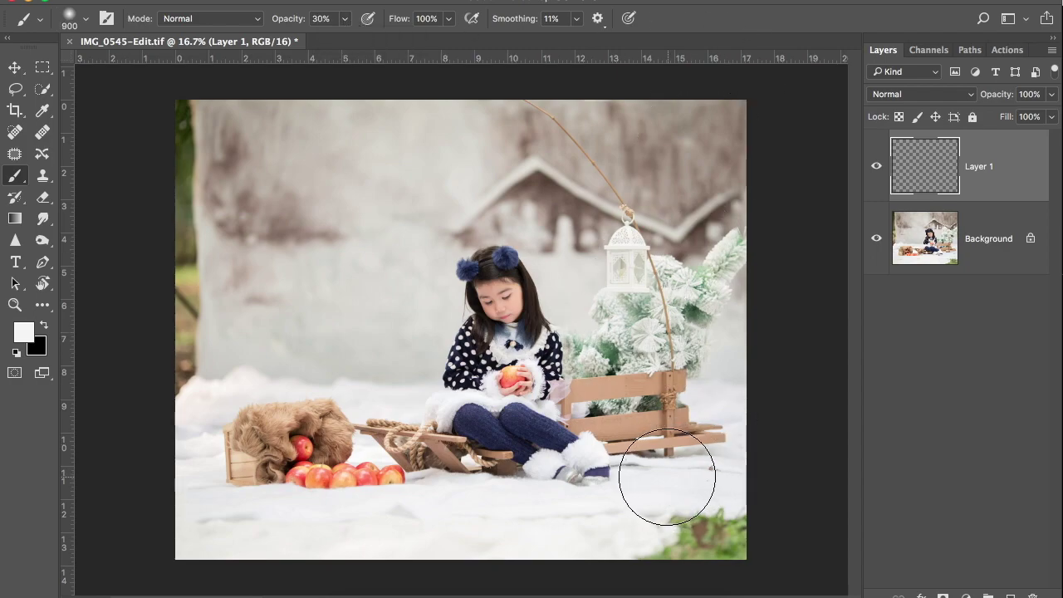
{"action": "right_click", "coordinate": [641, 471]}
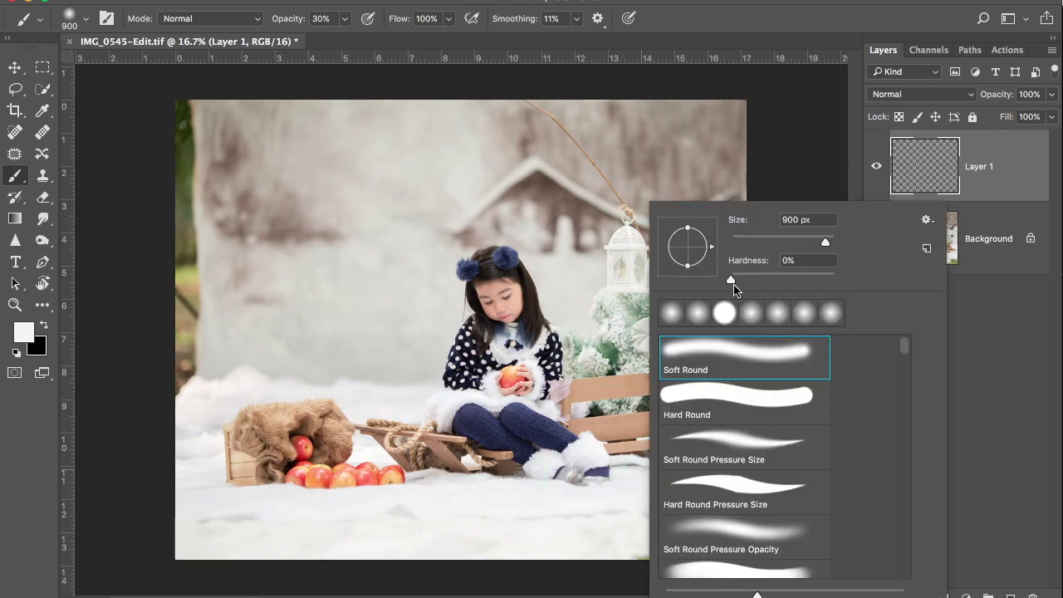
{"action": "left_click", "coordinate": [731, 280]}
{"action": "key", "text": "Return"}
{"action": "key", "text": "bracketleft"}
{"action": "key", "text": "bracketleft"}
Paint white over the bottom-right snow, toward the sled and along the lower-left edge.
{"action": "mouse_move", "coordinate": [697, 524]}
{"action": "left_mouse_down"}
{"action": "mouse_move", "coordinate": [635, 538]}
{"action": "mouse_move", "coordinate": [741, 539]}
{"action": "mouse_move", "coordinate": [558, 540]}
{"action": "mouse_move", "coordinate": [709, 540]}
{"action": "mouse_move", "coordinate": [702, 531]}
{"action": "mouse_move", "coordinate": [723, 528]}
{"action": "mouse_move", "coordinate": [482, 545]}
{"action": "mouse_move", "coordinate": [563, 544]}
{"action": "mouse_move", "coordinate": [355, 530]}
{"action": "mouse_move", "coordinate": [399, 528]}
{"action": "mouse_move", "coordinate": [220, 537]}
{"action": "mouse_move", "coordinate": [299, 531]}
{"action": "left_mouse_up"}
{"action": "key", "text": "bracketleft"}
{"action": "key", "text": "bracketleft"}
{"action": "left_click_drag", "start_coordinate": [586, 529], "coordinate": [718, 513]}
{"action": "key", "text": "bracketleft"}
{"action": "key", "text": "bracketleft"}
{"action": "key", "text": "bracketleft"}
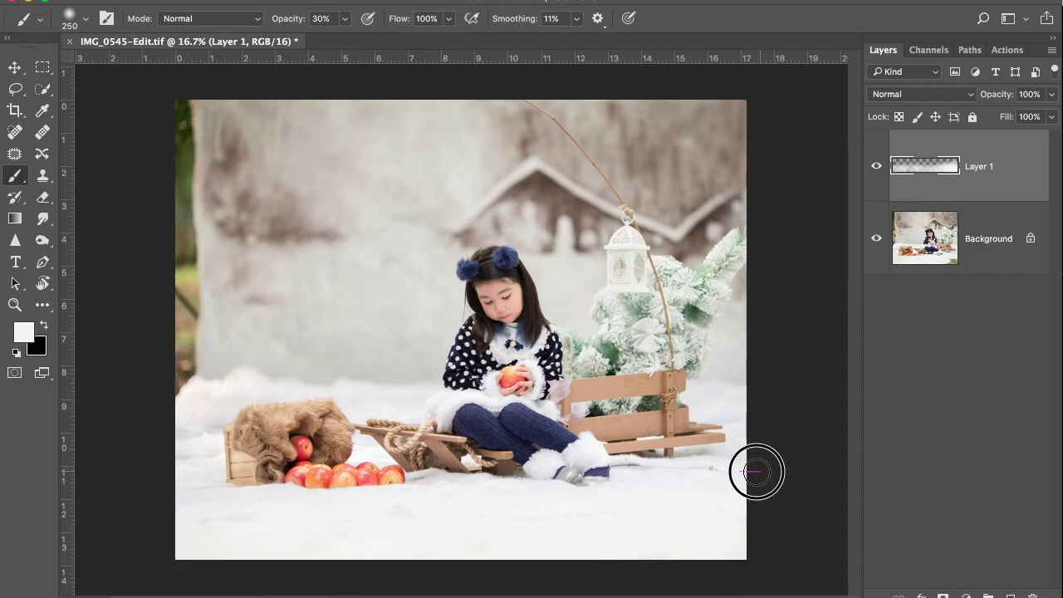
{"action": "key", "text": "bracketright"}
{"action": "key", "text": "bracketright"}
{"action": "key", "text": "bracketright"}
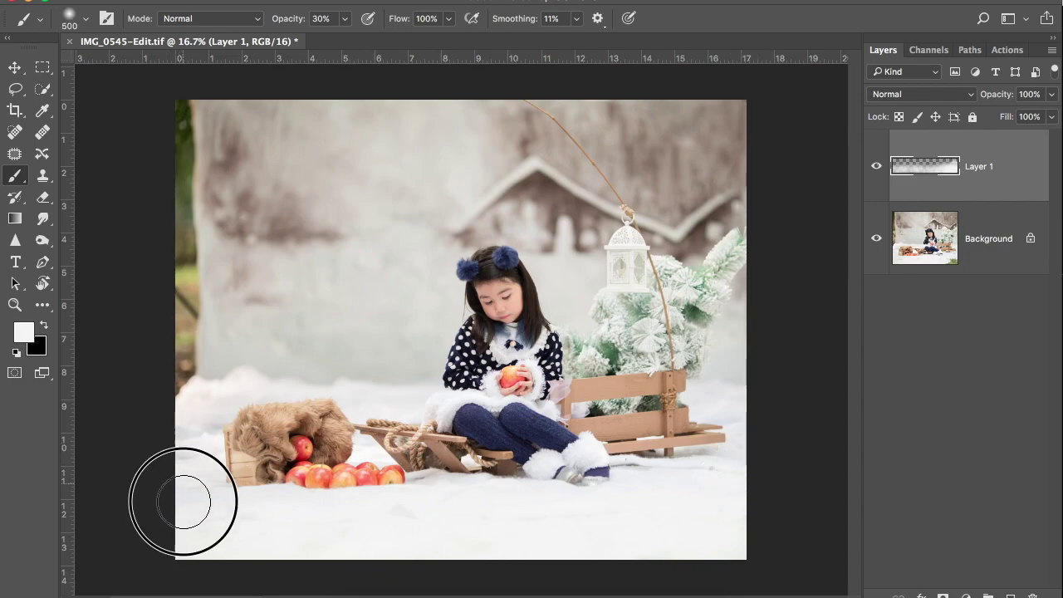
{"action": "mouse_move", "coordinate": [181, 394]}
{"action": "left_mouse_down"}
{"action": "mouse_move", "coordinate": [178, 375]}
{"action": "mouse_move", "coordinate": [197, 379]}
{"action": "mouse_move", "coordinate": [185, 386]}
{"action": "left_mouse_up"}
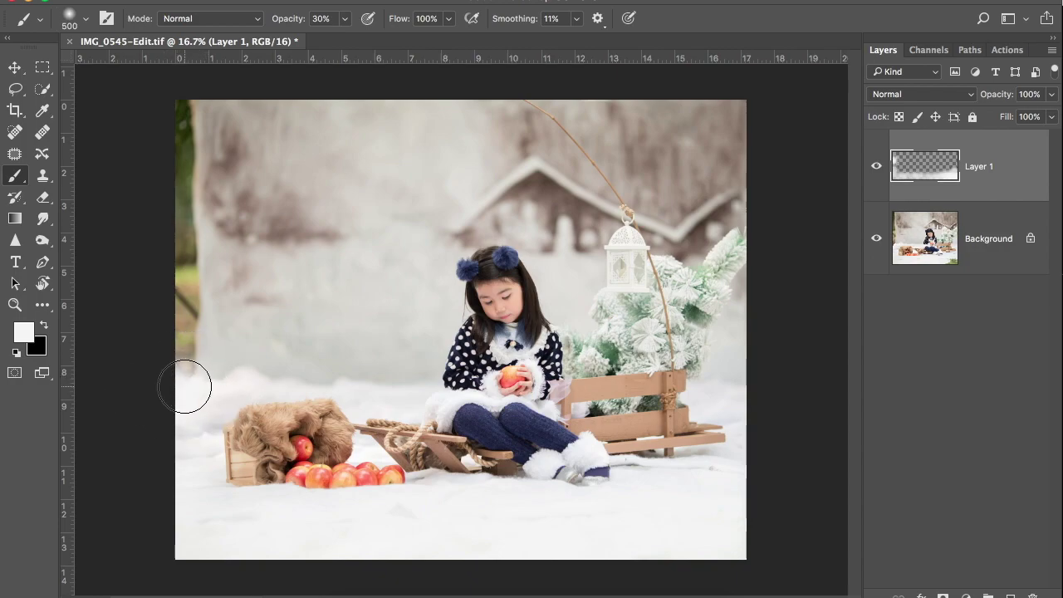
Duplicate the Background layer and marquee the upper-left backdrop down to the snow.
{"action": "left_click", "coordinate": [967, 250]}
{"action": "key", "text": "ctrl+j"}
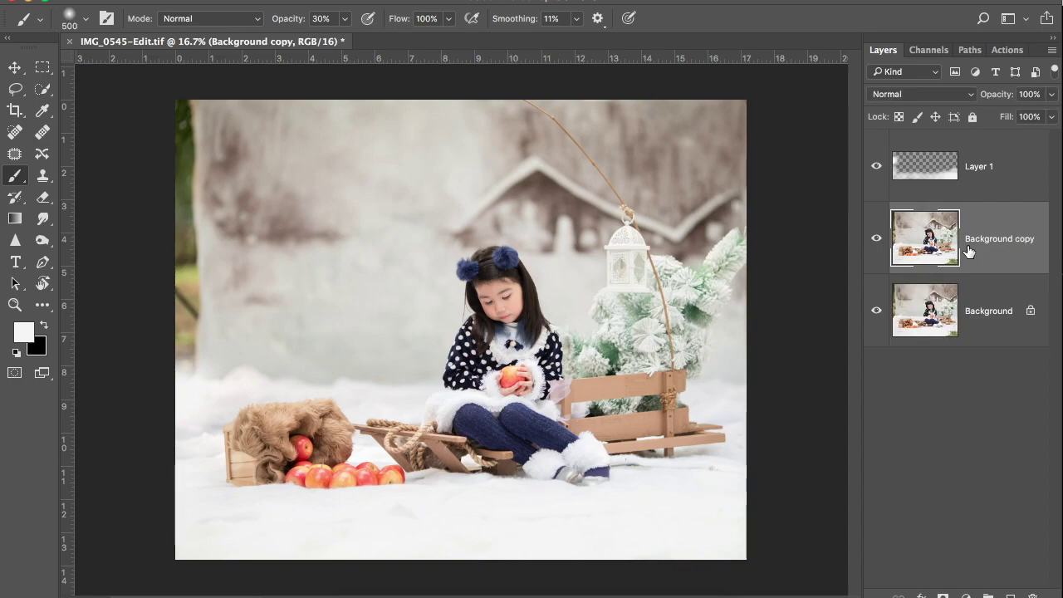
{"action": "key", "text": "m"}
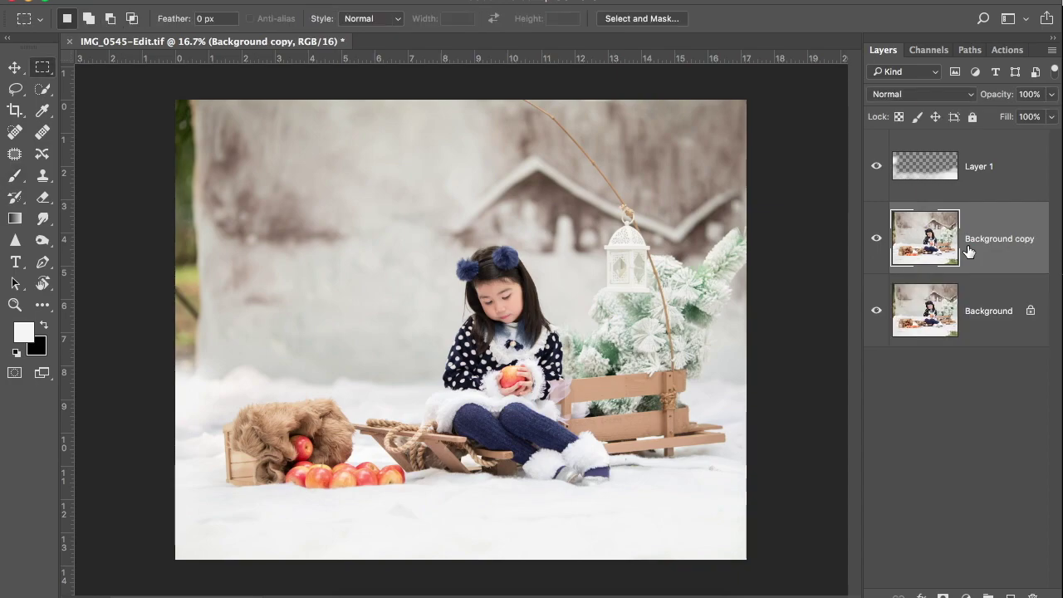
{"action": "left_click_drag", "start_coordinate": [160, 85], "coordinate": [376, 392]}
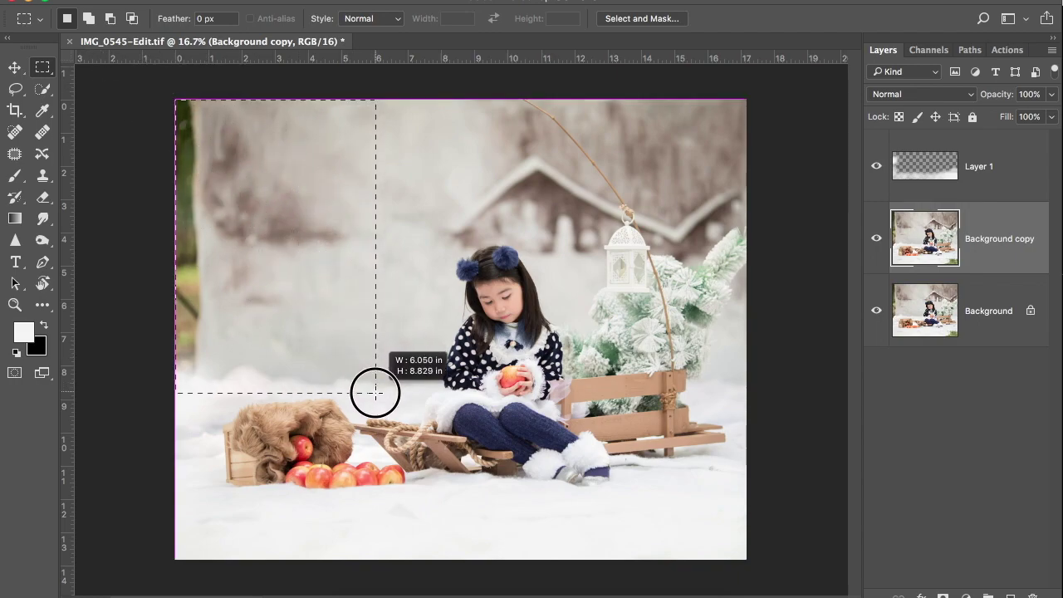
{"action": "left_click_drag", "start_coordinate": [375, 394], "coordinate": [377, 392]}
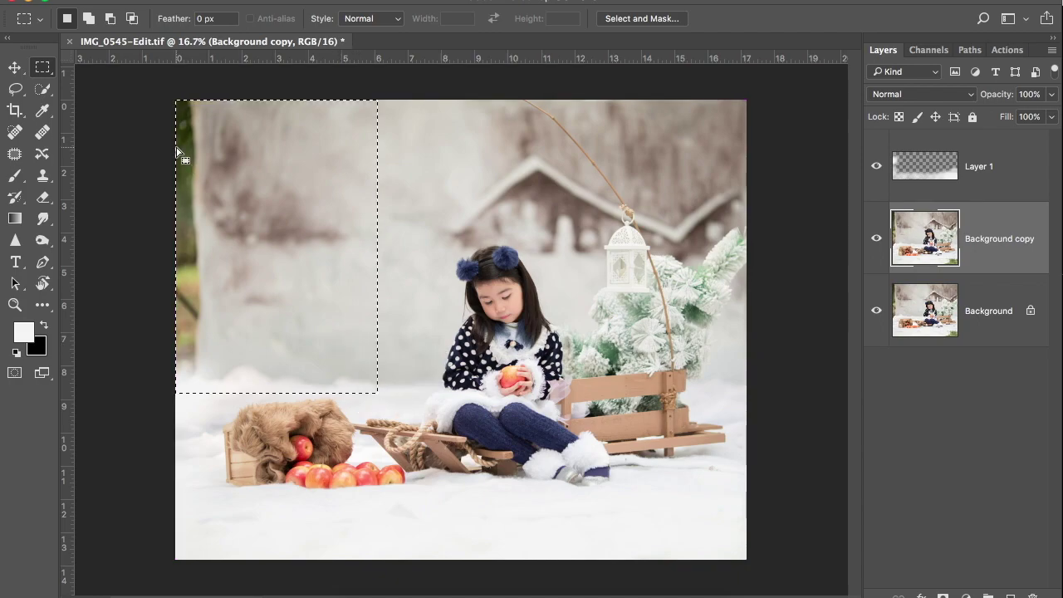
{"action": "left_click_drag", "start_coordinate": [153, 88], "coordinate": [389, 400]}
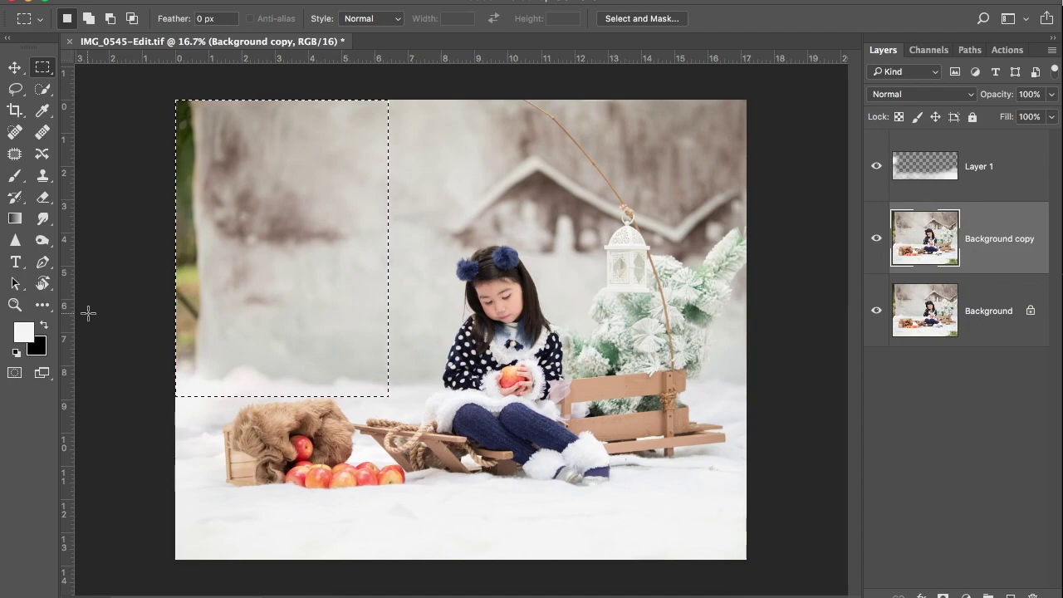
Stretch the selected backdrop leftward to 112% width with Free Transform, commit and deselect.
{"action": "key", "text": "super+t"}
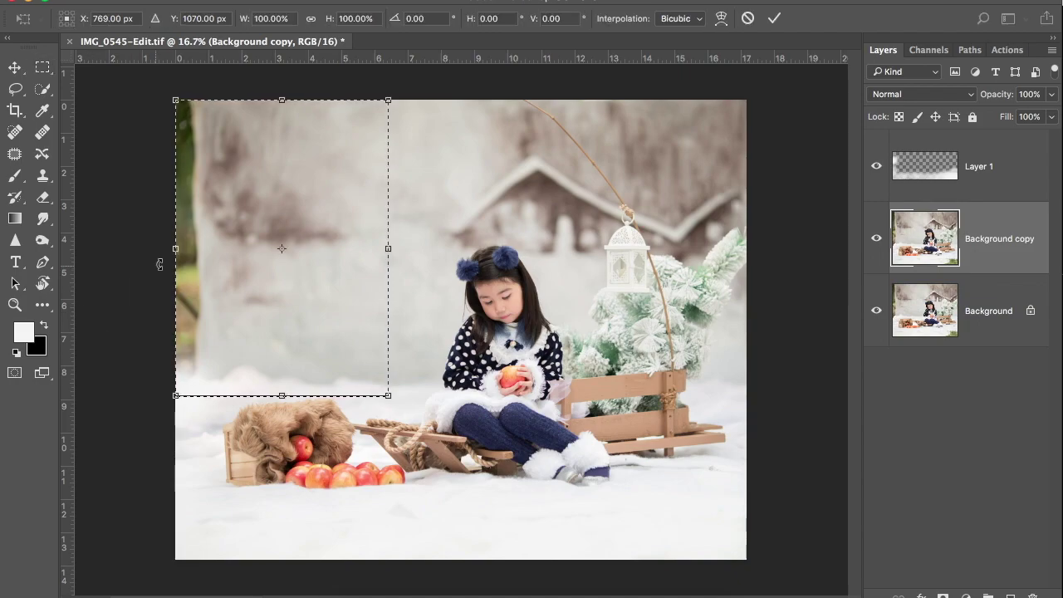
{"action": "left_click_drag", "start_coordinate": [172, 250], "coordinate": [144, 250]}
{"action": "key", "text": "Return"}
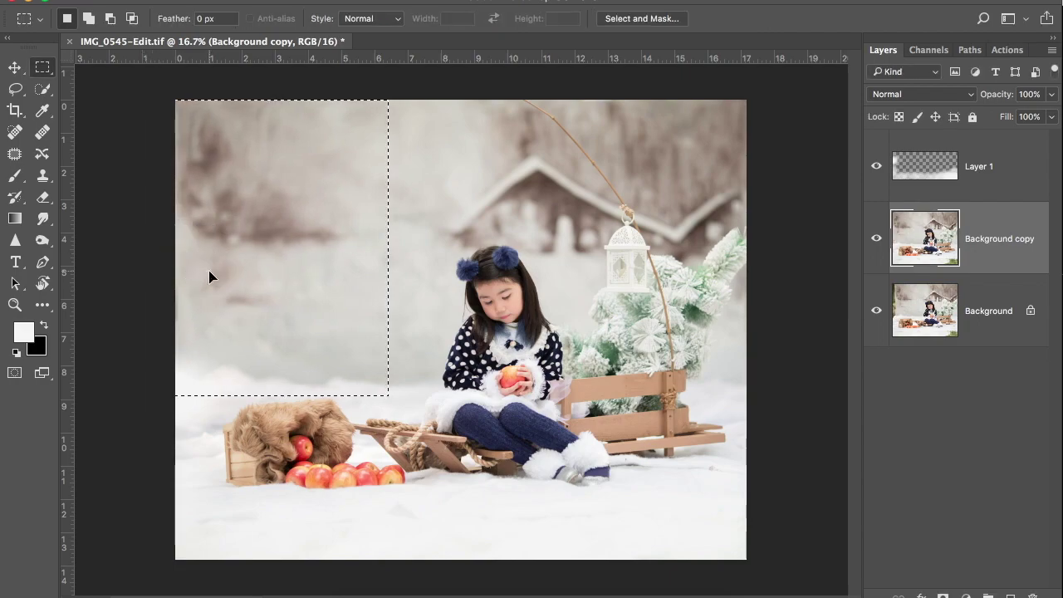
{"action": "key", "text": "super+d"}
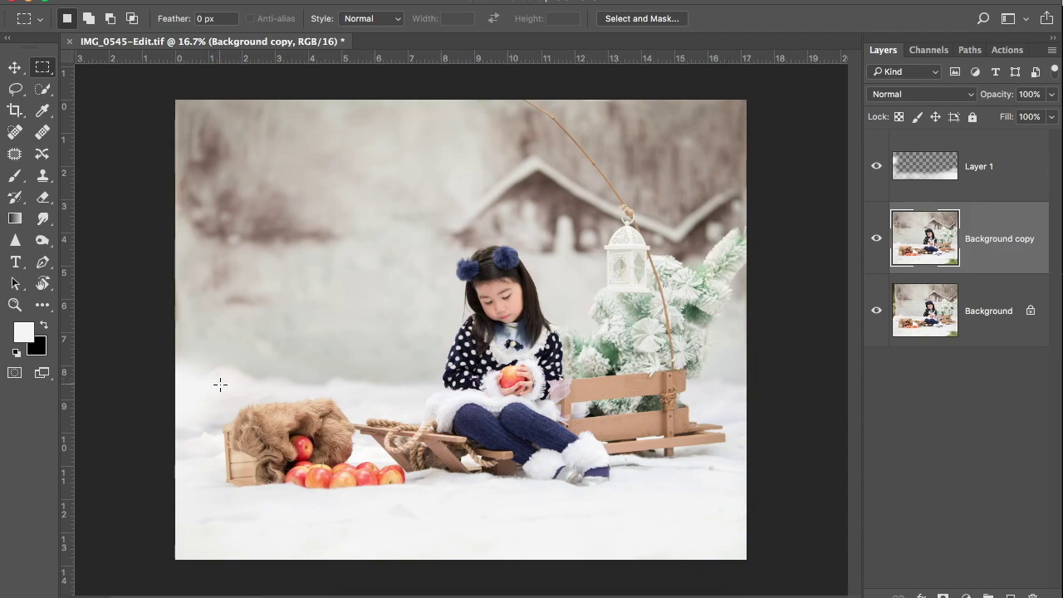
{"action": "key", "text": "super+plus"}
{"action": "left_click_drag", "start_coordinate": [219, 382], "coordinate": [450, 310]}
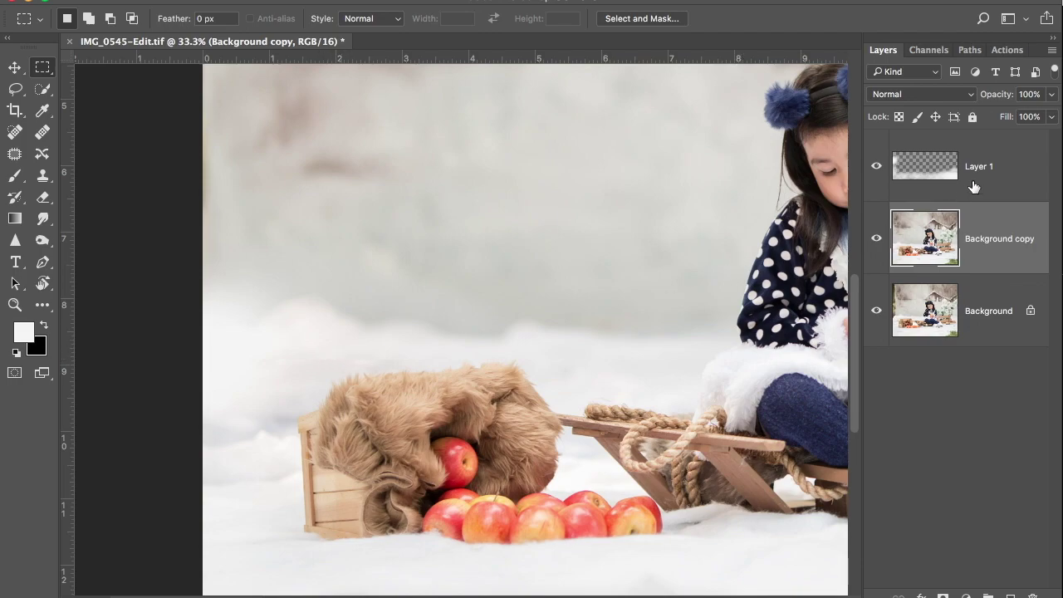
On Layer 1, set the brush to 21% opacity and size 700.
{"action": "left_click", "coordinate": [1007, 188]}
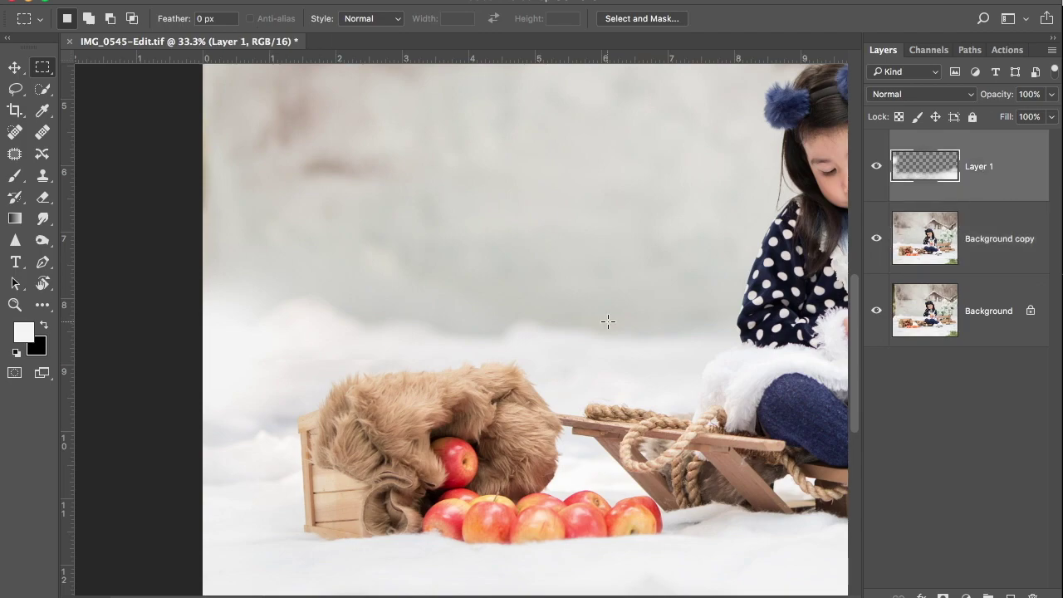
{"action": "key", "text": "b"}
{"action": "key", "text": "bracketleft"}
{"action": "key", "text": "bracketleft"}
{"action": "key", "text": "bracketleft"}
{"action": "key", "text": "bracketleft"}
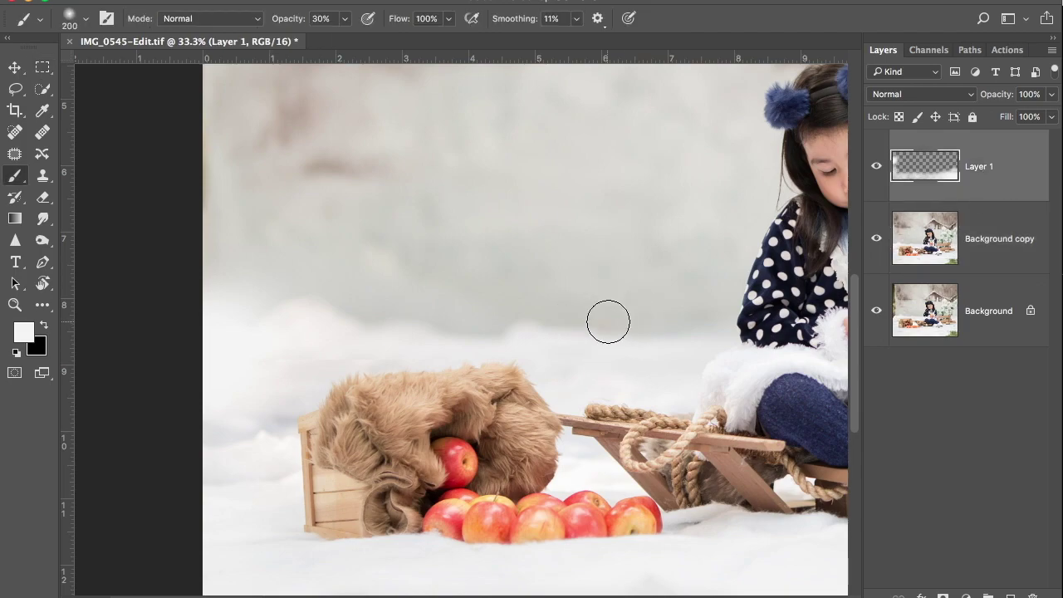
{"action": "key", "text": "5"}
{"action": "key", "text": "bracketleft"}
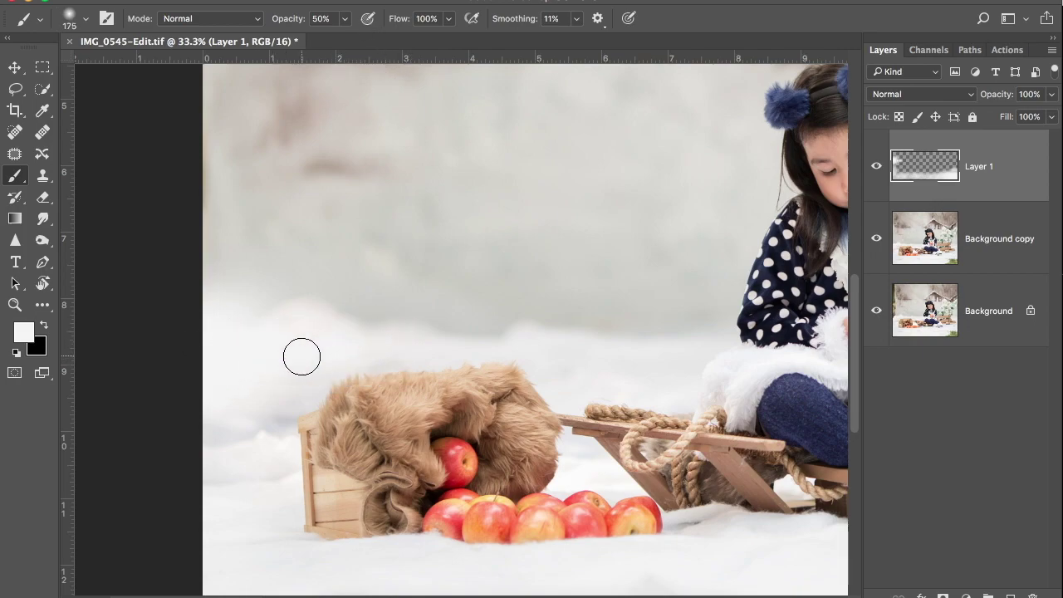
{"action": "key", "text": "bracketright"}
{"action": "key", "text": "bracketright"}
{"action": "key", "text": "ctrl+minus"}
{"action": "key", "text": "ctrl+minus"}
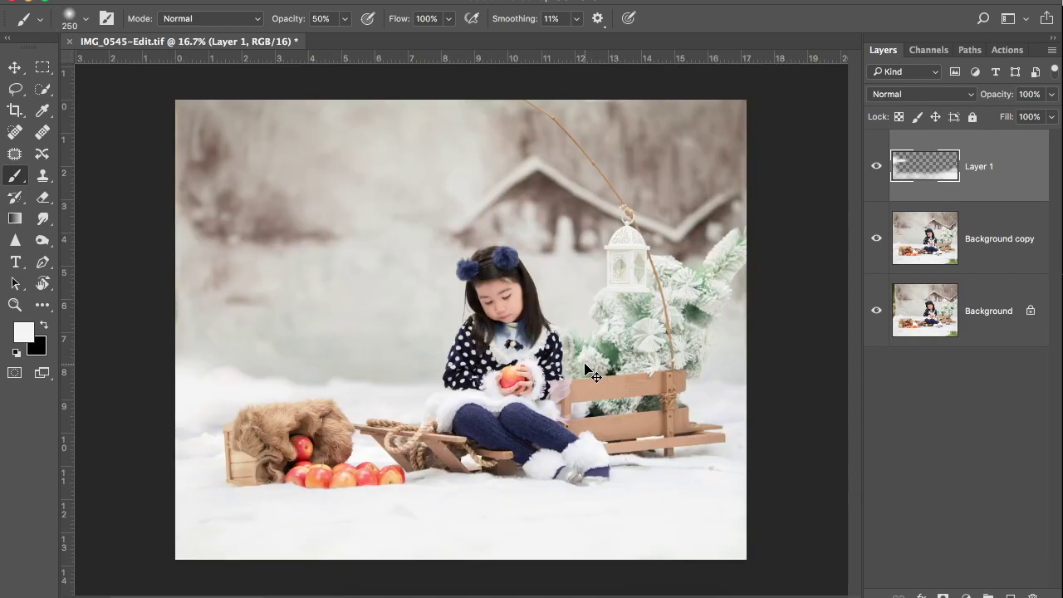
{"action": "key", "text": "ctrl+plus"}
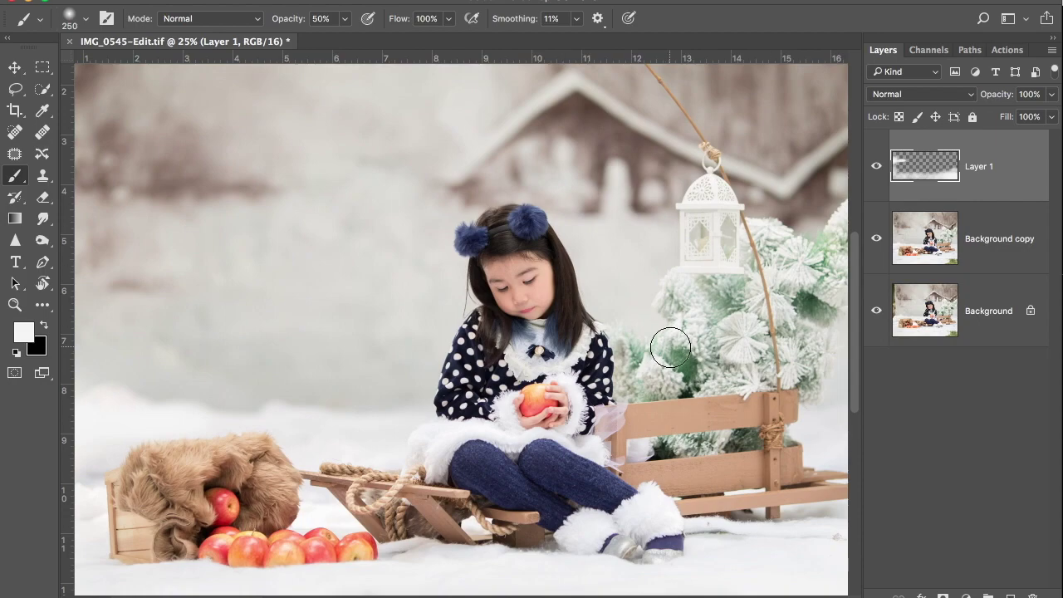
{"action": "left_click", "coordinate": [345, 18]}
{"action": "left_click_drag", "start_coordinate": [351, 38], "coordinate": [323, 39]}
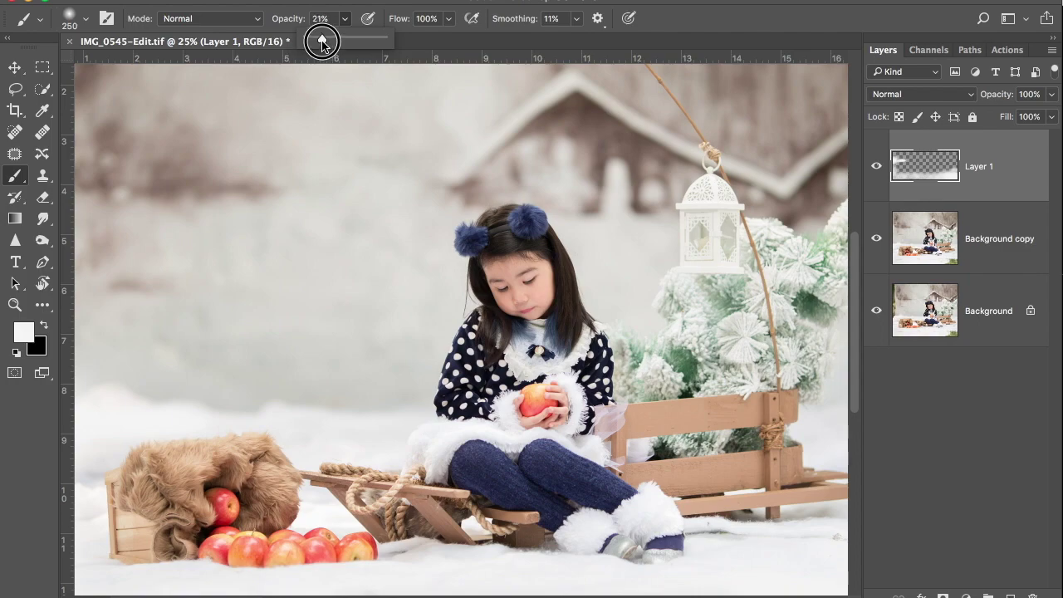
{"action": "left_click_drag", "start_coordinate": [290, 171], "coordinate": [381, 149]}
{"action": "key", "text": "bracketright"}
{"action": "key", "text": "bracketright"}
{"action": "key", "text": "bracketright"}
{"action": "key", "text": "bracketright"}
{"action": "key", "text": "bracketright"}
Paint a soft white haze band across the snowy background with a 600-700 brush.
{"action": "left_click", "coordinate": [222, 344]}
{"action": "left_click_drag", "start_coordinate": [221, 344], "coordinate": [178, 333]}
{"action": "key", "text": "bracketleft"}
{"action": "mouse_move", "coordinate": [274, 352]}
{"action": "left_mouse_down"}
{"action": "mouse_move", "coordinate": [332, 339]}
{"action": "mouse_move", "coordinate": [368, 353]}
{"action": "left_mouse_up"}
{"action": "left_click", "coordinate": [422, 357]}
{"action": "left_click", "coordinate": [446, 356]}
{"action": "left_click", "coordinate": [320, 348]}
{"action": "left_click", "coordinate": [117, 334]}
Add a faint white dab left of the girl with a smaller 400-size brush.
{"action": "key", "text": "bracketleft"}
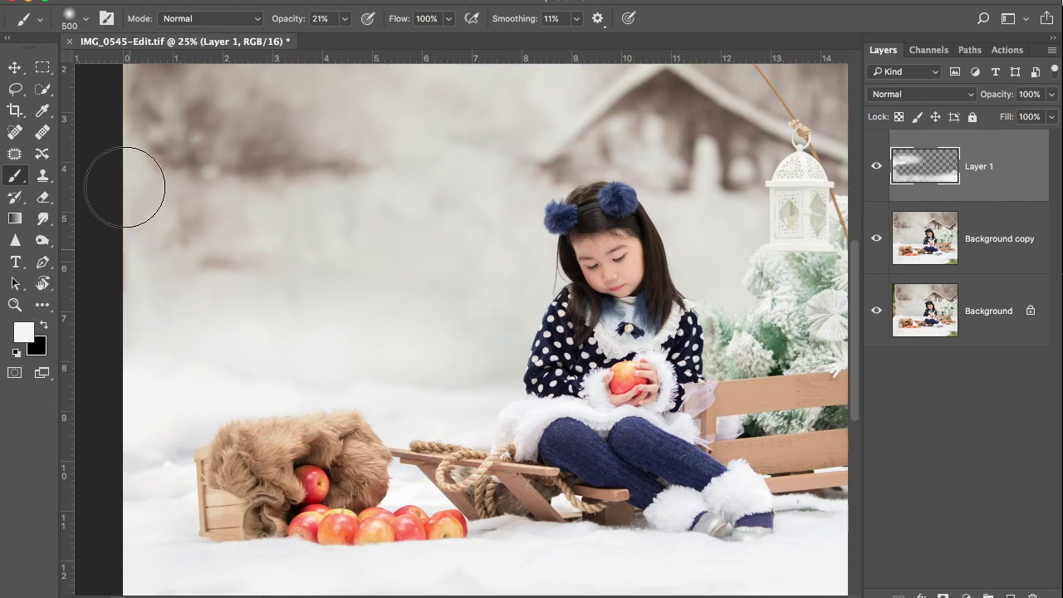
{"action": "key", "text": "ctrl+minus"}
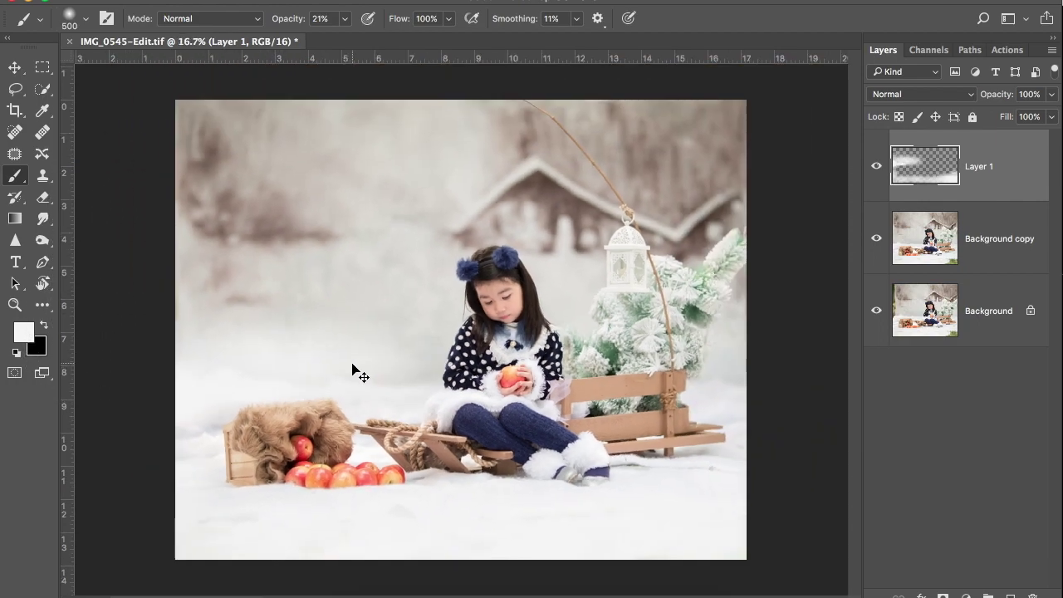
{"action": "key", "text": "bracketleft"}
{"action": "left_click", "coordinate": [373, 368]}
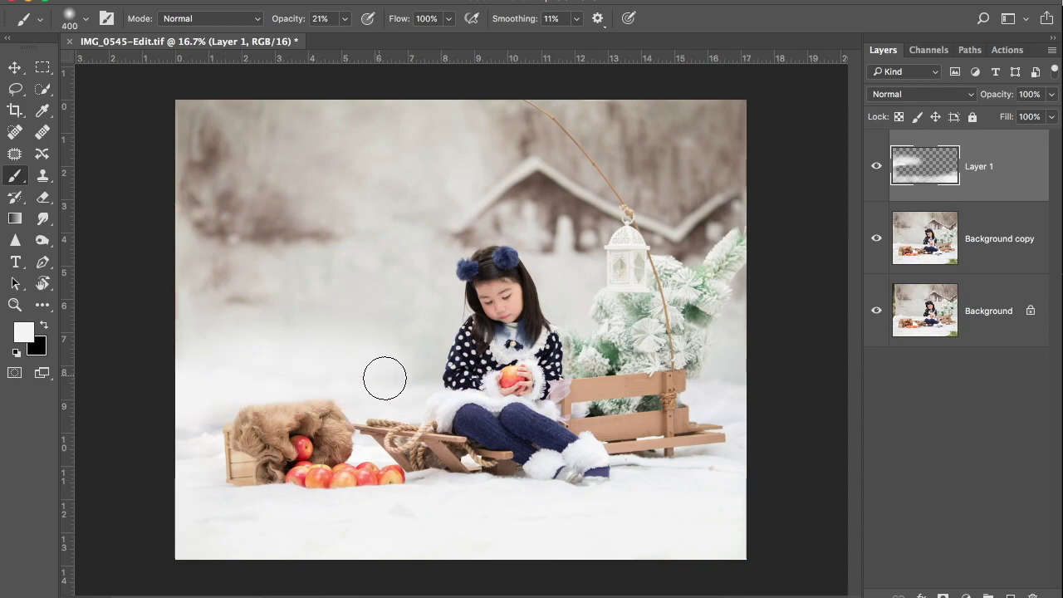
{"action": "key", "text": "bracketright"}
{"action": "key", "text": "bracketright"}
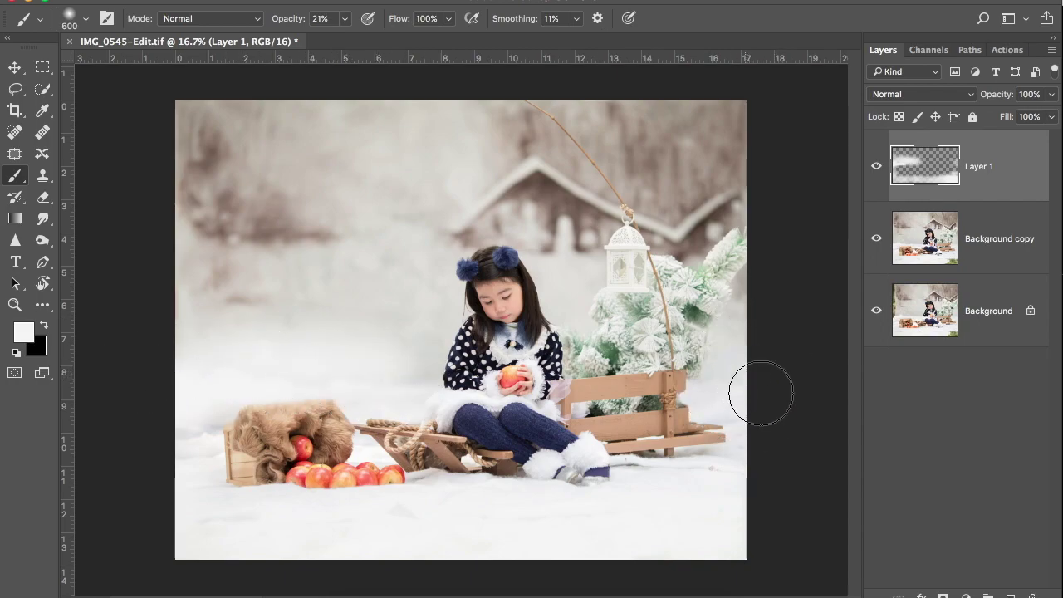
{"action": "key", "text": "bracketleft"}
{"action": "left_click", "coordinate": [270, 0]}
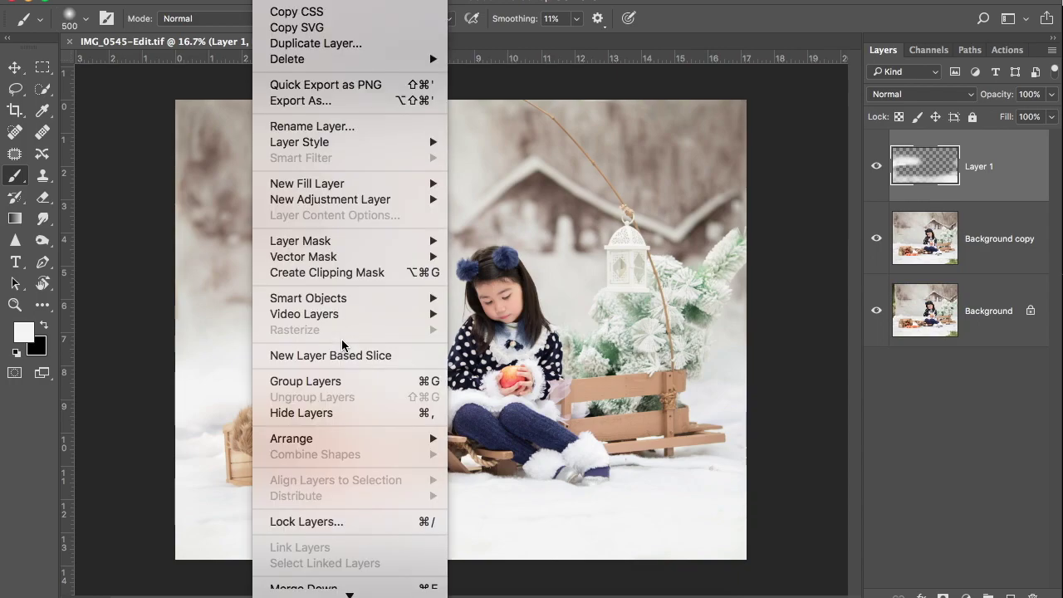
Flatten the image via Layer > Flatten Image and try a small Patch selection on the snow.
{"action": "scroll", "coordinate": [349, 574], "scroll_direction": "down", "scroll_amount": 2}
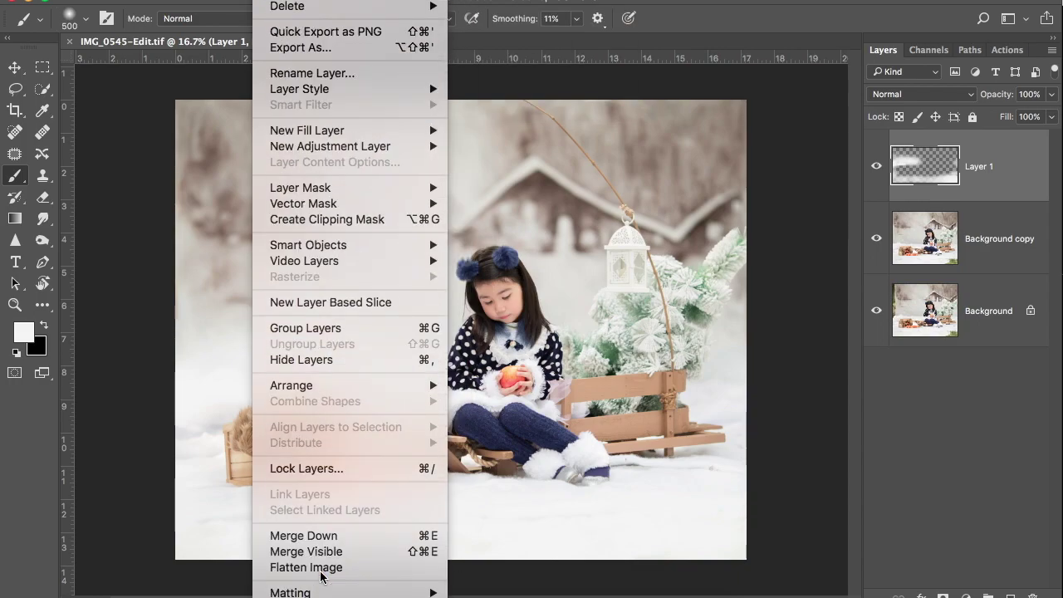
{"action": "left_click", "coordinate": [323, 569]}
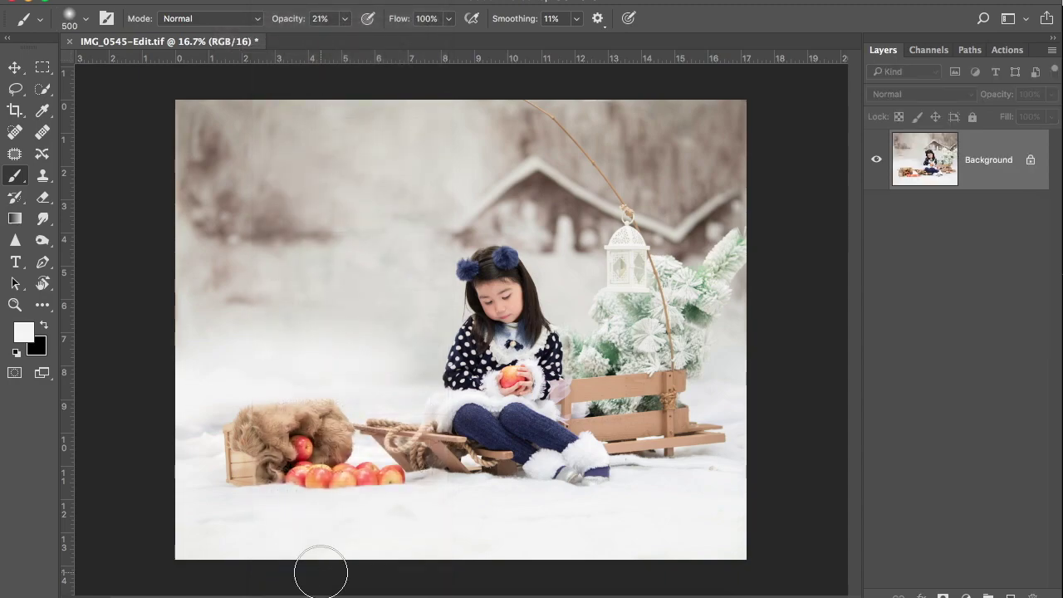
{"action": "key", "text": "j"}
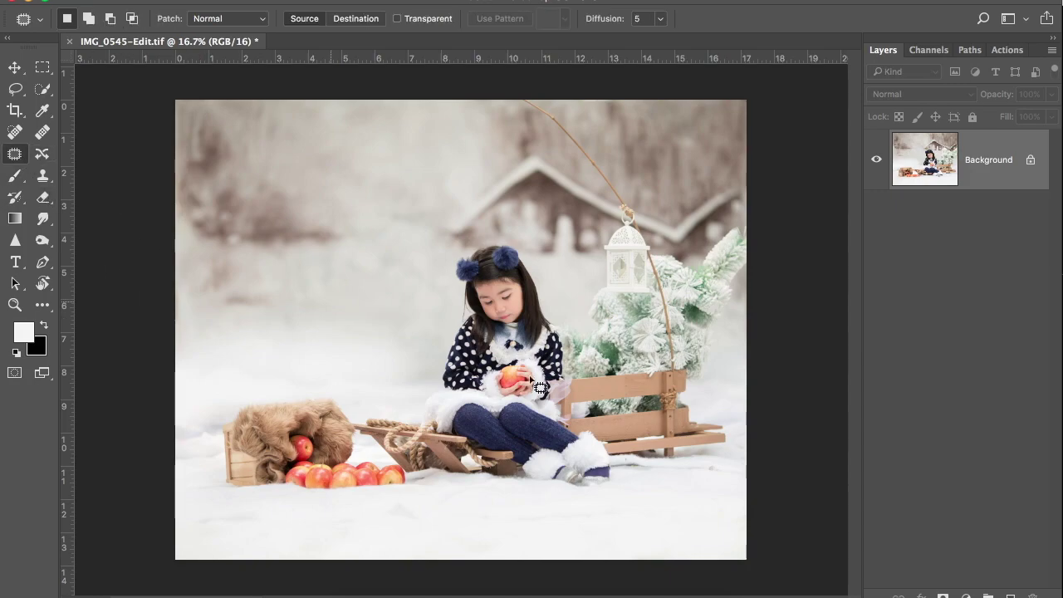
{"action": "mouse_move", "coordinate": [698, 476]}
{"action": "left_mouse_down"}
{"action": "mouse_move", "coordinate": [727, 475]}
{"action": "mouse_move", "coordinate": [693, 470]}
{"action": "mouse_move", "coordinate": [709, 480]}
{"action": "left_mouse_up"}
{"action": "left_click", "coordinate": [709, 479]}
Return to the Brush at size 150 and dab the snow beside the sled.
{"action": "key", "text": "b"}
{"action": "key", "text": "bracketleft"}
{"action": "key", "text": "bracketleft"}
{"action": "key", "text": "bracketleft"}
{"action": "key", "text": "bracketleft"}
{"action": "key", "text": "bracketleft"}
{"action": "key", "text": "bracketleft"}
{"action": "key", "text": "bracketleft"}
{"action": "key", "text": "bracketleft"}
{"action": "key", "text": "bracketleft"}
{"action": "key", "text": "bracketleft"}
{"action": "key", "text": "bracketleft"}
{"action": "key", "text": "bracketleft"}
{"action": "key", "text": "bracketleft"}
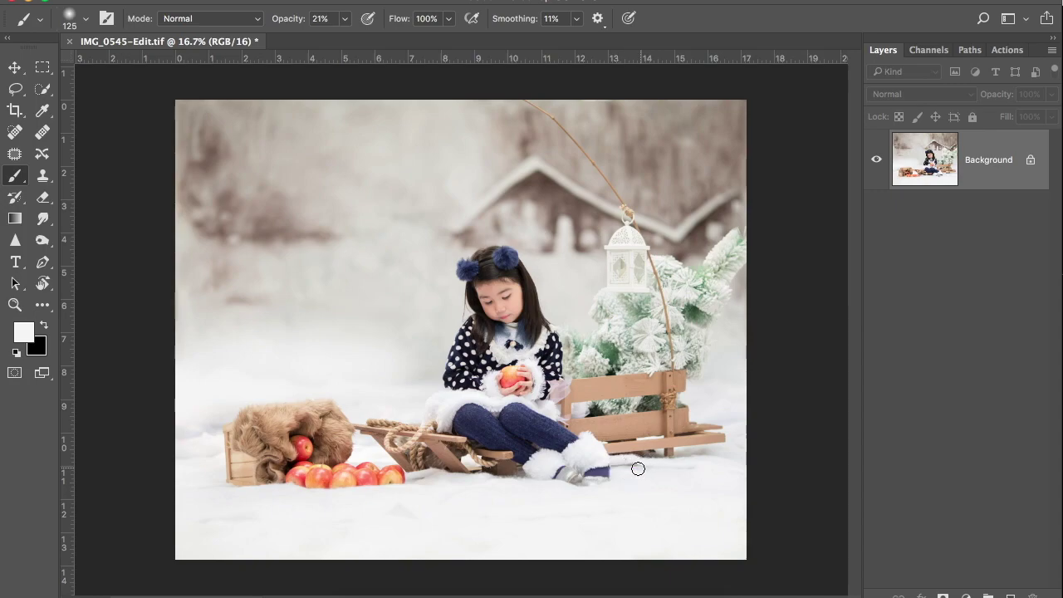
{"action": "left_click", "coordinate": [678, 469]}
Dab snow colour beside the boot, at the right edge and toward the crate with 150-300 brushes.
{"action": "key", "text": "i"}
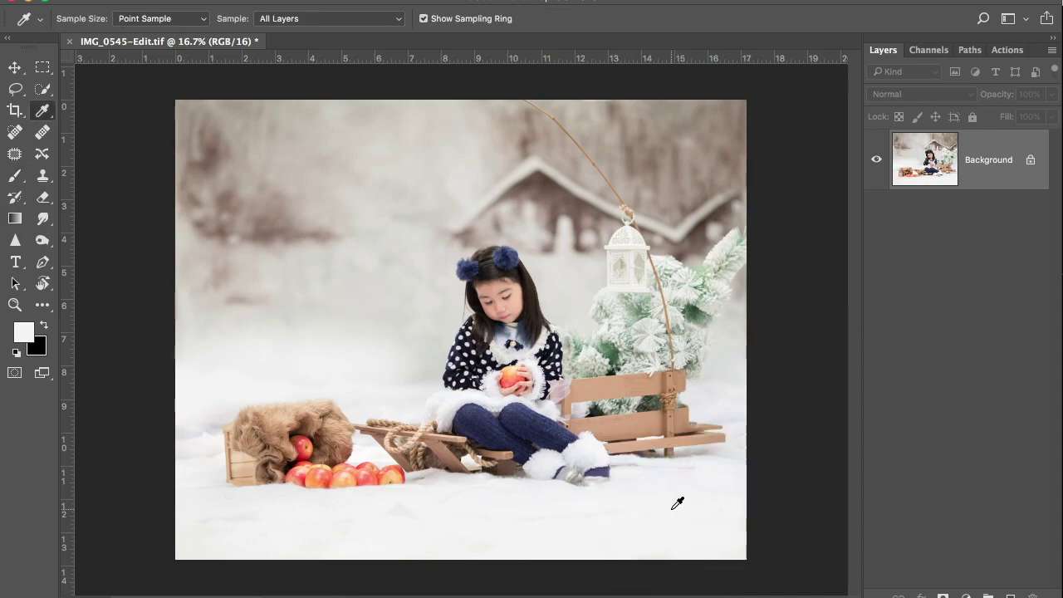
{"action": "key", "text": "b"}
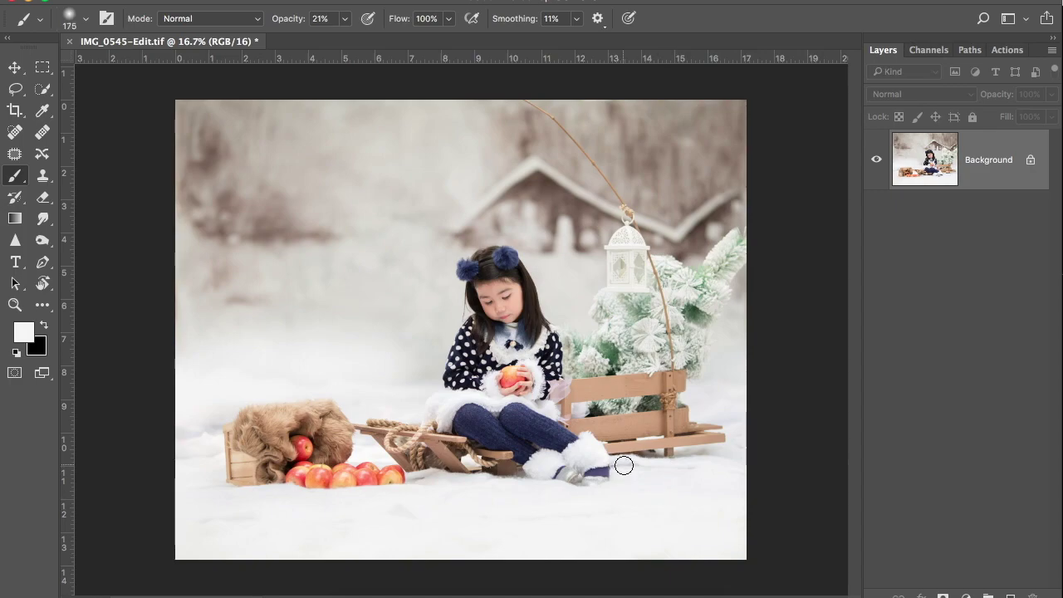
{"action": "left_click", "coordinate": [680, 471]}
{"action": "key", "text": "bracketleft"}
{"action": "left_click", "coordinate": [615, 468]}
{"action": "left_click", "coordinate": [636, 465]}
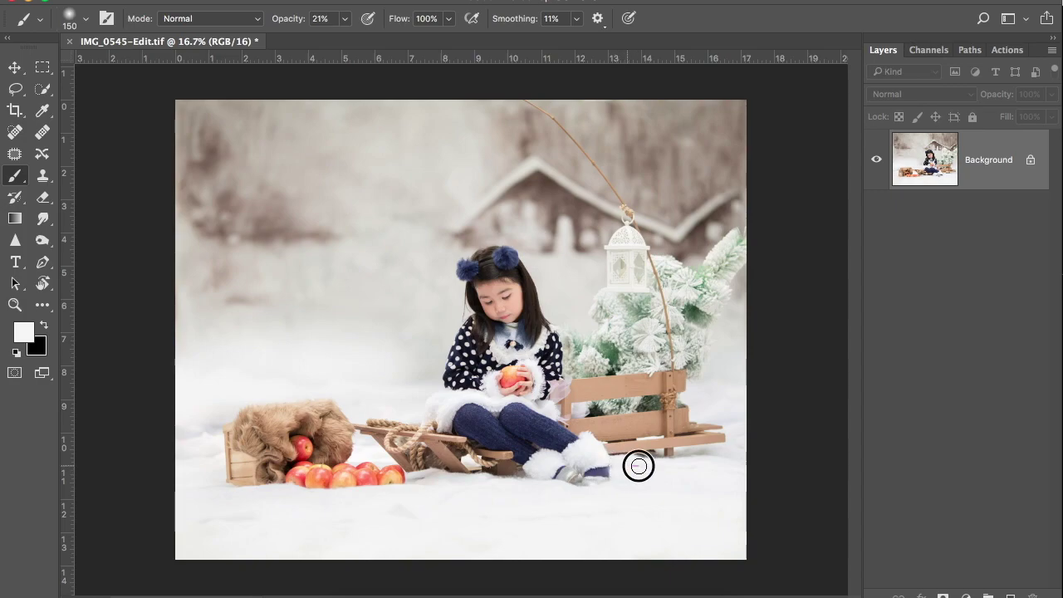
{"action": "left_click", "coordinate": [757, 476]}
{"action": "key", "text": "bracketright"}
{"action": "key", "text": "bracketright"}
{"action": "left_click", "coordinate": [346, 508]}
{"action": "left_click", "coordinate": [239, 524]}
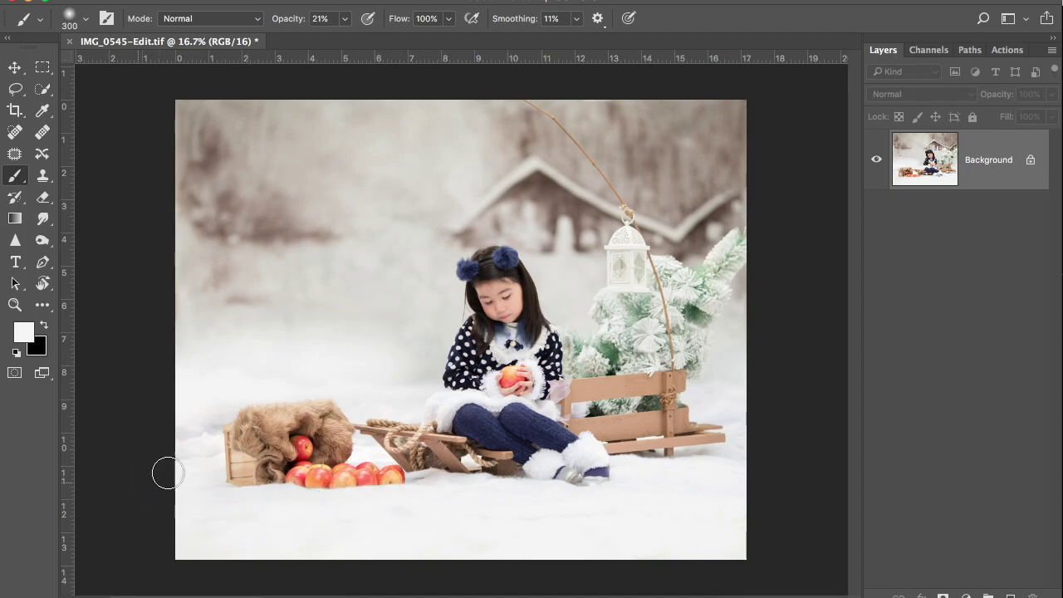
Zoom in to 100% and inspect the sled, apples, crate and left edge.
{"action": "key", "text": "super+plus"}
{"action": "scroll", "coordinate": [385, 465], "scroll_direction": "down", "scroll_amount": 4}
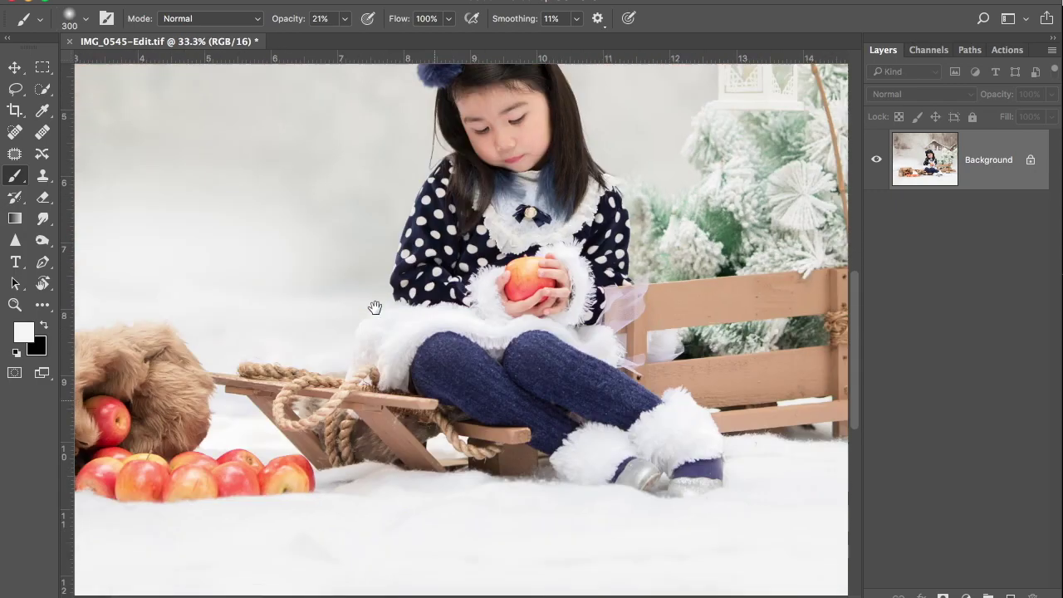
{"action": "key", "text": "super+plus"}
{"action": "key", "text": "super+plus"}
{"action": "key", "text": "super+plus"}
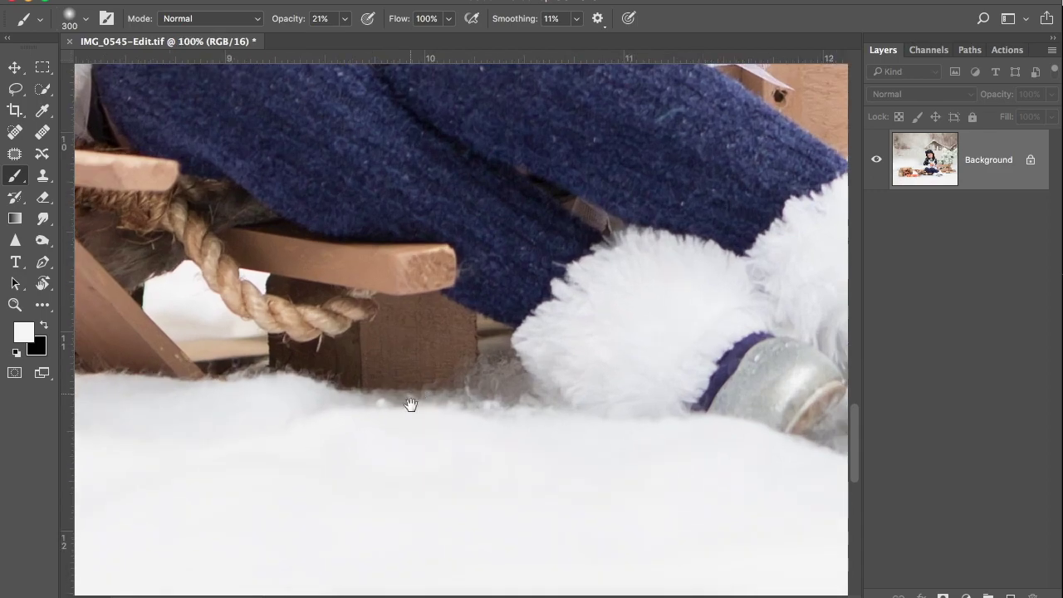
{"action": "left_click_drag", "start_coordinate": [559, 375], "coordinate": [580, 357]}
{"action": "left_click_drag", "start_coordinate": [349, 374], "coordinate": [743, 391]}
{"action": "left_click_drag", "start_coordinate": [447, 382], "coordinate": [839, 391]}
{"action": "mouse_move", "coordinate": [467, 404]}
{"action": "left_mouse_down"}
{"action": "mouse_move", "coordinate": [479, 363]}
{"action": "mouse_move", "coordinate": [487, 404]}
{"action": "mouse_move", "coordinate": [710, 305]}
{"action": "left_mouse_up"}
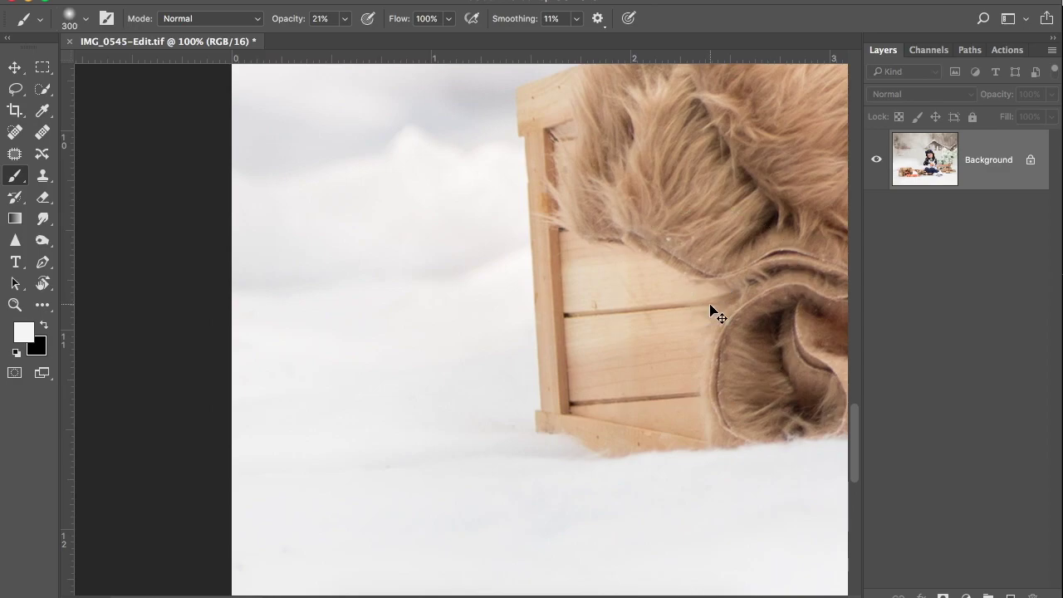
{"action": "key", "text": "super+minus"}
{"action": "key", "text": "super+minus"}
{"action": "key", "text": "super+minus"}
{"action": "key", "text": "super+minus"}
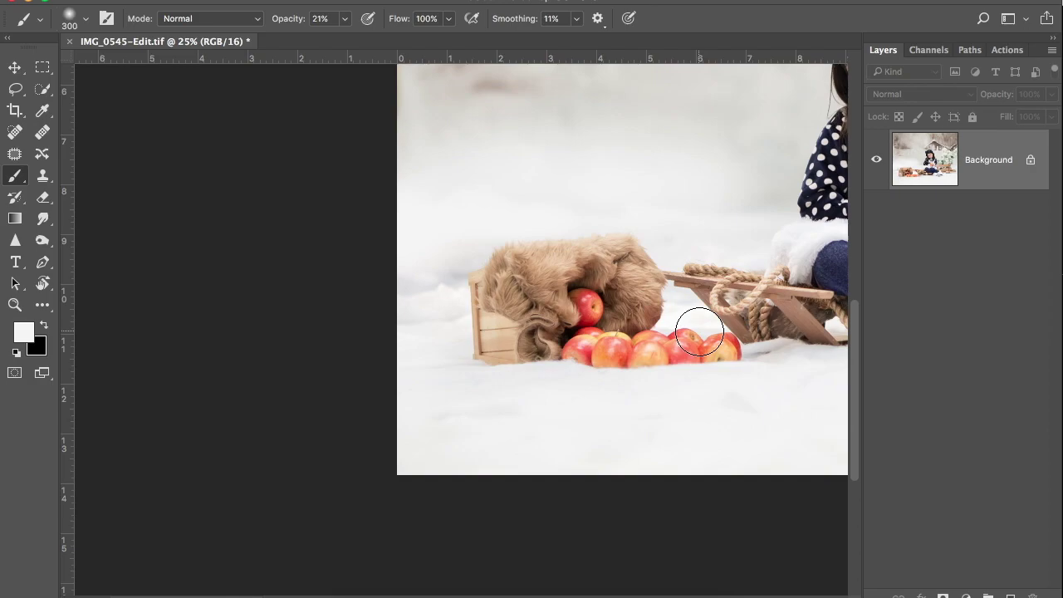
{"action": "key", "text": "super+plus"}
{"action": "key", "text": "super+plus"}
Zoom back out, check the girl and sled at 25%, and finish on the whole image.
{"action": "scroll", "coordinate": [511, 253], "scroll_direction": "right", "scroll_amount": 2}
{"action": "scroll", "coordinate": [512, 253], "scroll_direction": "left", "scroll_amount": 1}
{"action": "key", "text": "super+minus"}
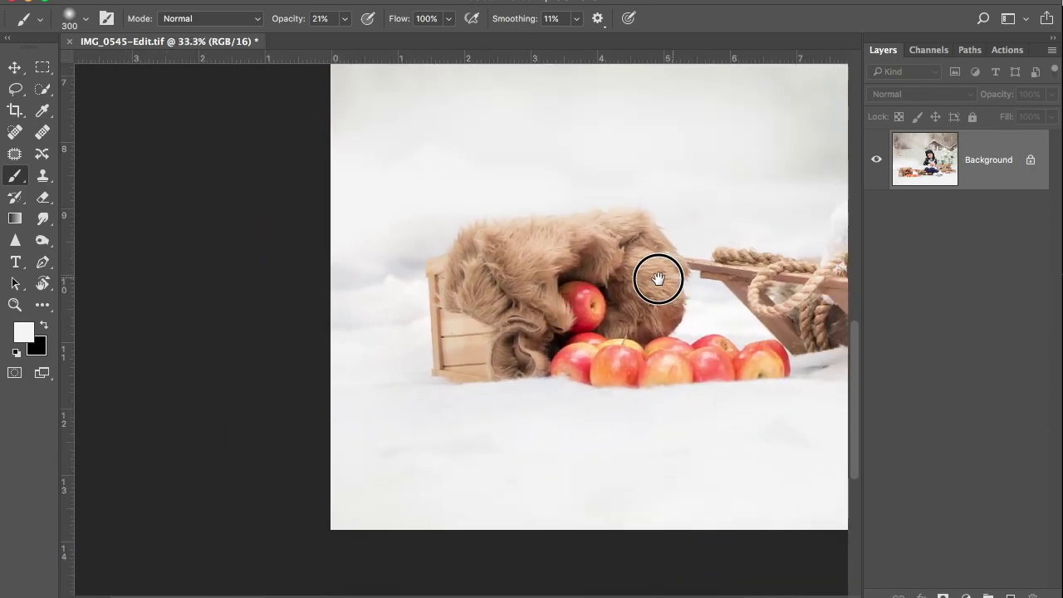
{"action": "scroll", "coordinate": [660, 278], "scroll_direction": "right", "scroll_amount": 5}
{"action": "key", "text": "super+minus"}
{"action": "key", "text": "super+minus"}
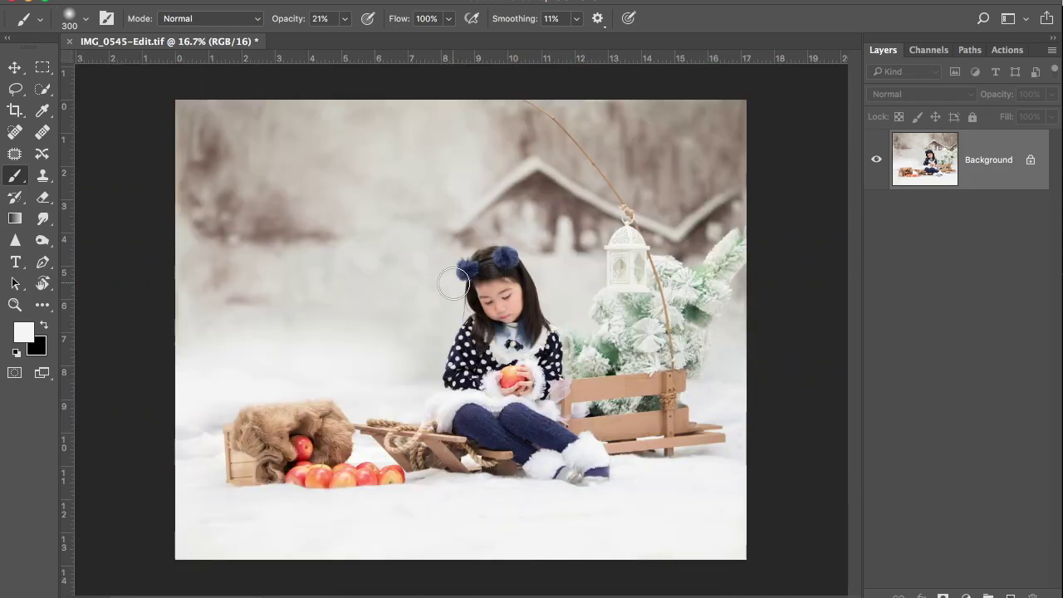
{"action": "key", "text": "super+plus"}
{"action": "key", "text": "super+minus"}
{"action": "key", "text": "super+plus"}
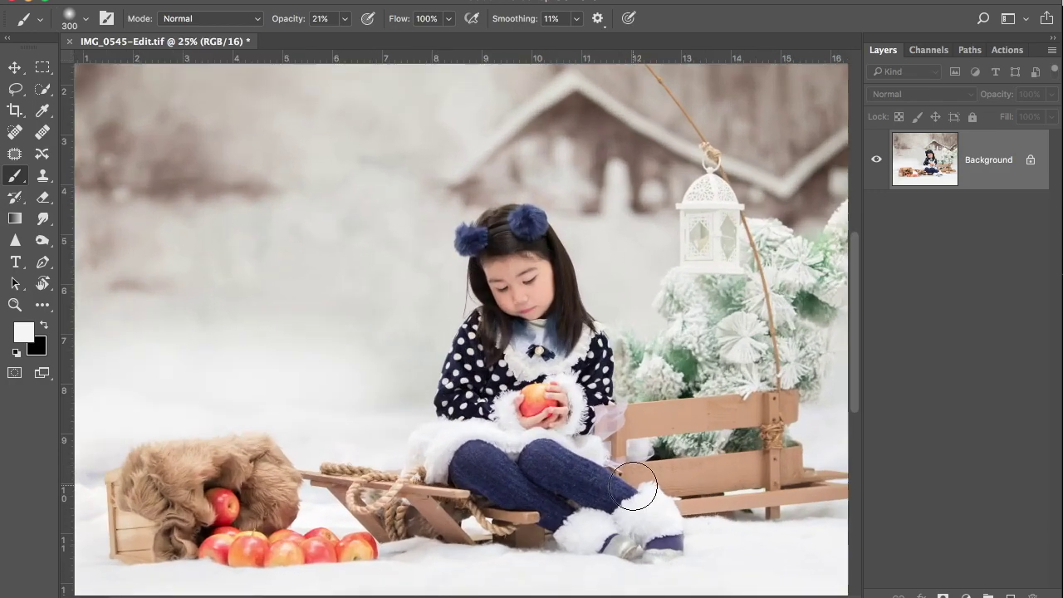
{"action": "left_click_drag", "start_coordinate": [657, 490], "coordinate": [551, 429]}
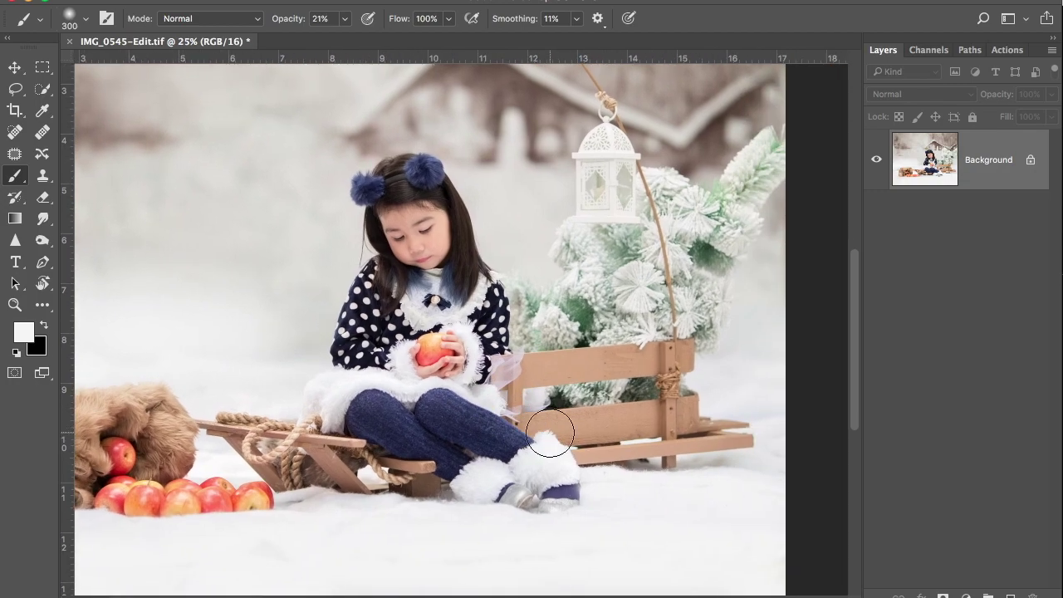
{"action": "left_click_drag", "start_coordinate": [496, 395], "coordinate": [538, 409]}
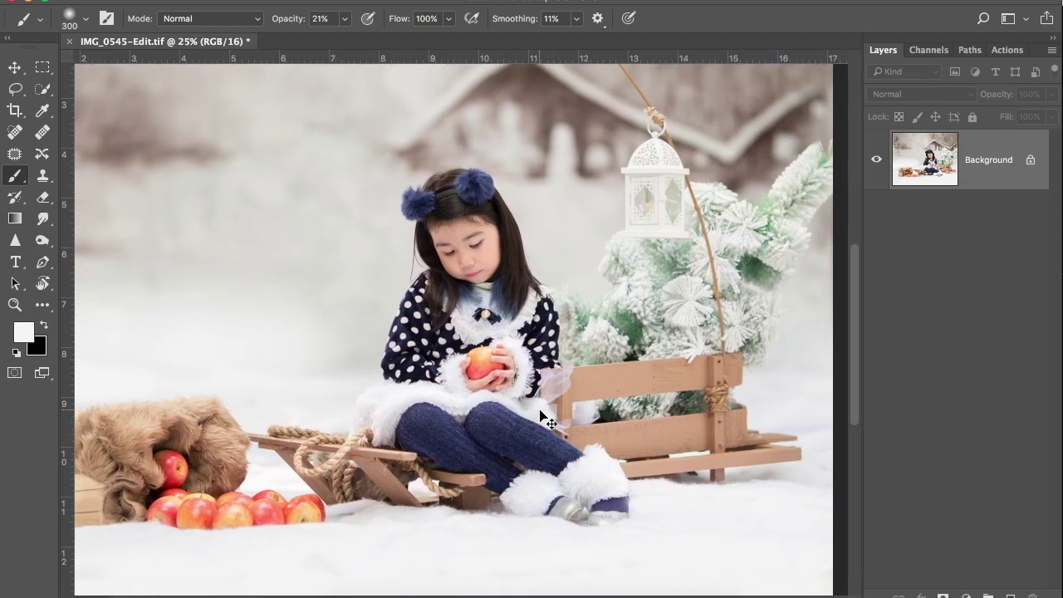
{"action": "key", "text": "super+minus"}
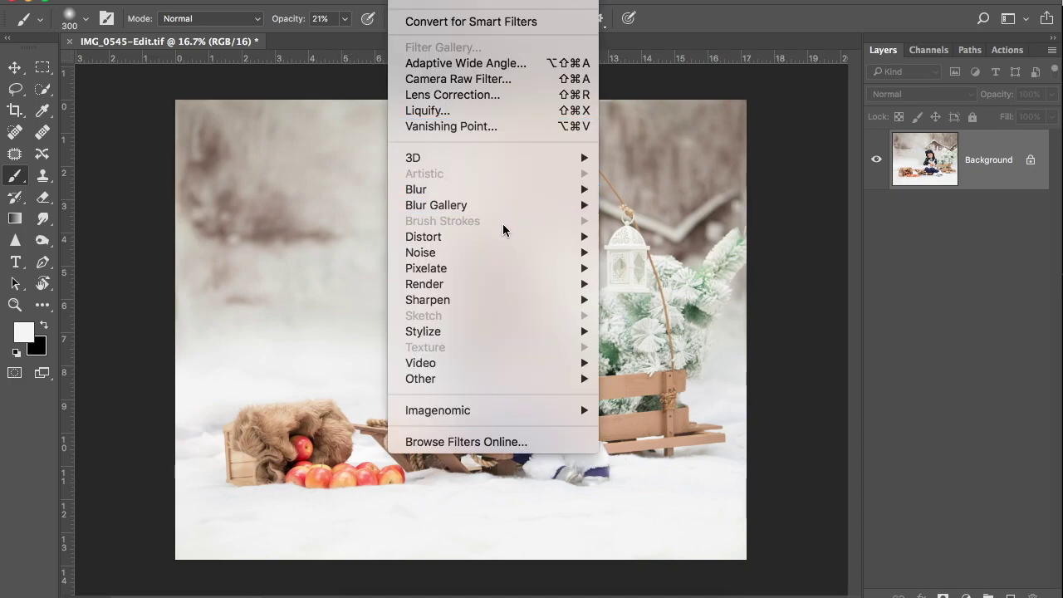
{"action": "mouse_move", "coordinate": [539, 247]}
{"action": "left_click", "coordinate": [628, 316]}
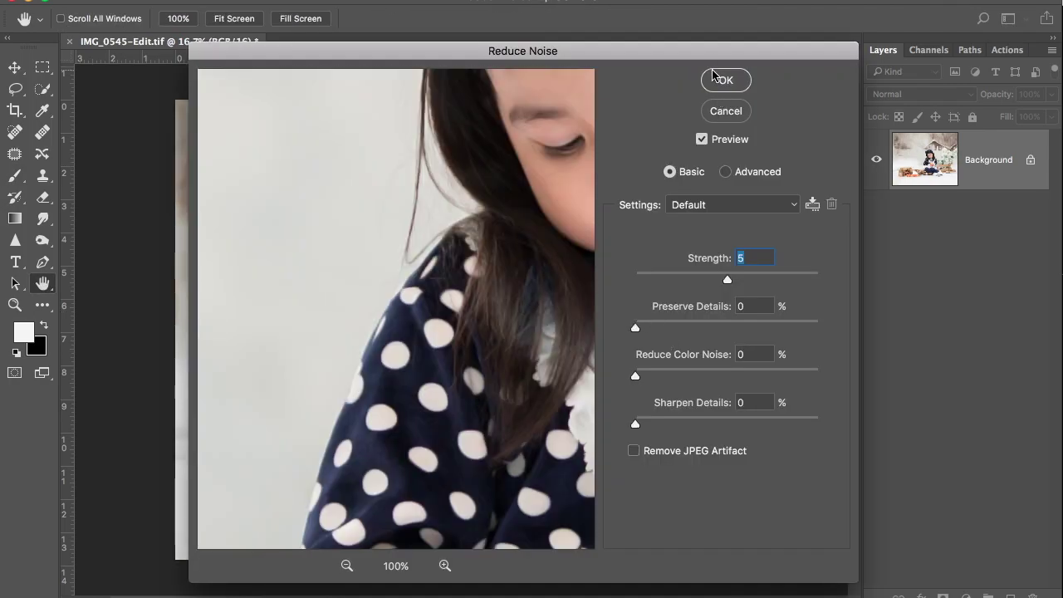
{"action": "left_click_drag", "start_coordinate": [564, 124], "coordinate": [404, 178]}
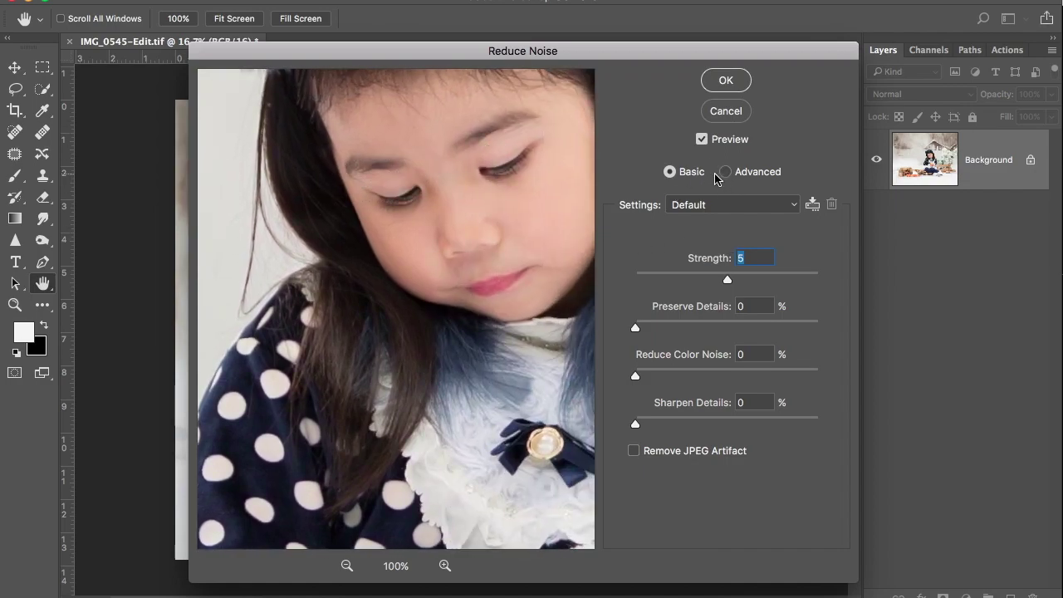
{"action": "left_click", "coordinate": [724, 82]}
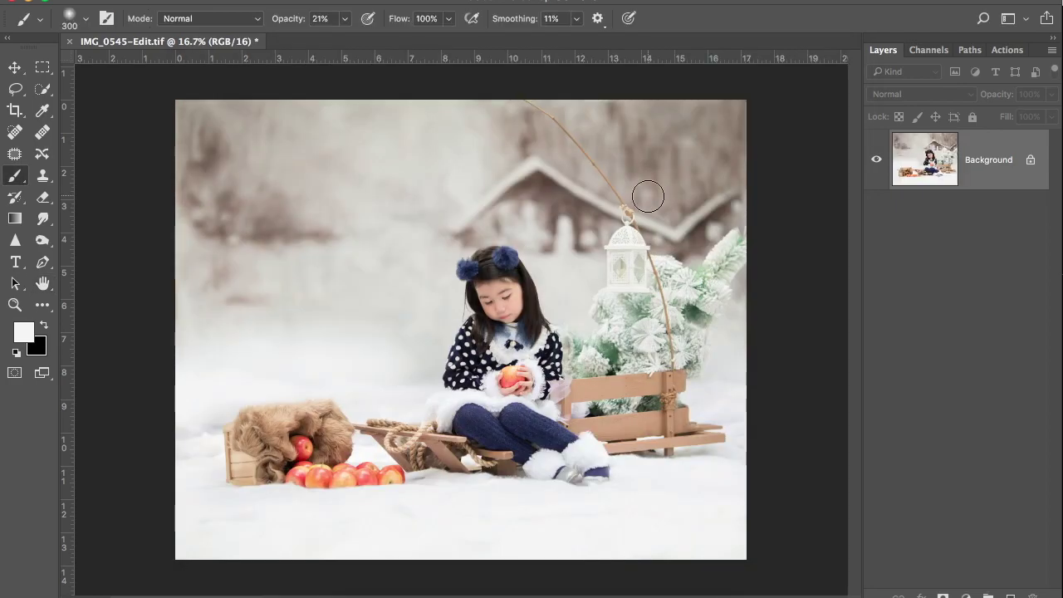
{"action": "key", "text": "super+equal"}
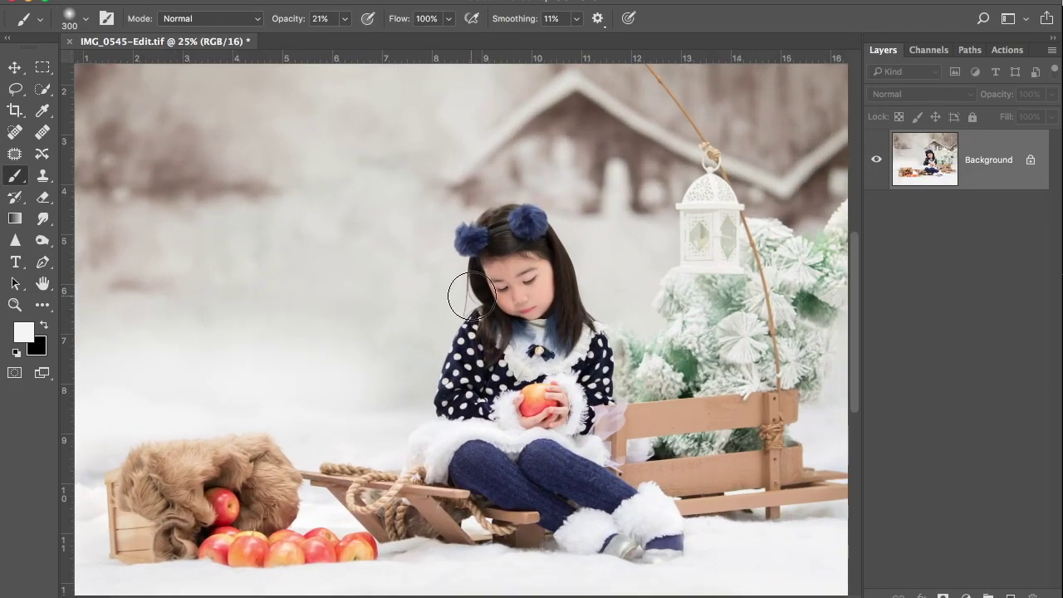
{"action": "key", "text": "super+minus"}
{"action": "key", "text": "super+equal"}
{"action": "key", "text": "super+equal"}
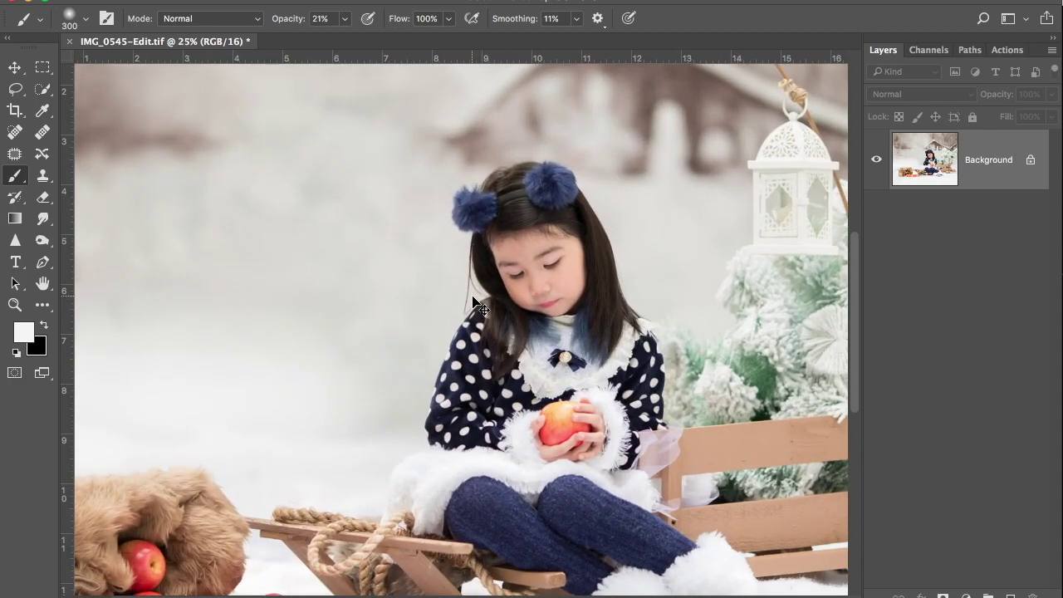
{"action": "key", "text": "super+minus"}
{"action": "key", "text": "super+minus"}
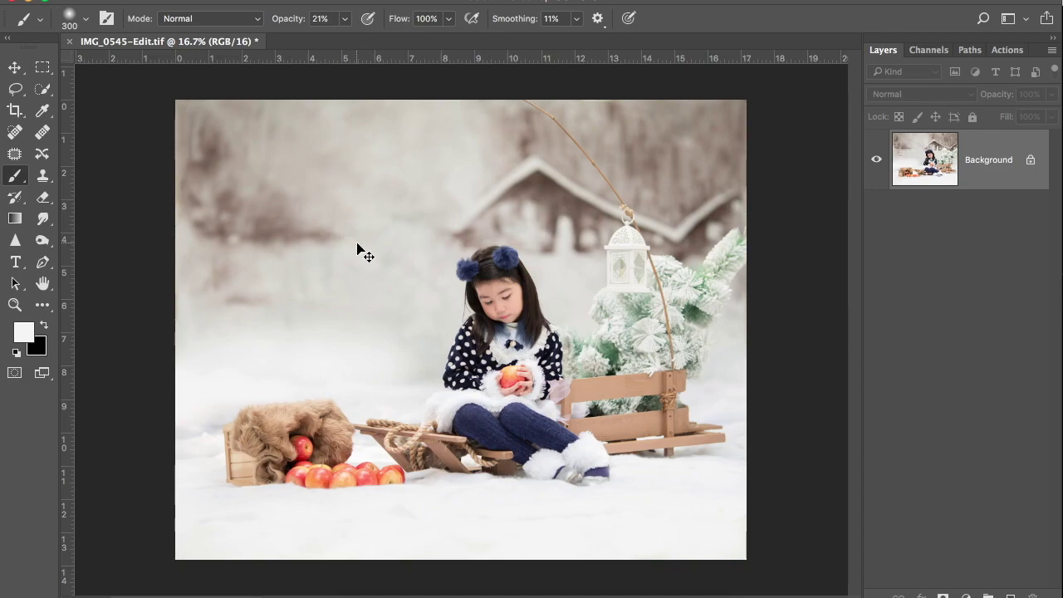
{"action": "key", "text": "bracketright"}
{"action": "key", "text": "bracketright"}
{"action": "key", "text": "bracketright"}
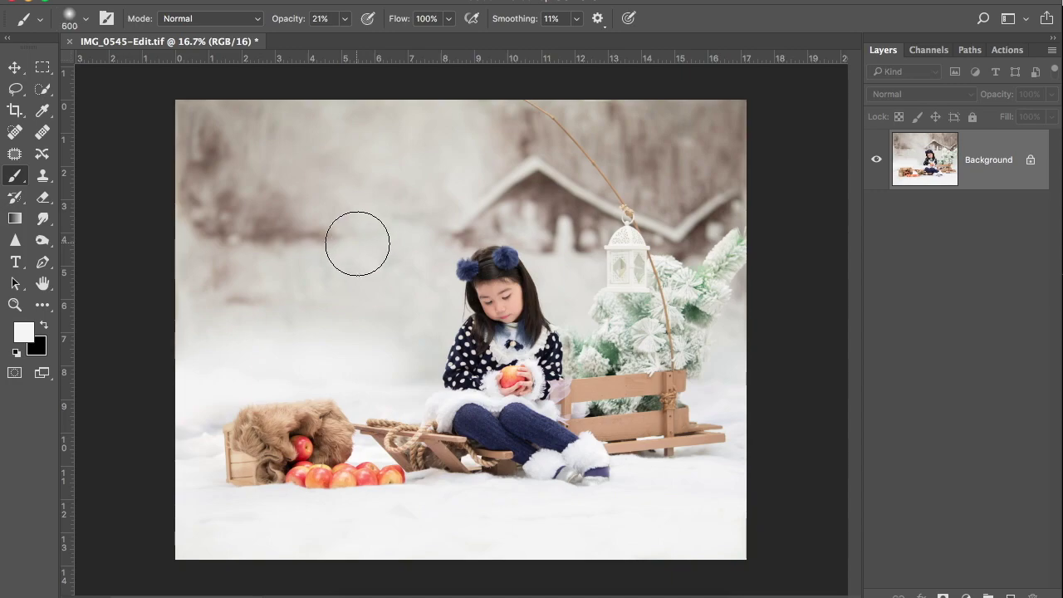
{"action": "key", "text": "ctrl+j"}
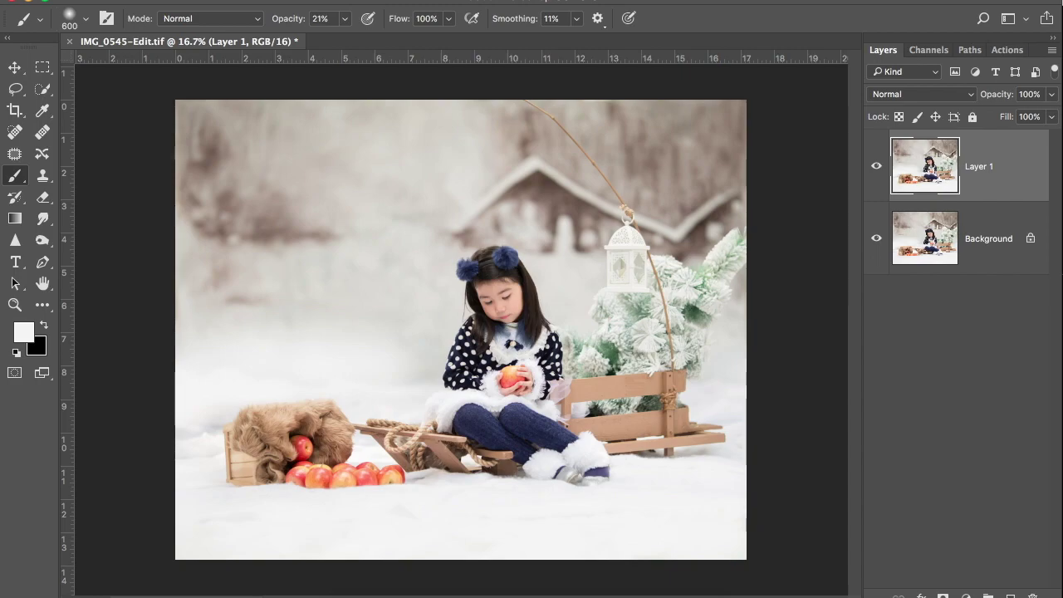
Gaussian-blur the duplicated photo at a 40-pixel radius and hide it under a black layer mask.
{"action": "left_click", "coordinate": [407, 2]}
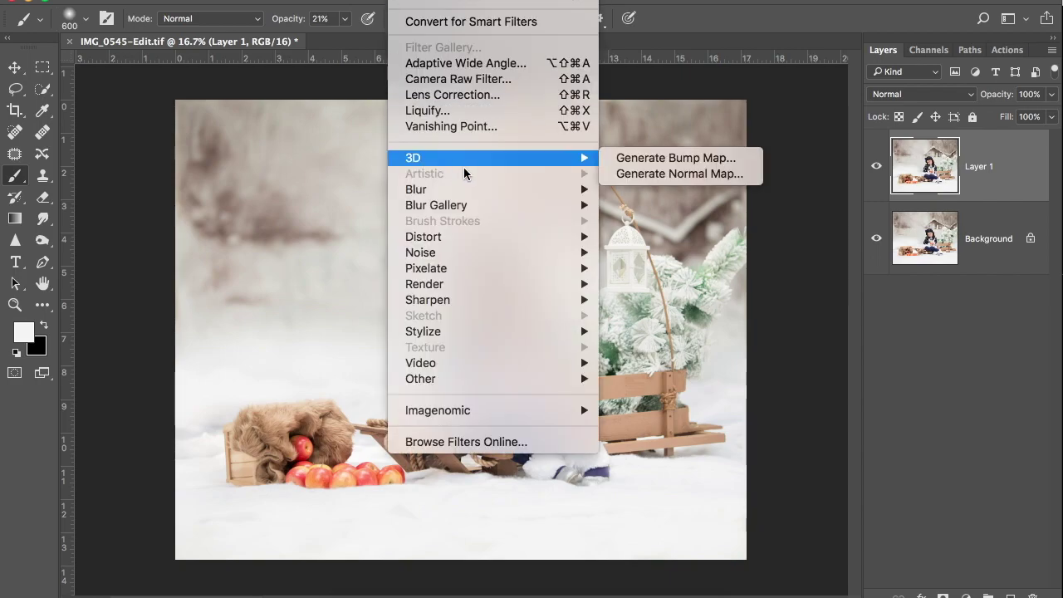
{"action": "mouse_move", "coordinate": [477, 191]}
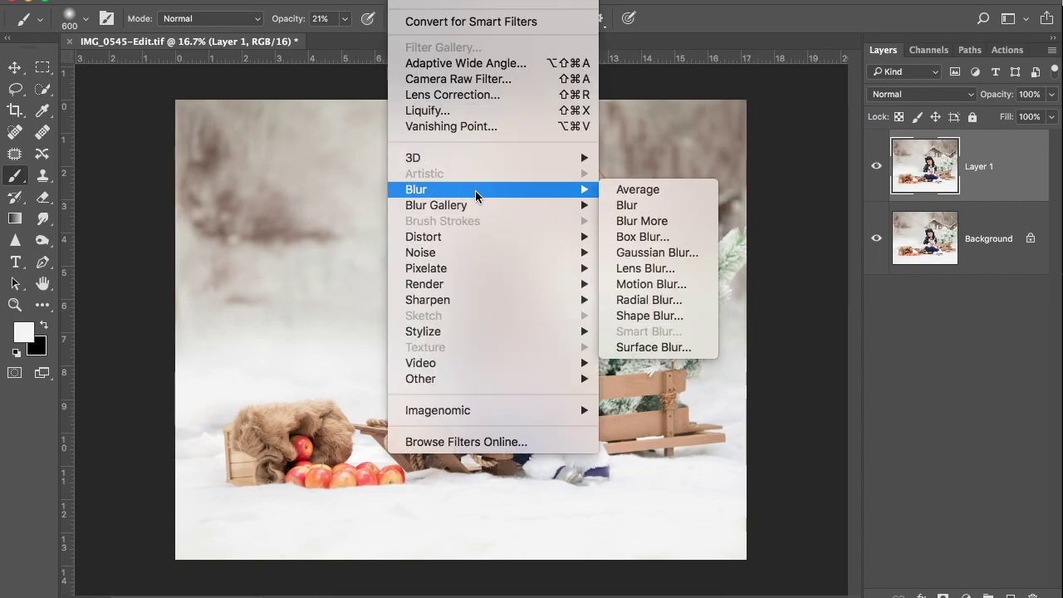
{"action": "left_click", "coordinate": [638, 253]}
{"action": "type", "text": "40"}
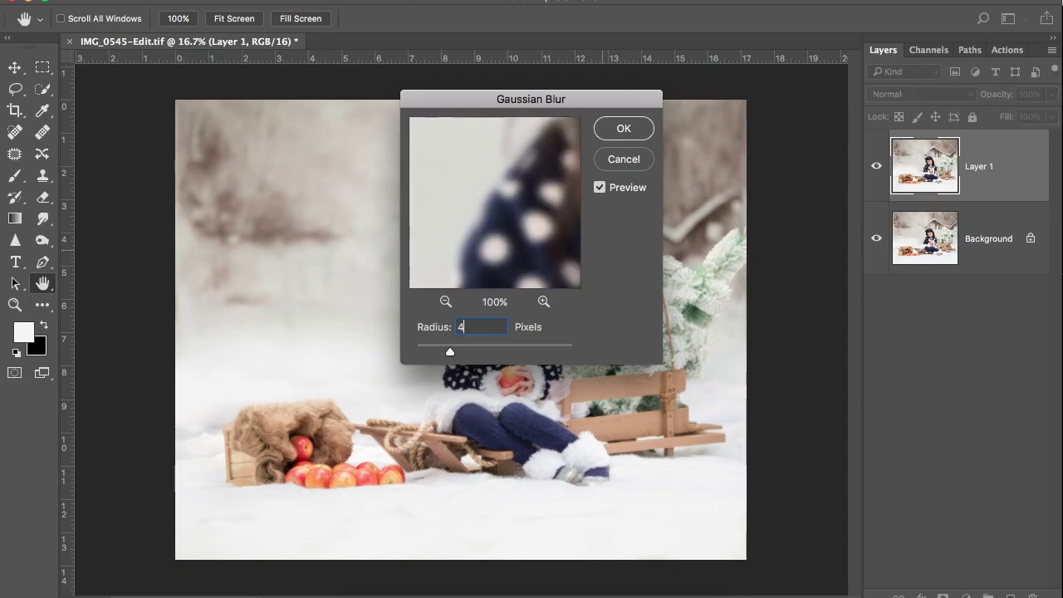
{"action": "left_click_drag", "start_coordinate": [566, 99], "coordinate": [490, 152]}
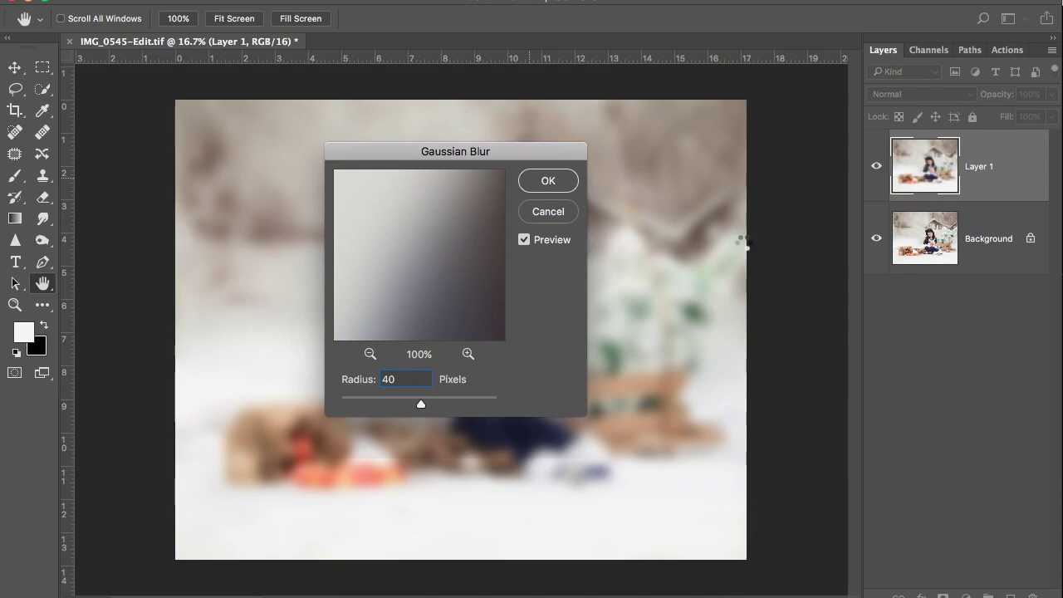
{"action": "key", "text": "b"}
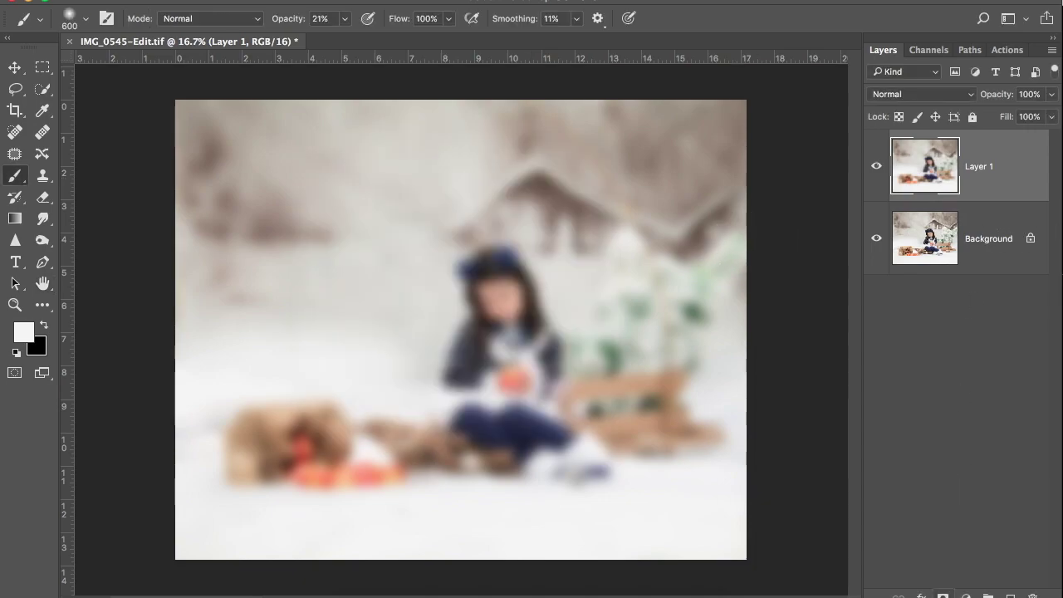
{"action": "left_click", "coordinate": [943, 595], "text": "alt"}
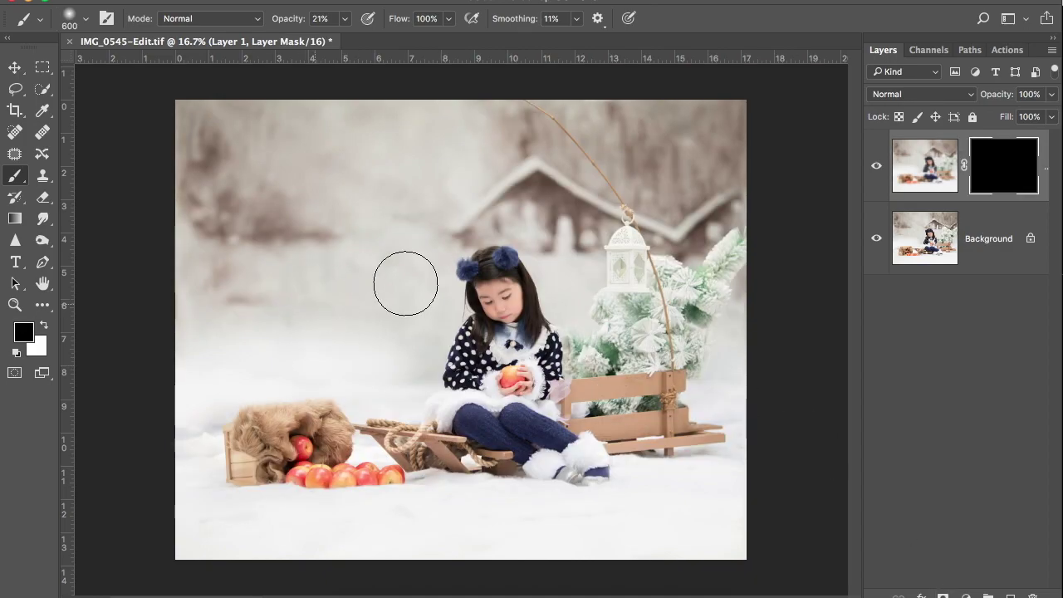
Set the brush to white, 700 px in size, at 100% opacity.
{"action": "key", "text": "x"}
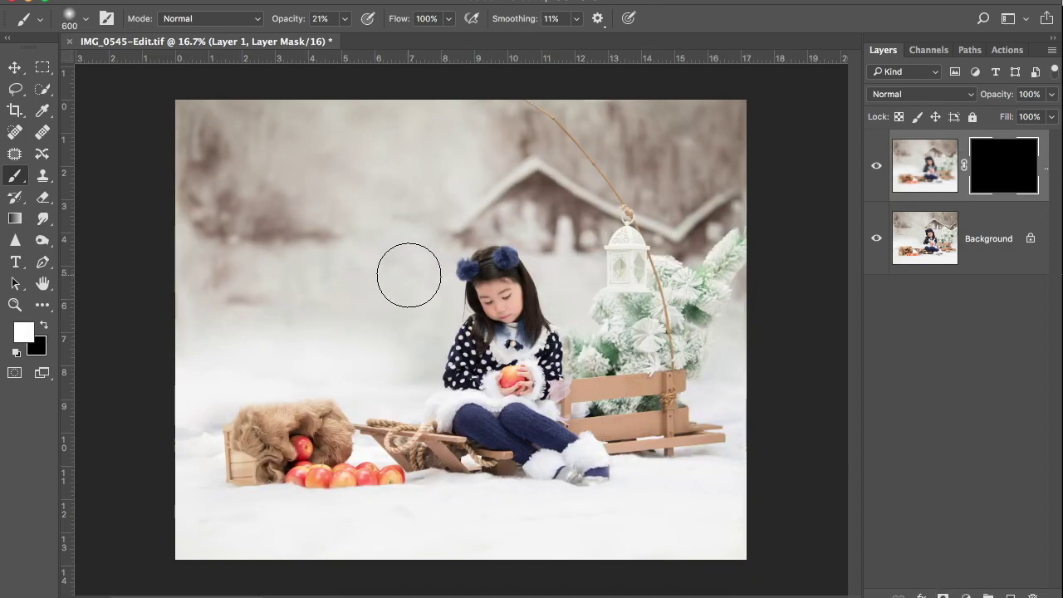
{"action": "key", "text": "bracketright"}
{"action": "left_click", "coordinate": [345, 20]}
{"action": "left_click_drag", "start_coordinate": [345, 25], "coordinate": [411, 42]}
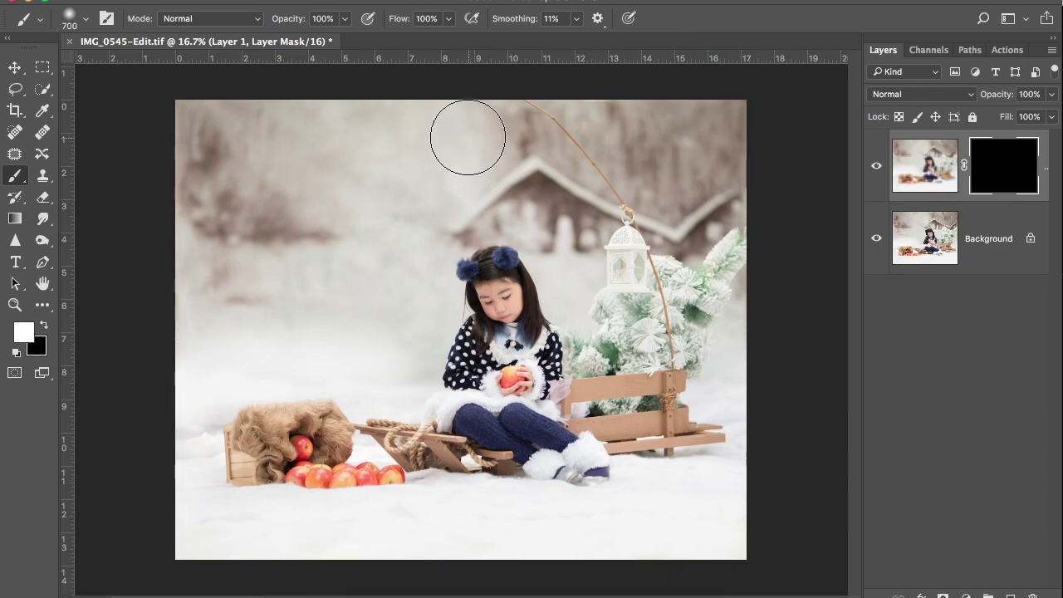
Paint the mask white to reveal blur across the top-left, upper and left backdrop and the house roof.
{"action": "key", "text": "bracketright"}
{"action": "left_click_drag", "start_coordinate": [194, 129], "coordinate": [214, 191]}
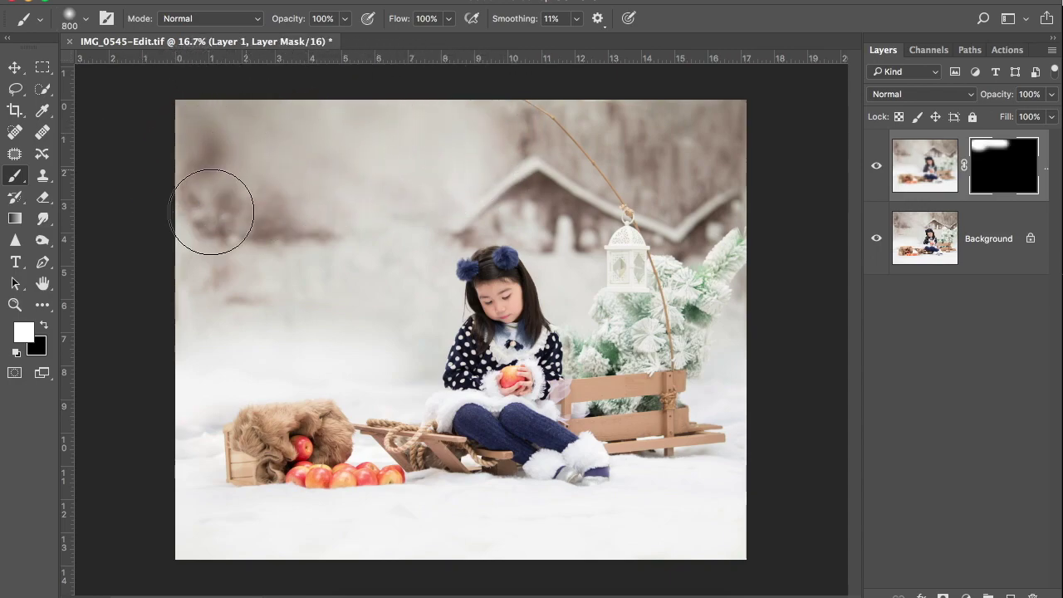
{"action": "mouse_move", "coordinate": [464, 183]}
{"action": "left_mouse_down"}
{"action": "mouse_move", "coordinate": [283, 191]}
{"action": "mouse_move", "coordinate": [197, 214]}
{"action": "mouse_move", "coordinate": [319, 214]}
{"action": "mouse_move", "coordinate": [302, 232]}
{"action": "mouse_move", "coordinate": [211, 245]}
{"action": "mouse_move", "coordinate": [217, 271]}
{"action": "mouse_move", "coordinate": [273, 274]}
{"action": "mouse_move", "coordinate": [221, 167]}
{"action": "left_mouse_up"}
{"action": "left_click_drag", "start_coordinate": [428, 210], "coordinate": [311, 257]}
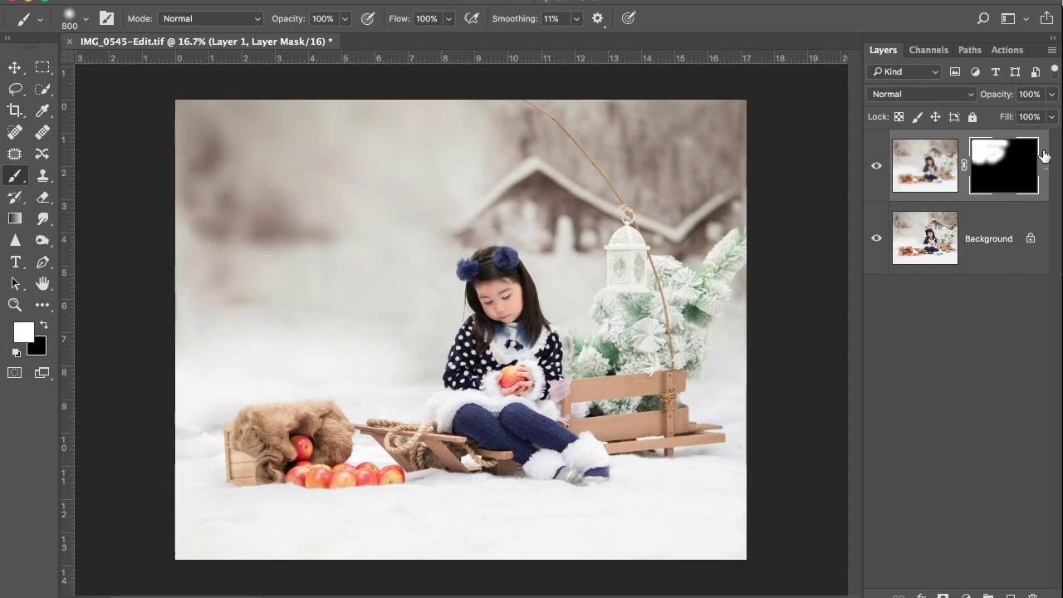
{"action": "key", "text": "bracketleft"}
{"action": "key", "text": "bracketleft"}
{"action": "mouse_move", "coordinate": [514, 153]}
{"action": "left_mouse_down"}
{"action": "mouse_move", "coordinate": [437, 166]}
{"action": "mouse_move", "coordinate": [508, 194]}
{"action": "left_mouse_up"}
{"action": "key", "text": "bracketleft"}
{"action": "mouse_move", "coordinate": [342, 299]}
{"action": "left_mouse_down"}
{"action": "mouse_move", "coordinate": [207, 308]}
{"action": "mouse_move", "coordinate": [185, 337]}
{"action": "mouse_move", "coordinate": [400, 329]}
{"action": "mouse_move", "coordinate": [352, 285]}
{"action": "mouse_move", "coordinate": [268, 280]}
{"action": "left_mouse_up"}
{"action": "key", "text": "bracketleft"}
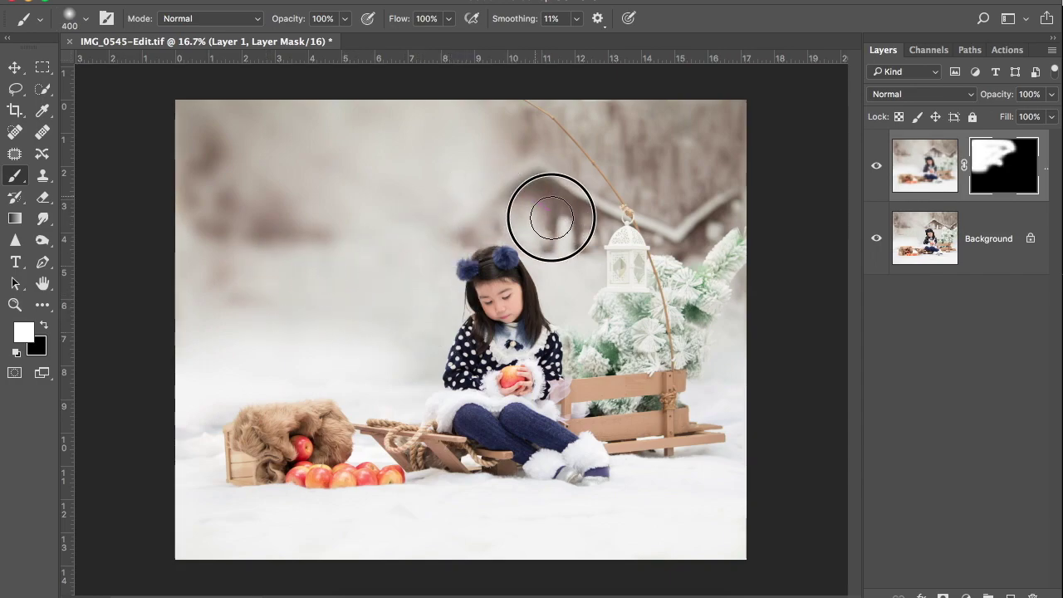
{"action": "mouse_move", "coordinate": [579, 86]}
{"action": "left_mouse_down"}
{"action": "mouse_move", "coordinate": [662, 176]}
{"action": "mouse_move", "coordinate": [680, 224]}
{"action": "mouse_move", "coordinate": [705, 191]}
{"action": "mouse_move", "coordinate": [746, 180]}
{"action": "mouse_move", "coordinate": [710, 208]}
{"action": "mouse_move", "coordinate": [731, 153]}
{"action": "mouse_move", "coordinate": [661, 99]}
{"action": "mouse_move", "coordinate": [654, 116]}
{"action": "mouse_move", "coordinate": [698, 115]}
{"action": "left_mouse_up"}
With smaller brushes, reveal the blur near the lantern hook and along the rope.
{"action": "key", "text": "bracketleft"}
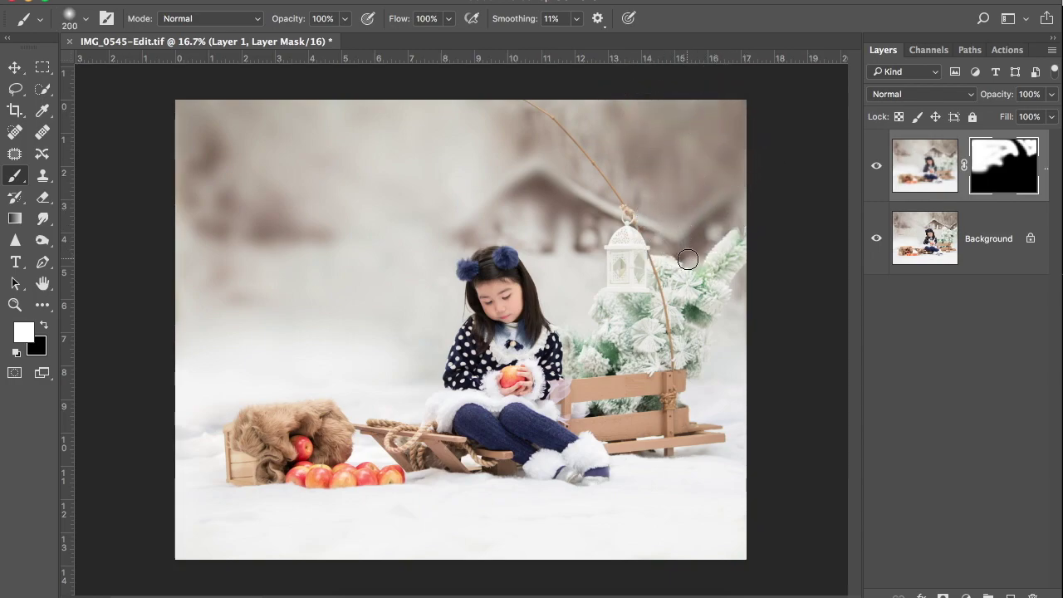
{"action": "key", "text": "bracketleft"}
{"action": "left_click_drag", "start_coordinate": [655, 238], "coordinate": [653, 230]}
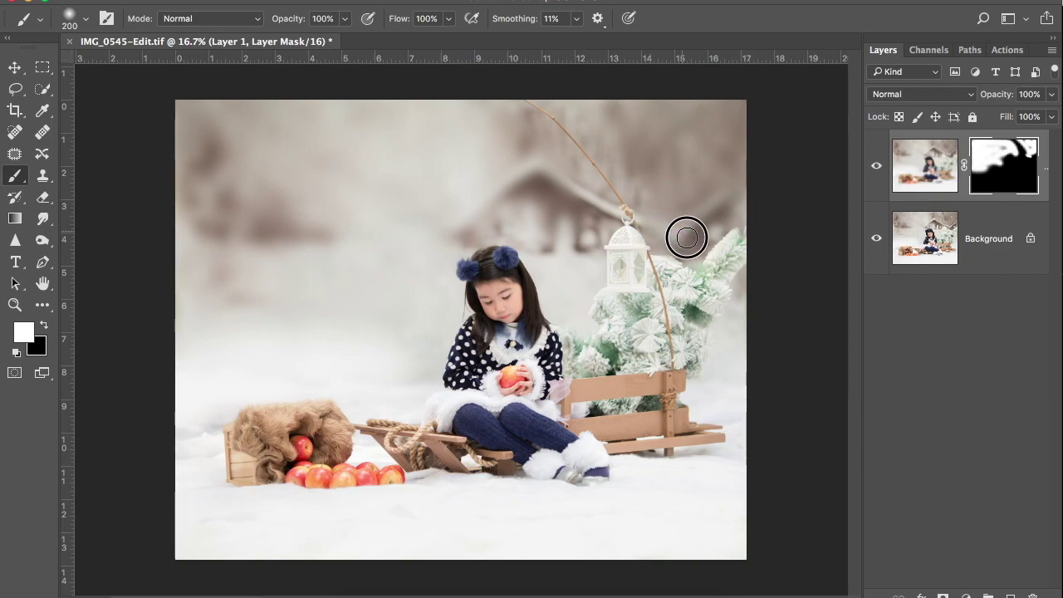
{"action": "key", "text": "bracketright"}
{"action": "key", "text": "bracketright"}
{"action": "key", "text": "bracketleft"}
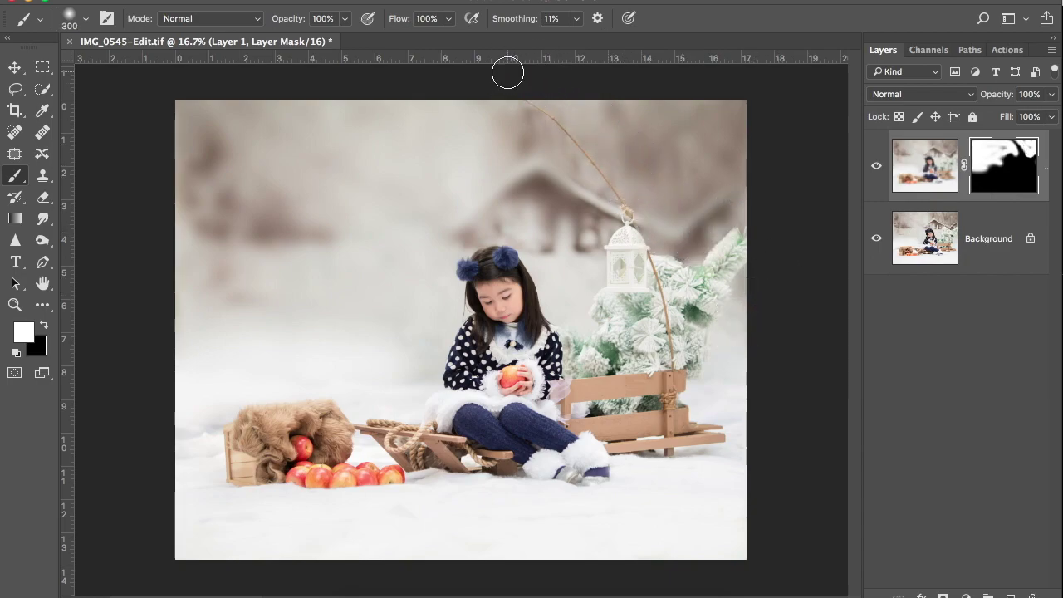
{"action": "left_click_drag", "start_coordinate": [540, 139], "coordinate": [598, 211]}
{"action": "key", "text": "bracketleft"}
{"action": "key", "text": "bracketleft"}
{"action": "key", "text": "bracketleft"}
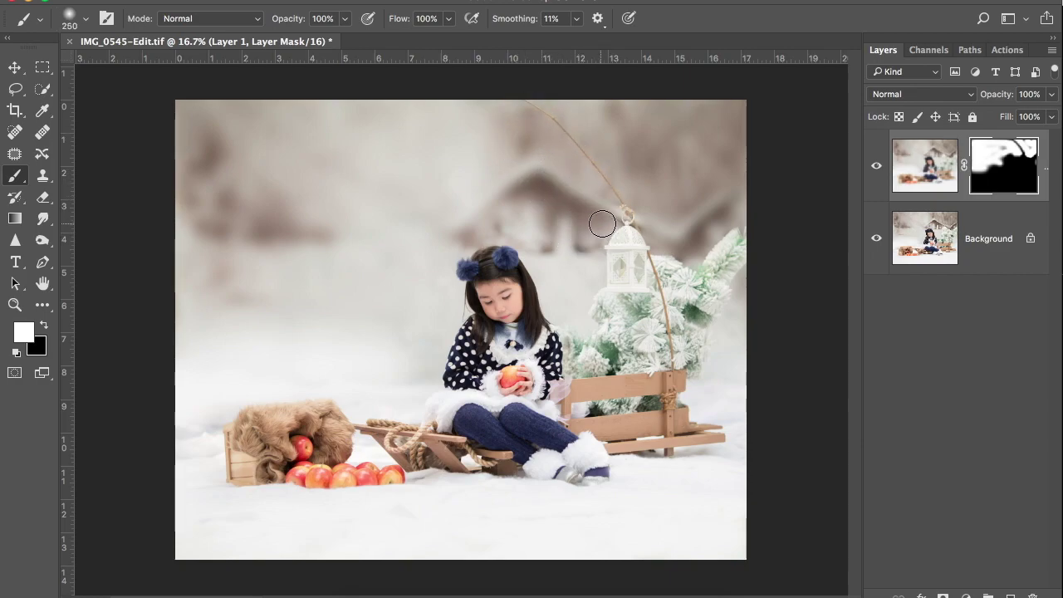
{"action": "key", "text": "bracketright"}
{"action": "key", "text": "bracketright"}
{"action": "key", "text": "bracketright"}
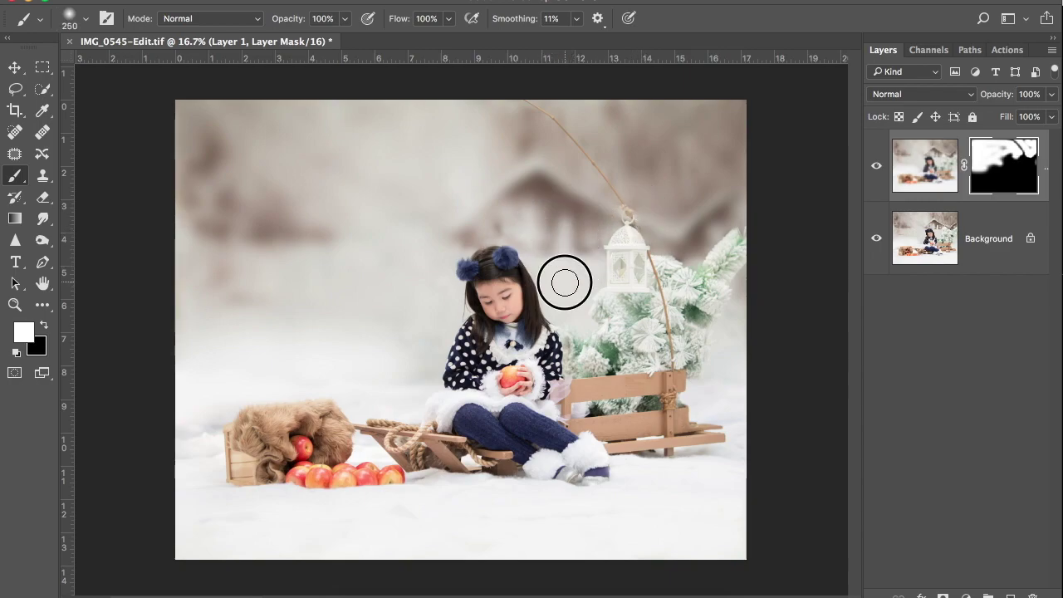
{"action": "key", "text": "bracketleft"}
{"action": "key", "text": "bracketleft"}
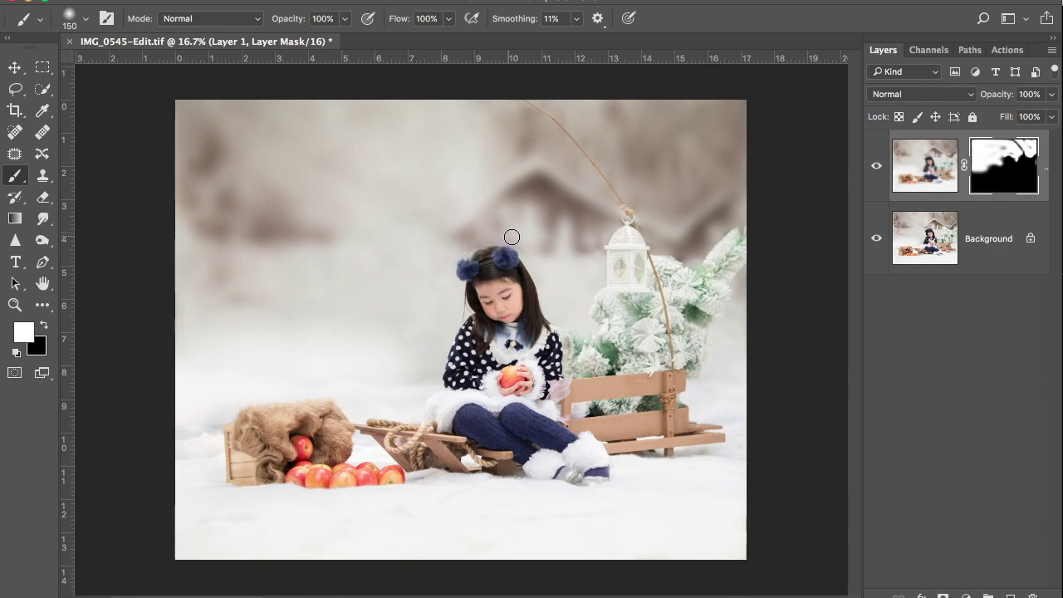
{"action": "key", "text": "bracketright"}
{"action": "key", "text": "bracketright"}
{"action": "key", "text": "bracketright"}
{"action": "key", "text": "bracketright"}
{"action": "key", "text": "bracketright"}
{"action": "key", "text": "bracketleft"}
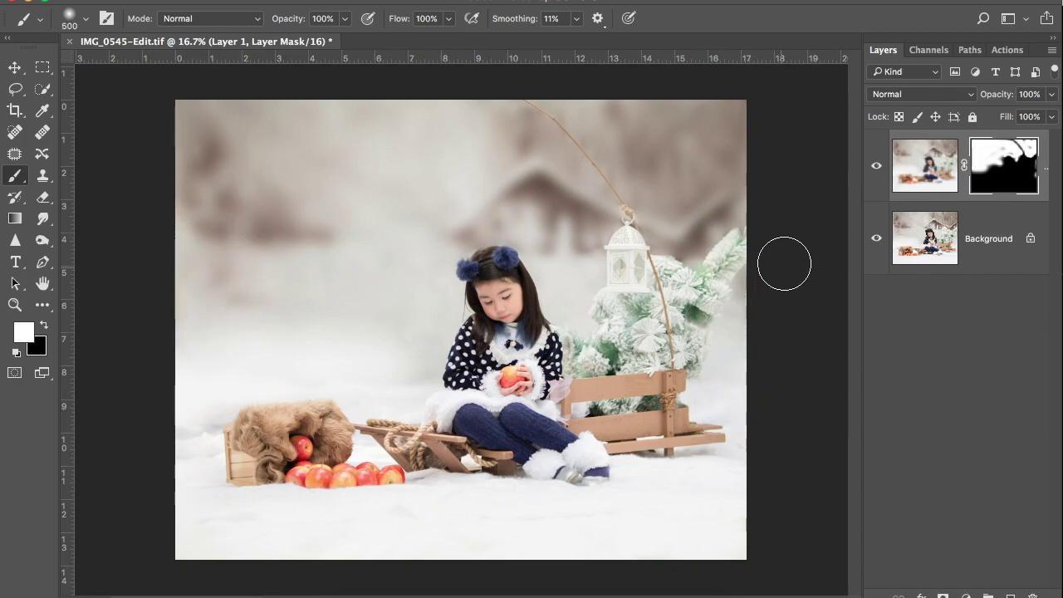
{"action": "key", "text": "bracketright"}
{"action": "key", "text": "bracketright"}
{"action": "key", "text": "bracketright"}
{"action": "key", "text": "bracketright"}
{"action": "key", "text": "bracketright"}
{"action": "key", "text": "bracketleft"}
{"action": "key", "text": "bracketleft"}
{"action": "key", "text": "bracketleft"}
{"action": "key", "text": "bracketleft"}
{"action": "key", "text": "bracketleft"}
{"action": "key", "text": "bracketleft"}
{"action": "key", "text": "bracketleft"}
{"action": "key", "text": "bracketleft"}
{"action": "key", "text": "bracketleft"}
{"action": "key", "text": "bracketleft"}
{"action": "key", "text": "bracketright"}
{"action": "key", "text": "bracketright"}
{"action": "key", "text": "bracketright"}
{"action": "key", "text": "bracketright"}
Reveal the blur above the girl's head, then hide the blurred layer to compare.
{"action": "left_click_drag", "start_coordinate": [411, 373], "coordinate": [406, 330]}
{"action": "key", "text": "bracketright"}
{"action": "key", "text": "bracketright"}
{"action": "key", "text": "bracketright"}
{"action": "key", "text": "bracketright"}
{"action": "key", "text": "bracketleft"}
{"action": "key", "text": "bracketleft"}
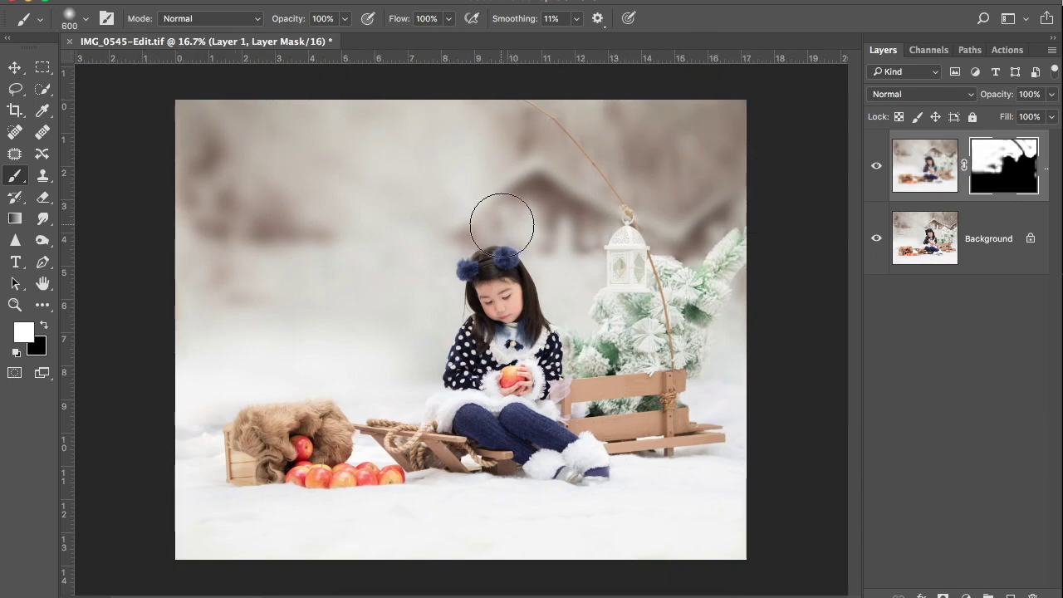
{"action": "left_click", "coordinate": [877, 166]}
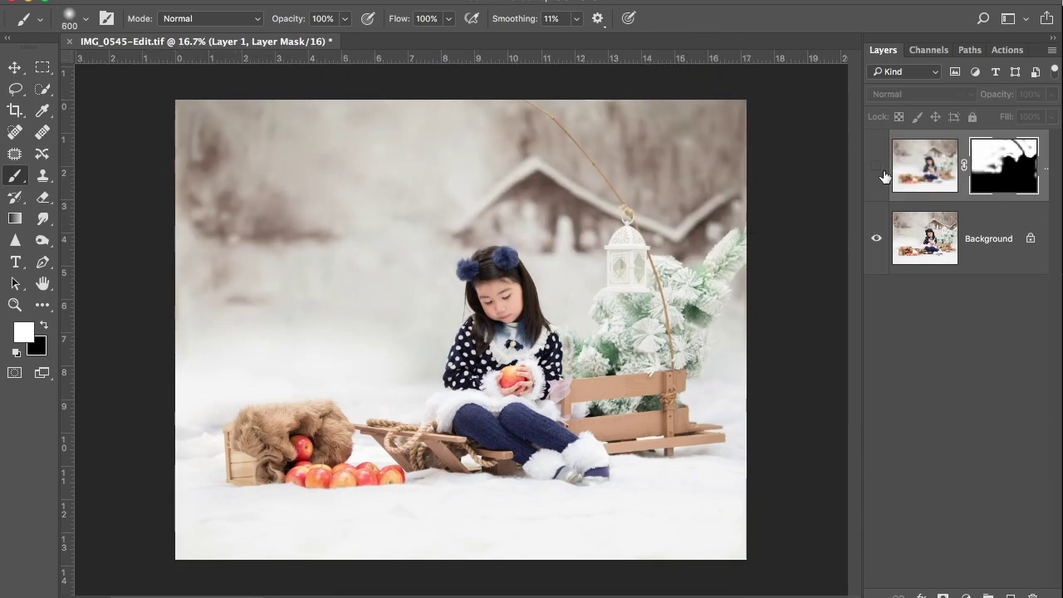
Toggle the blurred layer off and on to compare, leaving it visible.
{"action": "left_click", "coordinate": [878, 166]}
{"action": "left_click", "coordinate": [877, 166]}
{"action": "left_click", "coordinate": [877, 166]}
{"action": "left_click", "coordinate": [877, 167]}
{"action": "left_click", "coordinate": [878, 167]}
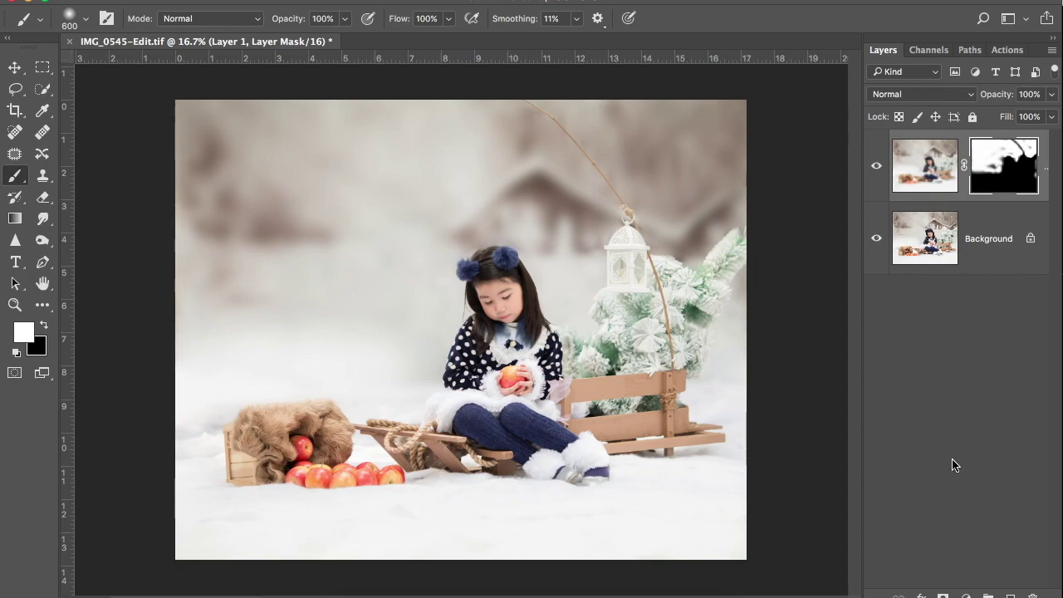
{"action": "left_click", "coordinate": [966, 595]}
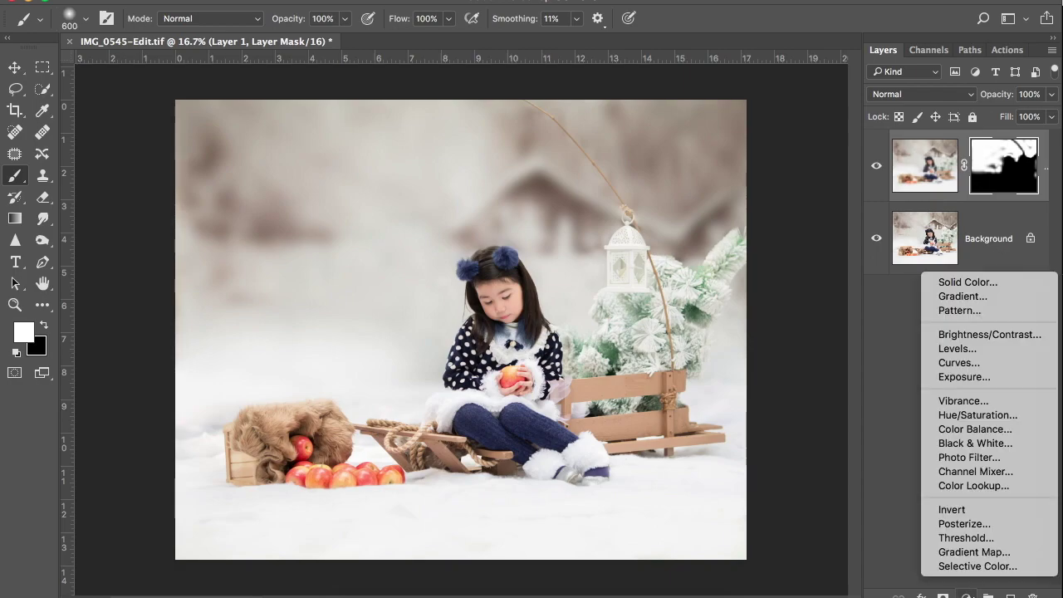
Add a Photo Filter adjustment layer using Deep Blue at 30% density.
{"action": "left_click", "coordinate": [978, 462]}
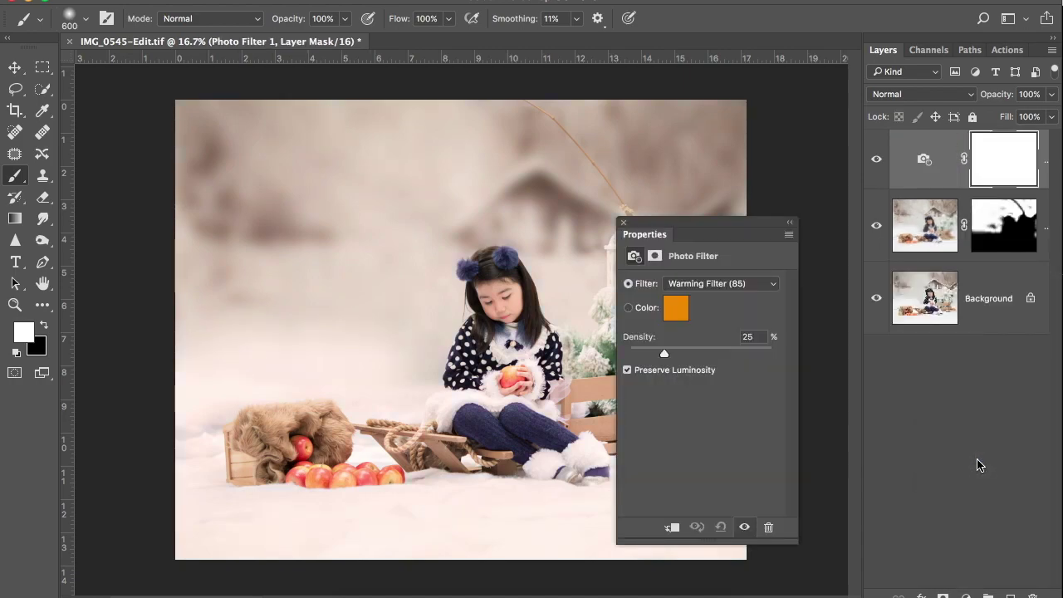
{"action": "left_click_drag", "start_coordinate": [693, 220], "coordinate": [758, 162]}
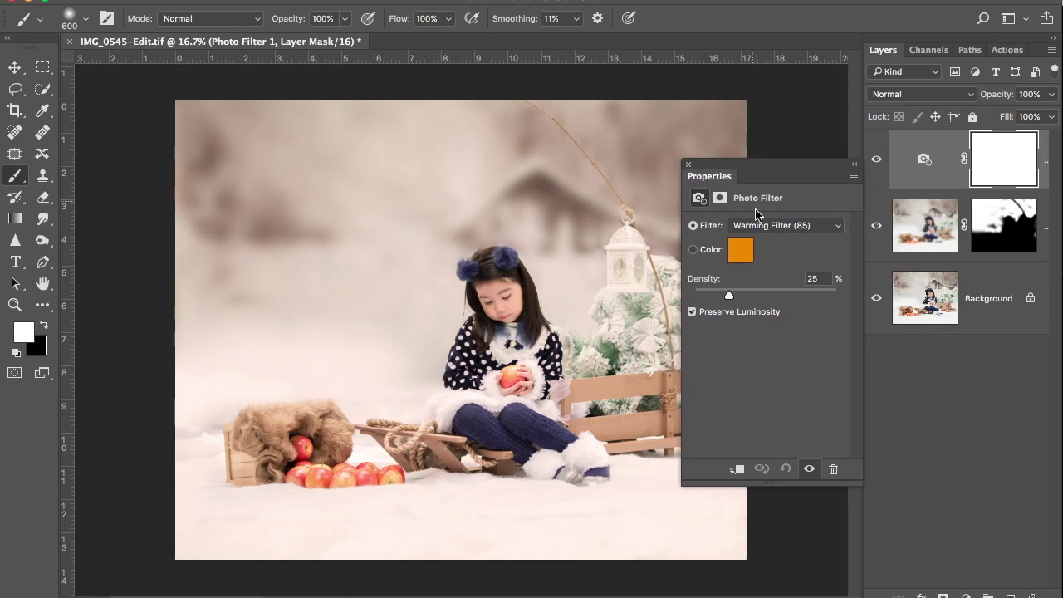
{"action": "left_click", "coordinate": [763, 225]}
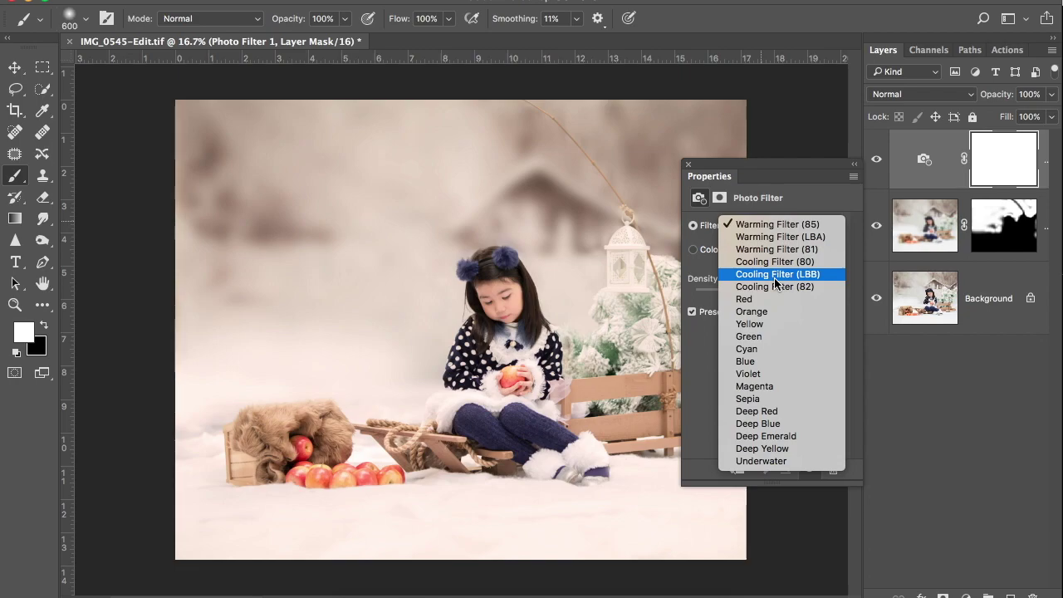
{"action": "left_click", "coordinate": [791, 425]}
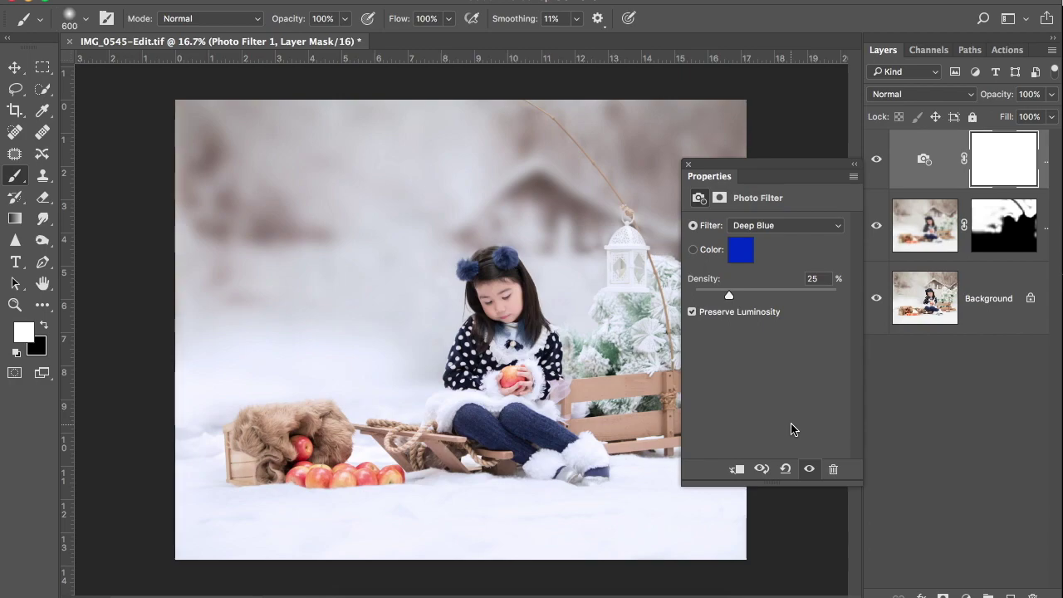
{"action": "left_click_drag", "start_coordinate": [729, 298], "coordinate": [737, 297]}
{"action": "left_click", "coordinate": [688, 166]}
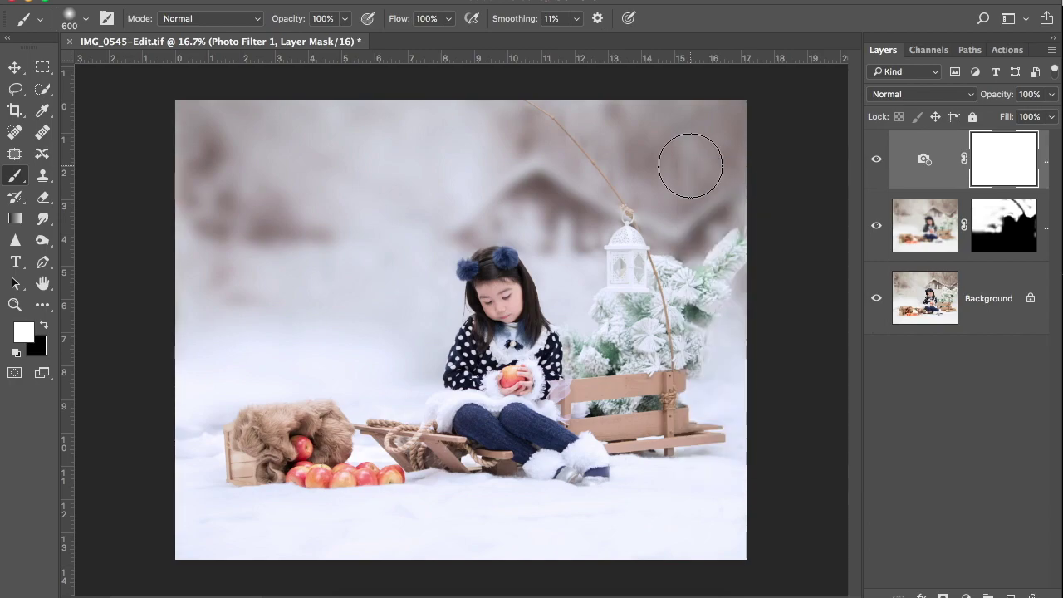
Toggle the photo filter off and on to compare its cooling effect.
{"action": "left_click", "coordinate": [876, 160]}
{"action": "left_click", "coordinate": [876, 160]}
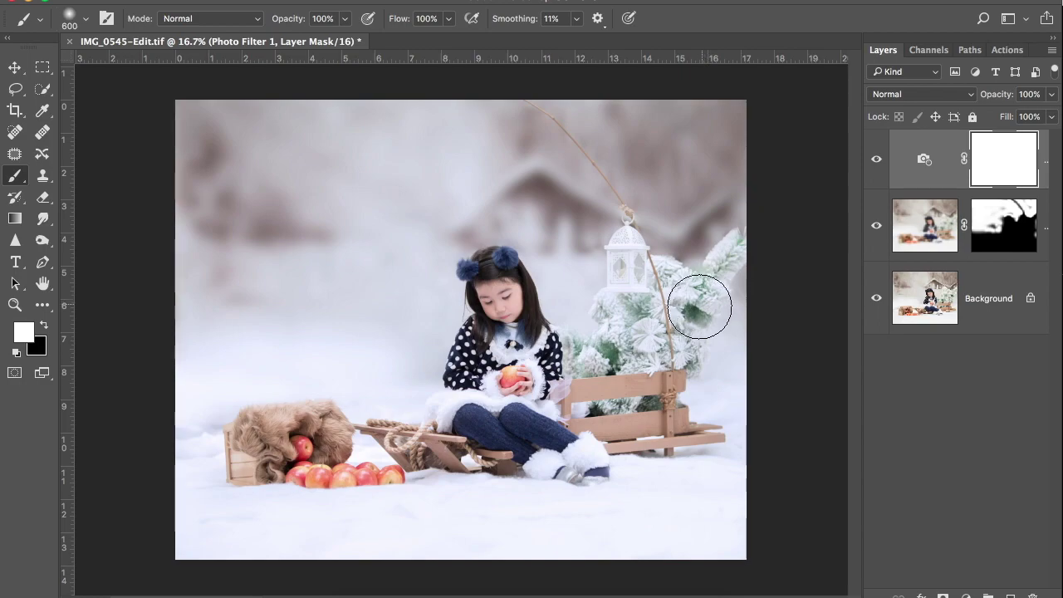
{"action": "scroll", "coordinate": [684, 321], "scroll_direction": "down", "scroll_amount": 2}
{"action": "scroll", "coordinate": [682, 324], "scroll_direction": "up", "scroll_amount": 1}
{"action": "scroll", "coordinate": [674, 314], "scroll_direction": "up", "scroll_amount": 2}
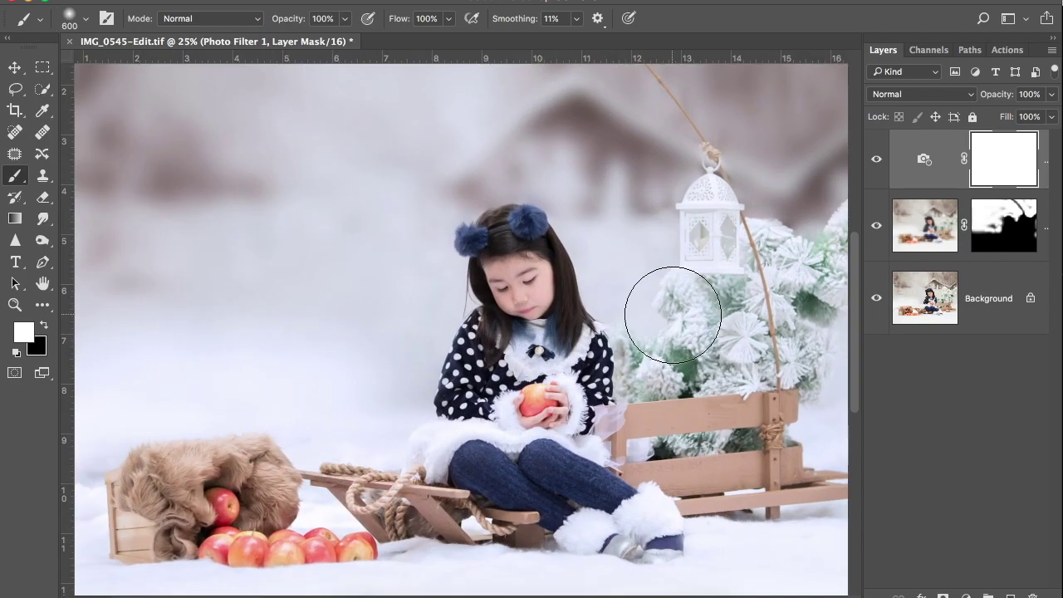
{"action": "scroll", "coordinate": [675, 319], "scroll_direction": "down", "scroll_amount": 1}
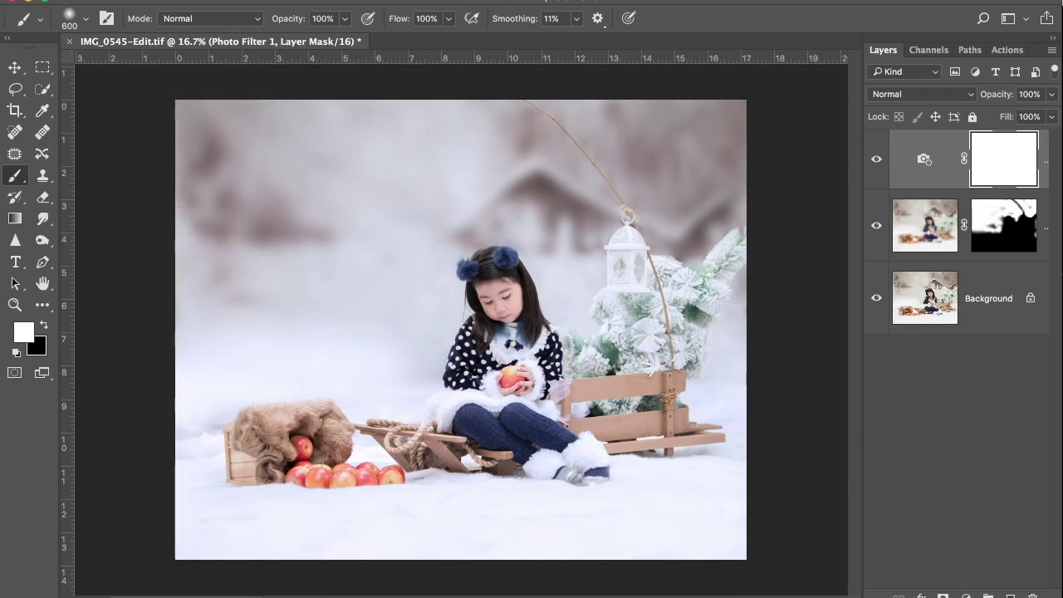
{"action": "left_click", "coordinate": [274, 0]}
{"action": "scroll", "coordinate": [292, 586], "scroll_direction": "down", "scroll_amount": 2}
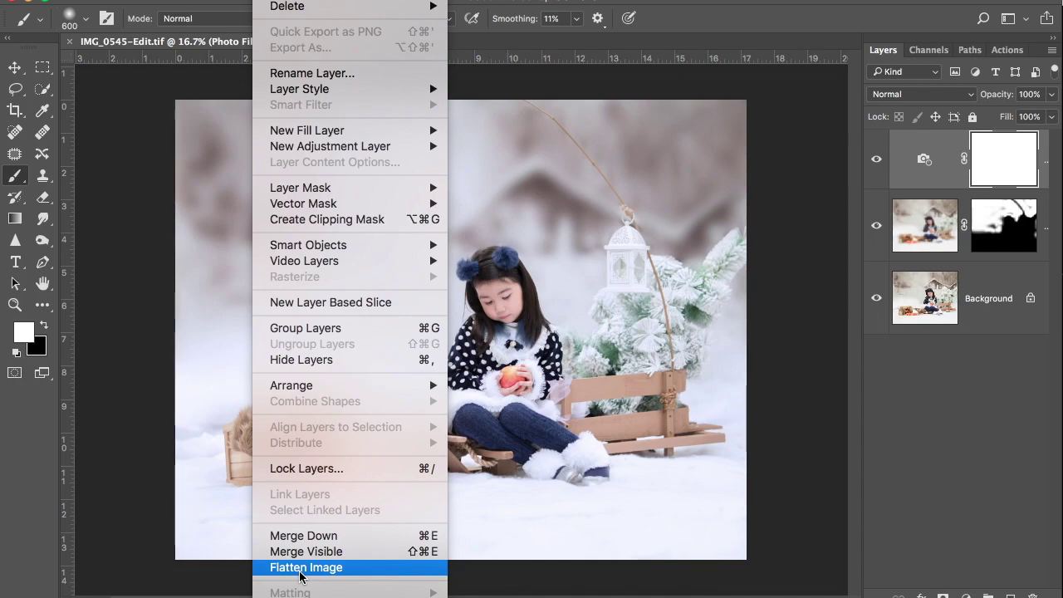
Flatten all layers into a single Background layer and look over the girl and sled.
{"action": "left_click", "coordinate": [301, 569]}
{"action": "key", "text": "ctrl+shift+e"}
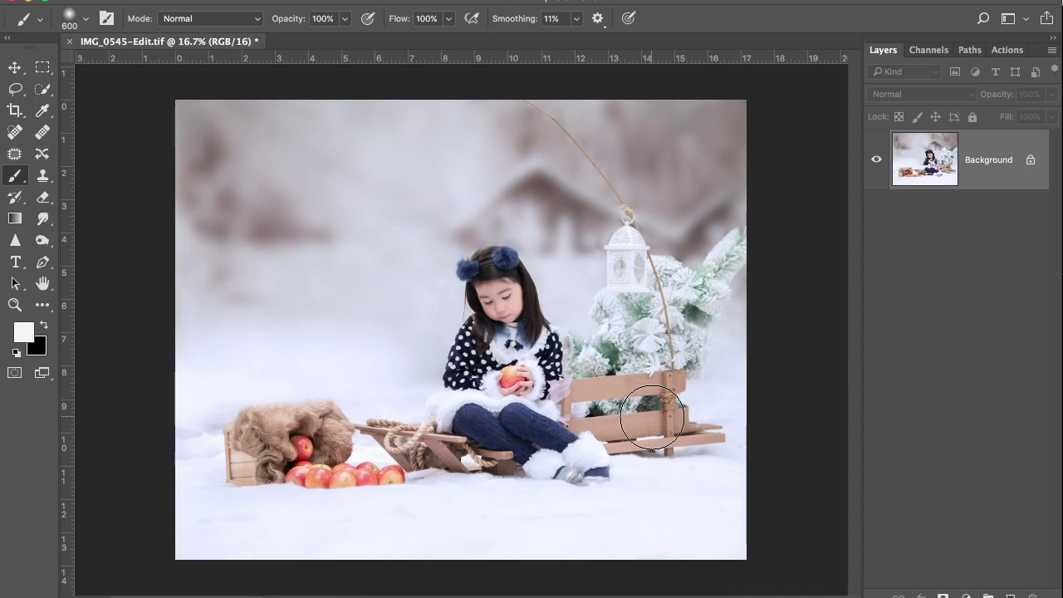
{"action": "key", "text": "ctrl+plus"}
{"action": "key", "text": "ctrl+plus"}
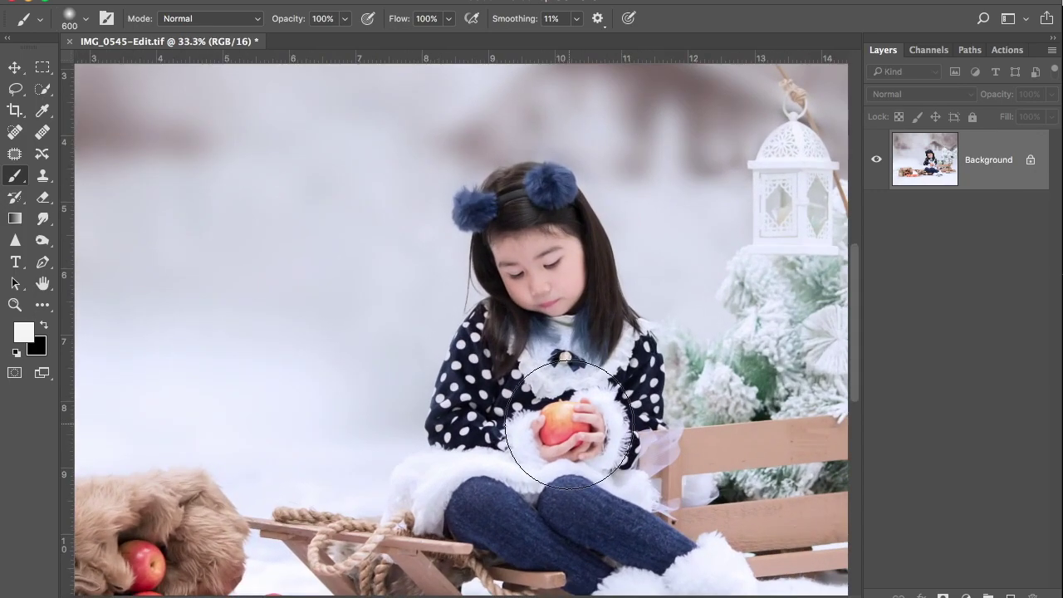
{"action": "scroll", "coordinate": [561, 391], "scroll_direction": "down", "scroll_amount": 5}
{"action": "scroll", "coordinate": [561, 390], "scroll_direction": "right", "scroll_amount": 5}
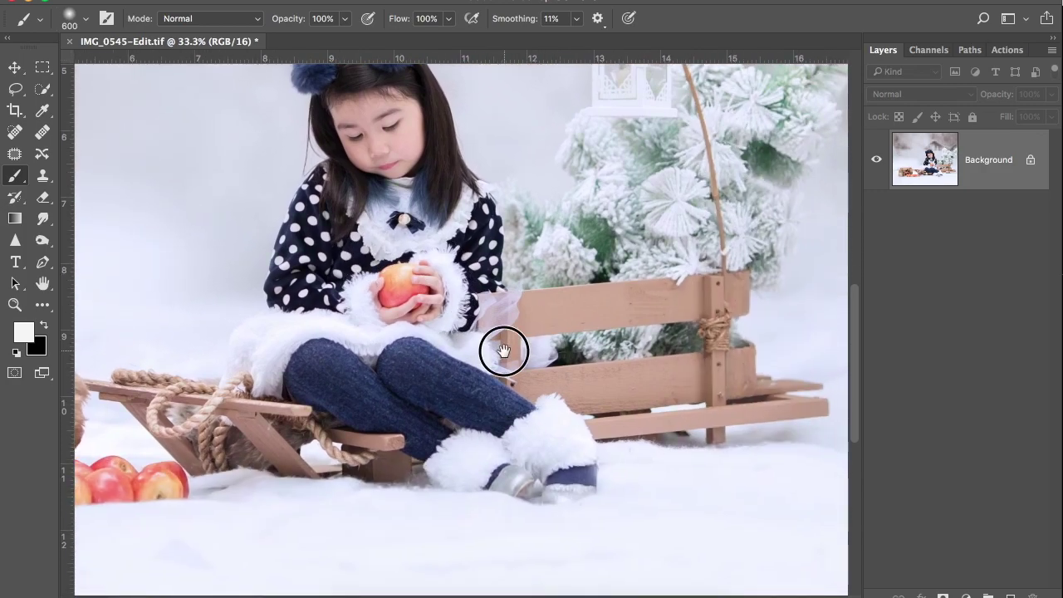
{"action": "left_click_drag", "start_coordinate": [504, 351], "coordinate": [606, 408]}
{"action": "left_click_drag", "start_coordinate": [517, 352], "coordinate": [546, 361]}
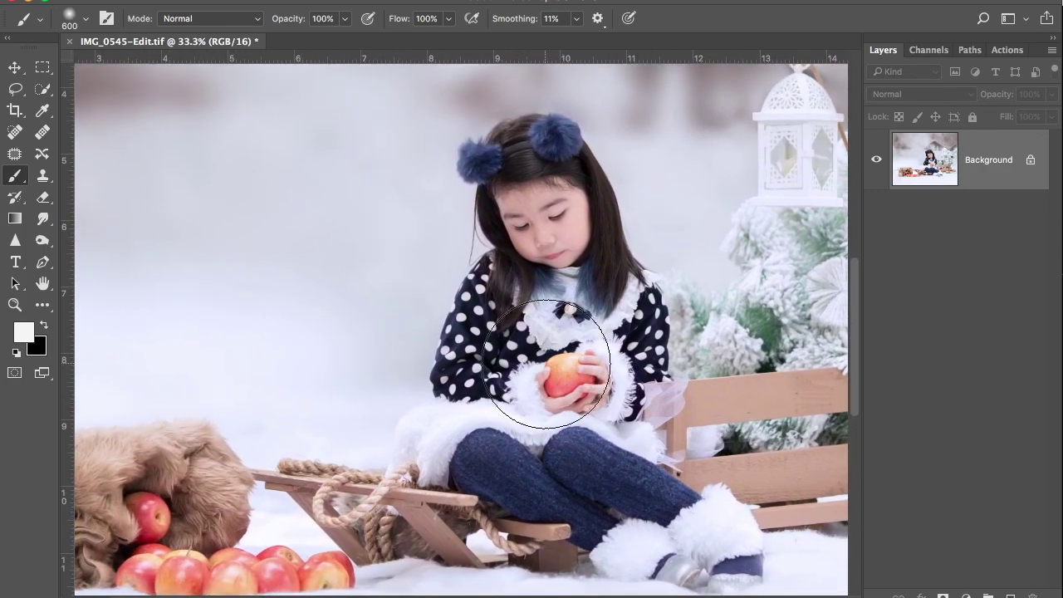
Zoom to 25% and centre the view on the girl.
{"action": "key", "text": "ctrl+minus"}
{"action": "key", "text": "ctrl+minus"}
{"action": "key", "text": "ctrl+minus"}
{"action": "key", "text": "ctrl+plus"}
{"action": "key", "text": "ctrl+plus"}
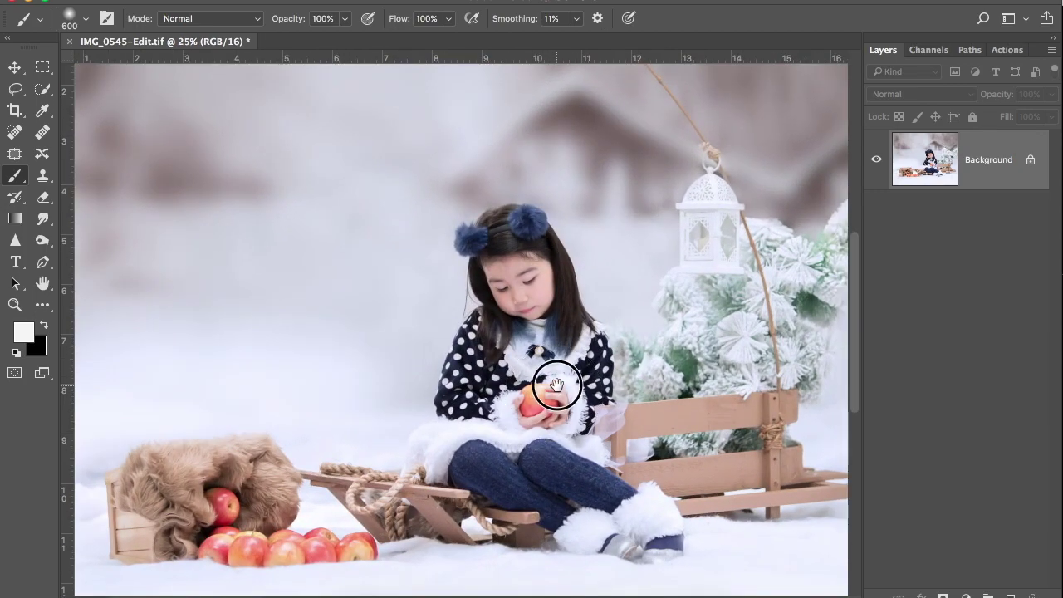
{"action": "left_click_drag", "start_coordinate": [554, 392], "coordinate": [504, 369]}
{"action": "key", "text": "l"}
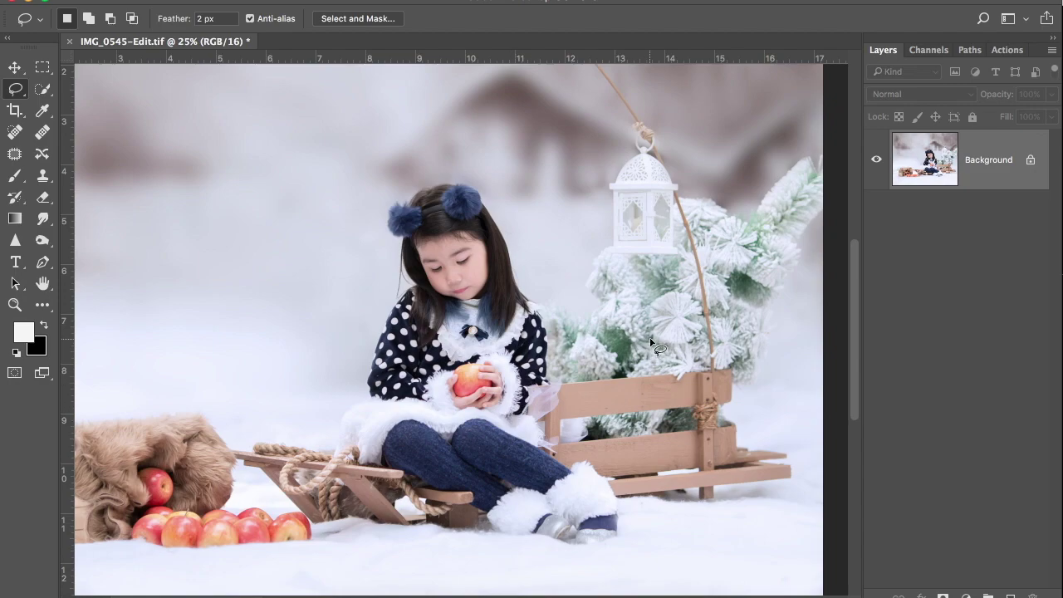
Set the lasso feather to 30 px and outline the girl's jacket.
{"action": "key", "text": "ctrl+minus"}
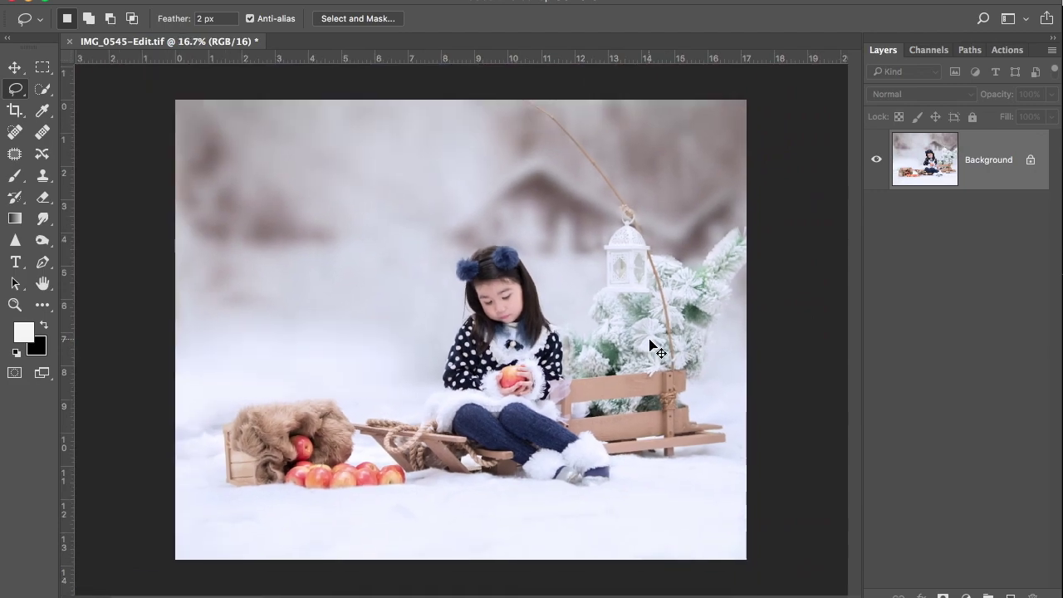
{"action": "key", "text": "ctrl+plus"}
{"action": "key", "text": "ctrl+minus"}
{"action": "key", "text": "ctrl+plus"}
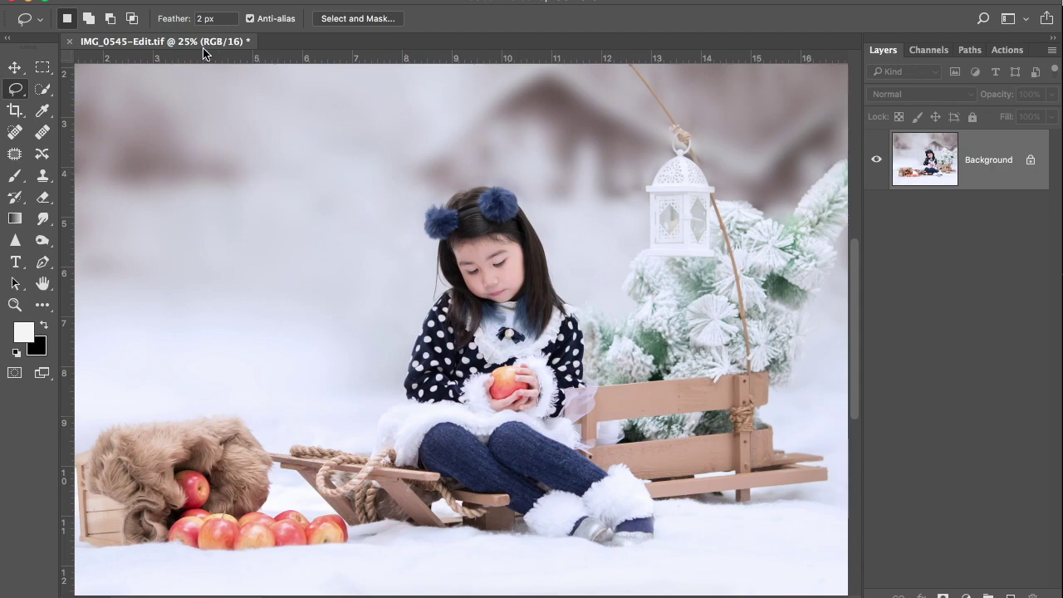
{"action": "left_click_drag", "start_coordinate": [218, 18], "coordinate": [171, 24]}
{"action": "mouse_move", "coordinate": [531, 362]}
{"action": "left_mouse_down"}
{"action": "mouse_move", "coordinate": [541, 355]}
{"action": "mouse_move", "coordinate": [534, 325]}
{"action": "mouse_move", "coordinate": [558, 311]}
{"action": "mouse_move", "coordinate": [584, 325]}
{"action": "mouse_move", "coordinate": [586, 380]}
{"action": "mouse_move", "coordinate": [560, 418]}
{"action": "mouse_move", "coordinate": [544, 413]}
{"action": "mouse_move", "coordinate": [546, 375]}
{"action": "mouse_move", "coordinate": [535, 368]}
{"action": "left_mouse_up"}
Add the boot toe, leggings, jacket shoulder and pom-poms to the selection.
{"action": "key", "text": "shift"}
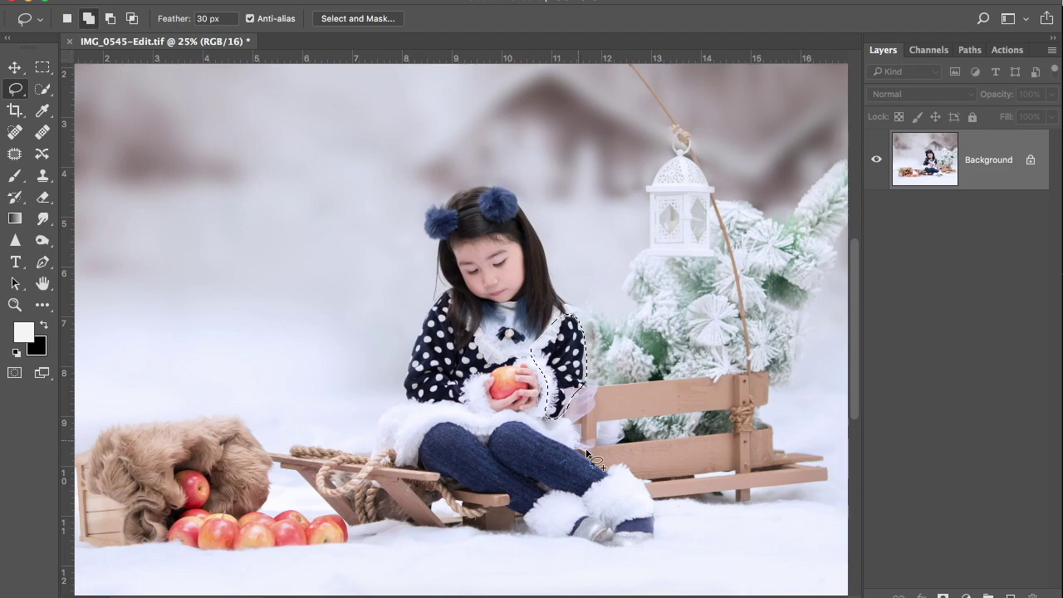
{"action": "mouse_move", "coordinate": [622, 532]}
{"action": "left_mouse_down"}
{"action": "mouse_move", "coordinate": [627, 543]}
{"action": "mouse_move", "coordinate": [653, 510]}
{"action": "mouse_move", "coordinate": [610, 525]}
{"action": "mouse_move", "coordinate": [599, 543]}
{"action": "mouse_move", "coordinate": [593, 518]}
{"action": "mouse_move", "coordinate": [576, 558]}
{"action": "mouse_move", "coordinate": [598, 542]}
{"action": "left_mouse_up"}
{"action": "scroll", "coordinate": [655, 520], "scroll_direction": "left", "scroll_amount": 3}
{"action": "mouse_move", "coordinate": [633, 497]}
{"action": "left_mouse_down"}
{"action": "mouse_move", "coordinate": [636, 470]}
{"action": "mouse_move", "coordinate": [545, 422]}
{"action": "mouse_move", "coordinate": [529, 420]}
{"action": "mouse_move", "coordinate": [518, 434]}
{"action": "mouse_move", "coordinate": [478, 422]}
{"action": "mouse_move", "coordinate": [442, 446]}
{"action": "mouse_move", "coordinate": [439, 465]}
{"action": "mouse_move", "coordinate": [529, 496]}
{"action": "mouse_move", "coordinate": [552, 519]}
{"action": "mouse_move", "coordinate": [604, 505]}
{"action": "left_mouse_up"}
{"action": "mouse_move", "coordinate": [504, 412]}
{"action": "left_mouse_down"}
{"action": "mouse_move", "coordinate": [438, 408]}
{"action": "mouse_move", "coordinate": [416, 378]}
{"action": "mouse_move", "coordinate": [462, 302]}
{"action": "mouse_move", "coordinate": [482, 297]}
{"action": "mouse_move", "coordinate": [501, 339]}
{"action": "mouse_move", "coordinate": [548, 357]}
{"action": "mouse_move", "coordinate": [504, 405]}
{"action": "left_mouse_up"}
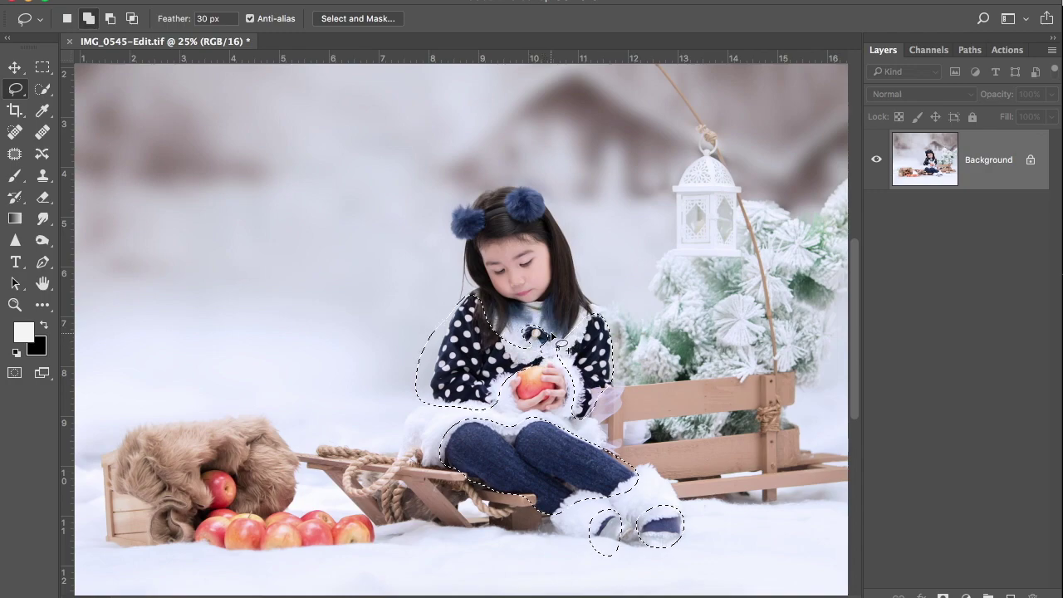
{"action": "mouse_move", "coordinate": [517, 240]}
{"action": "left_mouse_down"}
{"action": "mouse_move", "coordinate": [538, 224]}
{"action": "mouse_move", "coordinate": [549, 211]}
{"action": "mouse_move", "coordinate": [537, 190]}
{"action": "mouse_move", "coordinate": [512, 184]}
{"action": "mouse_move", "coordinate": [473, 198]}
{"action": "mouse_move", "coordinate": [449, 215]}
{"action": "mouse_move", "coordinate": [447, 238]}
{"action": "mouse_move", "coordinate": [512, 230]}
{"action": "left_mouse_up"}
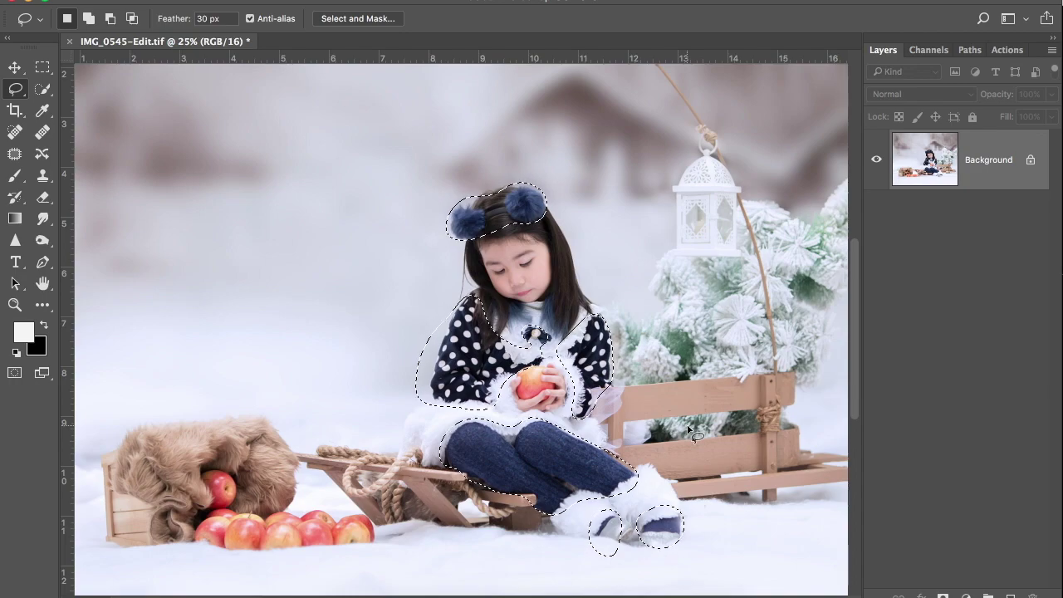
Add a masked Hue/Saturation layer shifting Blues to Hue −80 and Saturation −26.
{"action": "left_click", "coordinate": [967, 595]}
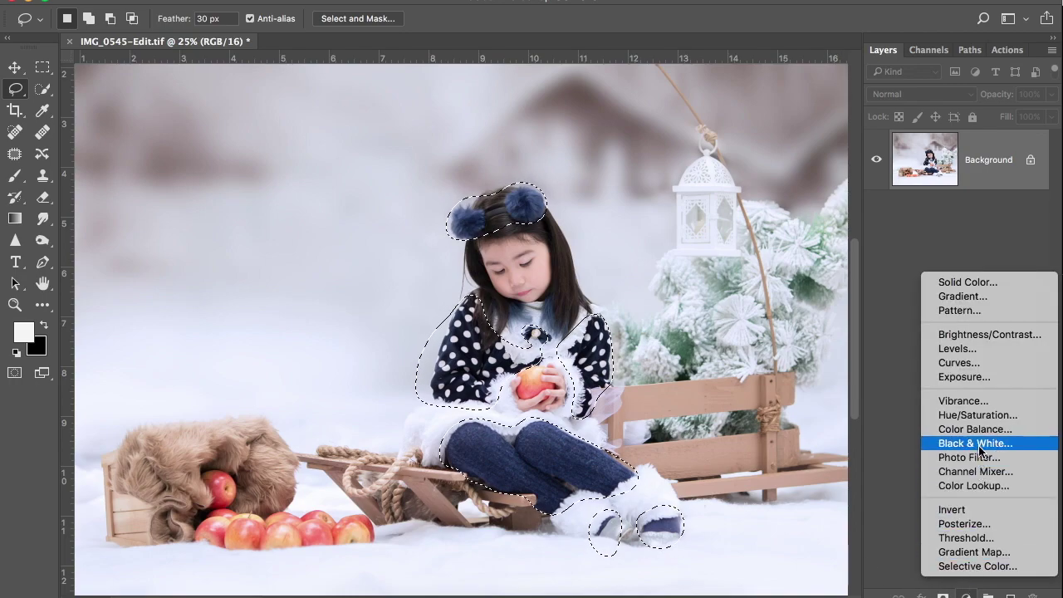
{"action": "left_click", "coordinate": [978, 415]}
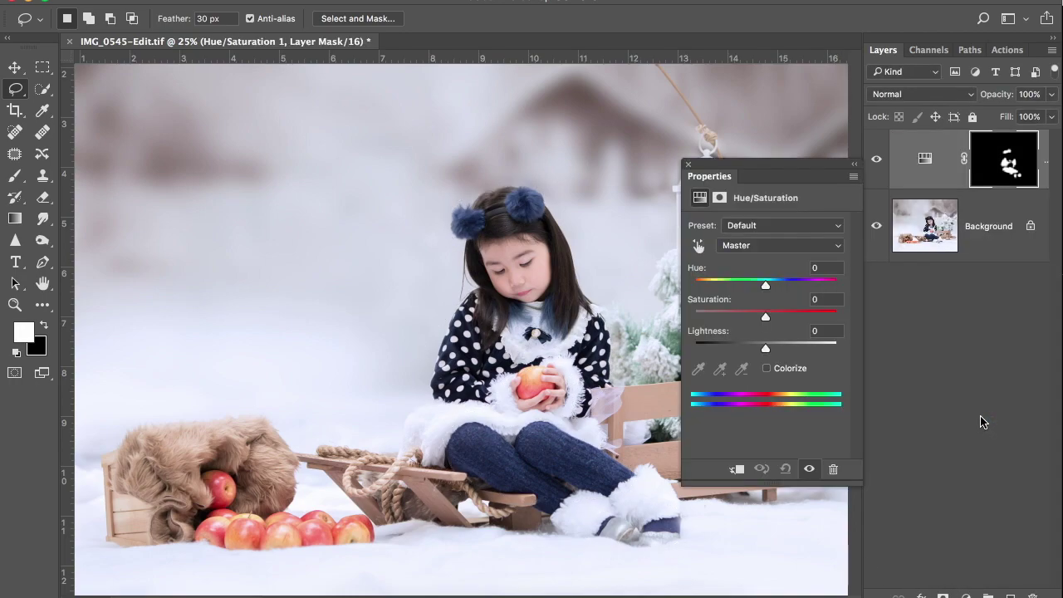
{"action": "left_click", "coordinate": [755, 246]}
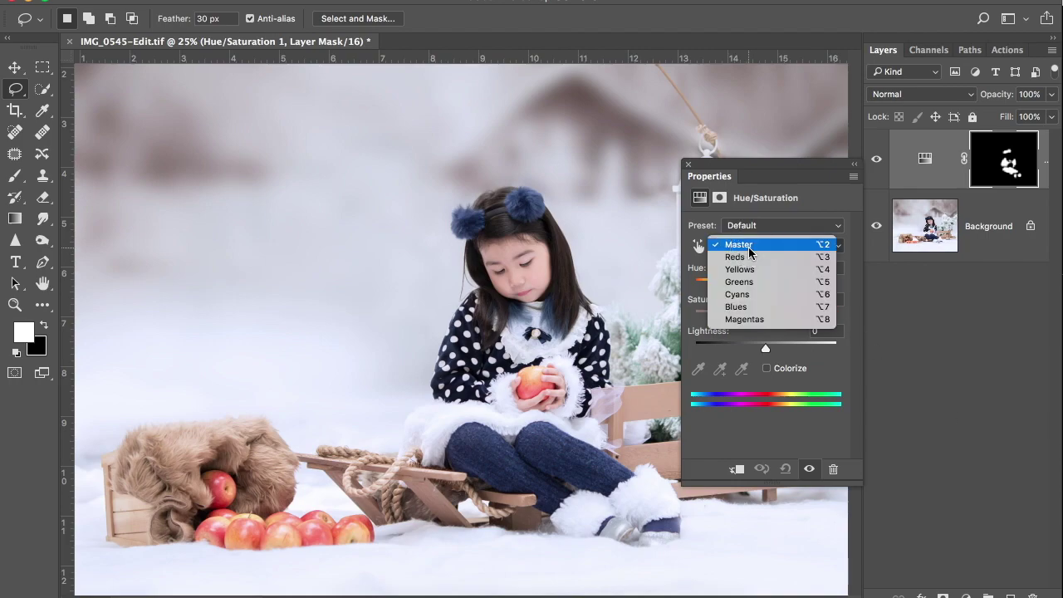
{"action": "left_click", "coordinate": [745, 308]}
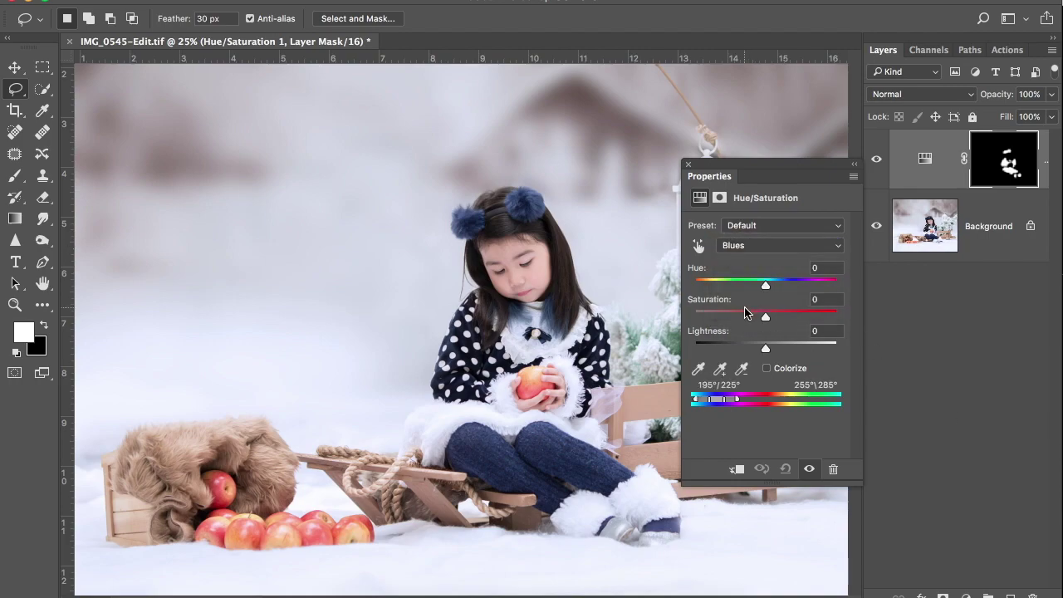
{"action": "left_click_drag", "start_coordinate": [766, 288], "coordinate": [729, 286]}
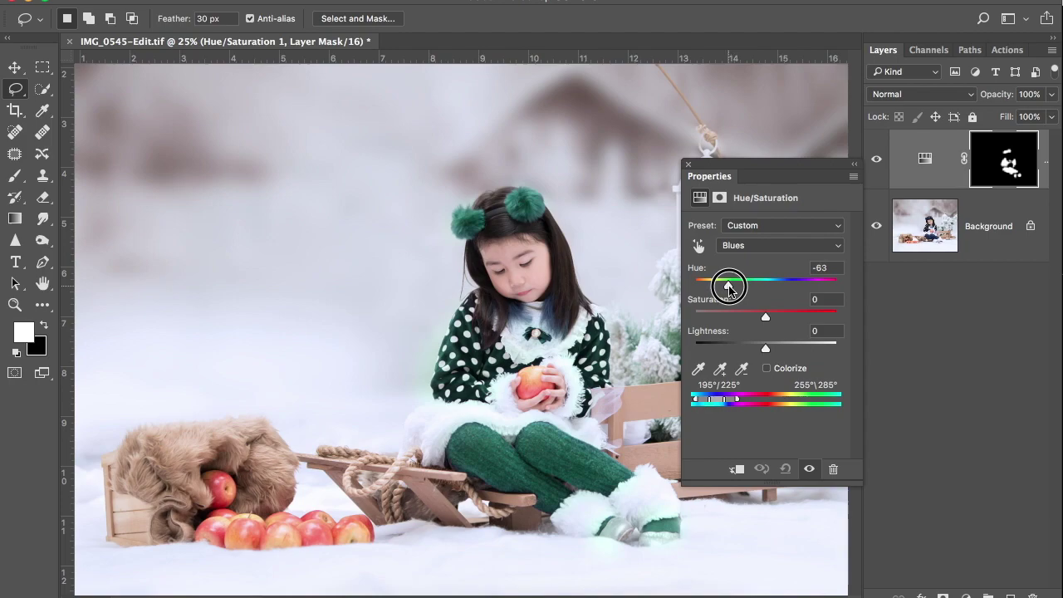
{"action": "key", "text": "super+minus"}
{"action": "left_click_drag", "start_coordinate": [728, 289], "coordinate": [726, 289]}
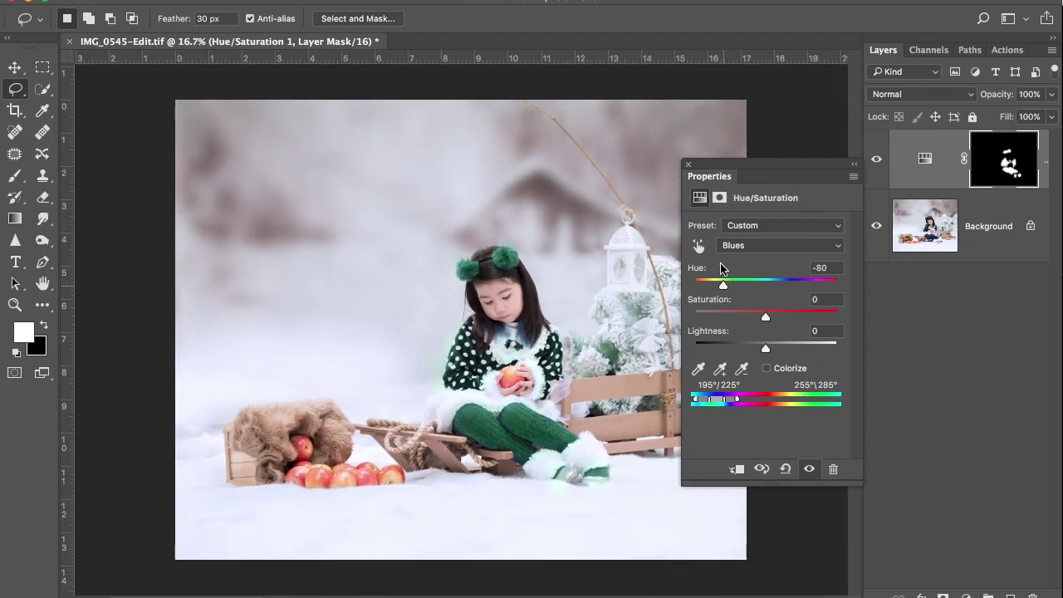
{"action": "key", "text": "super+plus"}
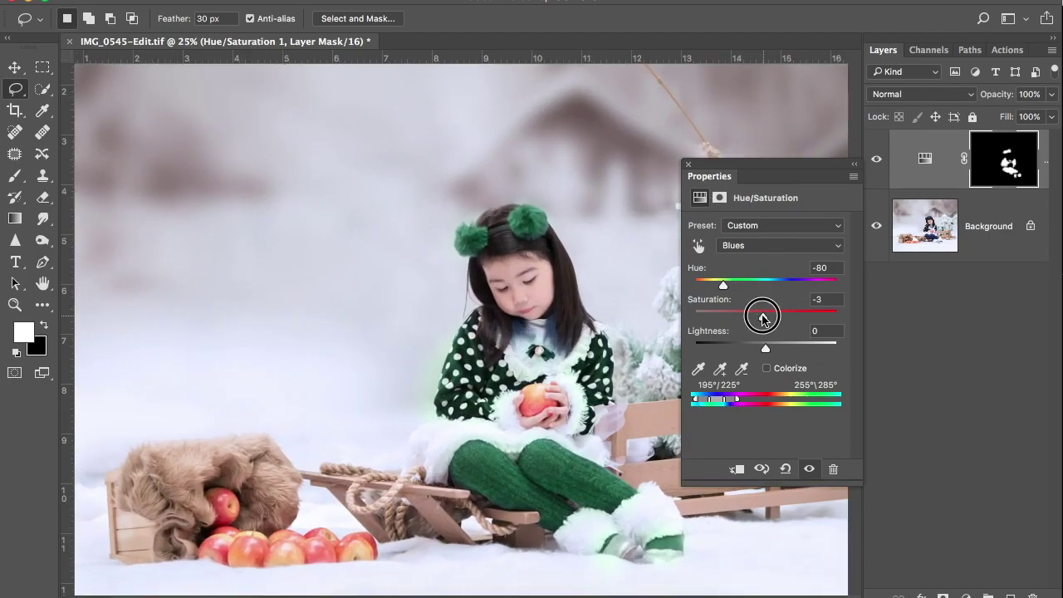
{"action": "left_click_drag", "start_coordinate": [763, 319], "coordinate": [752, 320]}
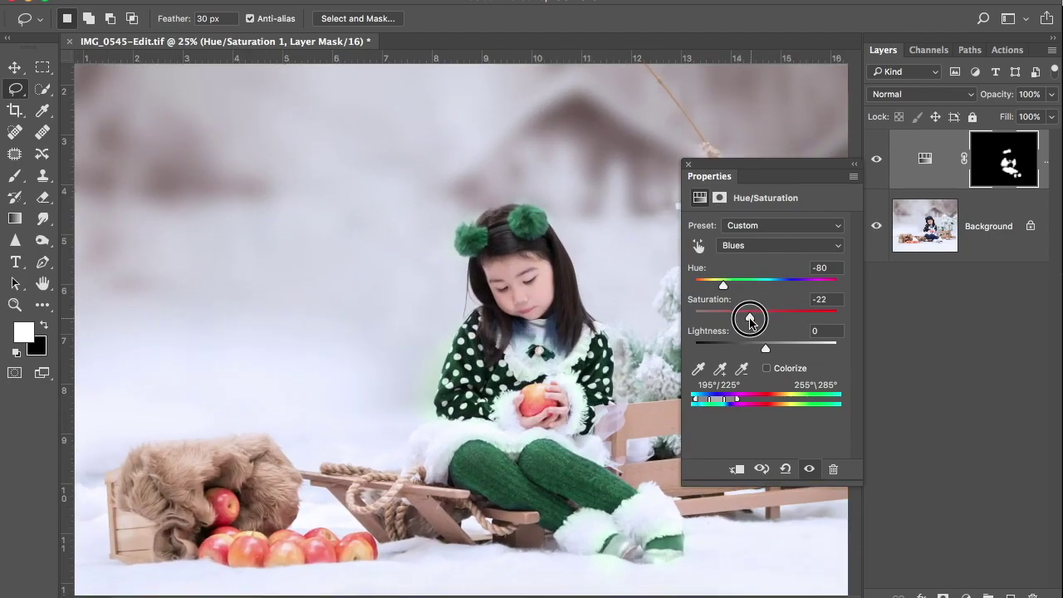
{"action": "key", "text": "super+minus"}
{"action": "key", "text": "super+plus"}
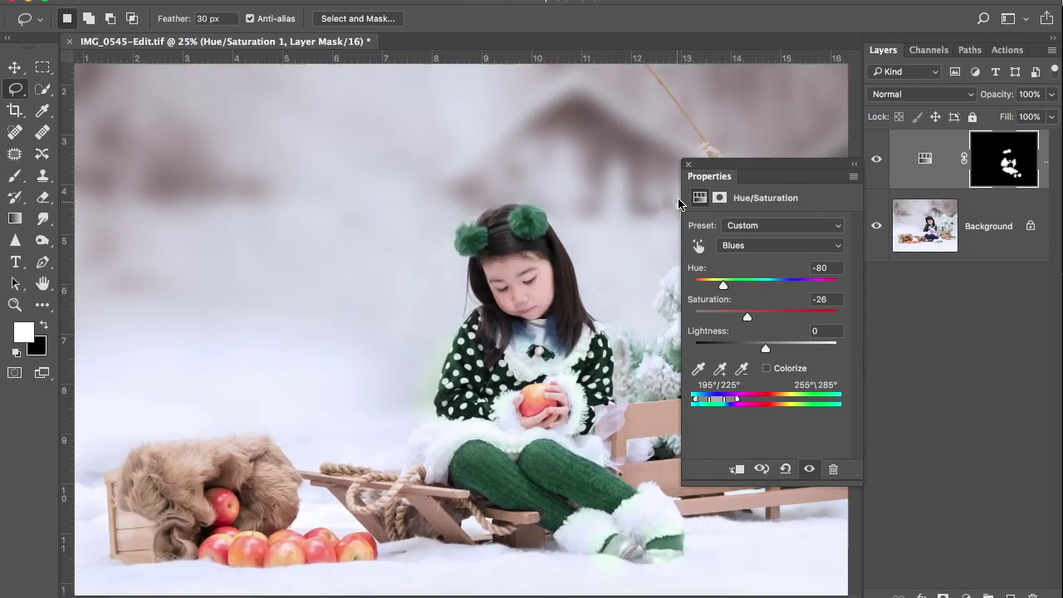
{"action": "left_click", "coordinate": [690, 166]}
Set a 200 px brush at 55% hardness and paint green back along the sweater edge.
{"action": "key", "text": "super+plus"}
{"action": "scroll", "coordinate": [508, 349], "scroll_direction": "down", "scroll_amount": 2}
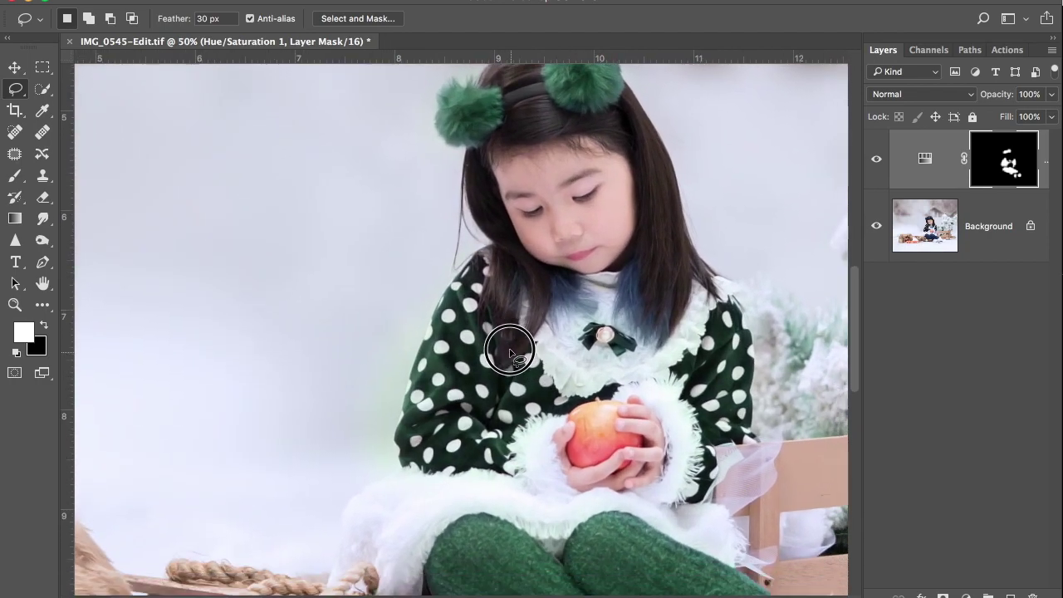
{"action": "scroll", "coordinate": [483, 359], "scroll_direction": "down", "scroll_amount": 2}
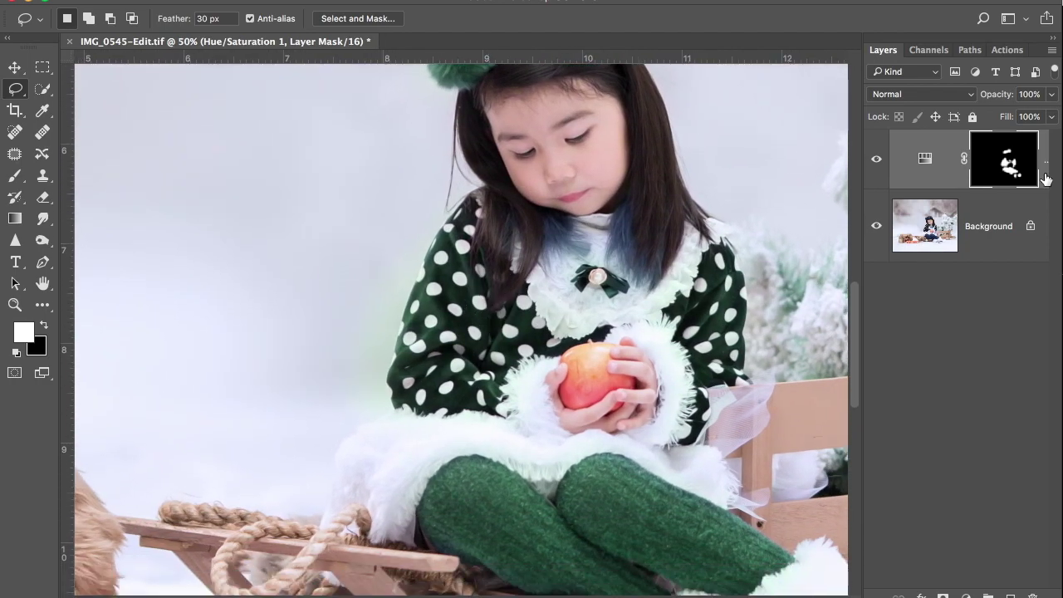
{"action": "key", "text": "b"}
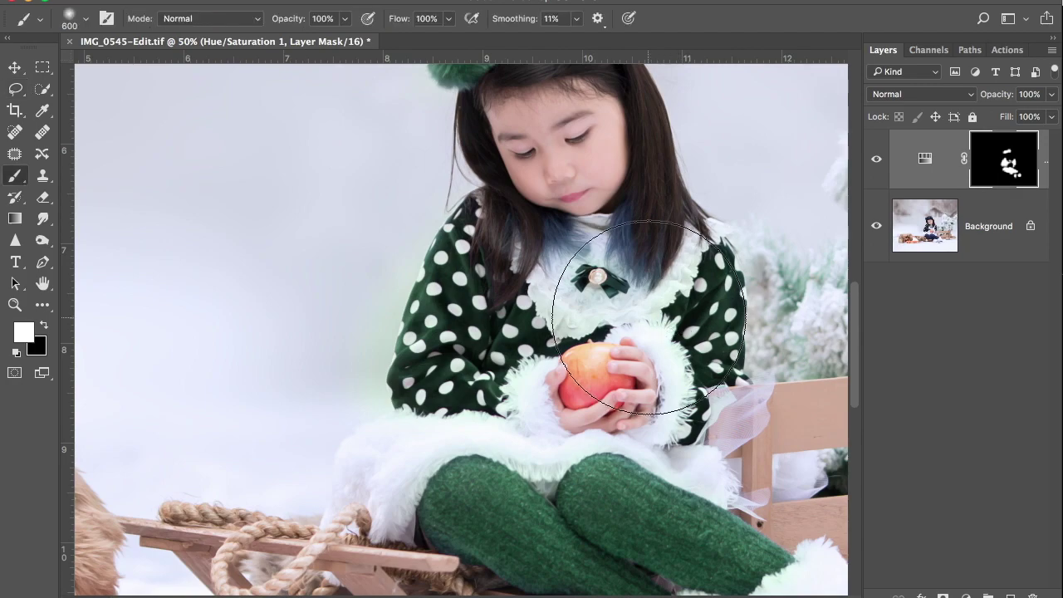
{"action": "key", "text": "bracketleft"}
{"action": "key", "text": "bracketleft"}
{"action": "key", "text": "bracketleft"}
{"action": "key", "text": "bracketleft"}
{"action": "key", "text": "bracketleft"}
{"action": "key", "text": "bracketleft"}
{"action": "key", "text": "bracketleft"}
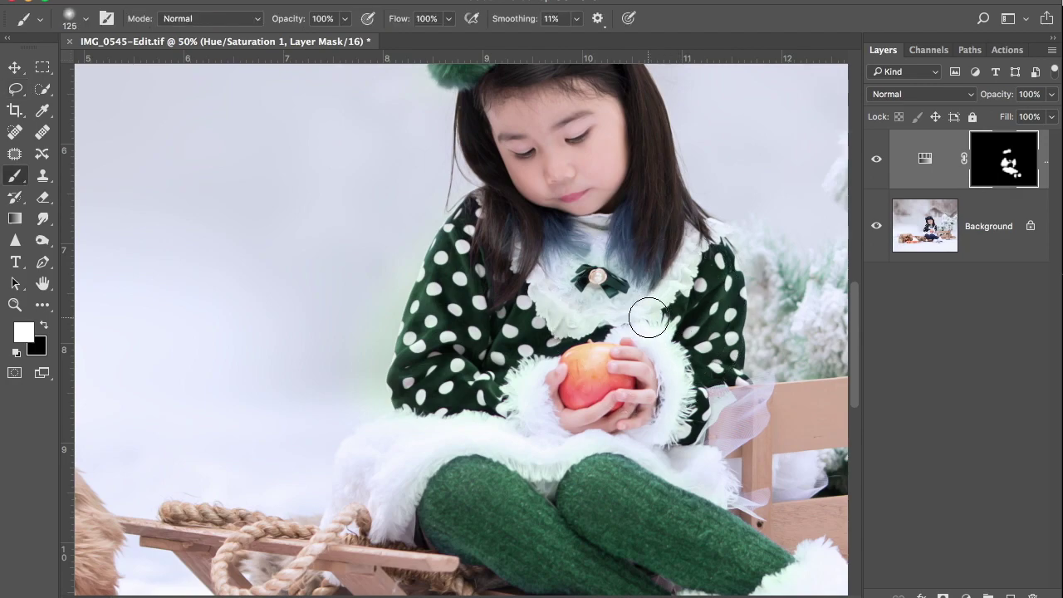
{"action": "right_click", "coordinate": [329, 360]}
{"action": "left_click_drag", "start_coordinate": [419, 281], "coordinate": [475, 280]}
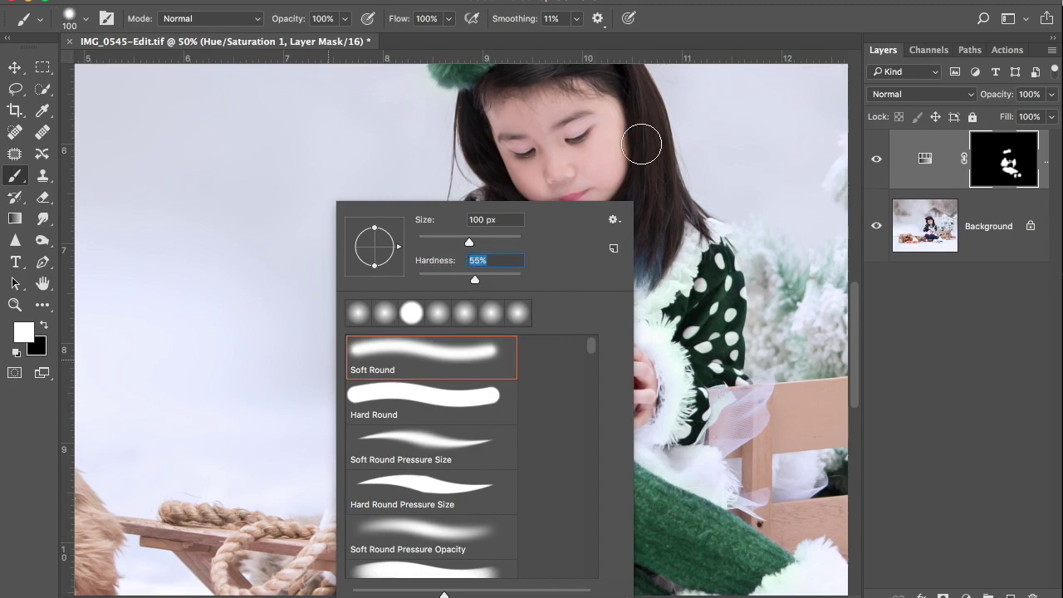
{"action": "left_click", "coordinate": [716, 13]}
{"action": "mouse_move", "coordinate": [371, 422]}
{"action": "left_mouse_down"}
{"action": "mouse_move", "coordinate": [372, 395]}
{"action": "mouse_move", "coordinate": [373, 420]}
{"action": "mouse_move", "coordinate": [365, 380]}
{"action": "mouse_move", "coordinate": [402, 261]}
{"action": "left_mouse_up"}
Paint black on the mask to clear the green from the collar, shoulder and fur cuff.
{"action": "key", "text": "x"}
{"action": "mouse_move", "coordinate": [559, 292]}
{"action": "left_mouse_down"}
{"action": "mouse_move", "coordinate": [550, 290]}
{"action": "mouse_move", "coordinate": [558, 304]}
{"action": "mouse_move", "coordinate": [578, 312]}
{"action": "mouse_move", "coordinate": [633, 310]}
{"action": "mouse_move", "coordinate": [624, 290]}
{"action": "mouse_move", "coordinate": [580, 275]}
{"action": "left_mouse_up"}
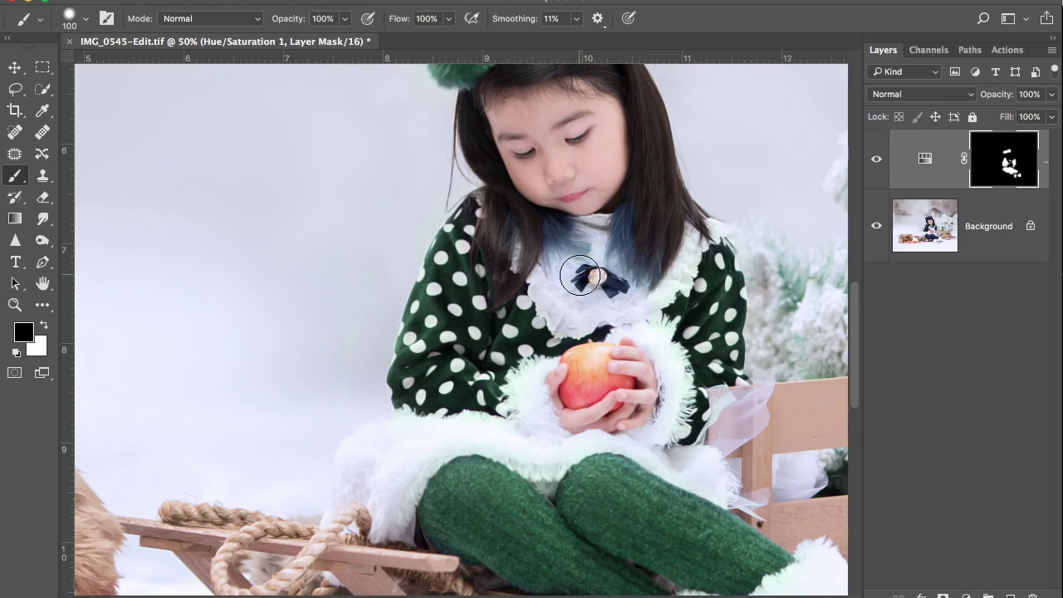
{"action": "scroll", "coordinate": [588, 281], "scroll_direction": "down", "scroll_amount": 2}
{"action": "scroll", "coordinate": [587, 281], "scroll_direction": "up", "scroll_amount": 2}
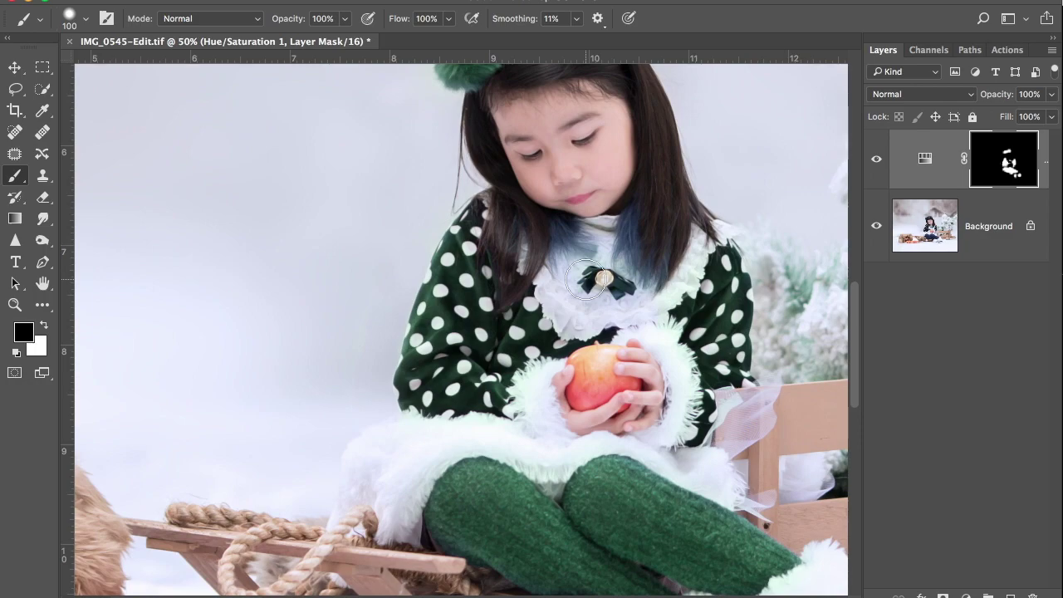
{"action": "key", "text": "["}
{"action": "key", "text": "["}
{"action": "key", "text": "["}
{"action": "key", "text": "["}
{"action": "scroll", "coordinate": [587, 280], "scroll_direction": "down", "scroll_amount": 10}
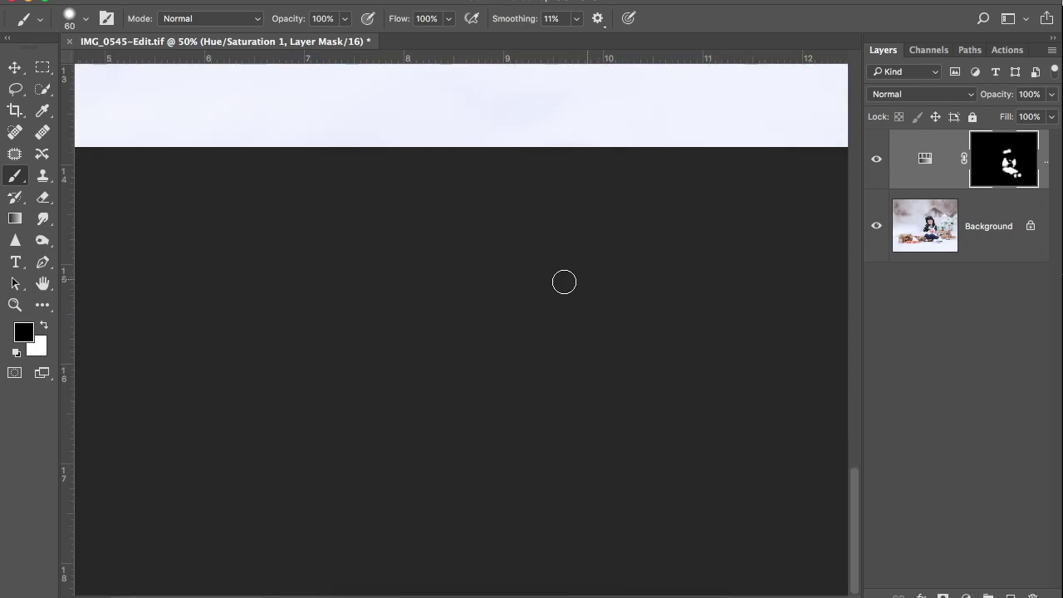
{"action": "scroll", "coordinate": [553, 418], "scroll_direction": "up", "scroll_amount": 6}
{"action": "left_click_drag", "start_coordinate": [544, 321], "coordinate": [425, 548]}
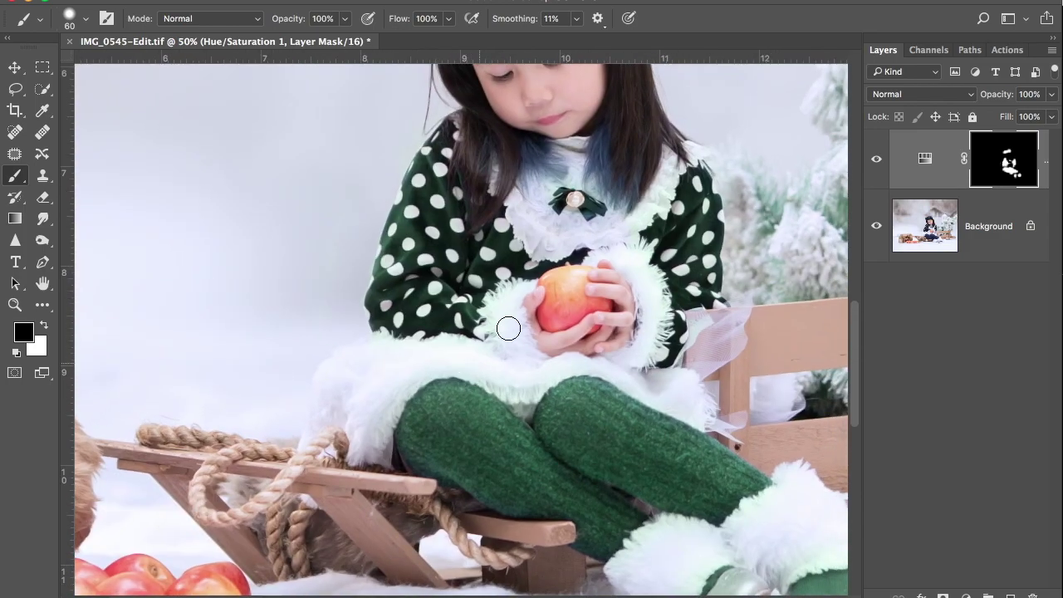
{"action": "mouse_move", "coordinate": [553, 224]}
{"action": "left_mouse_down"}
{"action": "mouse_move", "coordinate": [551, 185]}
{"action": "mouse_move", "coordinate": [577, 171]}
{"action": "mouse_move", "coordinate": [612, 190]}
{"action": "mouse_move", "coordinate": [628, 230]}
{"action": "mouse_move", "coordinate": [665, 185]}
{"action": "mouse_move", "coordinate": [647, 168]}
{"action": "left_mouse_up"}
{"action": "mouse_move", "coordinate": [626, 235]}
{"action": "left_mouse_down"}
{"action": "mouse_move", "coordinate": [658, 304]}
{"action": "mouse_move", "coordinate": [656, 335]}
{"action": "mouse_move", "coordinate": [626, 327]}
{"action": "mouse_move", "coordinate": [543, 358]}
{"action": "mouse_move", "coordinate": [496, 325]}
{"action": "mouse_move", "coordinate": [496, 299]}
{"action": "mouse_move", "coordinate": [537, 302]}
{"action": "mouse_move", "coordinate": [519, 312]}
{"action": "left_mouse_up"}
With a 90 px brush, clear the green tint from the left fur hem, lace and hair.
{"action": "key", "text": "bracketright"}
{"action": "right_click", "coordinate": [544, 384]}
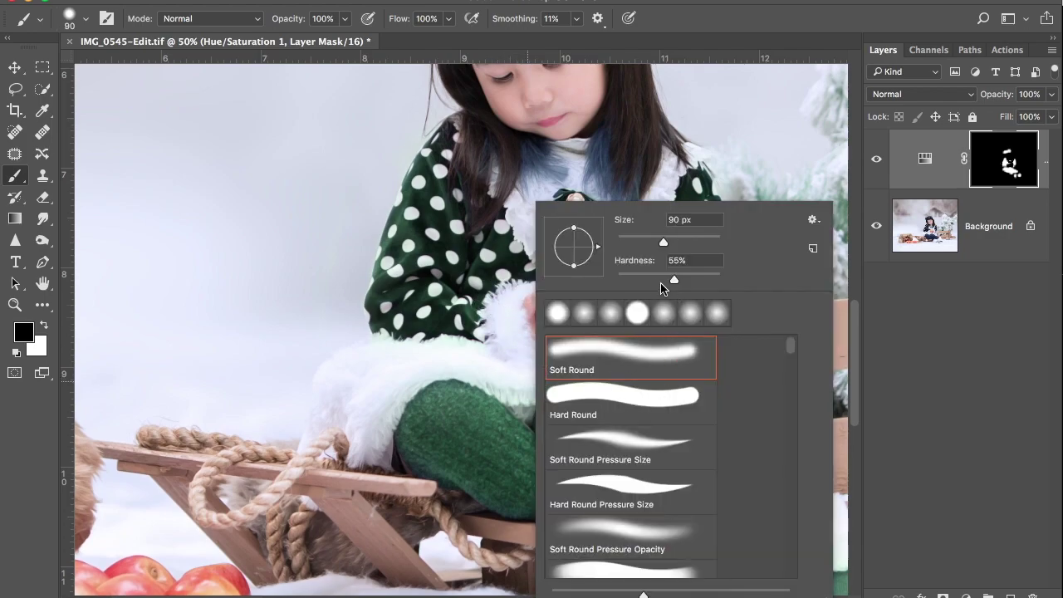
{"action": "key", "text": "Return"}
{"action": "mouse_move", "coordinate": [516, 382]}
{"action": "left_mouse_down"}
{"action": "mouse_move", "coordinate": [468, 357]}
{"action": "mouse_move", "coordinate": [412, 363]}
{"action": "mouse_move", "coordinate": [374, 402]}
{"action": "mouse_move", "coordinate": [383, 377]}
{"action": "left_mouse_up"}
{"action": "key", "text": "bracketleft"}
{"action": "left_click_drag", "start_coordinate": [543, 259], "coordinate": [535, 227]}
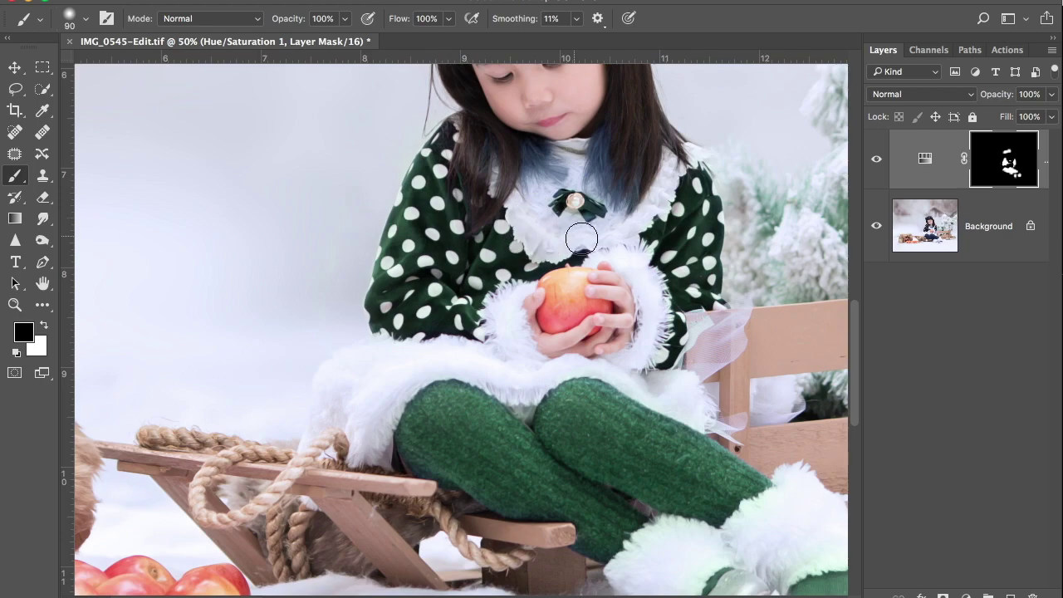
{"action": "left_click_drag", "start_coordinate": [661, 173], "coordinate": [539, 159]}
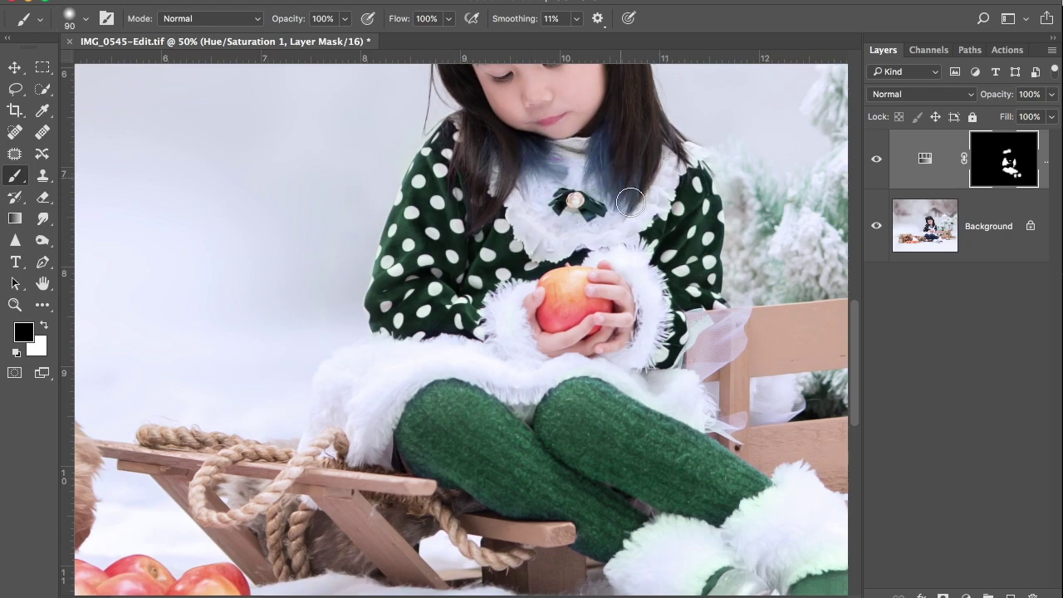
Clean the mask along the stocking, tulle and boot edges, restoring green on the boot.
{"action": "scroll", "coordinate": [731, 233], "scroll_direction": "down", "scroll_amount": 2}
{"action": "scroll", "coordinate": [732, 233], "scroll_direction": "right", "scroll_amount": 1}
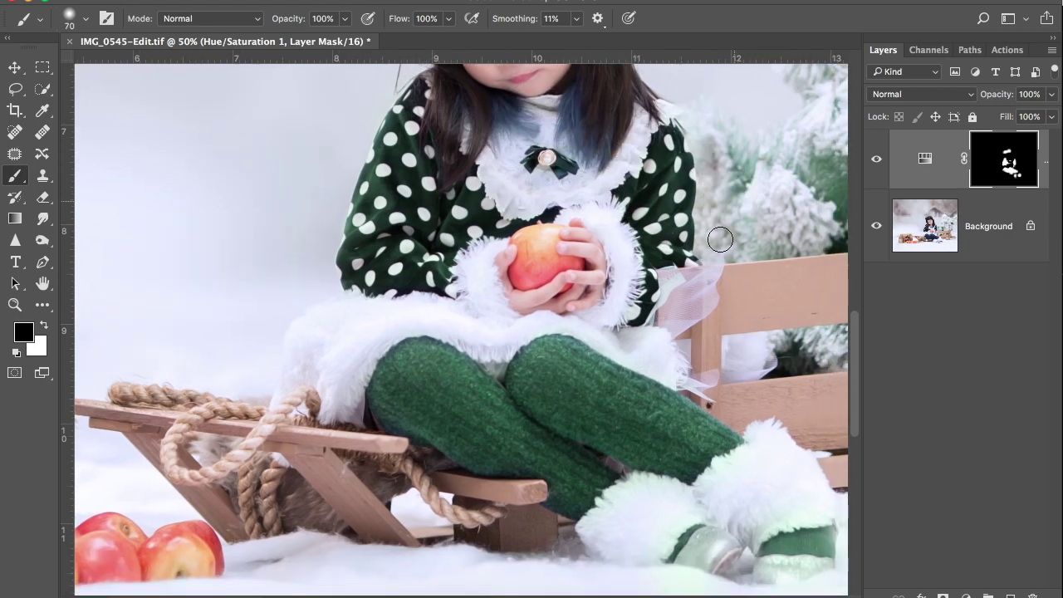
{"action": "scroll", "coordinate": [689, 304], "scroll_direction": "down", "scroll_amount": 3}
{"action": "scroll", "coordinate": [689, 304], "scroll_direction": "right", "scroll_amount": 1}
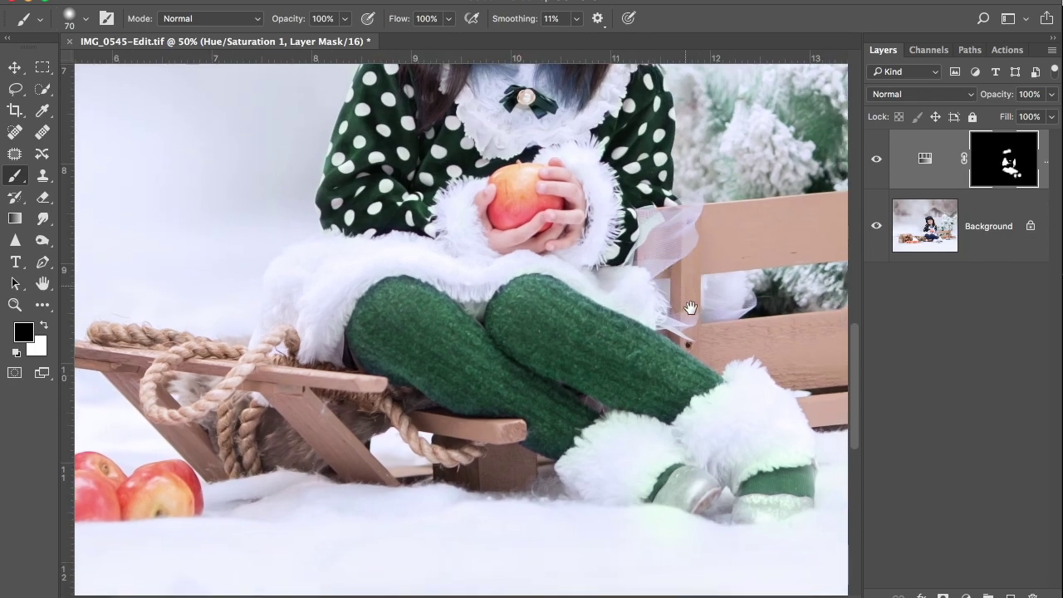
{"action": "left_click_drag", "start_coordinate": [673, 318], "coordinate": [594, 271]}
{"action": "scroll", "coordinate": [633, 294], "scroll_direction": "down", "scroll_amount": 4}
{"action": "scroll", "coordinate": [633, 294], "scroll_direction": "right", "scroll_amount": 2}
{"action": "mouse_move", "coordinate": [641, 346]}
{"action": "left_mouse_down"}
{"action": "mouse_move", "coordinate": [662, 320]}
{"action": "mouse_move", "coordinate": [724, 336]}
{"action": "mouse_move", "coordinate": [678, 389]}
{"action": "mouse_move", "coordinate": [754, 367]}
{"action": "mouse_move", "coordinate": [738, 310]}
{"action": "mouse_move", "coordinate": [761, 383]}
{"action": "left_mouse_up"}
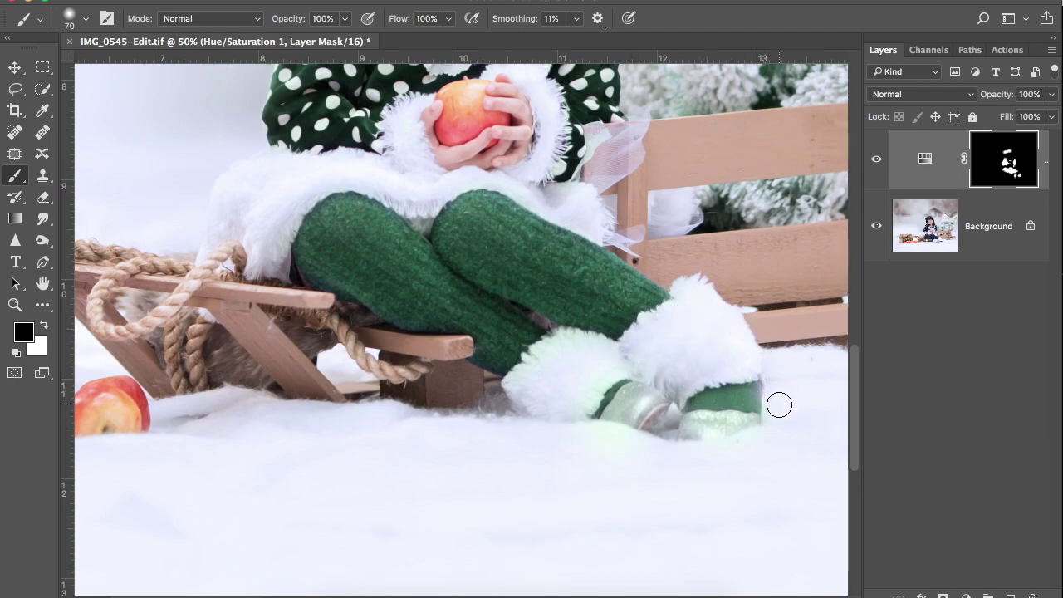
{"action": "key", "text": "x"}
{"action": "mouse_move", "coordinate": [750, 392]}
{"action": "left_mouse_down"}
{"action": "mouse_move", "coordinate": [746, 365]}
{"action": "mouse_move", "coordinate": [770, 364]}
{"action": "mouse_move", "coordinate": [769, 428]}
{"action": "mouse_move", "coordinate": [677, 425]}
{"action": "mouse_move", "coordinate": [750, 435]}
{"action": "mouse_move", "coordinate": [661, 431]}
{"action": "mouse_move", "coordinate": [646, 398]}
{"action": "mouse_move", "coordinate": [620, 411]}
{"action": "mouse_move", "coordinate": [625, 432]}
{"action": "mouse_move", "coordinate": [592, 432]}
{"action": "mouse_move", "coordinate": [571, 416]}
{"action": "mouse_move", "coordinate": [608, 375]}
{"action": "mouse_move", "coordinate": [648, 373]}
{"action": "left_mouse_up"}
{"action": "key", "text": "x"}
{"action": "mouse_move", "coordinate": [592, 344]}
{"action": "left_mouse_down"}
{"action": "mouse_move", "coordinate": [553, 341]}
{"action": "mouse_move", "coordinate": [512, 389]}
{"action": "mouse_move", "coordinate": [533, 390]}
{"action": "left_mouse_up"}
Toggle the green recolour to compare, then duplicate the Background layer.
{"action": "key", "text": "super+minus"}
{"action": "key", "text": "super+minus"}
{"action": "key", "text": "super+minus"}
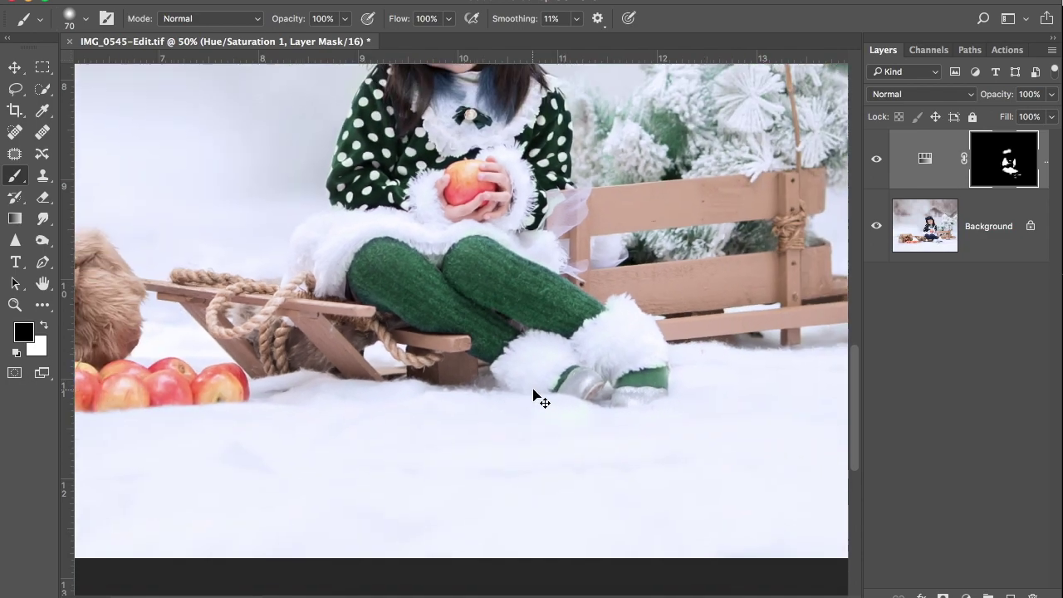
{"action": "left_click", "coordinate": [878, 161]}
{"action": "left_click", "coordinate": [878, 162]}
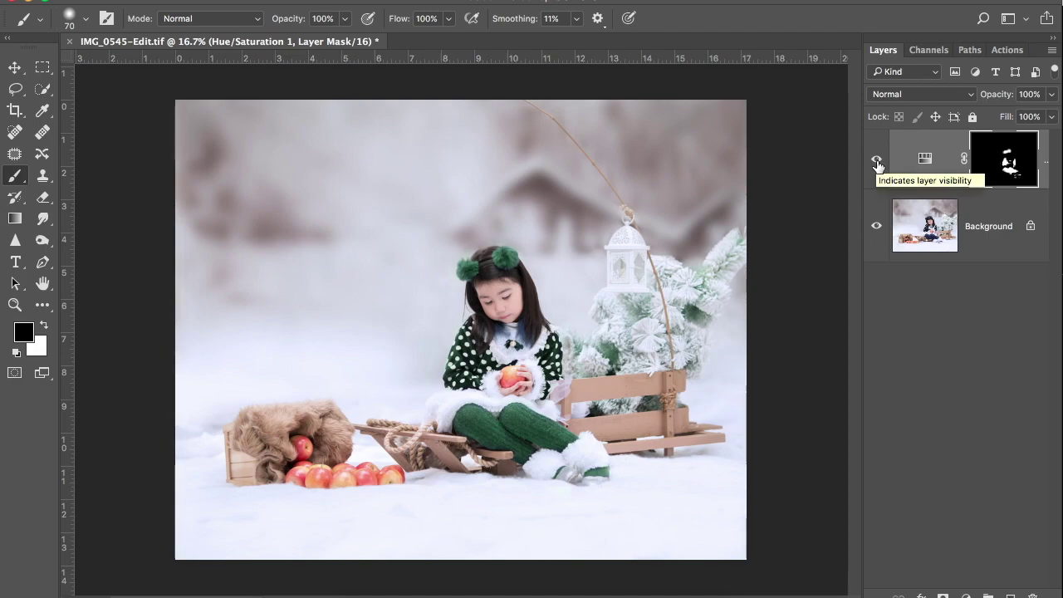
{"action": "key", "text": "super+plus"}
{"action": "key", "text": "super+plus"}
{"action": "key", "text": "super+plus"}
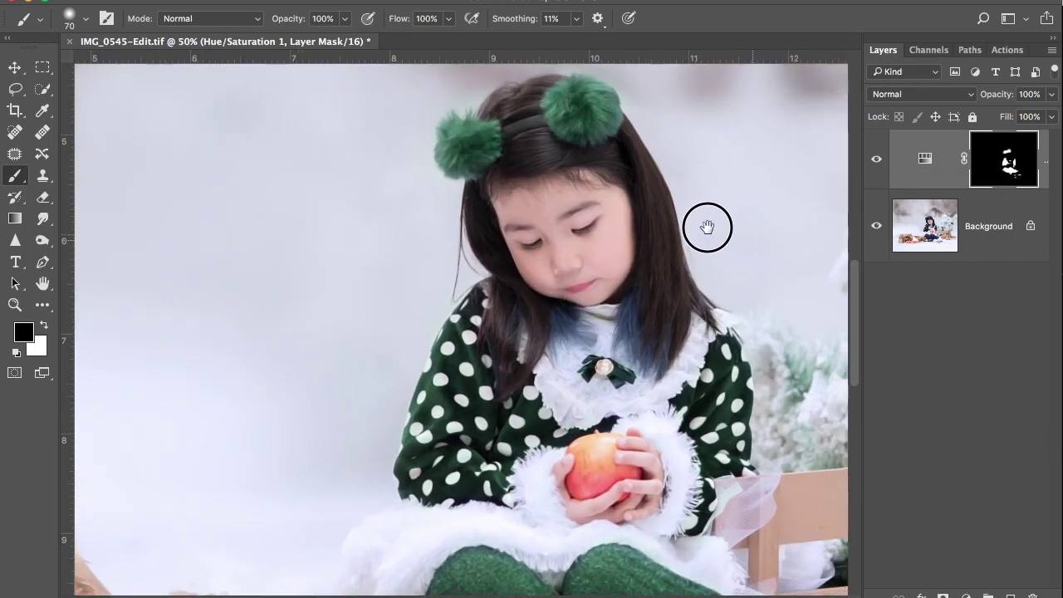
{"action": "key", "text": "super+plus"}
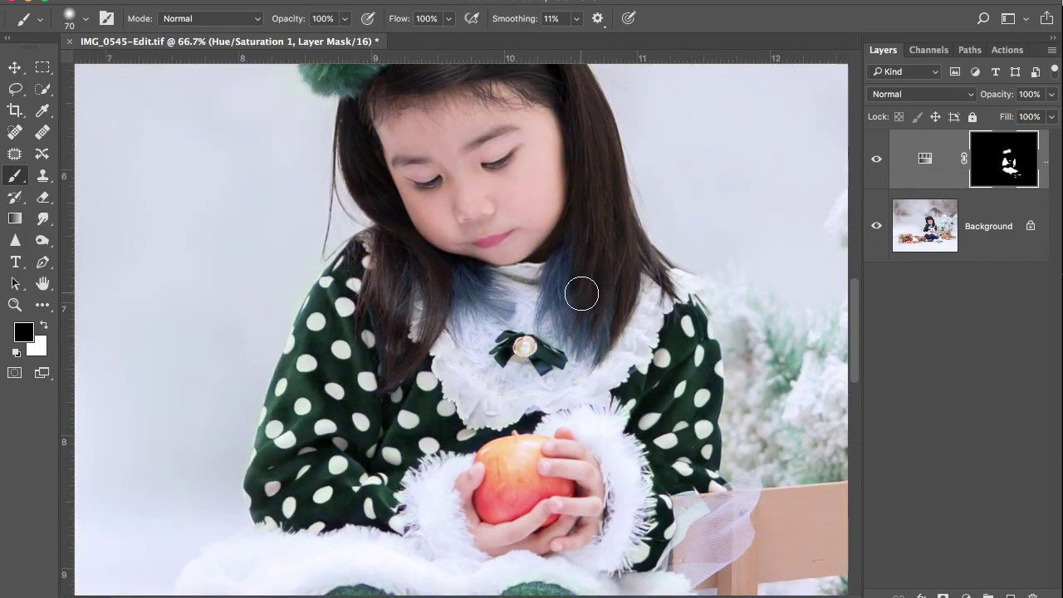
{"action": "left_click", "coordinate": [985, 253]}
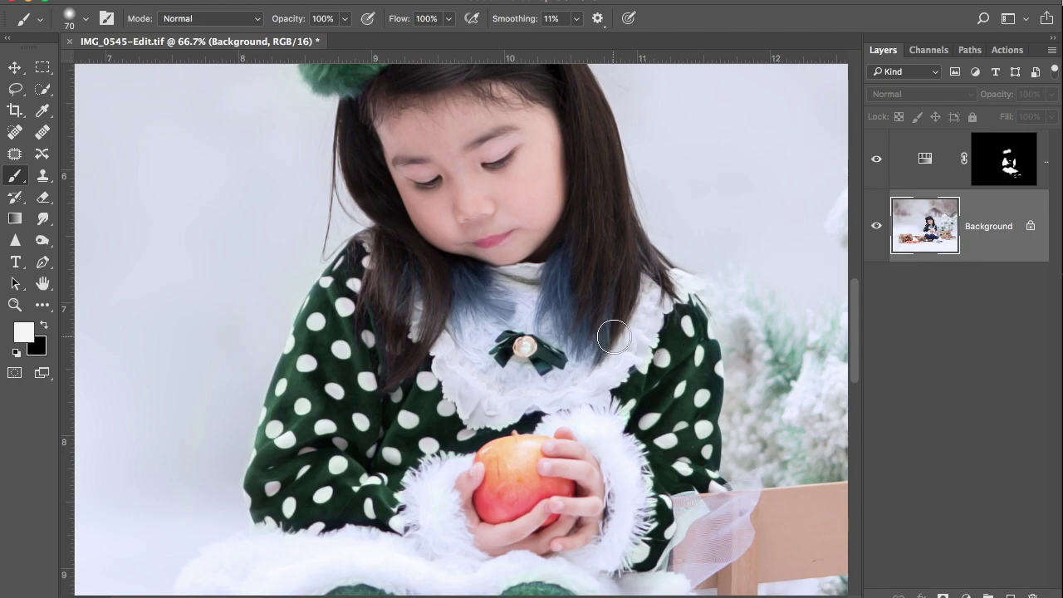
{"action": "key", "text": "ctrl+j"}
Lasso both bluish hair tips beside the collar with a 30 px feather.
{"action": "key", "text": "l"}
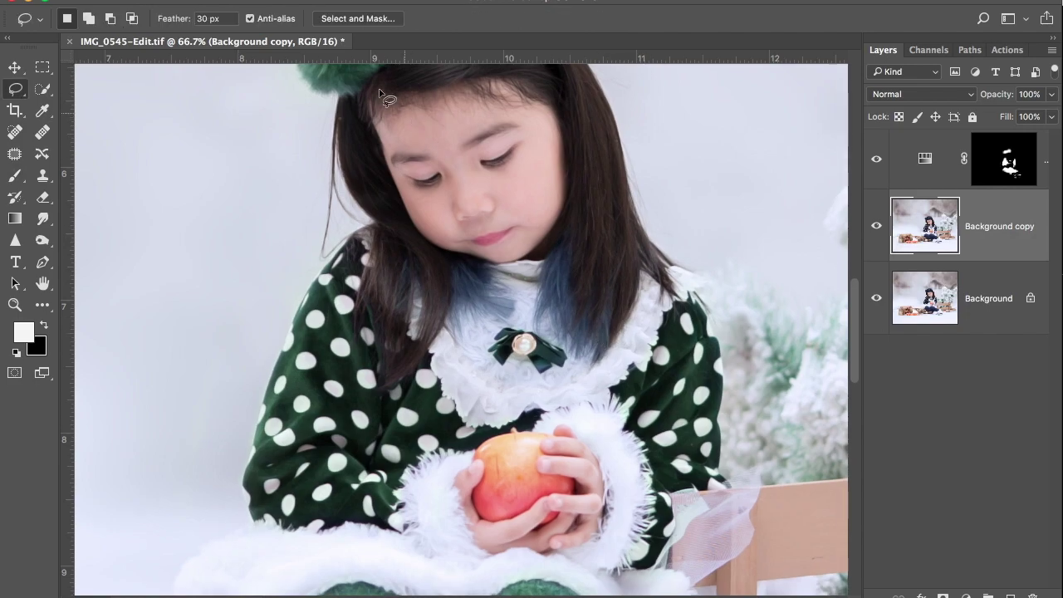
{"action": "scroll", "coordinate": [545, 339], "scroll_direction": "left", "scroll_amount": 2}
{"action": "mouse_move", "coordinate": [608, 367]}
{"action": "left_mouse_down"}
{"action": "mouse_move", "coordinate": [654, 305]}
{"action": "mouse_move", "coordinate": [651, 277]}
{"action": "mouse_move", "coordinate": [631, 306]}
{"action": "mouse_move", "coordinate": [607, 274]}
{"action": "mouse_move", "coordinate": [606, 237]}
{"action": "mouse_move", "coordinate": [589, 238]}
{"action": "mouse_move", "coordinate": [566, 268]}
{"action": "mouse_move", "coordinate": [560, 312]}
{"action": "mouse_move", "coordinate": [562, 331]}
{"action": "mouse_move", "coordinate": [574, 318]}
{"action": "mouse_move", "coordinate": [612, 365]}
{"action": "left_mouse_up"}
{"action": "scroll", "coordinate": [581, 349], "scroll_direction": "left", "scroll_amount": 1}
{"action": "key", "text": "shift"}
{"action": "mouse_move", "coordinate": [507, 314]}
{"action": "left_mouse_down"}
{"action": "mouse_move", "coordinate": [554, 290]}
{"action": "mouse_move", "coordinate": [526, 263]}
{"action": "mouse_move", "coordinate": [482, 260]}
{"action": "mouse_move", "coordinate": [482, 311]}
{"action": "mouse_move", "coordinate": [499, 340]}
{"action": "mouse_move", "coordinate": [507, 327]}
{"action": "left_mouse_up"}
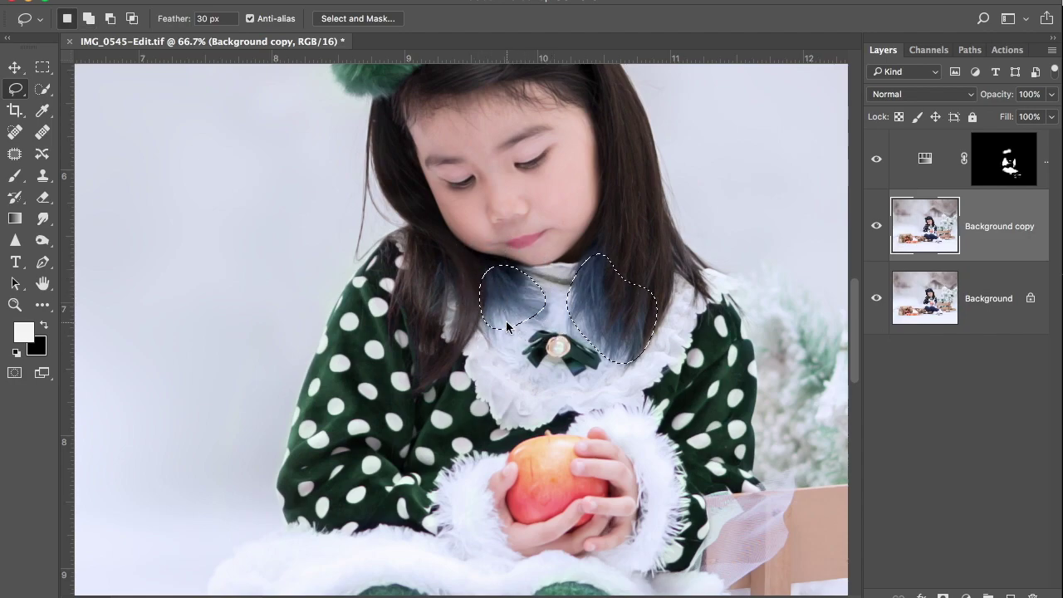
Desaturate the selected hair tips with Hue/Saturation at −84.
{"action": "key", "text": "ctrl+m"}
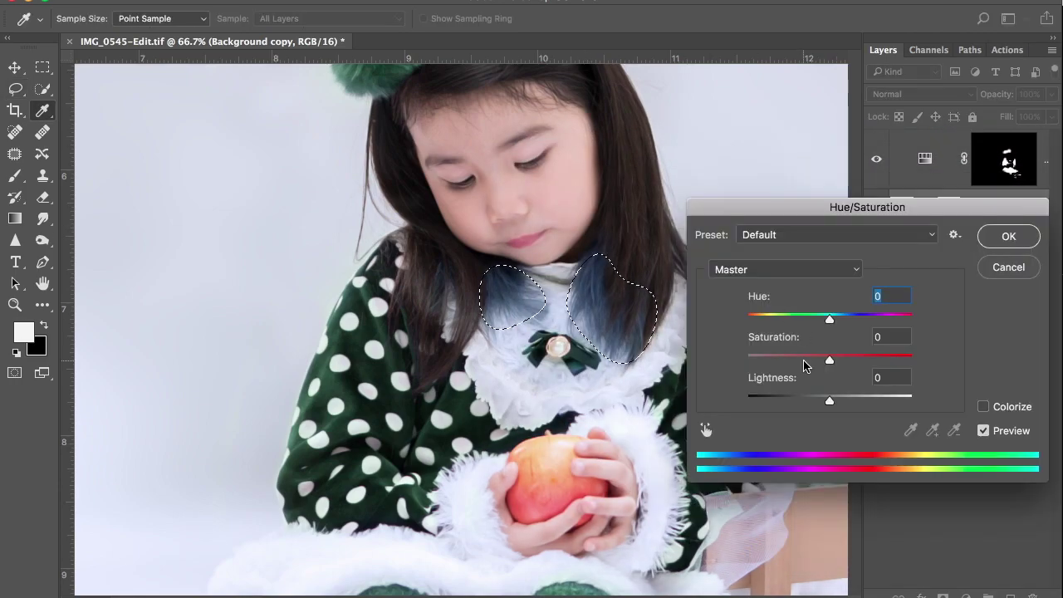
{"action": "left_click_drag", "start_coordinate": [805, 362], "coordinate": [759, 360]}
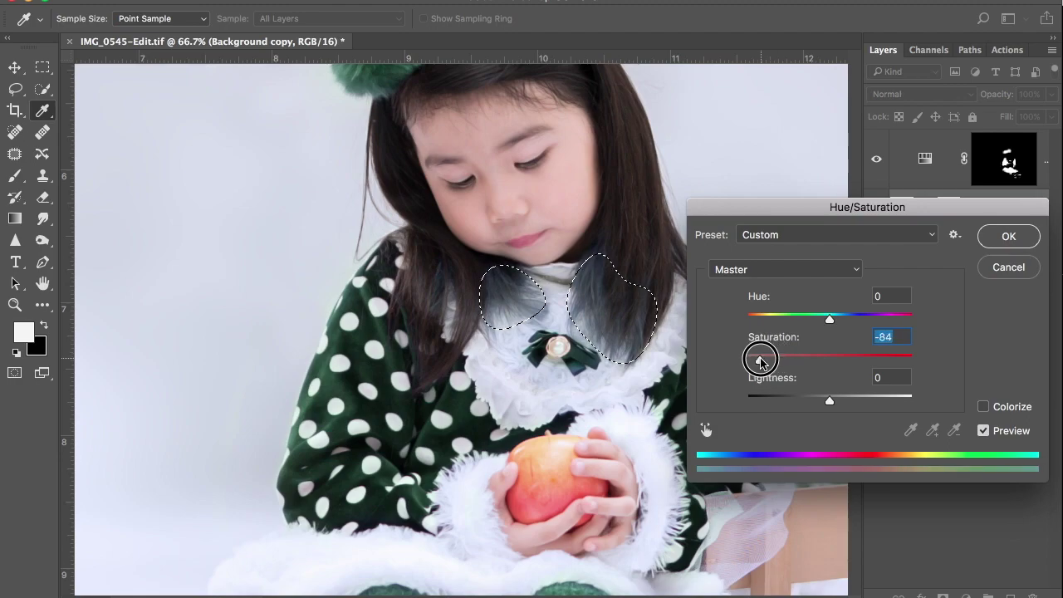
{"action": "left_click", "coordinate": [1007, 238]}
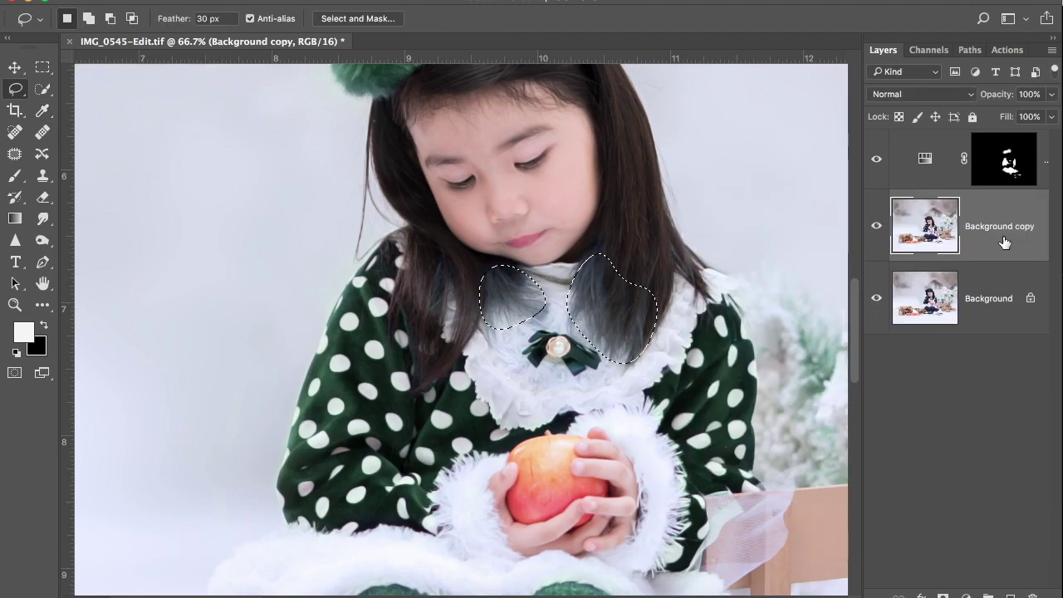
Darken the hair tips with Levels 23/0.93/255 and output 239, then deselect.
{"action": "key", "text": "ctrl+l"}
{"action": "left_click_drag", "start_coordinate": [559, 114], "coordinate": [224, 167]}
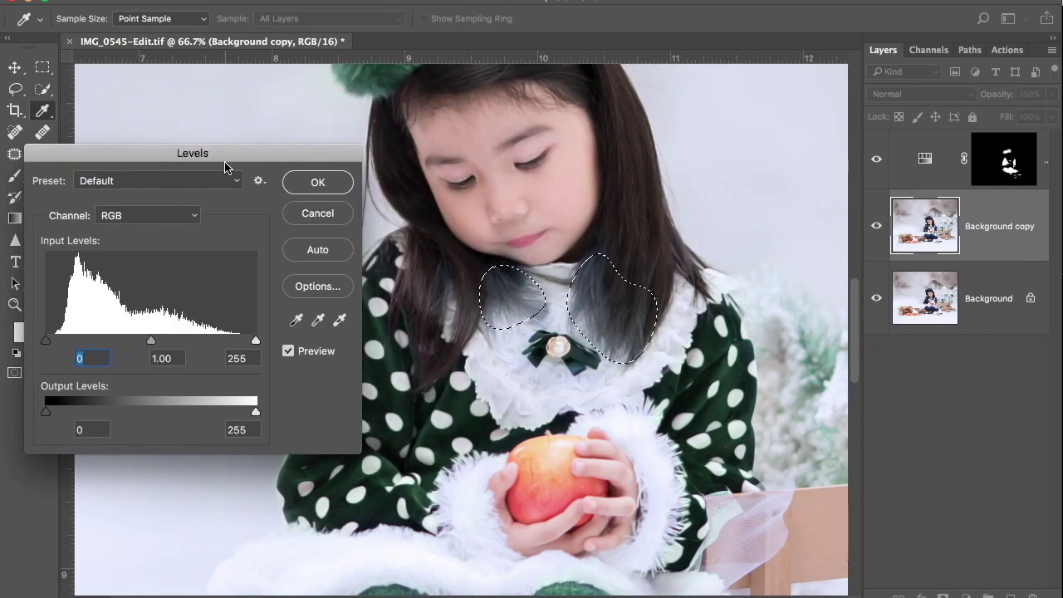
{"action": "left_click_drag", "start_coordinate": [46, 342], "coordinate": [64, 342]}
{"action": "mouse_move", "coordinate": [157, 341]}
{"action": "left_mouse_down"}
{"action": "mouse_move", "coordinate": [178, 342]}
{"action": "mouse_move", "coordinate": [166, 342]}
{"action": "left_mouse_up"}
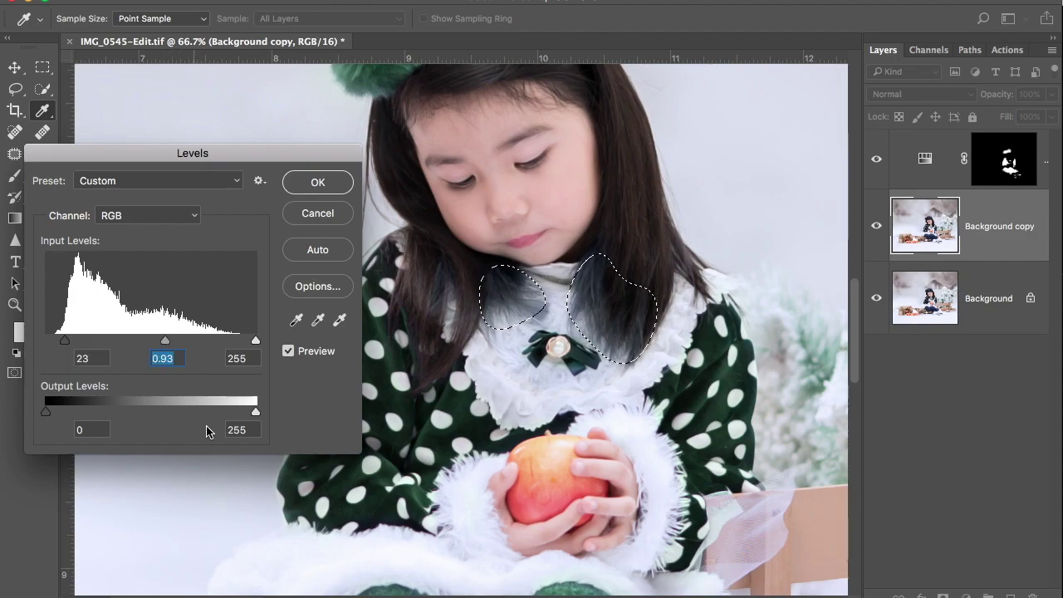
{"action": "mouse_move", "coordinate": [255, 413]}
{"action": "left_mouse_down"}
{"action": "mouse_move", "coordinate": [230, 415]}
{"action": "mouse_move", "coordinate": [244, 414]}
{"action": "left_mouse_up"}
{"action": "left_click", "coordinate": [317, 182]}
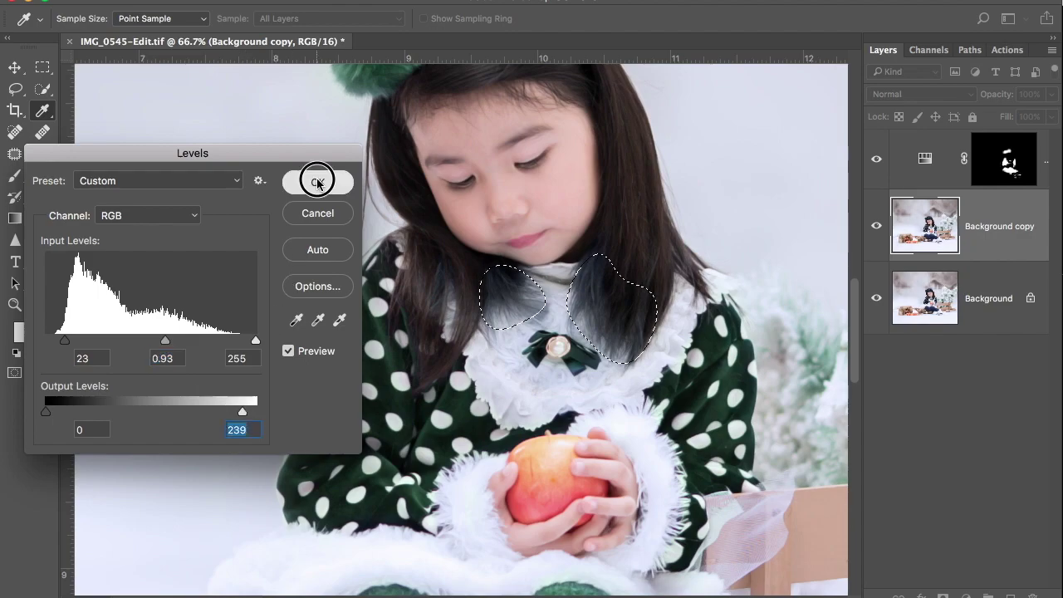
{"action": "key", "text": "super+d"}
{"action": "left_click", "coordinate": [878, 227]}
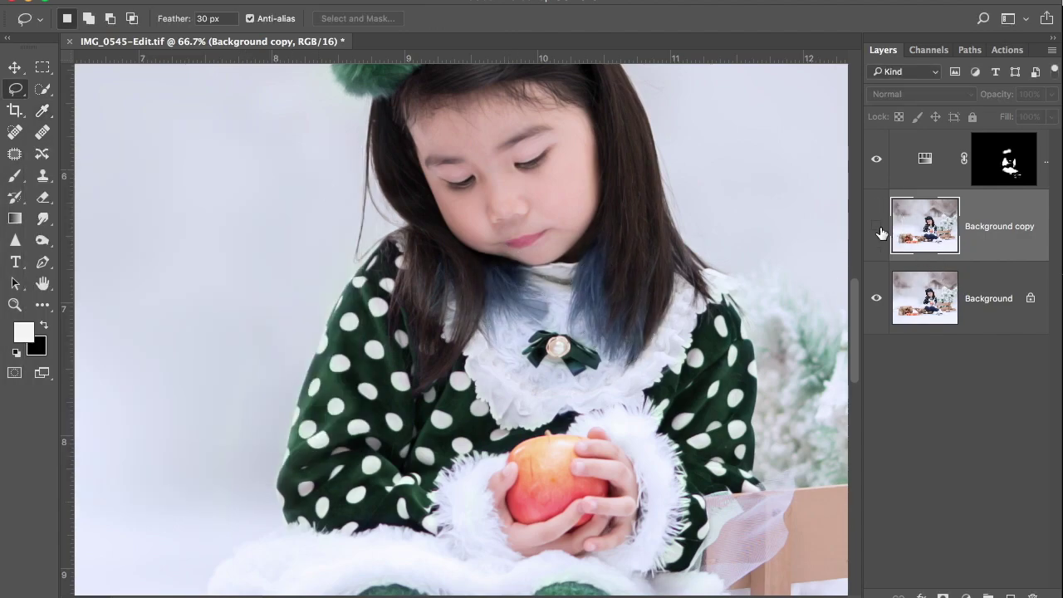
Show the edited Background copy again and review the photo at 25% and full view.
{"action": "left_click", "coordinate": [878, 228]}
{"action": "key", "text": "super+minus"}
{"action": "key", "text": "super+minus"}
{"action": "key", "text": "super+minus"}
{"action": "key", "text": "super+minus"}
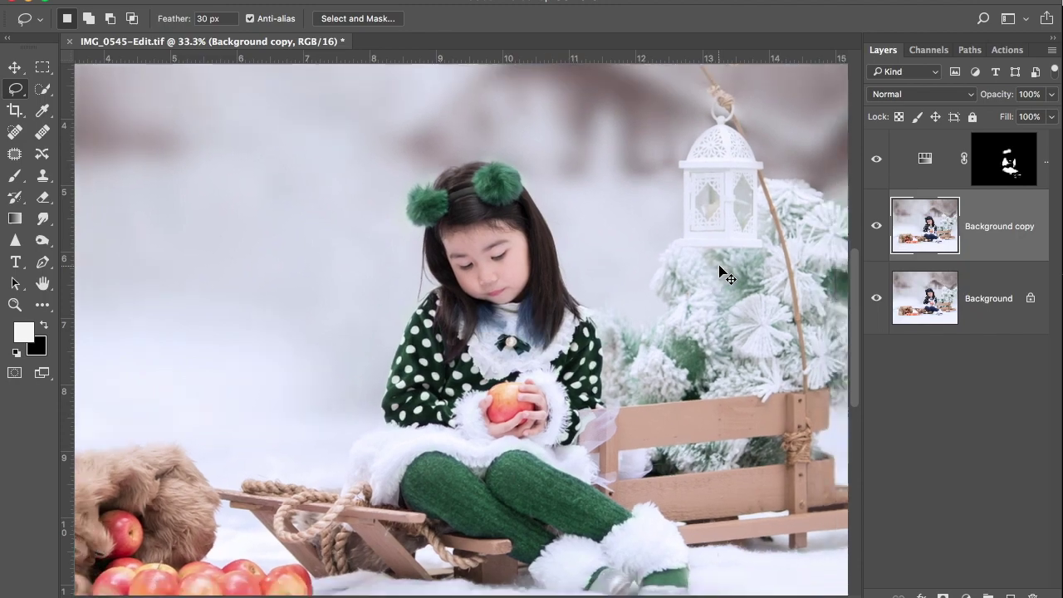
{"action": "key", "text": "super+plus"}
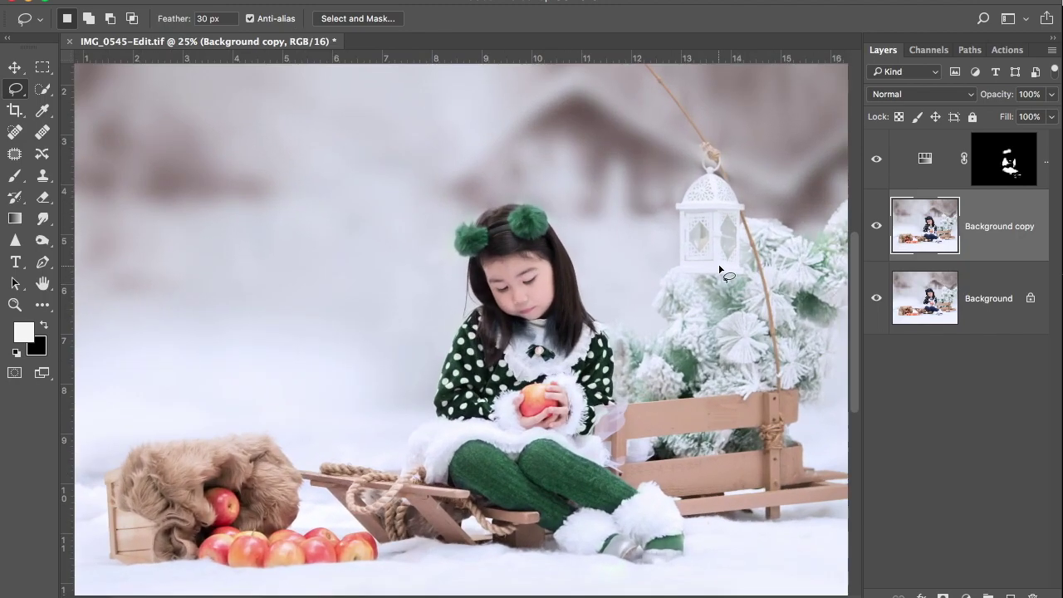
{"action": "left_click", "coordinate": [1051, 168]}
{"action": "key", "text": "super+minus"}
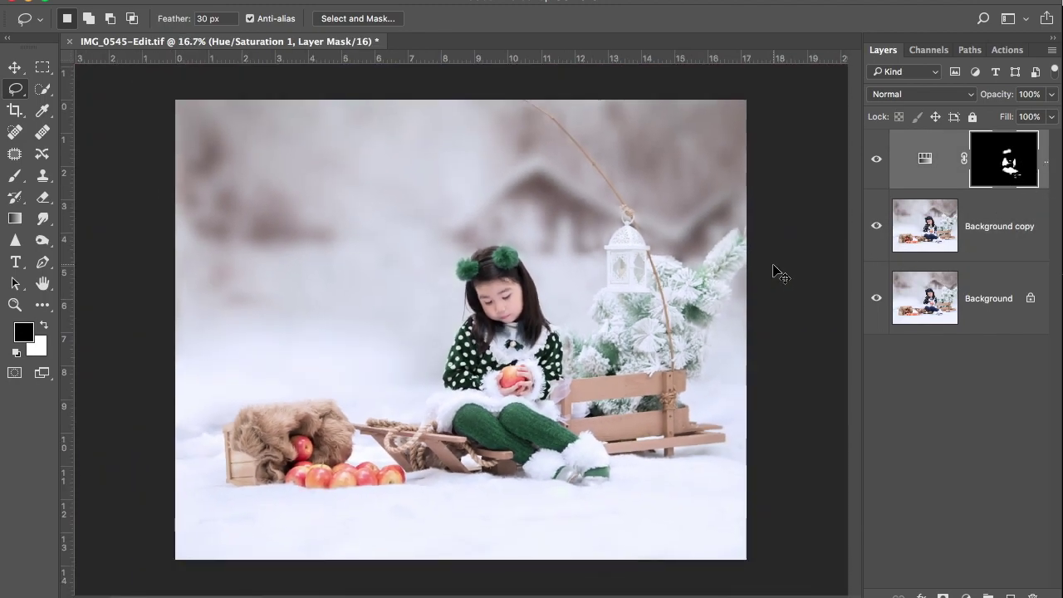
Flatten the image into a single Background layer and bring up the Open dialog.
{"action": "left_click", "coordinate": [274, 0]}
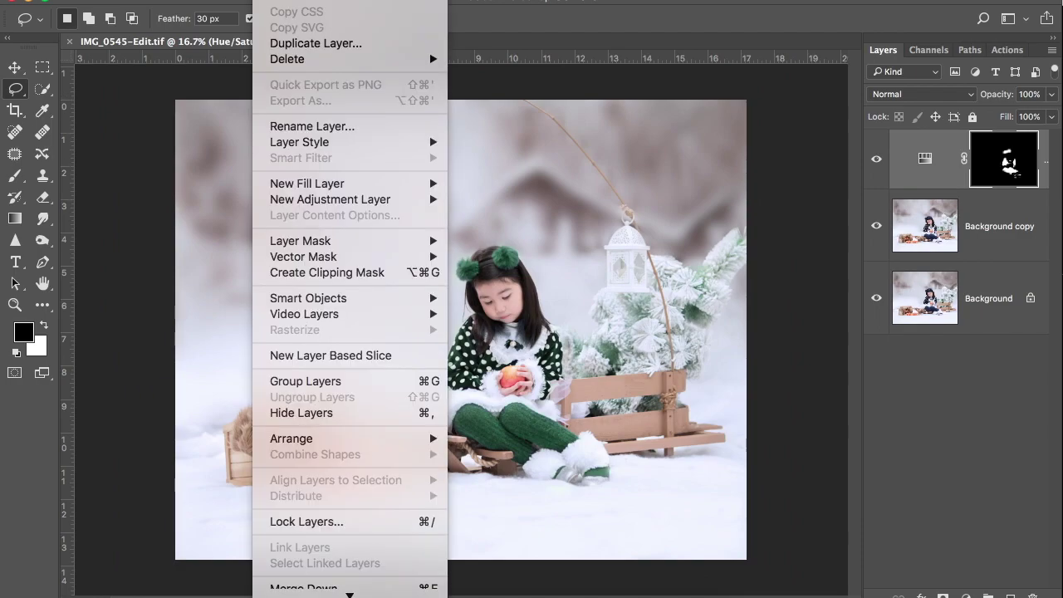
{"action": "mouse_move", "coordinate": [399, 595]}
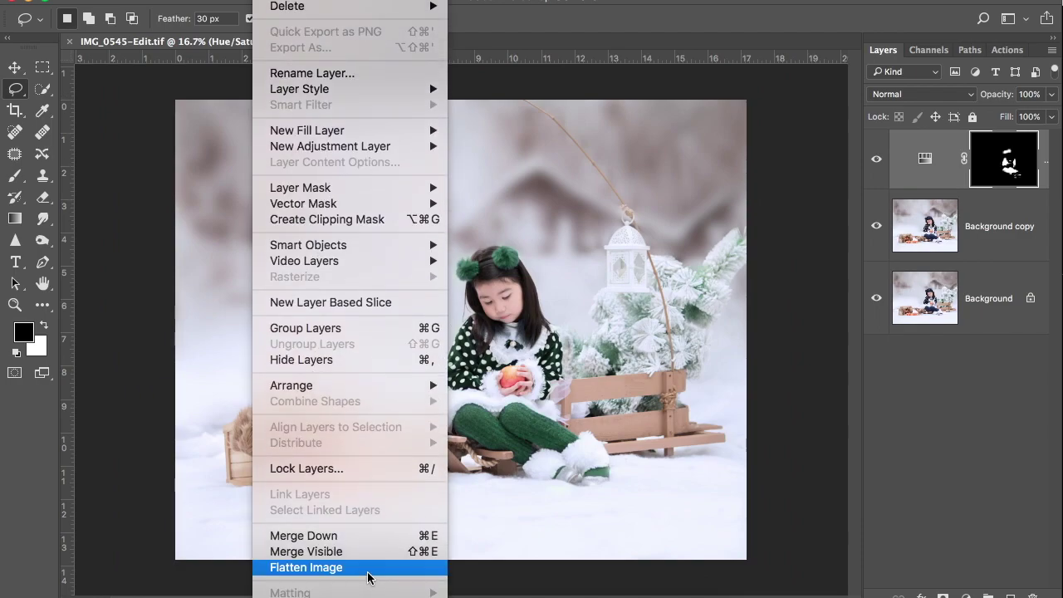
{"action": "left_click", "coordinate": [368, 569]}
{"action": "key", "text": "super+plus"}
{"action": "key", "text": "super+plus"}
{"action": "key", "text": "super+plus"}
{"action": "key", "text": "super+minus"}
{"action": "key", "text": "super+minus"}
{"action": "key", "text": "super+minus"}
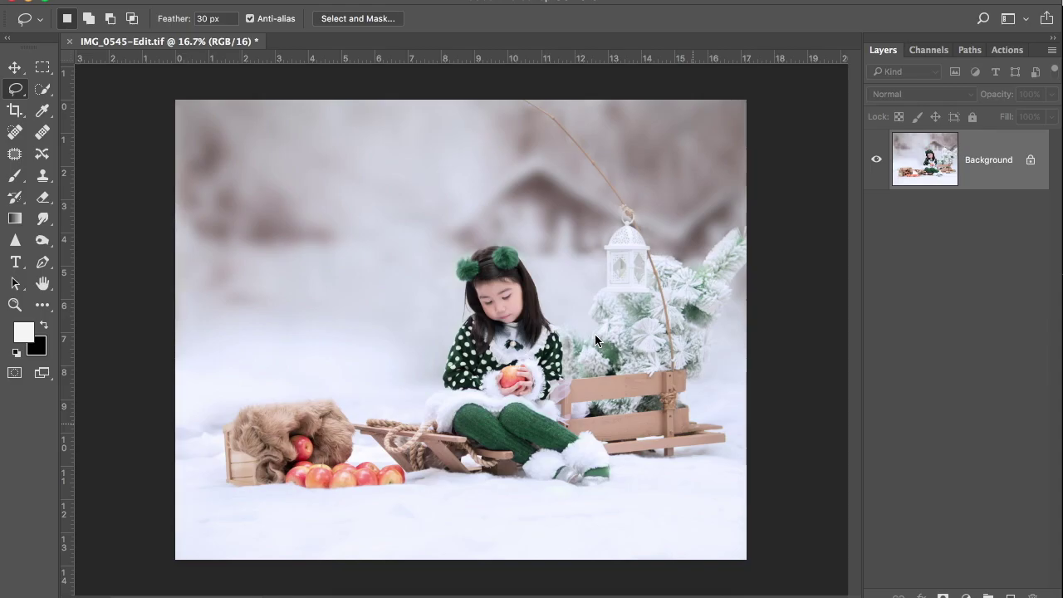
{"action": "key", "text": "super+o"}
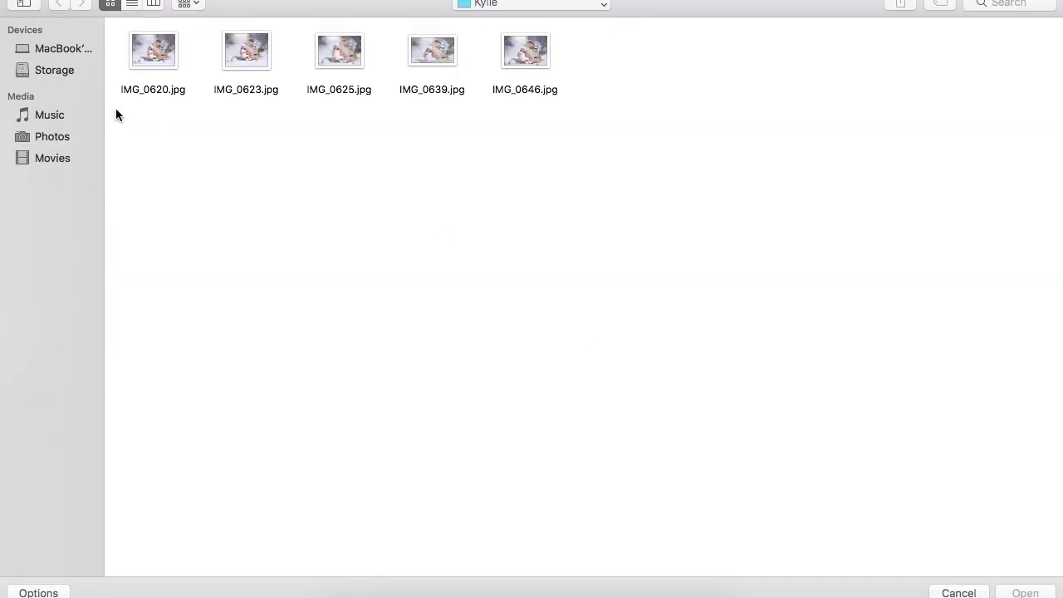
Open light5.jpg from Storage > Overlays > Light.
{"action": "left_click", "coordinate": [70, 70]}
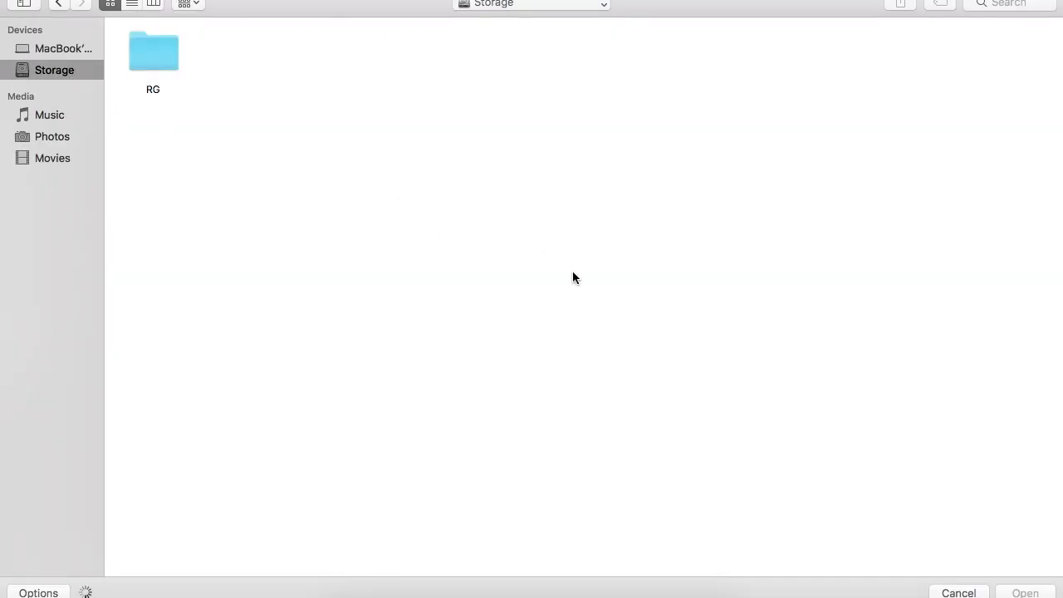
{"action": "scroll", "coordinate": [880, 299], "scroll_direction": "down", "scroll_amount": 10}
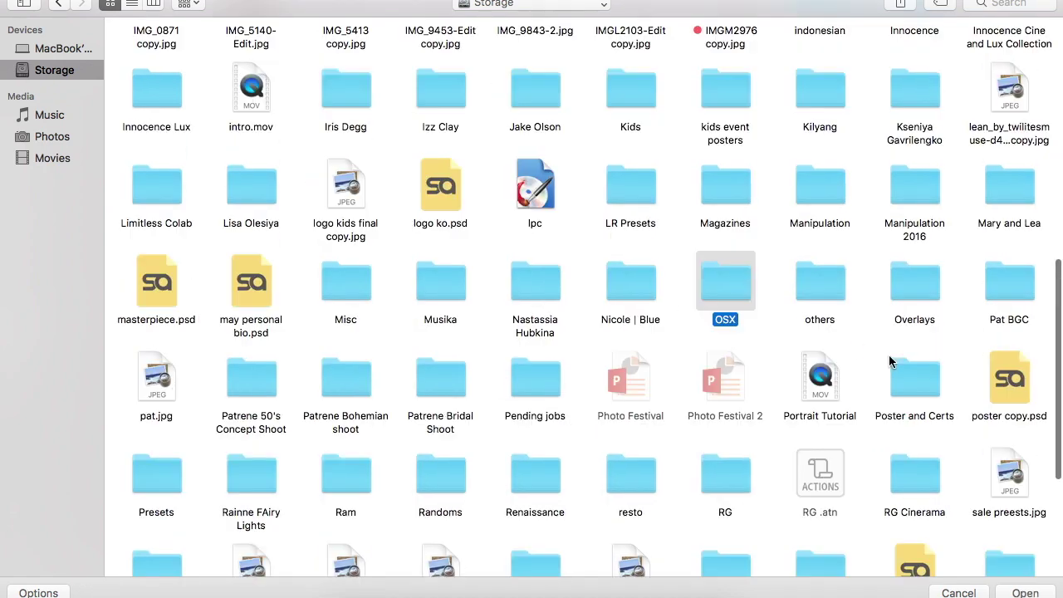
{"action": "left_click", "coordinate": [911, 295]}
{"action": "double_click", "coordinate": [910, 295]}
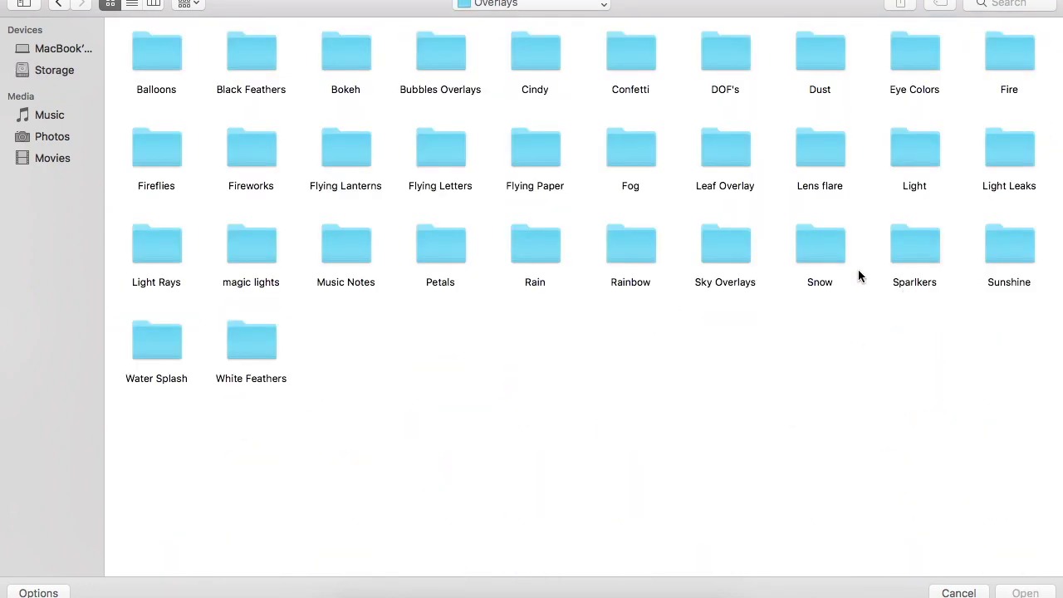
{"action": "double_click", "coordinate": [907, 156]}
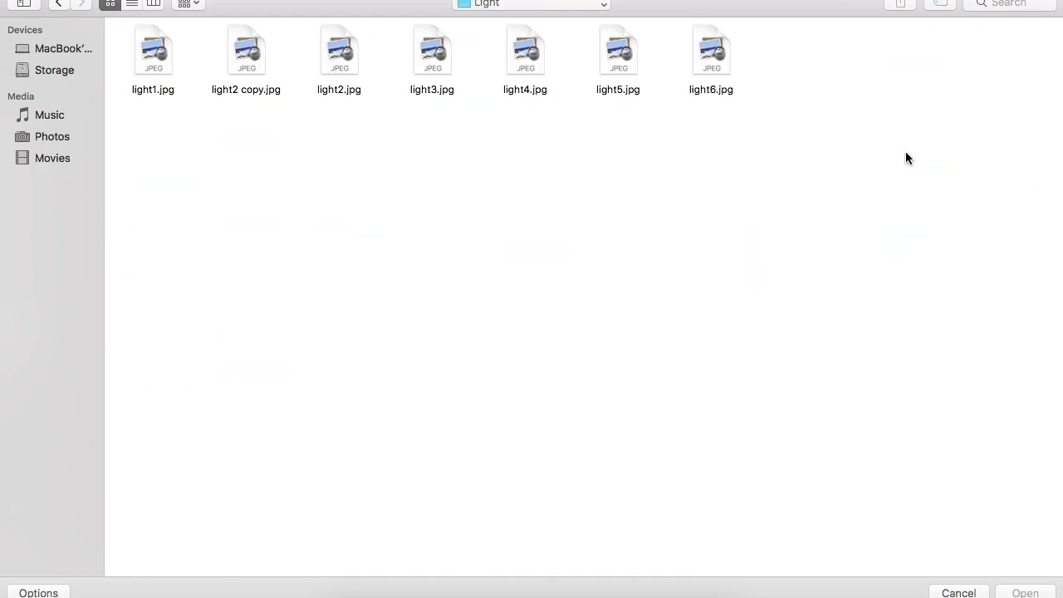
{"action": "left_click", "coordinate": [631, 79]}
{"action": "left_click", "coordinate": [1045, 593]}
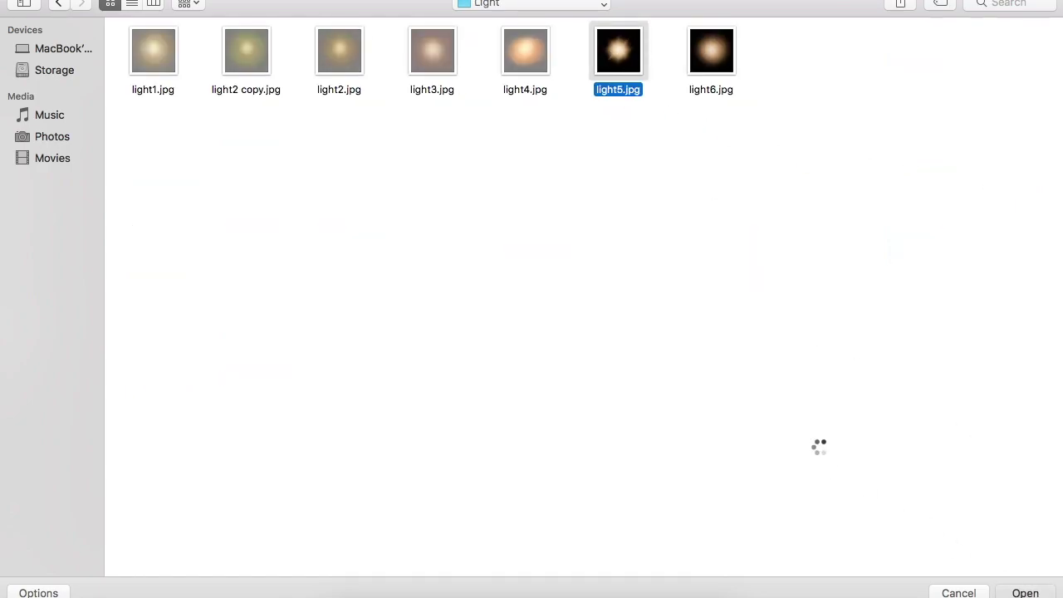
Browse from the Light folder back to Overlays and into the Dust folder.
{"action": "key", "text": "super+o"}
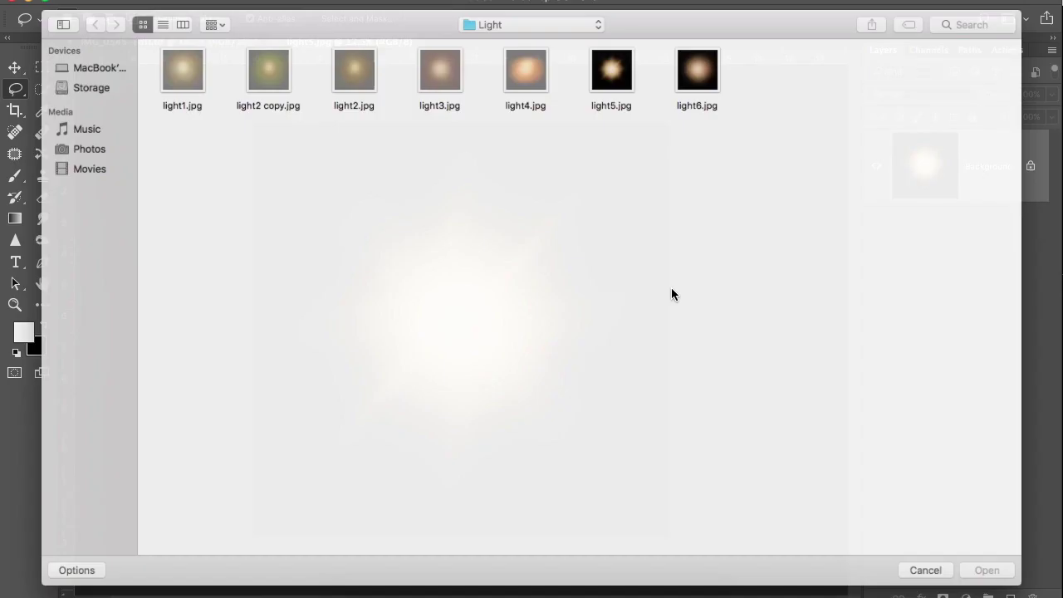
{"action": "left_click", "coordinate": [572, 6]}
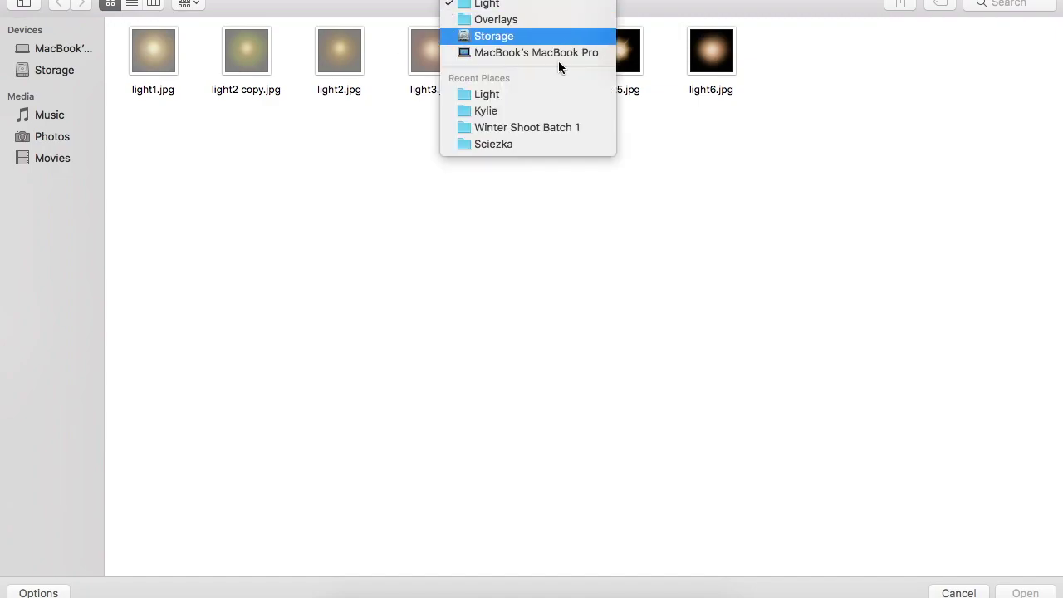
{"action": "left_click", "coordinate": [562, 17]}
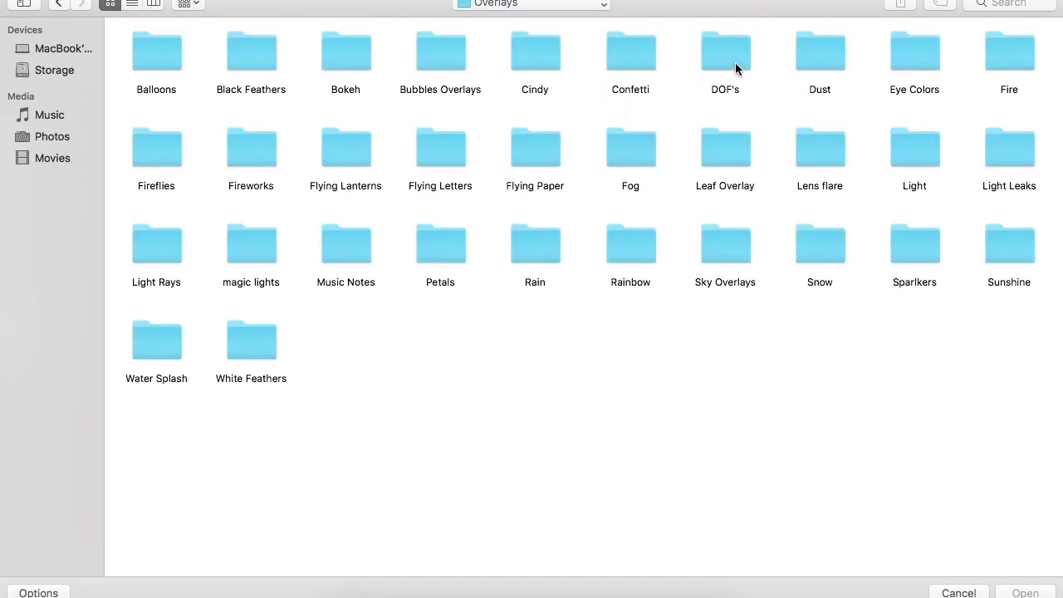
{"action": "double_click", "coordinate": [807, 52]}
{"action": "scroll", "coordinate": [658, 371], "scroll_direction": "down", "scroll_amount": 3}
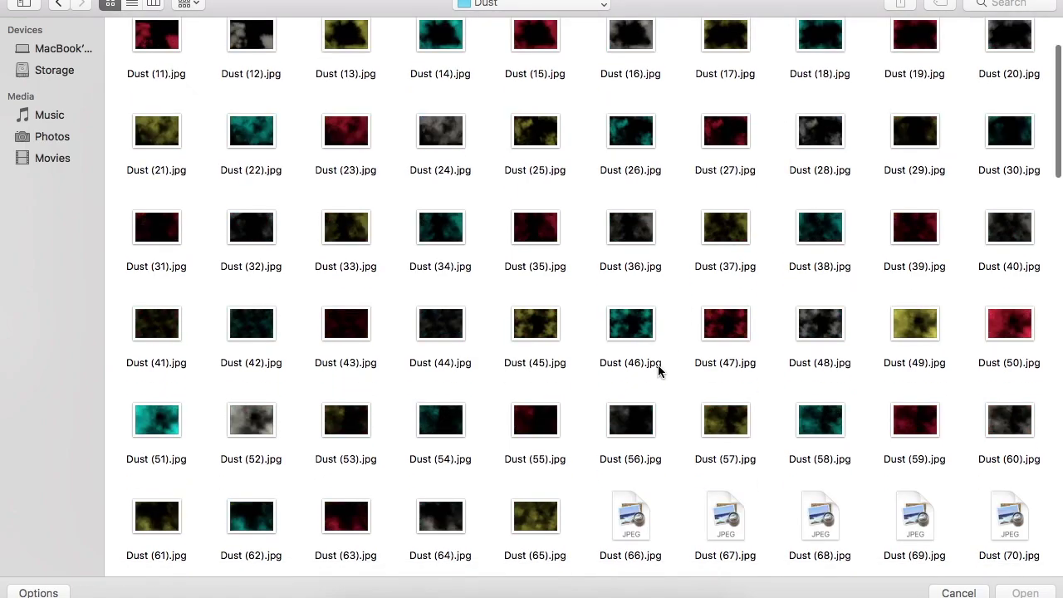
{"action": "scroll", "coordinate": [658, 366], "scroll_direction": "down", "scroll_amount": 15}
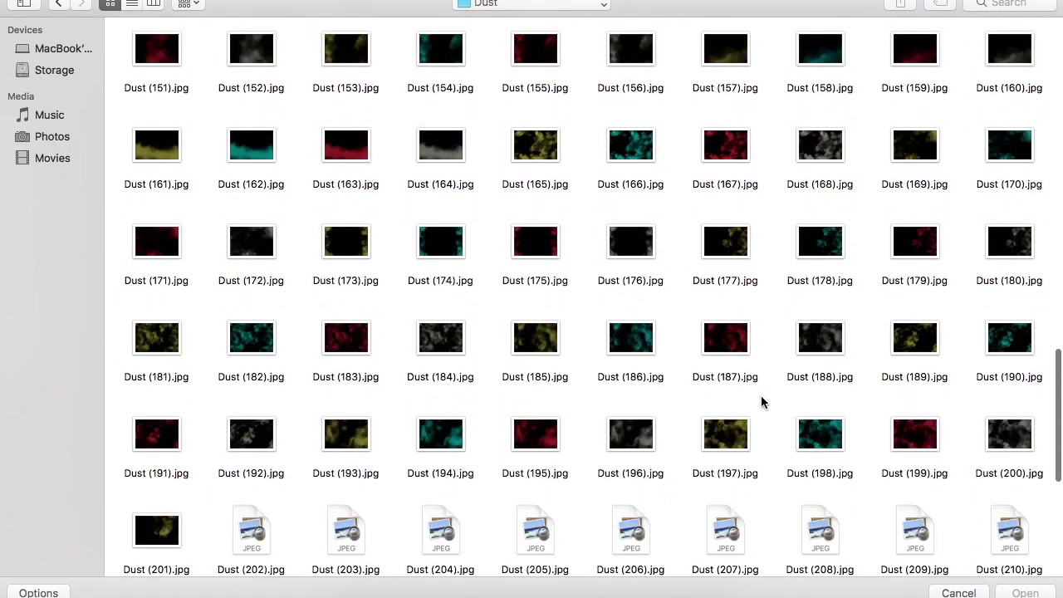
{"action": "scroll", "coordinate": [762, 402], "scroll_direction": "down", "scroll_amount": 5}
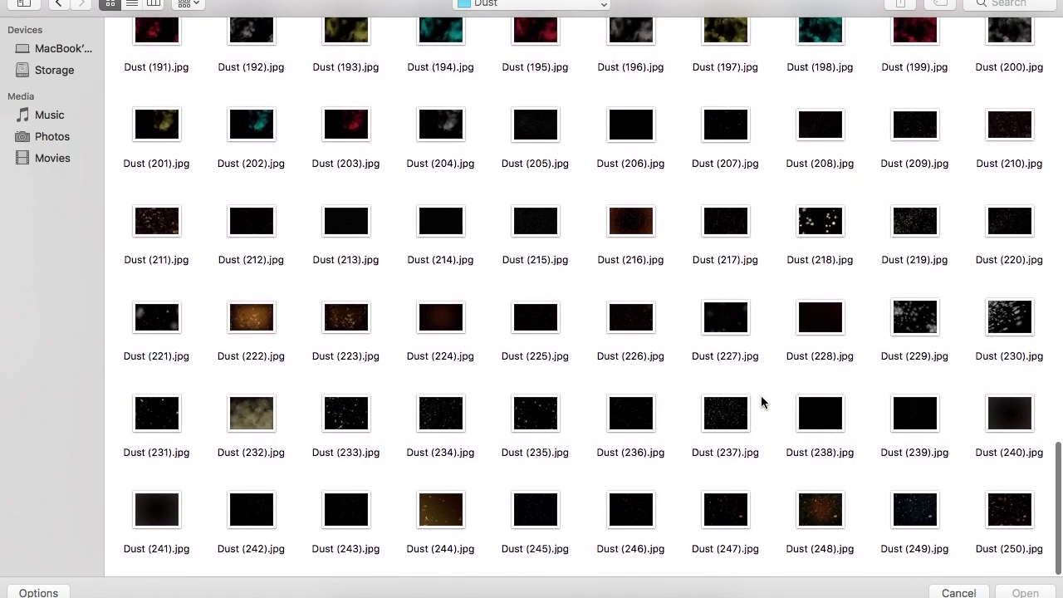
Preview Dust (237), (238), (228), (227) and (226), then open Dust (227).jpg.
{"action": "left_click", "coordinate": [751, 413]}
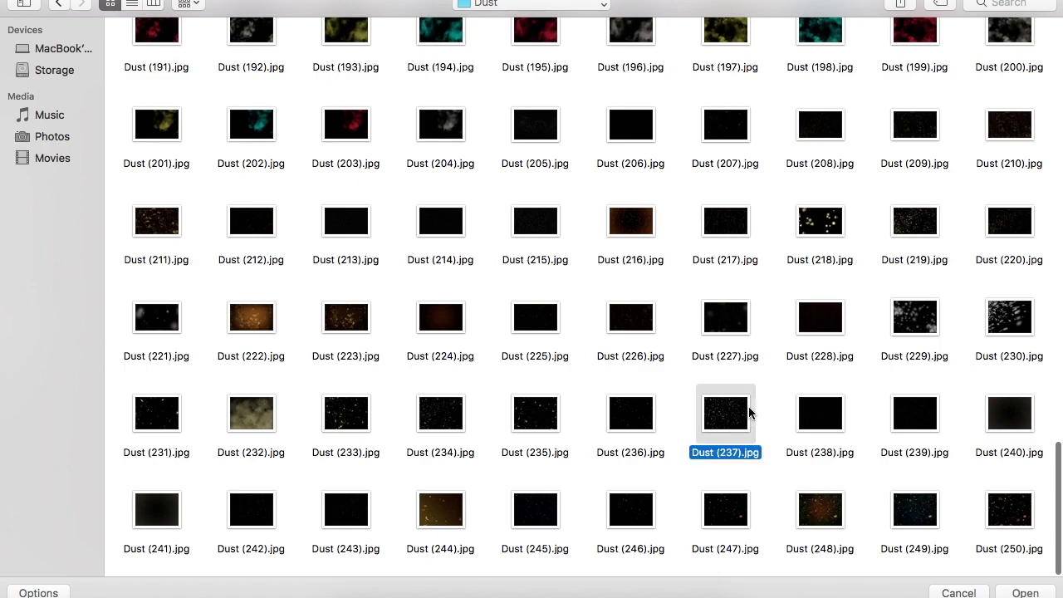
{"action": "key", "text": "space"}
{"action": "key", "text": "space"}
{"action": "left_click", "coordinate": [870, 422]}
{"action": "left_click", "coordinate": [826, 422]}
{"action": "key", "text": "space"}
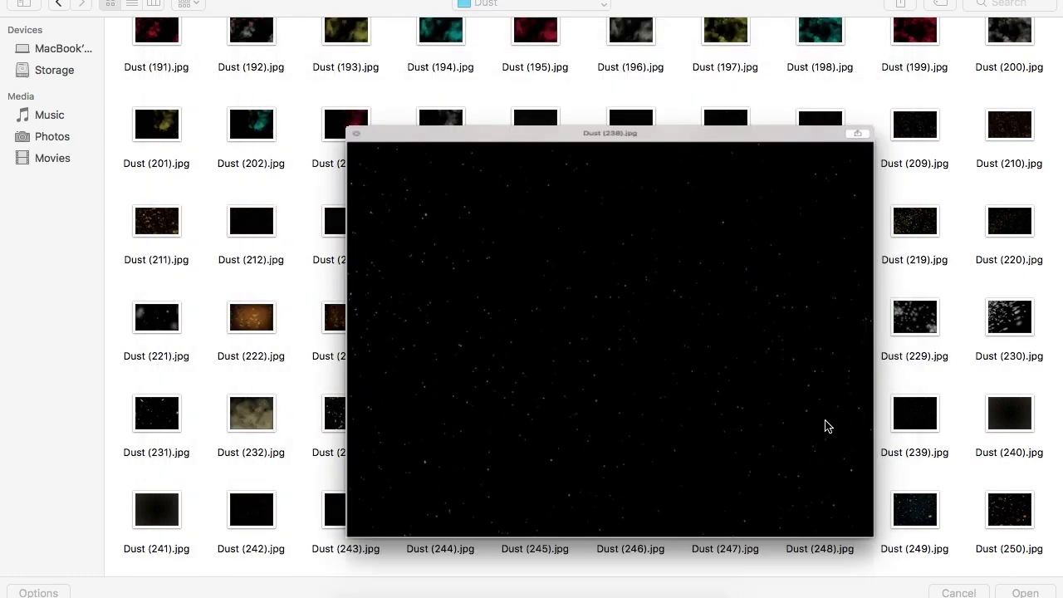
{"action": "key", "text": "space"}
{"action": "left_click", "coordinate": [818, 321]}
{"action": "key", "text": "space"}
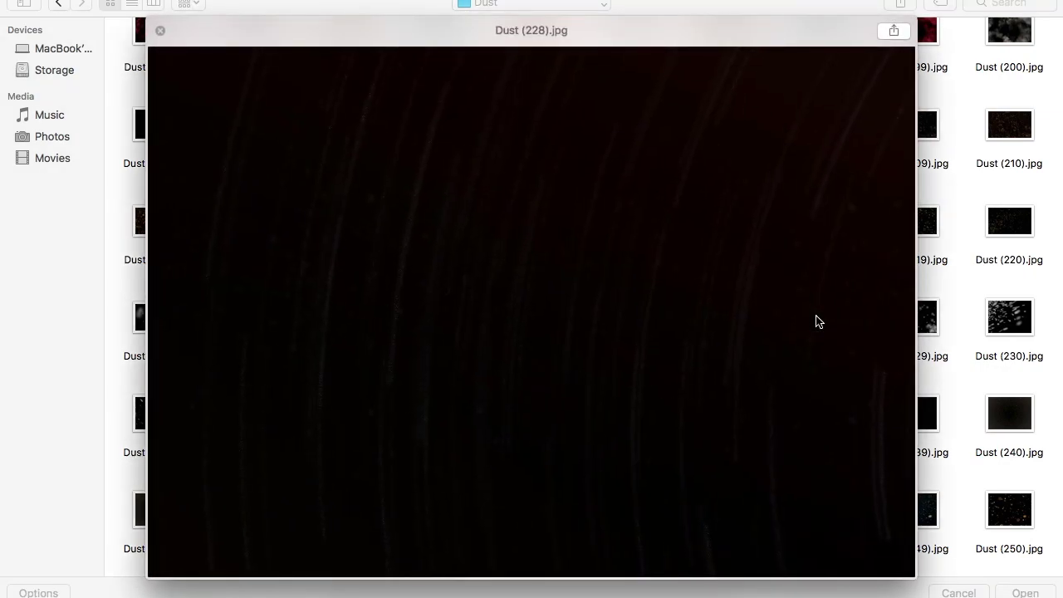
{"action": "key", "text": "space"}
{"action": "left_click", "coordinate": [734, 326]}
{"action": "key", "text": "space"}
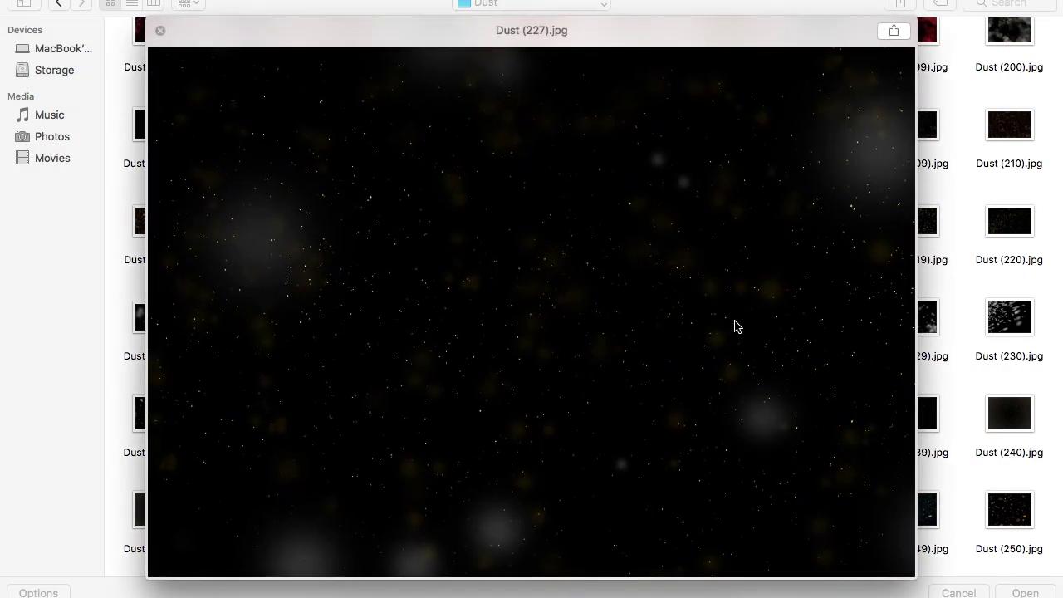
{"action": "key", "text": "space"}
{"action": "left_click", "coordinate": [649, 329]}
{"action": "key", "text": "space"}
{"action": "key", "text": "space"}
{"action": "left_click", "coordinate": [723, 316]}
{"action": "left_click", "coordinate": [1015, 589]}
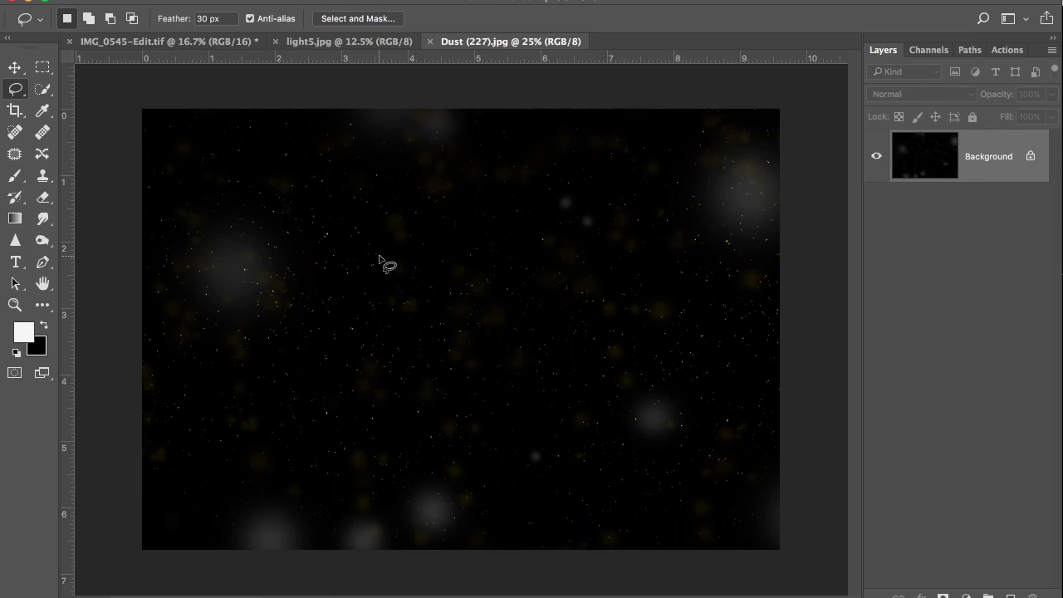
Open Snow (81).jpg from the Overlays > Snow folder.
{"action": "key", "text": "super+o"}
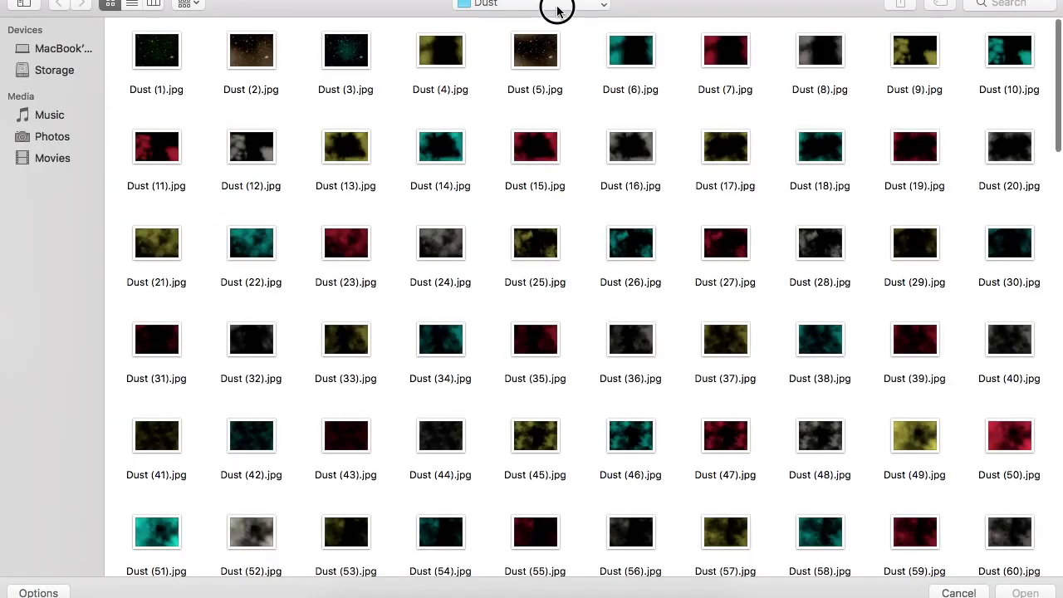
{"action": "left_click", "coordinate": [557, 10]}
{"action": "left_click", "coordinate": [553, 20]}
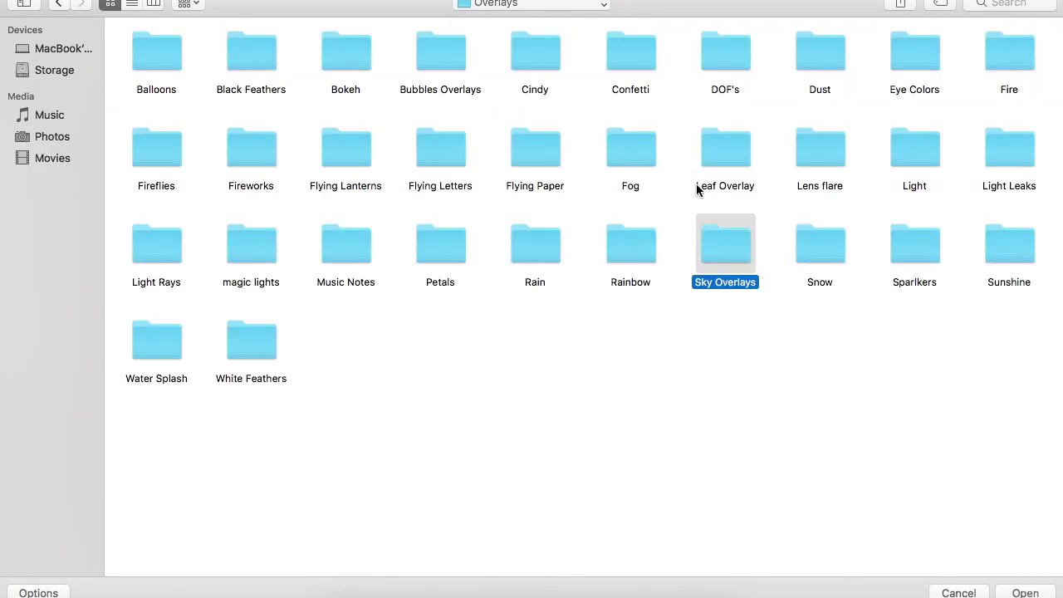
{"action": "double_click", "coordinate": [812, 243]}
{"action": "scroll", "coordinate": [299, 330], "scroll_direction": "down", "scroll_amount": 6}
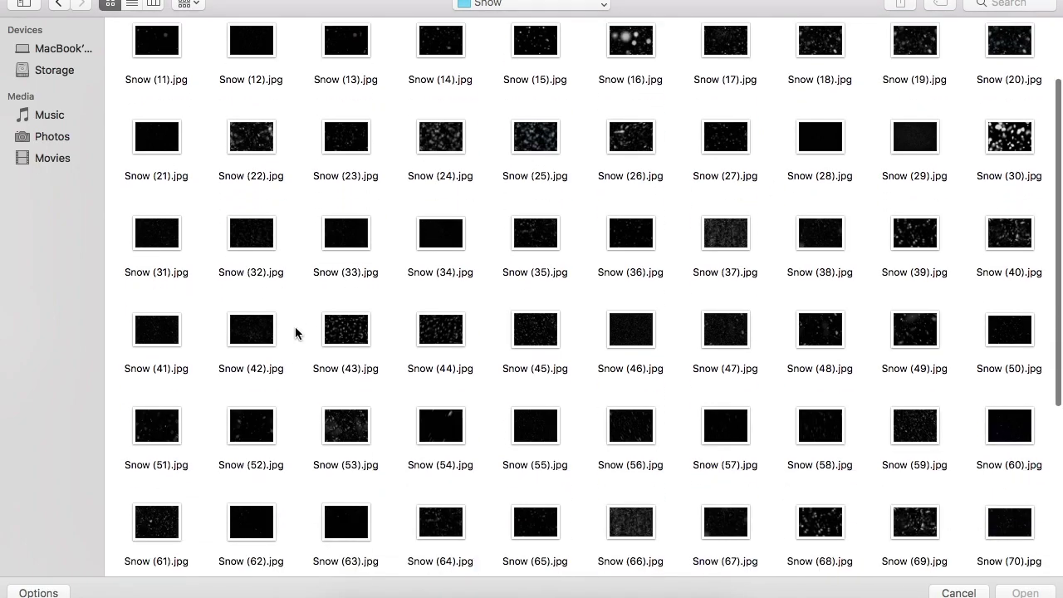
{"action": "scroll", "coordinate": [299, 330], "scroll_direction": "down", "scroll_amount": 2}
{"action": "left_click", "coordinate": [157, 412]}
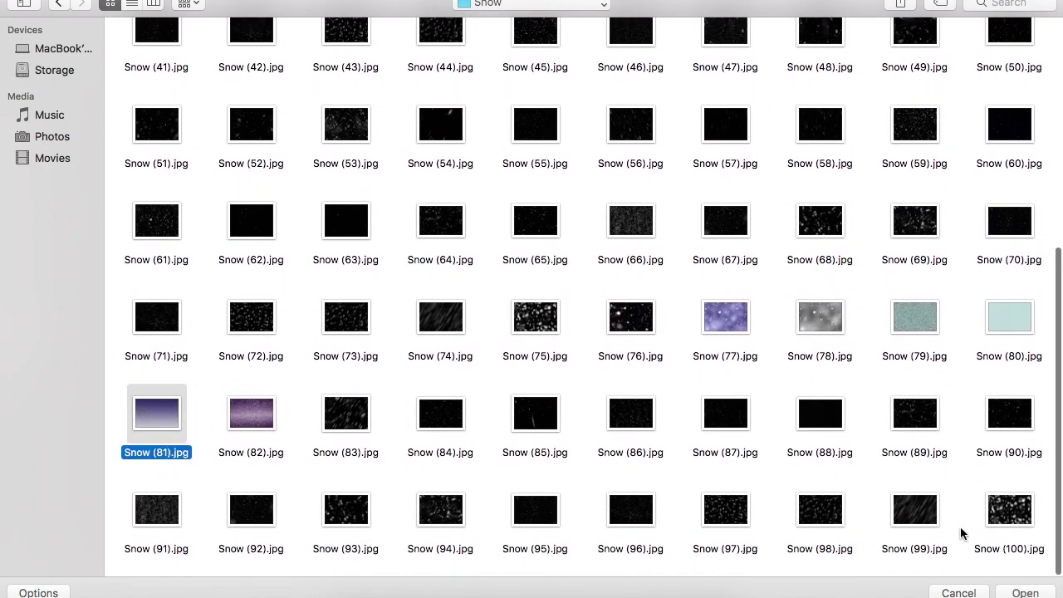
{"action": "left_click", "coordinate": [1023, 590]}
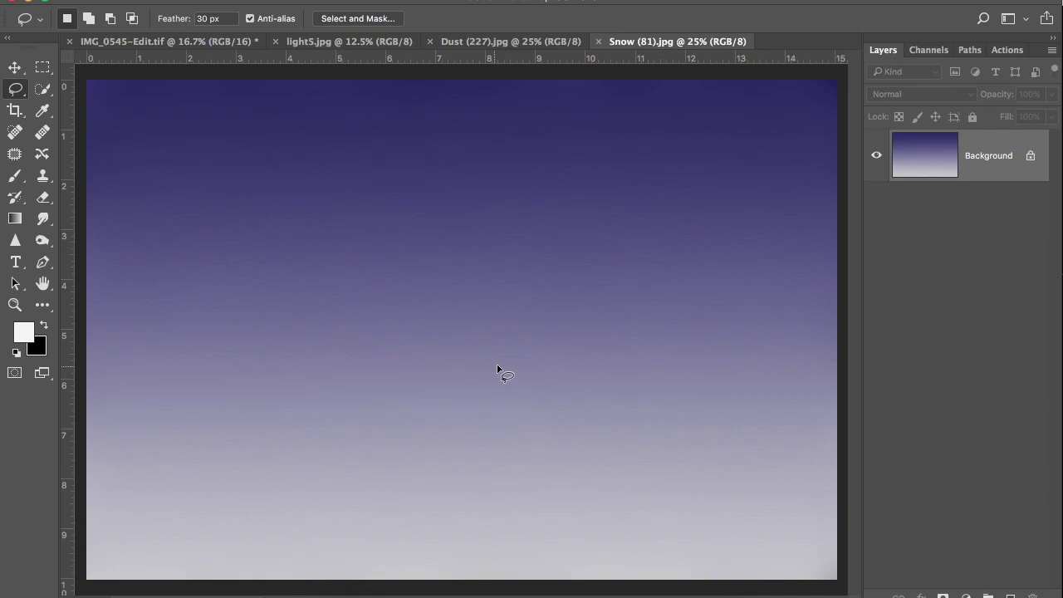
{"action": "key", "text": "v"}
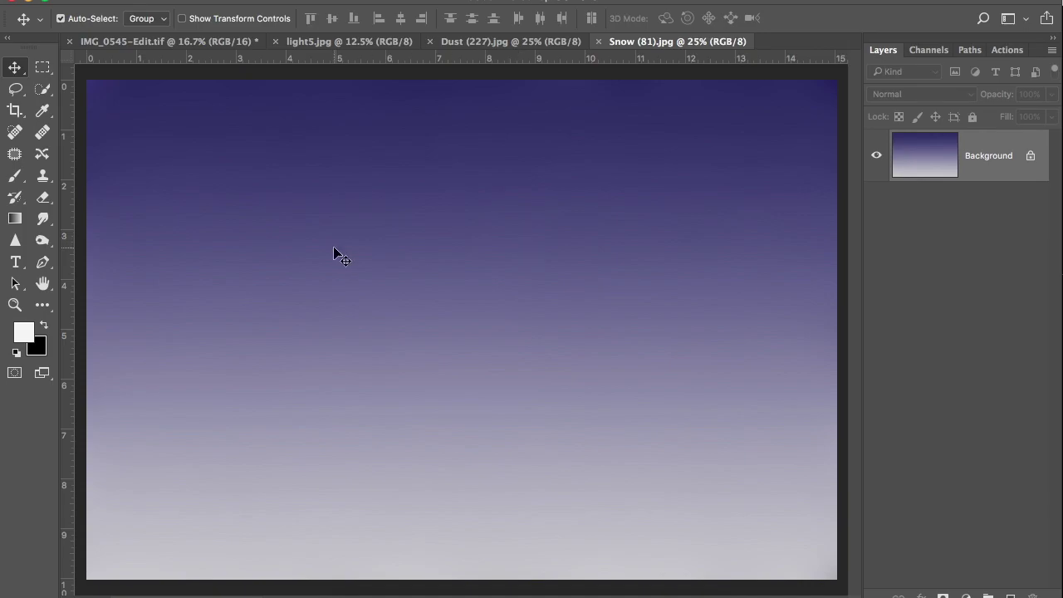
Add a Gradient fill layer to the Snow image using the red-green preset.
{"action": "left_click", "coordinate": [966, 595]}
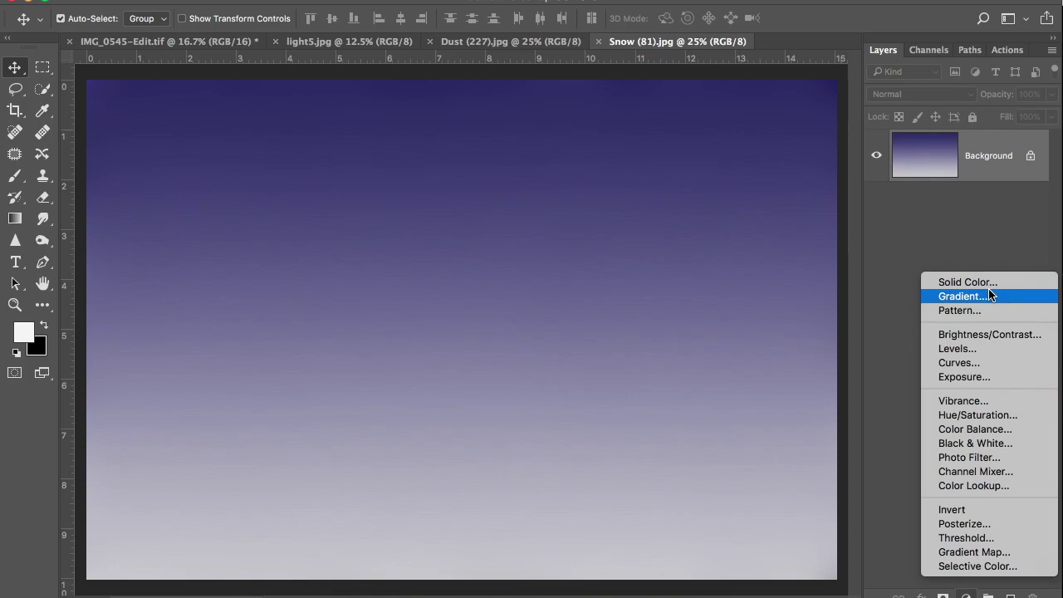
{"action": "left_click", "coordinate": [987, 297]}
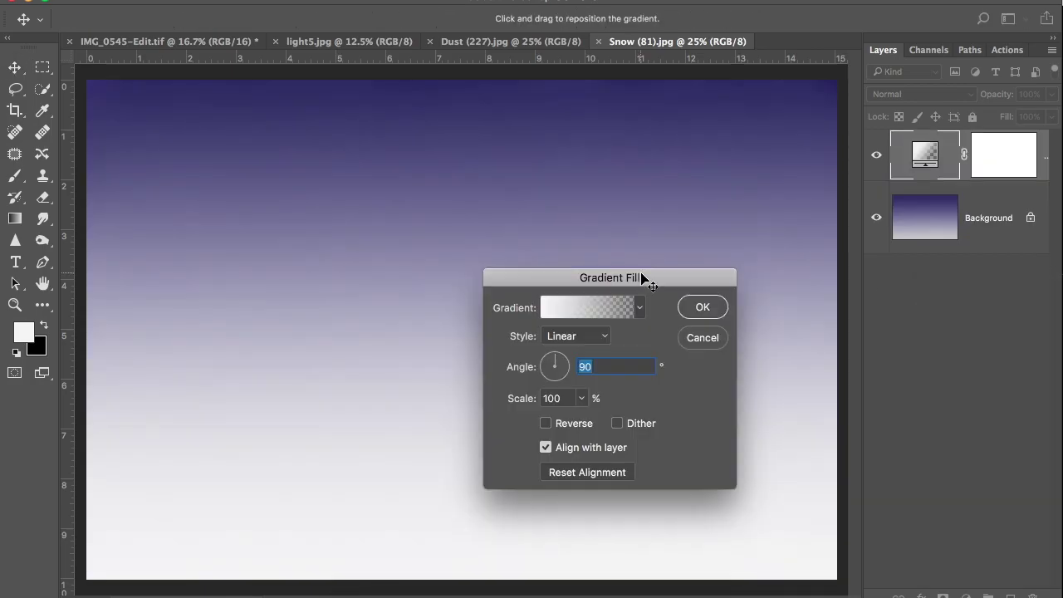
{"action": "left_click", "coordinate": [638, 310]}
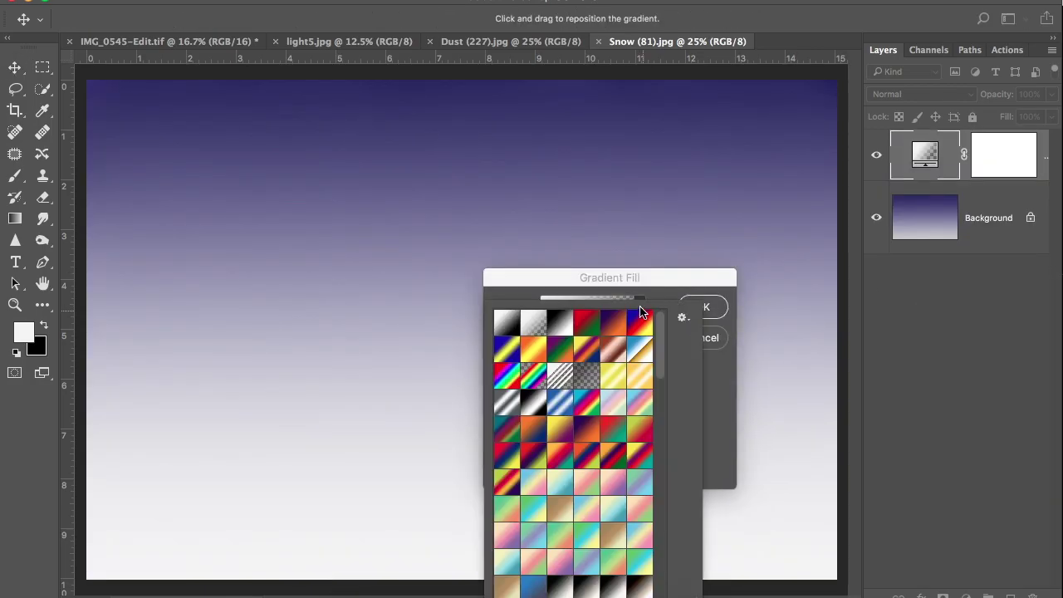
{"action": "left_click", "coordinate": [587, 321]}
{"action": "left_click", "coordinate": [664, 287]}
{"action": "left_click", "coordinate": [589, 309]}
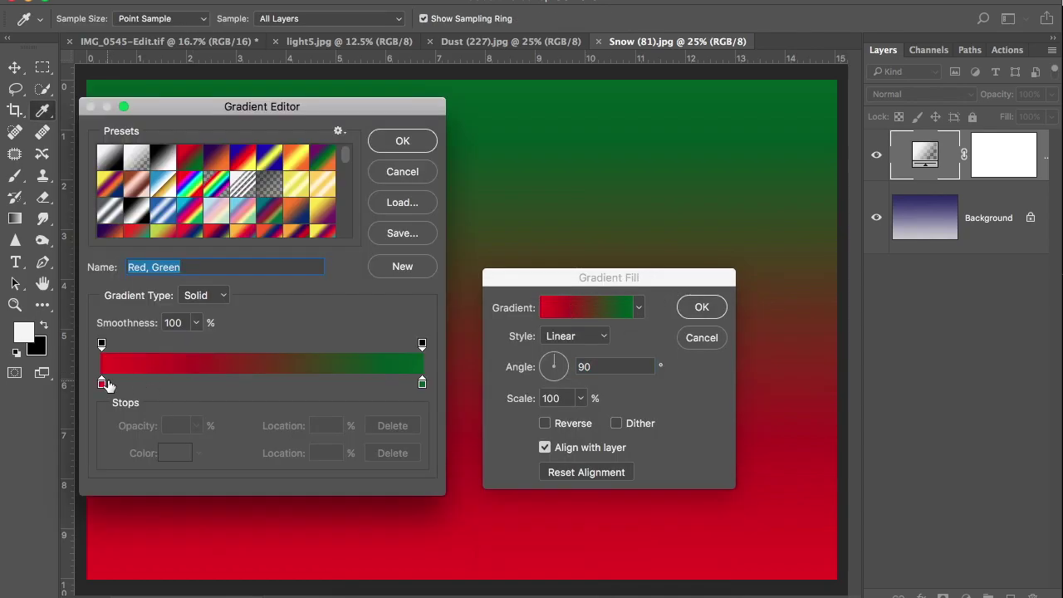
Change the gradient stops to white on the left and blue on the right, and apply it.
{"action": "left_click", "coordinate": [102, 384]}
{"action": "left_click", "coordinate": [176, 453]}
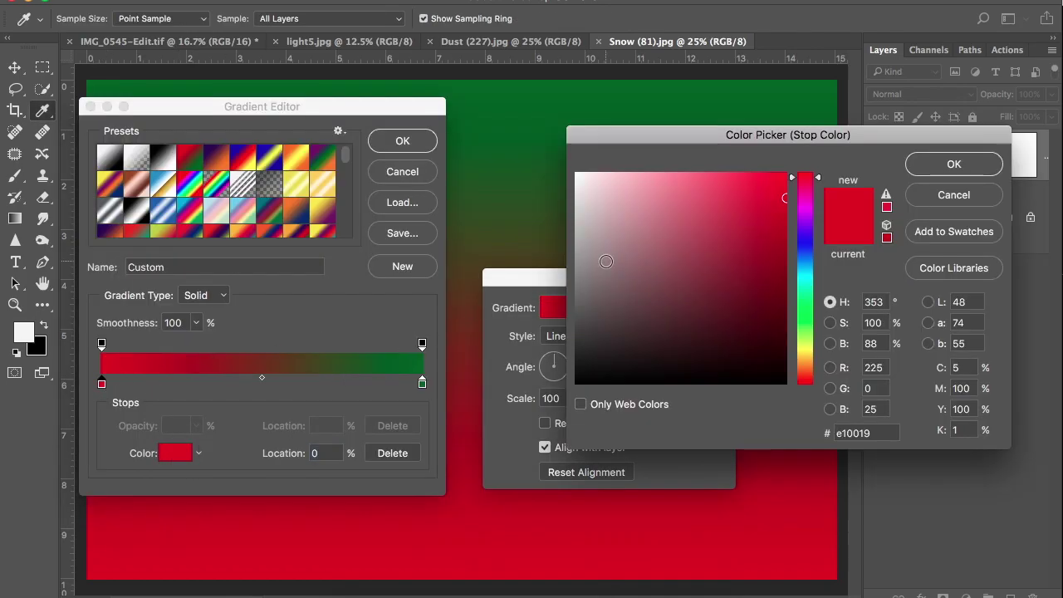
{"action": "left_click", "coordinate": [577, 175]}
{"action": "left_click", "coordinate": [927, 169]}
{"action": "left_click", "coordinate": [422, 383]}
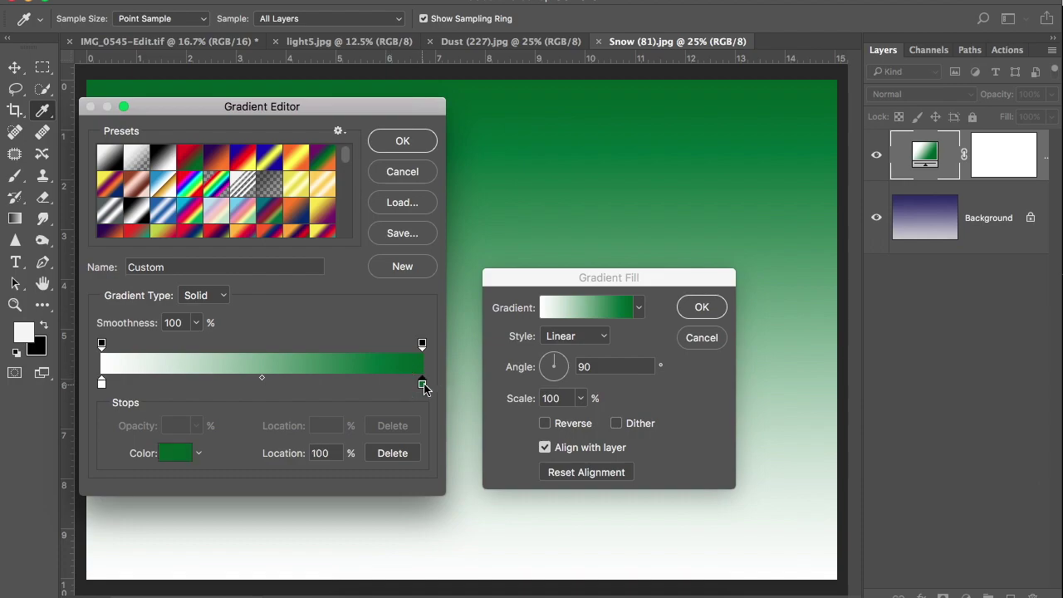
{"action": "left_click", "coordinate": [175, 452]}
{"action": "left_click", "coordinate": [761, 257]}
{"action": "left_click", "coordinate": [806, 260]}
{"action": "left_click_drag", "start_coordinate": [806, 263], "coordinate": [810, 249]}
{"action": "left_click", "coordinate": [702, 231]}
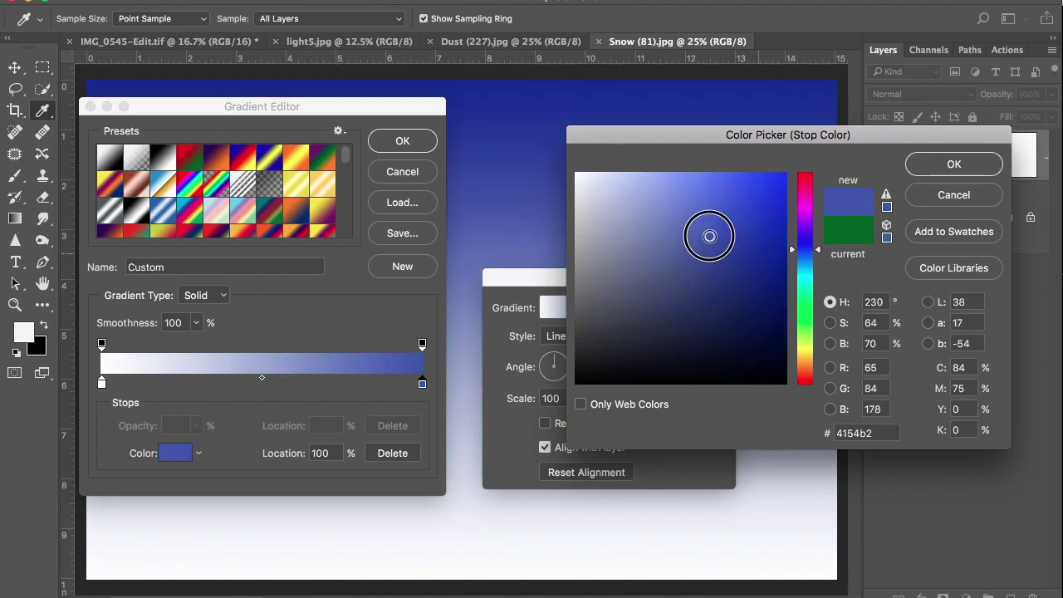
{"action": "left_click", "coordinate": [943, 169]}
{"action": "left_click", "coordinate": [417, 142]}
{"action": "left_click", "coordinate": [704, 307]}
Compare the Snow image with and without the gradient fill, then delete the fill layer.
{"action": "left_click", "coordinate": [580, 43]}
{"action": "left_click", "coordinate": [646, 43]}
{"action": "left_click", "coordinate": [875, 160]}
{"action": "left_click", "coordinate": [875, 160]}
{"action": "left_click", "coordinate": [875, 159]}
{"action": "left_click", "coordinate": [875, 160]}
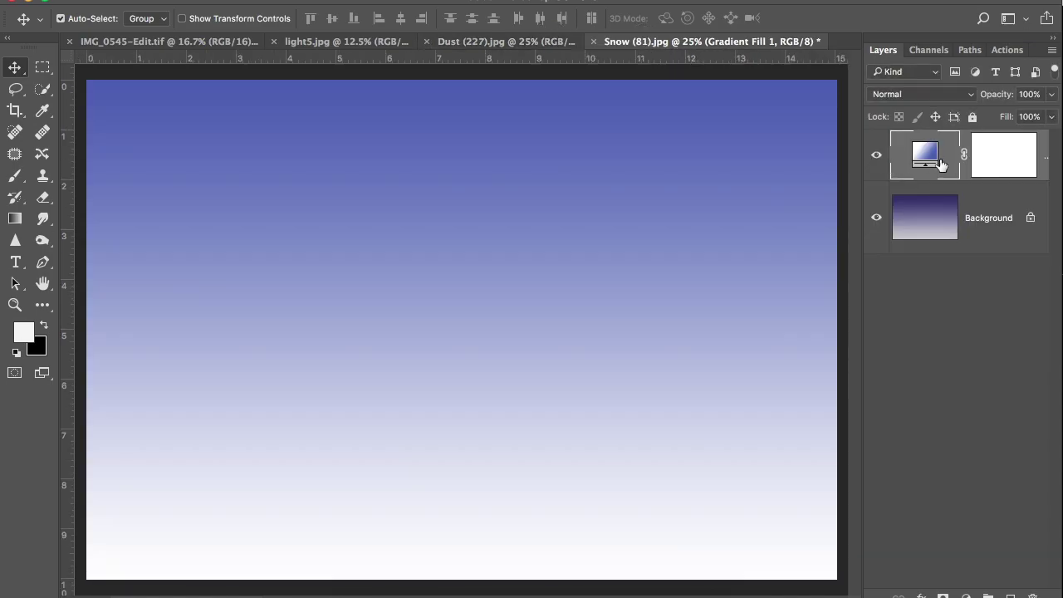
{"action": "key", "text": "Delete"}
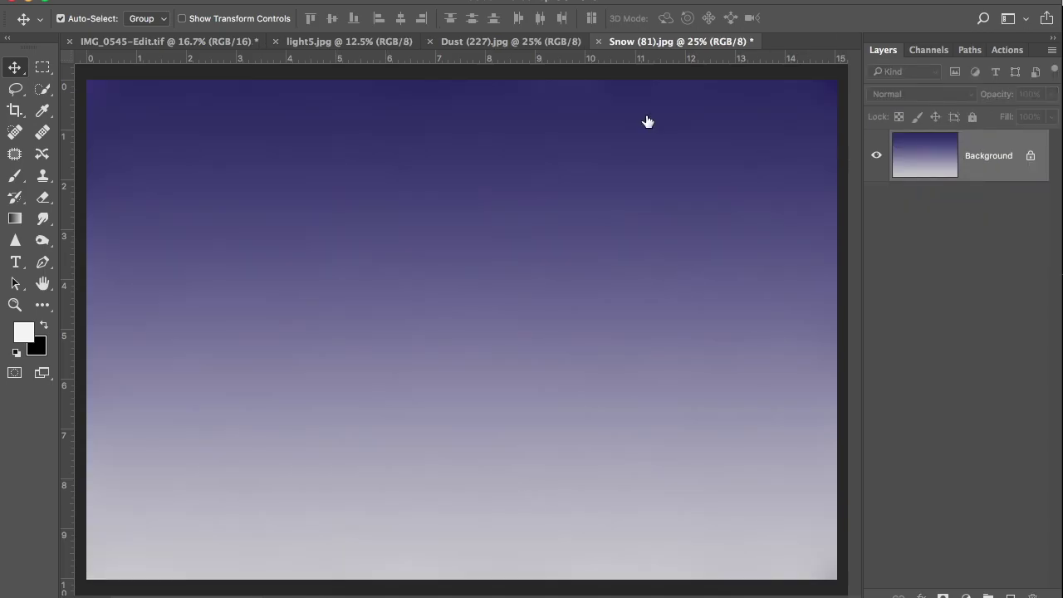
{"action": "left_click", "coordinate": [371, 45]}
Drag the star glow into the portrait, scale it to 88.5% and rotate it to about −59° at the top.
{"action": "left_click_drag", "start_coordinate": [417, 214], "coordinate": [422, 162]}
{"action": "key", "text": "ctrl+t"}
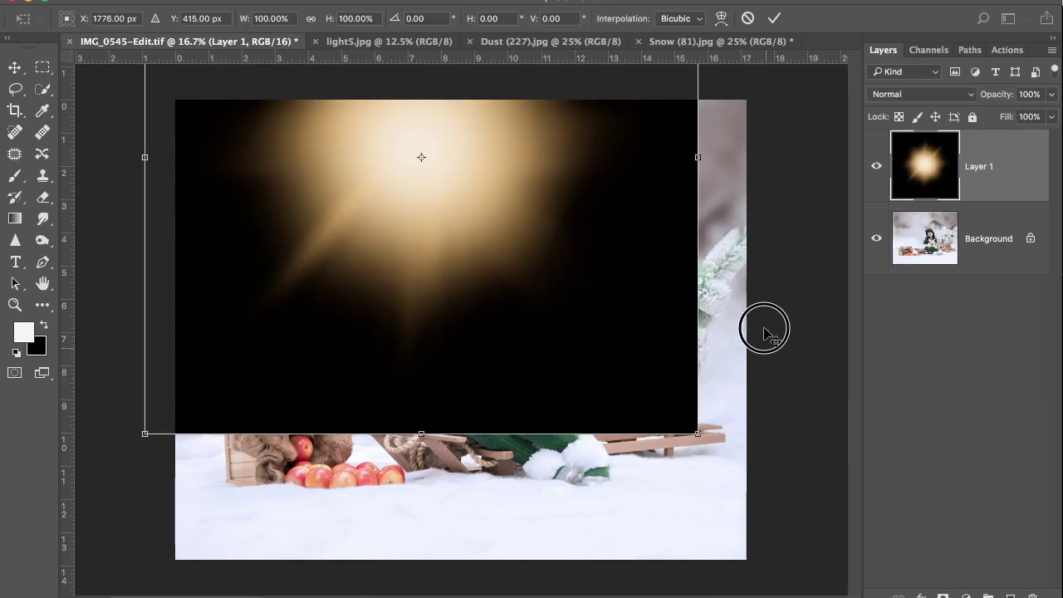
{"action": "left_click_drag", "start_coordinate": [764, 332], "coordinate": [534, 161]}
{"action": "left_click_drag", "start_coordinate": [351, 527], "coordinate": [354, 496]}
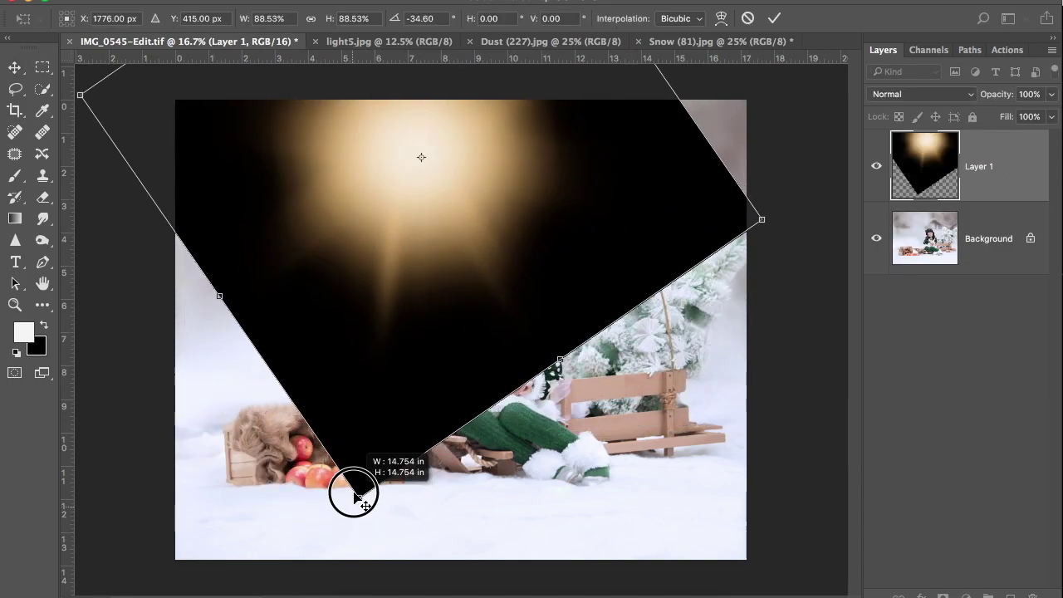
{"action": "key", "text": "Return"}
{"action": "left_click_drag", "start_coordinate": [823, 462], "coordinate": [707, 389]}
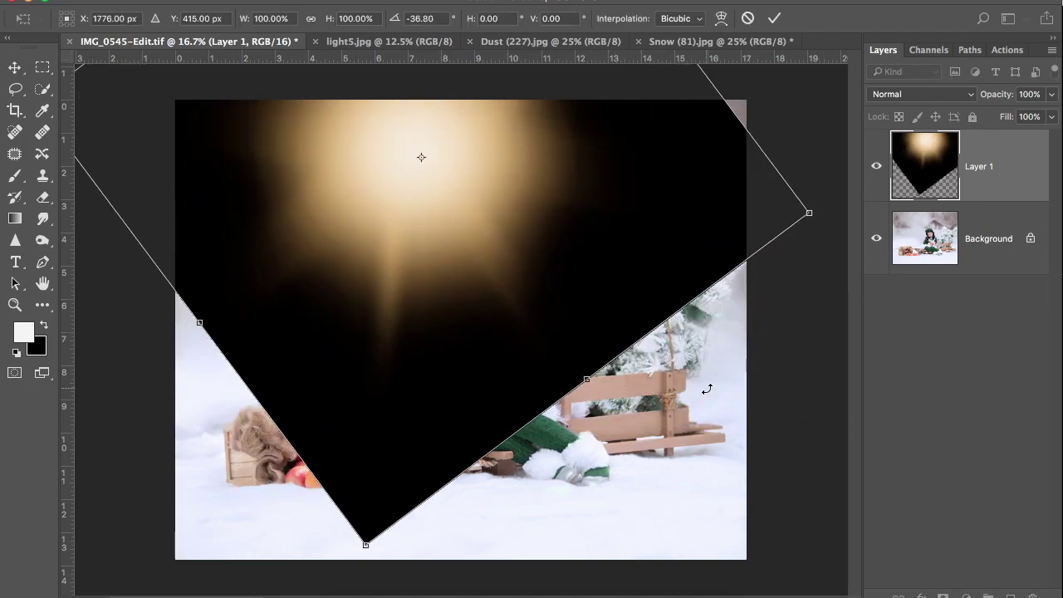
{"action": "left_click_drag", "start_coordinate": [688, 464], "coordinate": [754, 327]}
{"action": "left_click", "coordinate": [489, 324]}
{"action": "mouse_move", "coordinate": [488, 324]}
{"action": "left_mouse_down"}
{"action": "mouse_move", "coordinate": [487, 275]}
{"action": "mouse_move", "coordinate": [463, 261]}
{"action": "mouse_move", "coordinate": [496, 335]}
{"action": "mouse_move", "coordinate": [484, 326]}
{"action": "left_mouse_up"}
{"action": "left_click_drag", "start_coordinate": [772, 338], "coordinate": [770, 327]}
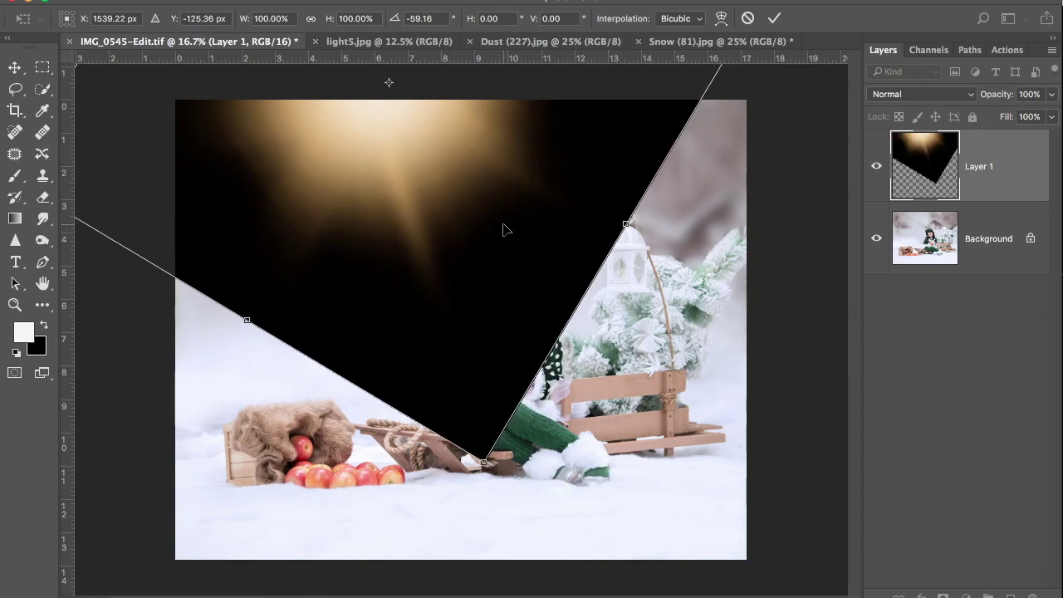
{"action": "key", "text": "Return"}
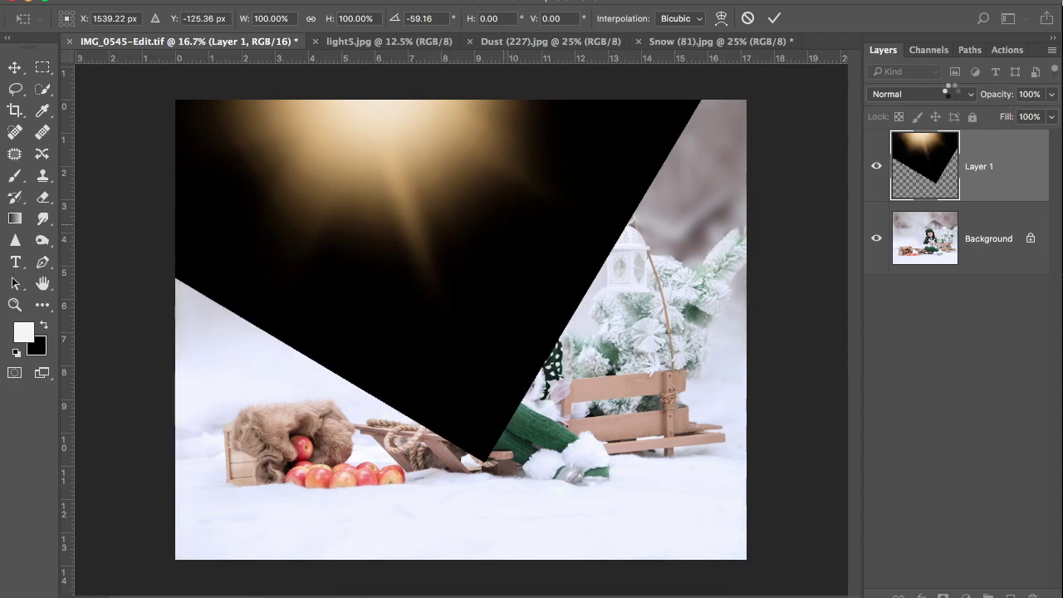
Set the glow layer to Screen, nudge it slightly lower and compare it on and off.
{"action": "left_click", "coordinate": [953, 95]}
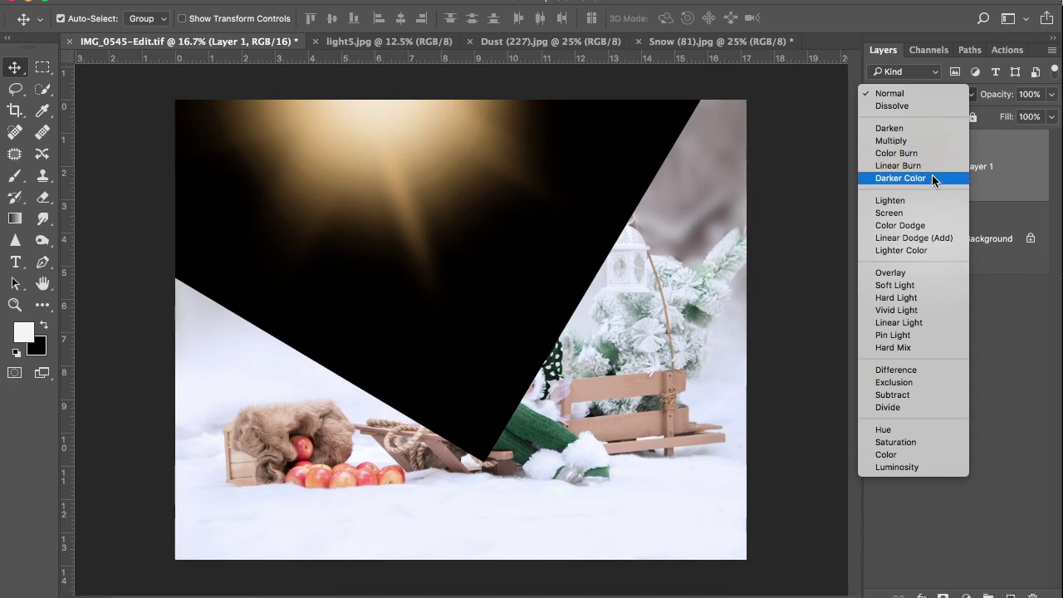
{"action": "left_click", "coordinate": [933, 210]}
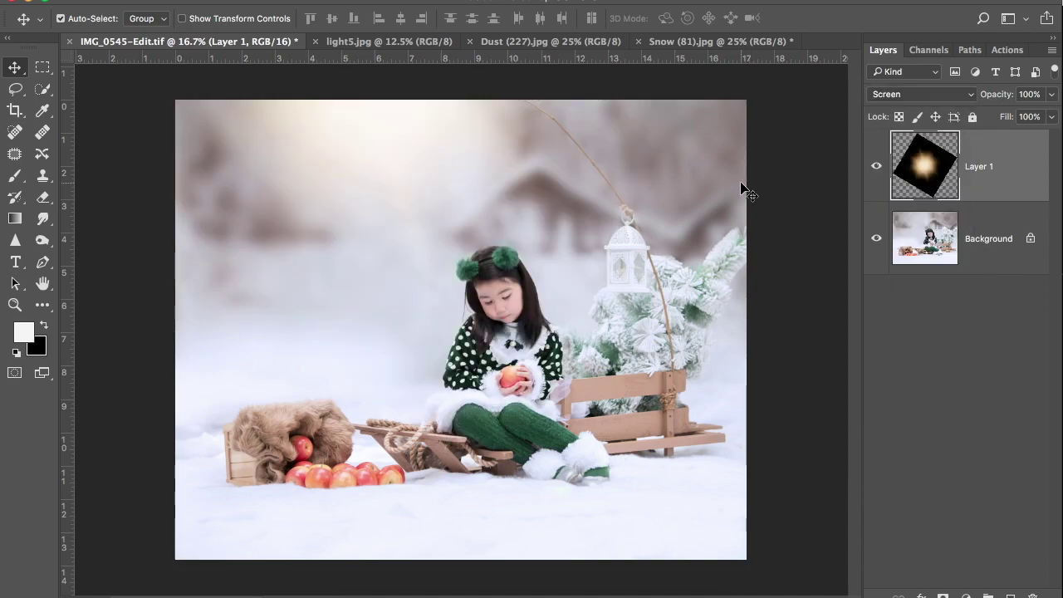
{"action": "key", "text": "ctrl+t"}
{"action": "left_click_drag", "start_coordinate": [551, 203], "coordinate": [546, 215]}
{"action": "key", "text": "Return"}
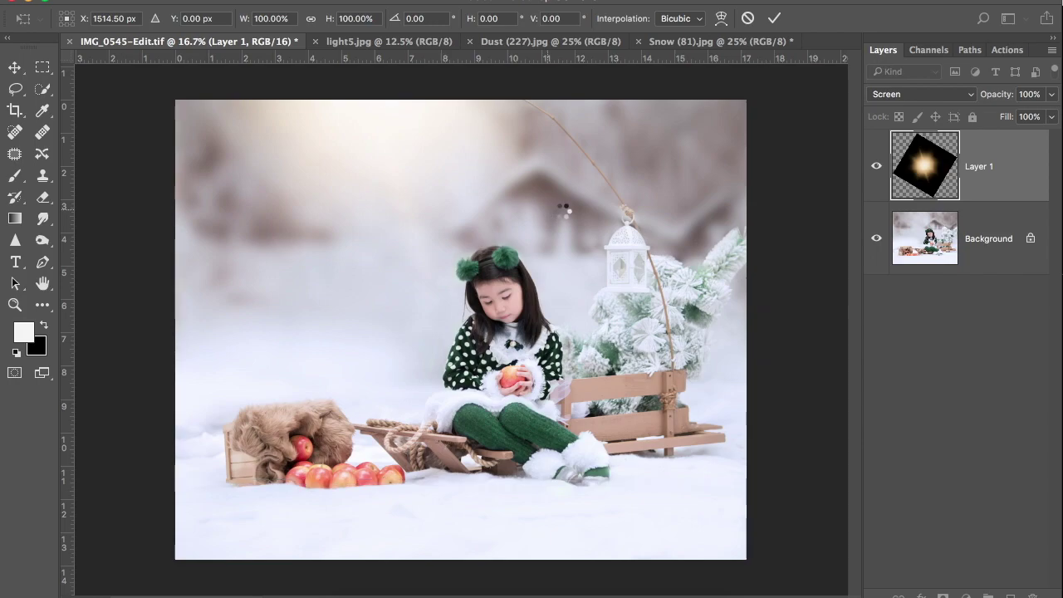
{"action": "left_click", "coordinate": [879, 167]}
{"action": "left_click", "coordinate": [877, 168]}
{"action": "left_click", "coordinate": [877, 168]}
{"action": "left_click", "coordinate": [876, 169]}
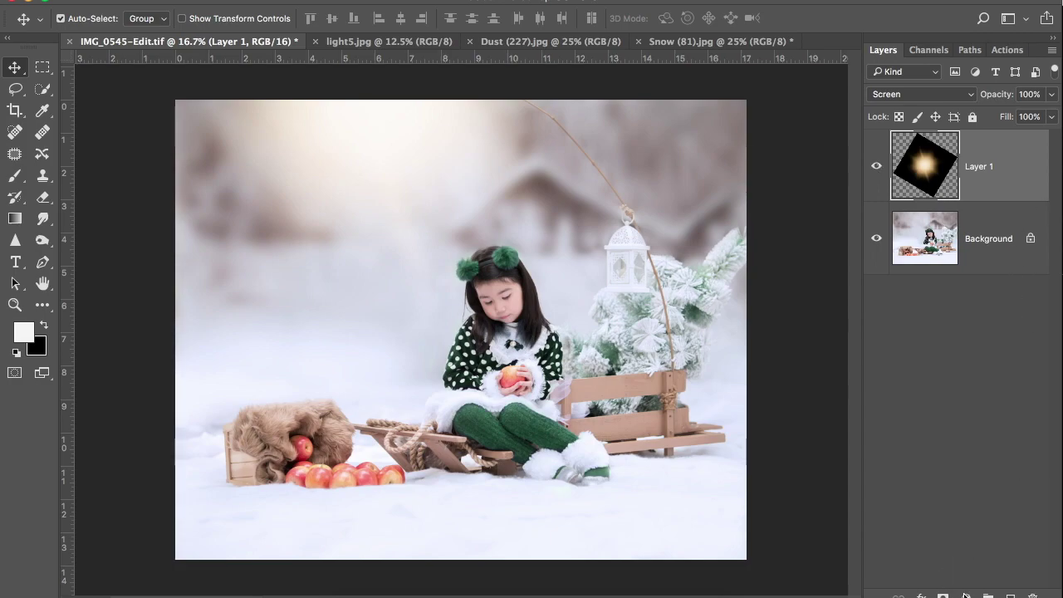
{"action": "left_click", "coordinate": [966, 596]}
Add a Curves adjustment layer with its midpoint pulled down to darken the portrait.
{"action": "left_click", "coordinate": [976, 365]}
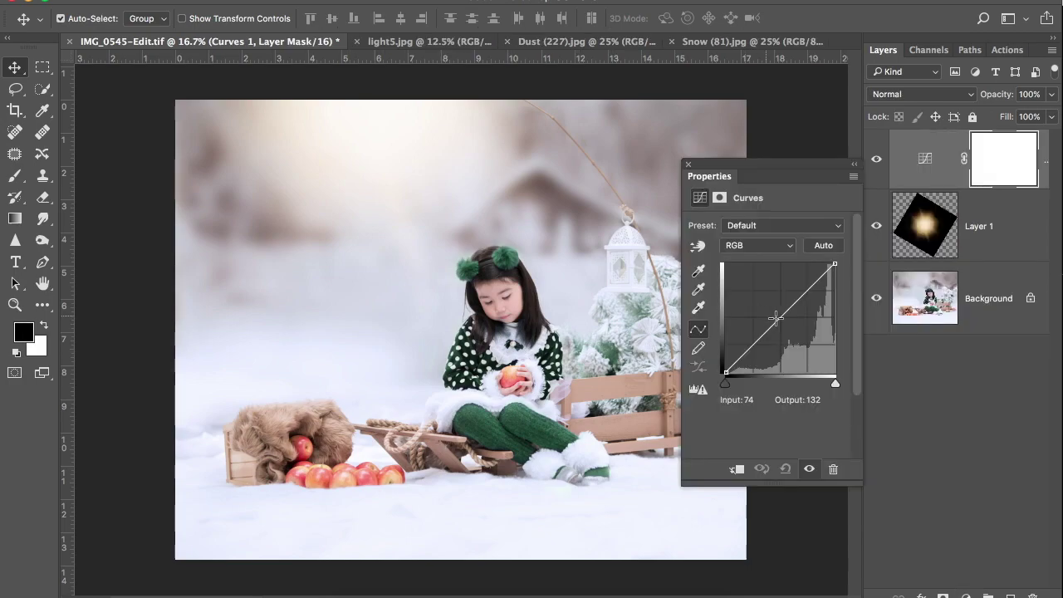
{"action": "left_click", "coordinate": [786, 326]}
{"action": "left_click_drag", "start_coordinate": [786, 325], "coordinate": [791, 328]}
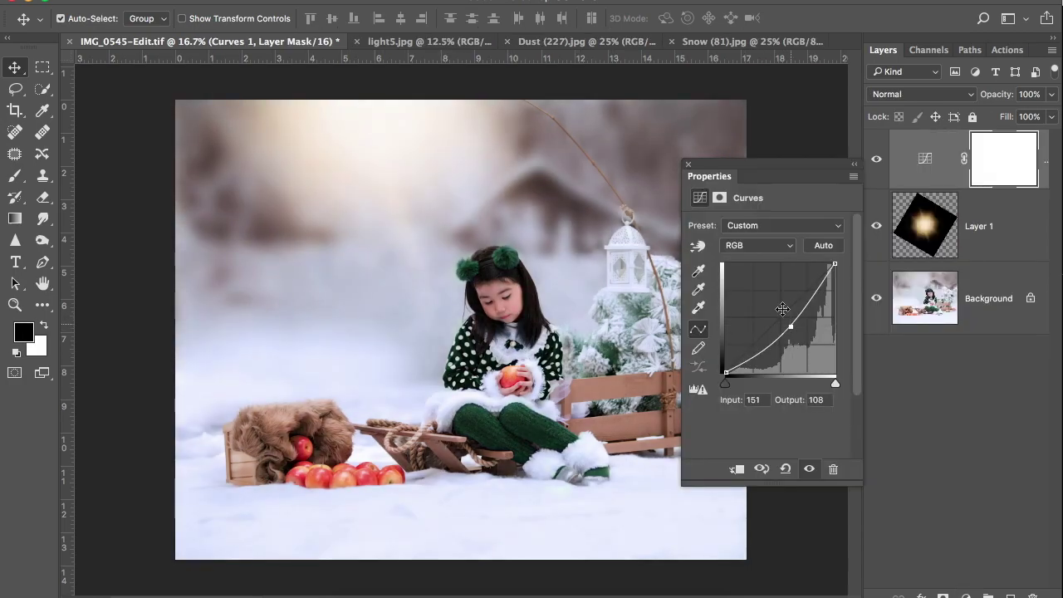
{"action": "left_click", "coordinate": [689, 166]}
Paint black on the Curves mask with a 600+ px, 0% hardness brush over the glowing top.
{"action": "key", "text": "b"}
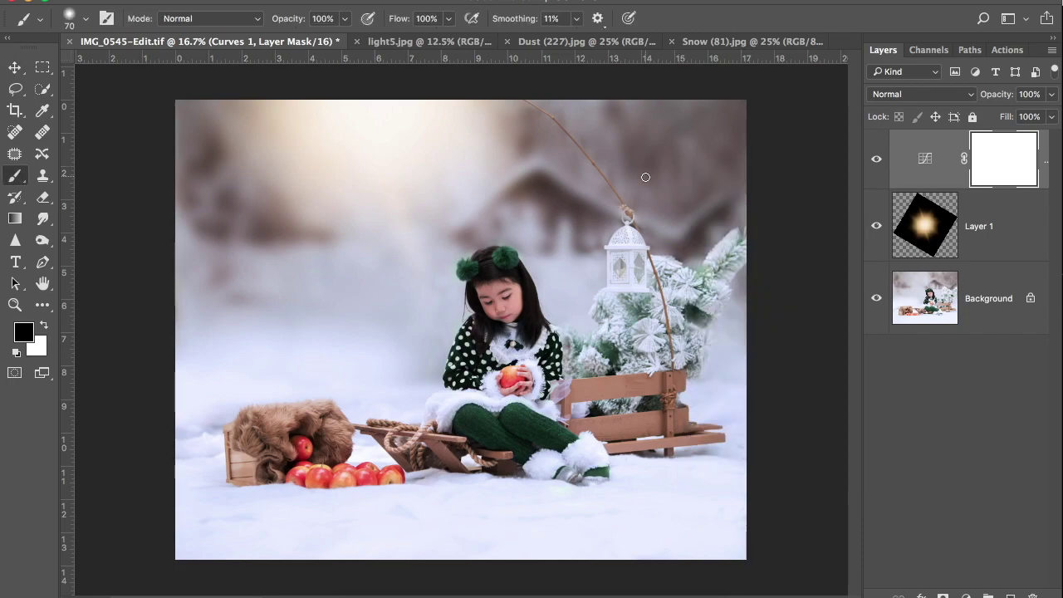
{"action": "key", "text": "bracketright"}
{"action": "key", "text": "bracketright"}
{"action": "key", "text": "bracketright"}
{"action": "key", "text": "bracketright"}
{"action": "key", "text": "bracketright"}
{"action": "key", "text": "bracketright"}
{"action": "key", "text": "bracketright"}
{"action": "right_click", "coordinate": [646, 176]}
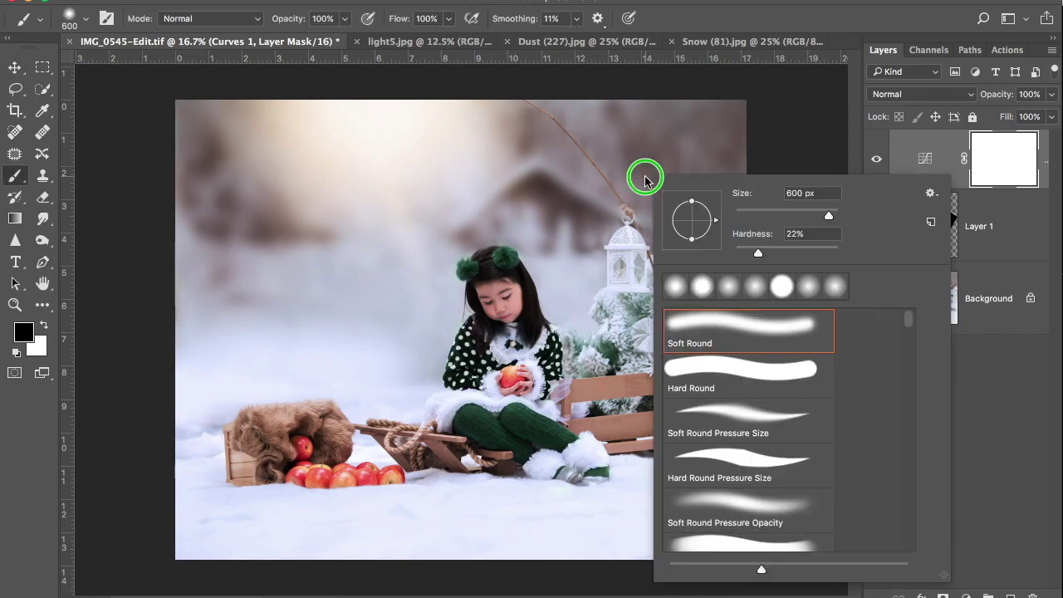
{"action": "left_click", "coordinate": [756, 249]}
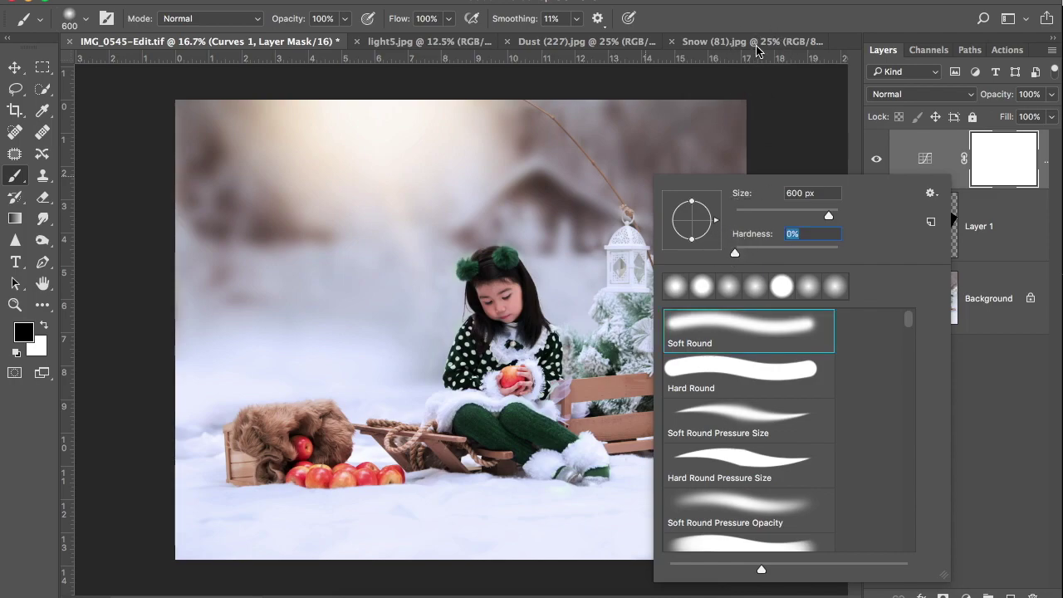
{"action": "key", "text": "Return"}
{"action": "key", "text": "bracketright"}
{"action": "key", "text": "bracketright"}
{"action": "key", "text": "bracketright"}
{"action": "key", "text": "bracketright"}
{"action": "key", "text": "bracketright"}
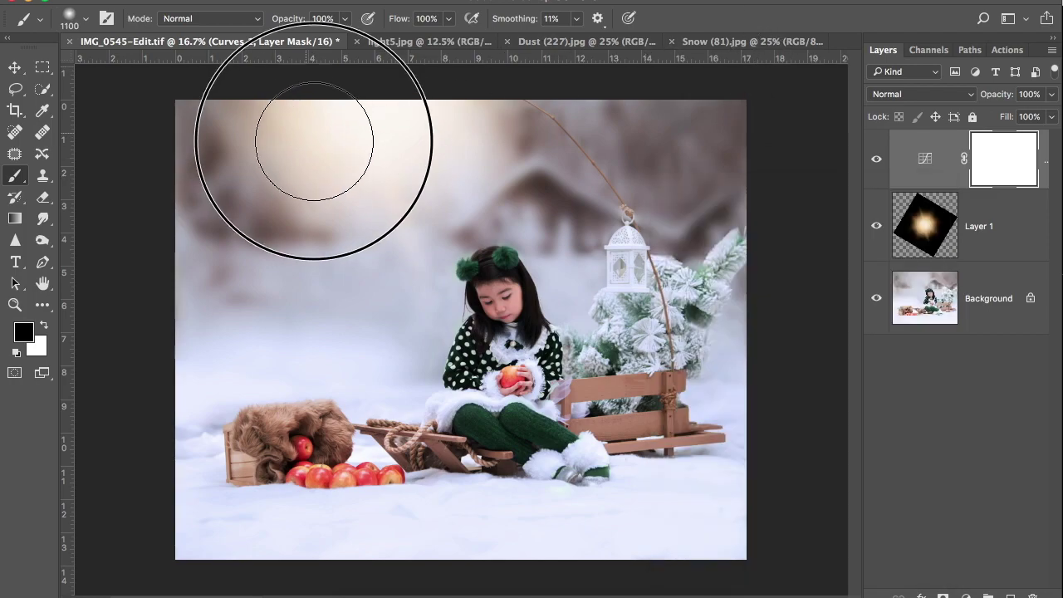
{"action": "left_click_drag", "start_coordinate": [396, 190], "coordinate": [427, 130]}
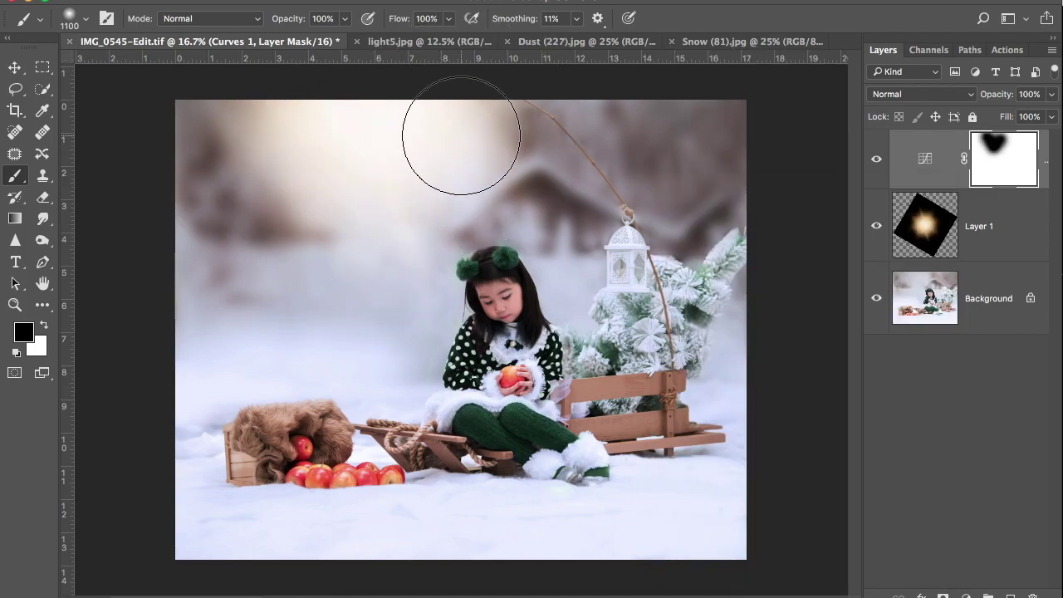
{"action": "mouse_move", "coordinate": [401, 197]}
{"action": "left_mouse_down"}
{"action": "mouse_move", "coordinate": [380, 166]}
{"action": "mouse_move", "coordinate": [368, 172]}
{"action": "mouse_move", "coordinate": [365, 249]}
{"action": "mouse_move", "coordinate": [465, 323]}
{"action": "mouse_move", "coordinate": [463, 368]}
{"action": "mouse_move", "coordinate": [274, 391]}
{"action": "mouse_move", "coordinate": [499, 391]}
{"action": "mouse_move", "coordinate": [506, 347]}
{"action": "mouse_move", "coordinate": [658, 327]}
{"action": "mouse_move", "coordinate": [656, 423]}
{"action": "mouse_move", "coordinate": [501, 327]}
{"action": "mouse_move", "coordinate": [514, 416]}
{"action": "mouse_move", "coordinate": [290, 406]}
{"action": "mouse_move", "coordinate": [328, 354]}
{"action": "mouse_move", "coordinate": [206, 436]}
{"action": "left_mouse_up"}
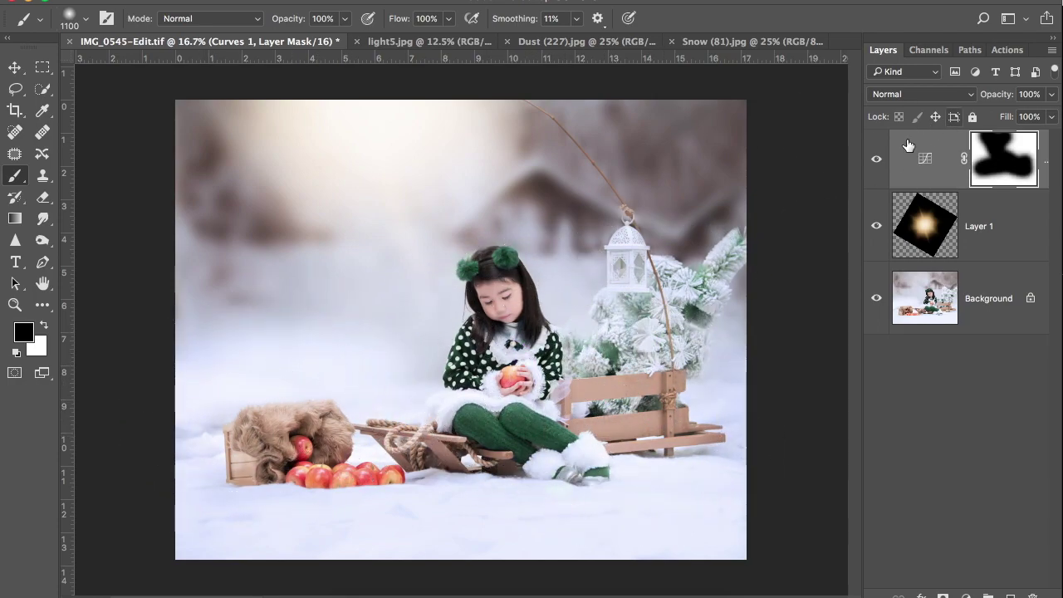
Compare the portrait with and without the Curves darkening.
{"action": "left_click", "coordinate": [876, 159]}
{"action": "left_click", "coordinate": [877, 162]}
{"action": "left_click", "coordinate": [877, 162]}
{"action": "left_click", "coordinate": [877, 162]}
{"action": "left_click", "coordinate": [876, 163]}
{"action": "left_click", "coordinate": [877, 163]}
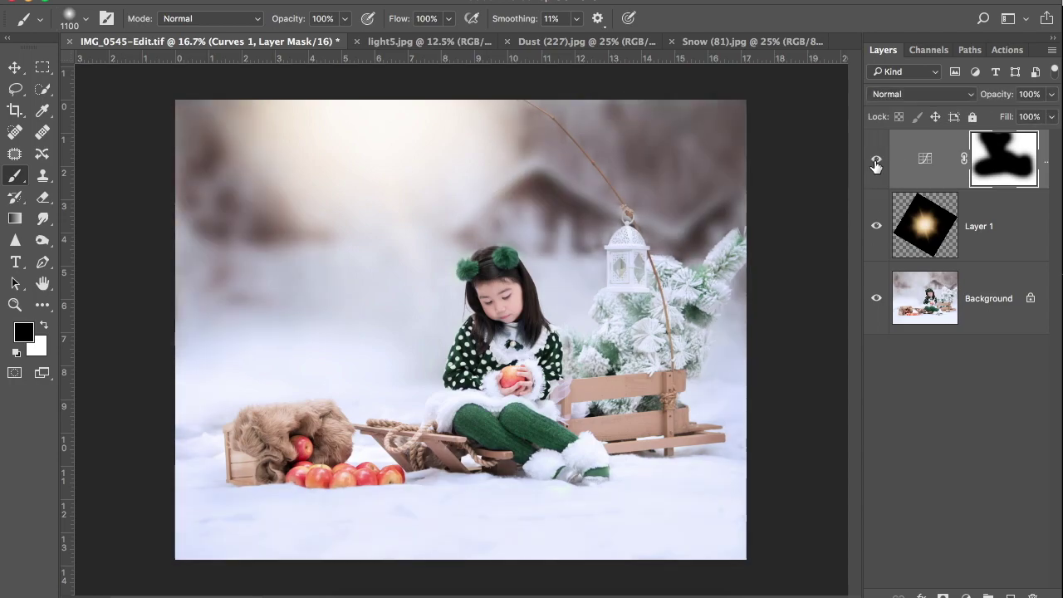
{"action": "left_click", "coordinate": [407, 42]}
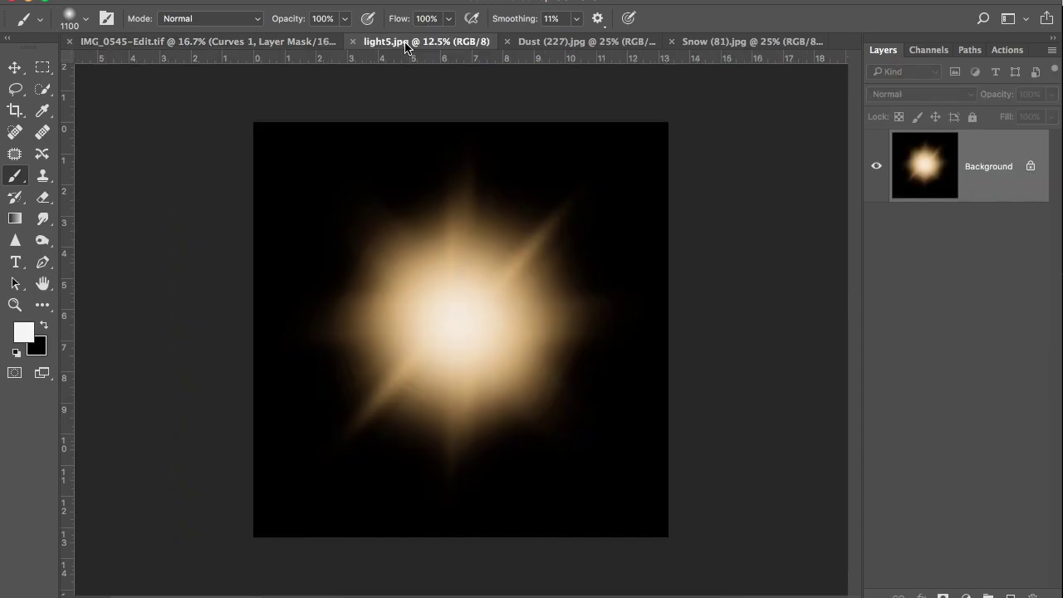
Close light5.jpg and drag Dust (227).jpg into the IMG_0545 portrait as a new layer.
{"action": "left_click", "coordinate": [356, 43]}
{"action": "left_click", "coordinate": [403, 42]}
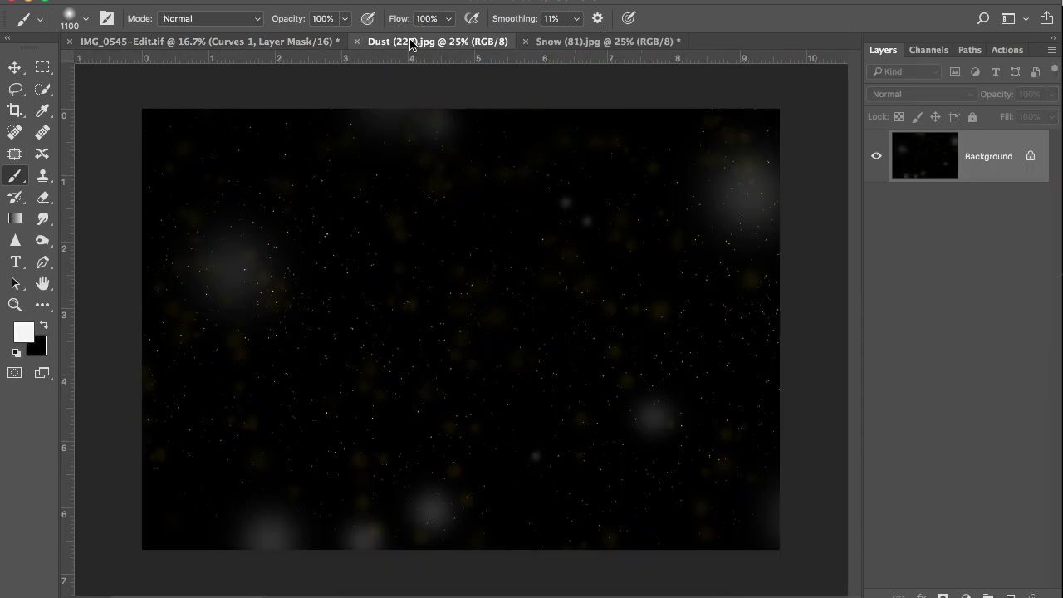
{"action": "key", "text": "v"}
{"action": "mouse_move", "coordinate": [405, 75]}
{"action": "left_mouse_down"}
{"action": "mouse_move", "coordinate": [280, 99]}
{"action": "mouse_move", "coordinate": [275, 51]}
{"action": "mouse_move", "coordinate": [605, 369]}
{"action": "mouse_move", "coordinate": [553, 285]}
{"action": "mouse_move", "coordinate": [532, 221]}
{"action": "left_mouse_up"}
Scale the dust layer up to 171% with Free Transform, centred over the portrait.
{"action": "key", "text": "ctrl+t"}
{"action": "left_click_drag", "start_coordinate": [675, 415], "coordinate": [825, 507]}
{"action": "left_click_drag", "start_coordinate": [748, 413], "coordinate": [739, 398]}
{"action": "key", "text": "Return"}
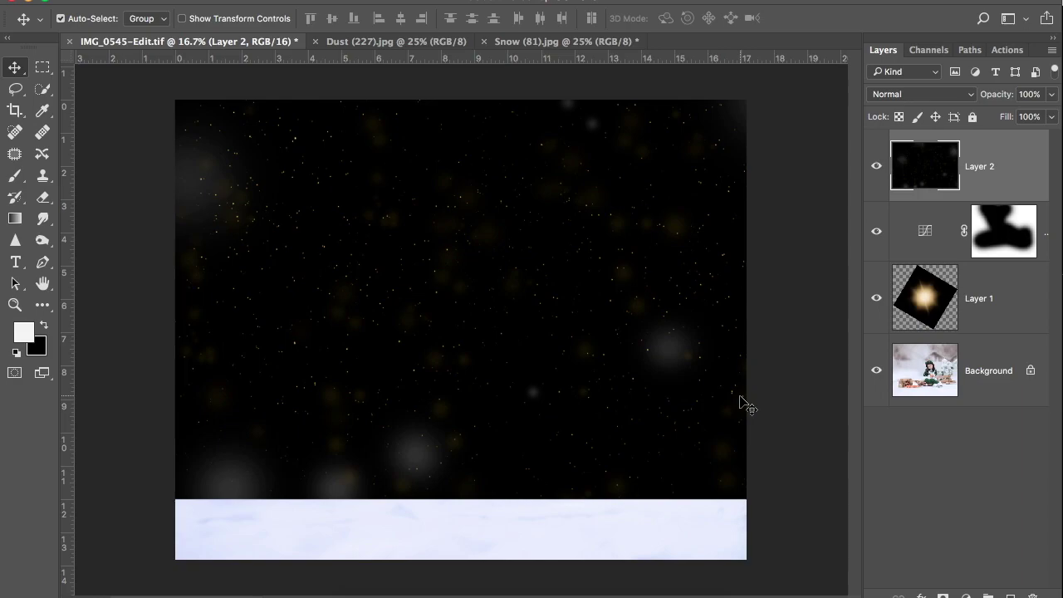
Set the dust layer's Hue/Saturation to Saturation -100 for grey specks.
{"action": "key", "text": "super+u"}
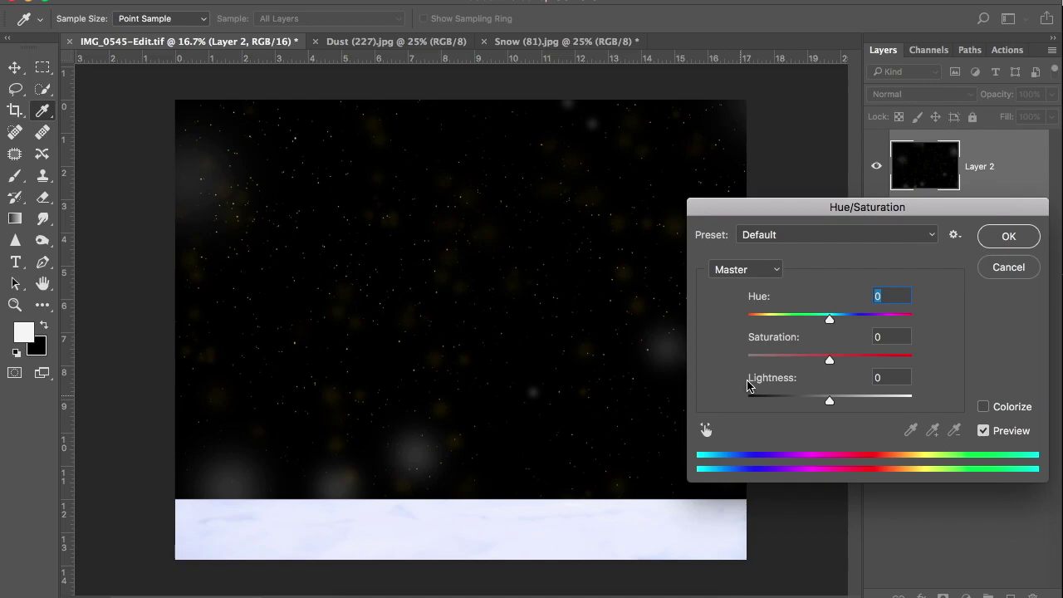
{"action": "key", "text": "Escape"}
{"action": "key", "text": "super+u"}
{"action": "left_click_drag", "start_coordinate": [829, 359], "coordinate": [748, 359]}
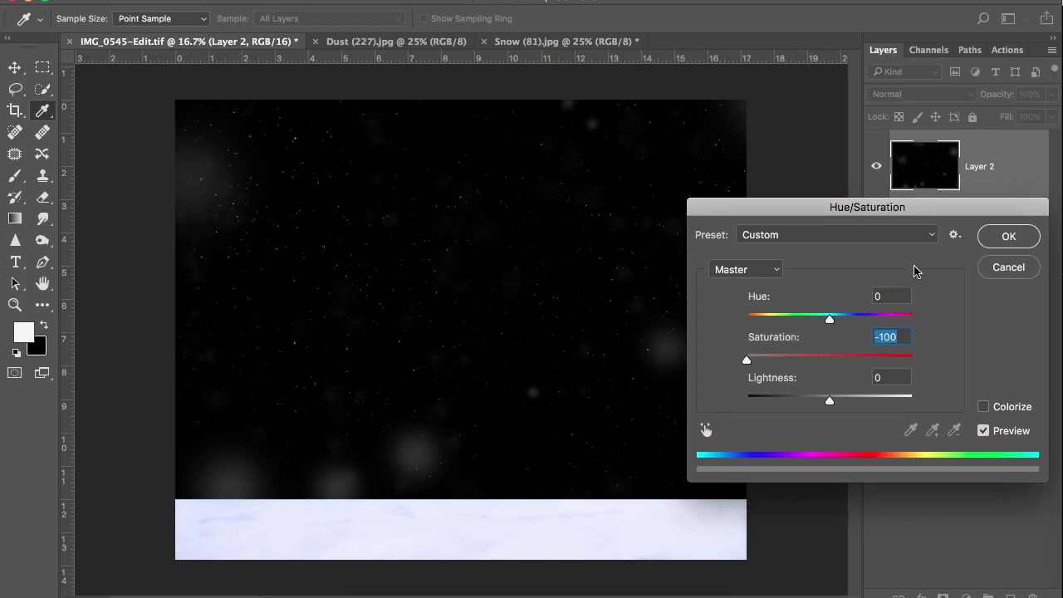
{"action": "left_click", "coordinate": [1007, 237]}
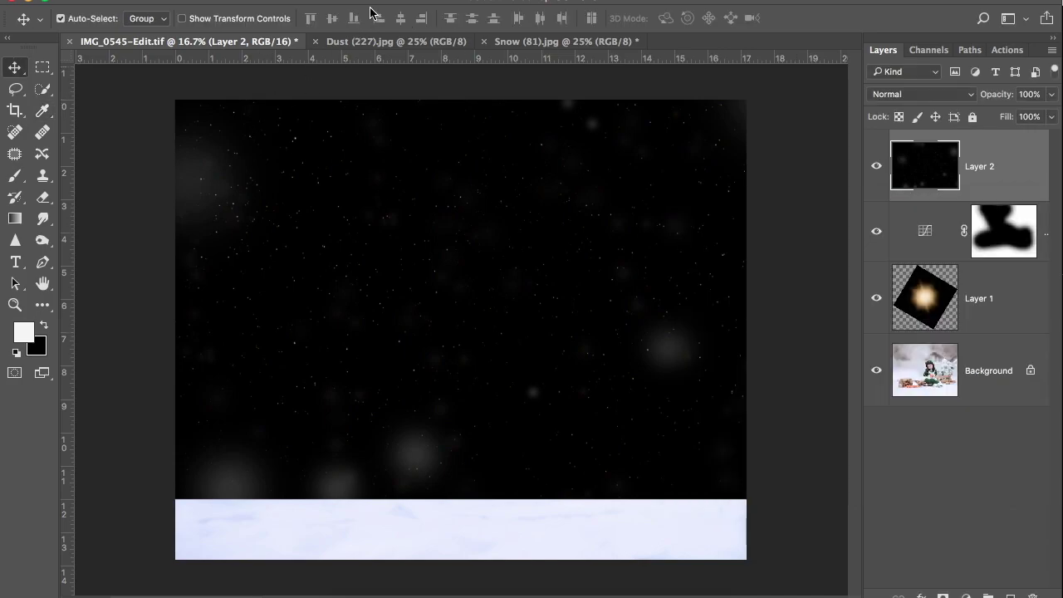
Set Layer 2's blend mode to Screen and compare it on and off.
{"action": "left_click", "coordinate": [912, 94]}
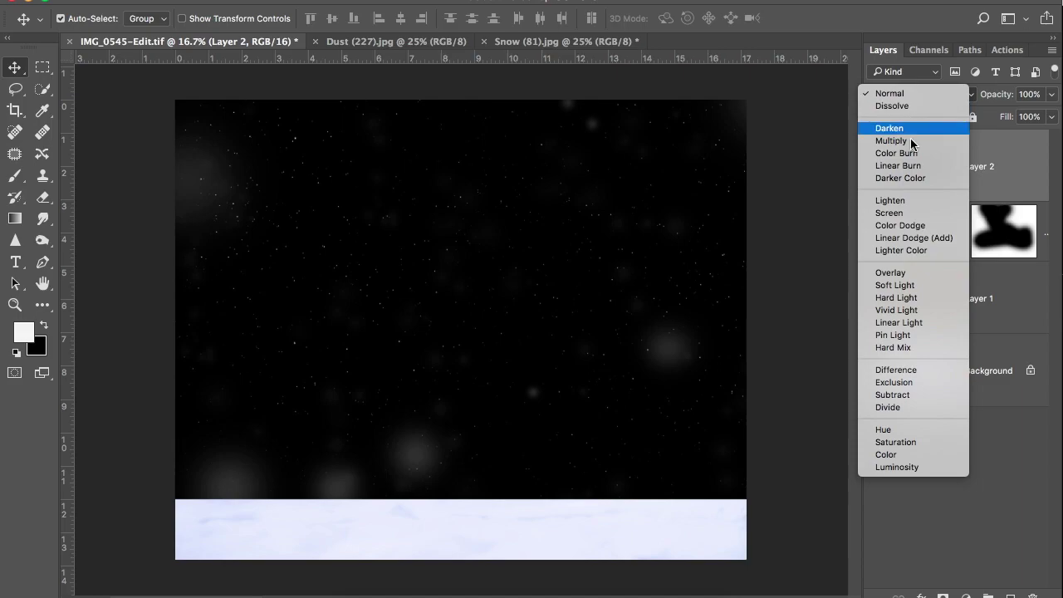
{"action": "left_click", "coordinate": [912, 213]}
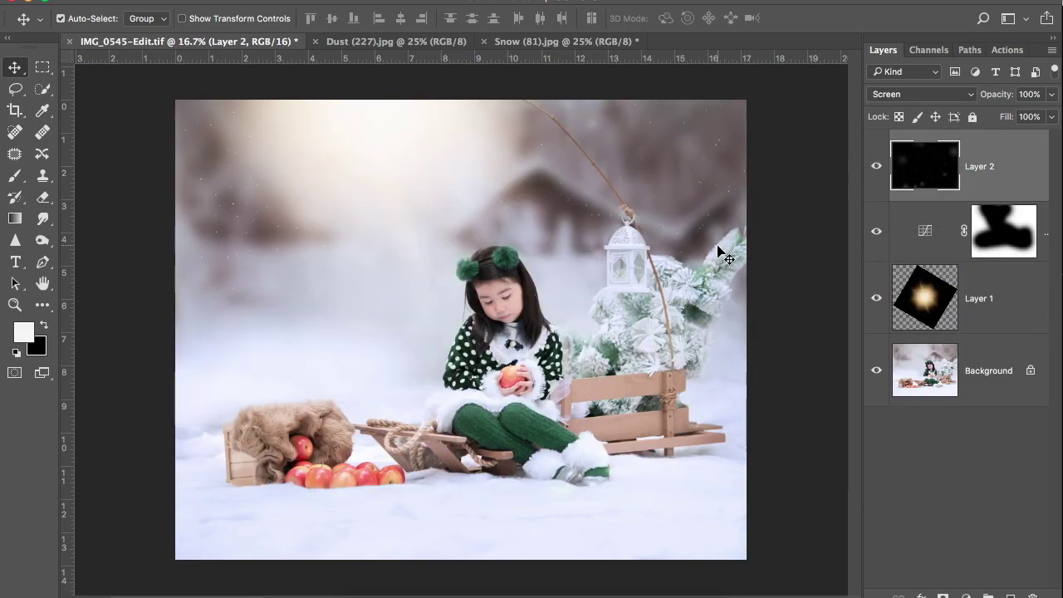
{"action": "key", "text": "super+equal"}
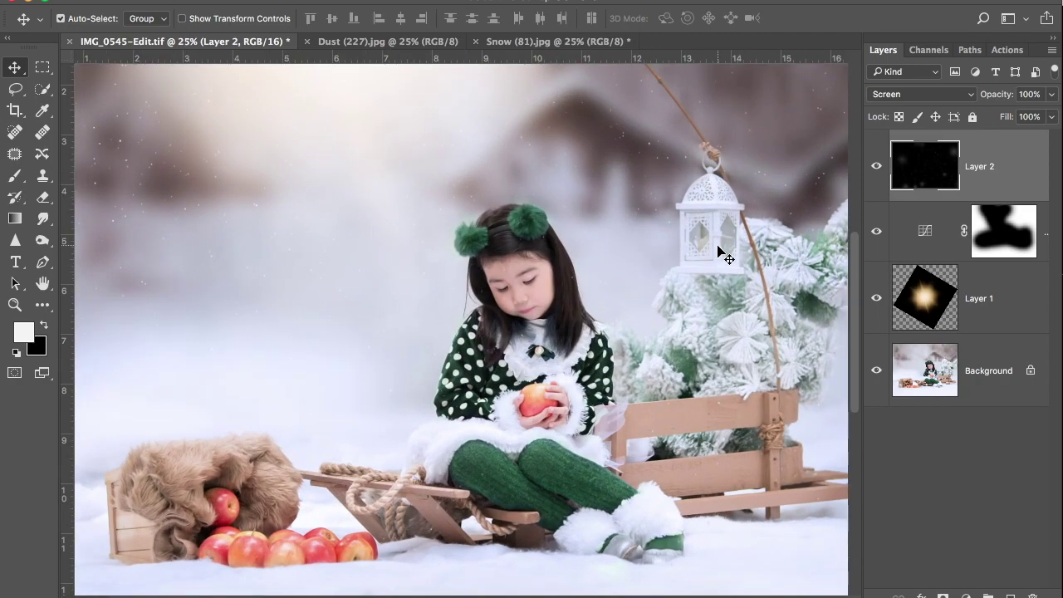
{"action": "key", "text": "super+minus"}
{"action": "left_click", "coordinate": [877, 167]}
{"action": "left_click", "coordinate": [877, 167]}
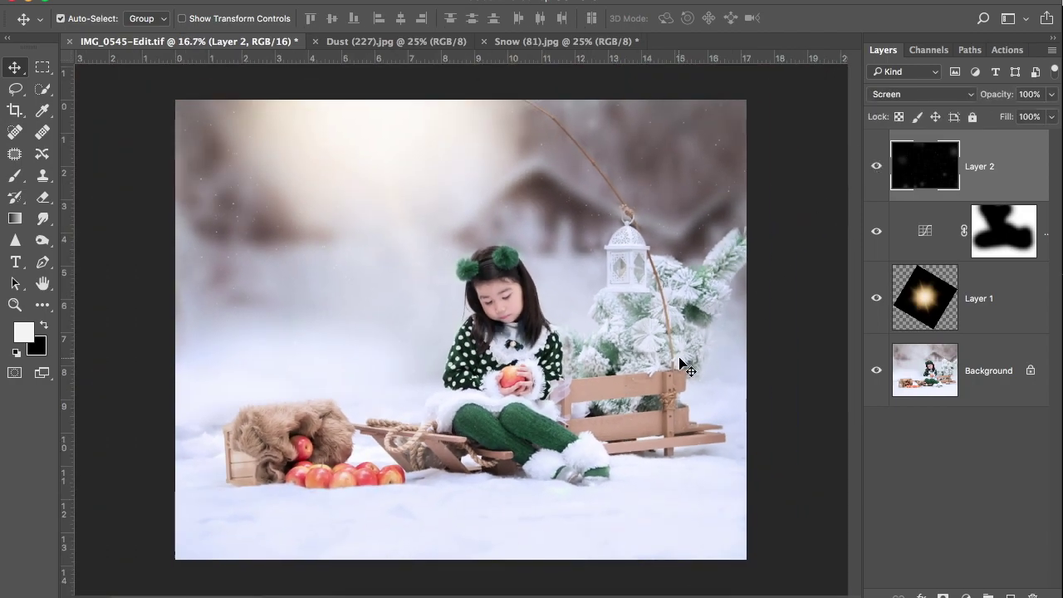
{"action": "key", "text": "super+equal"}
{"action": "left_click", "coordinate": [876, 167]}
{"action": "left_click", "coordinate": [877, 167]}
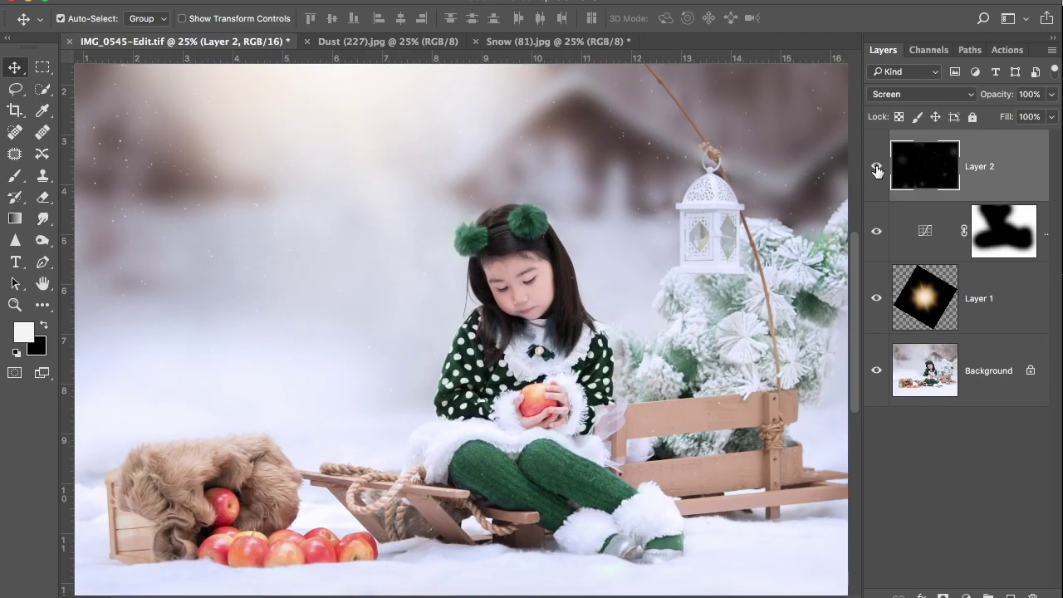
Apply a Gaussian Blur with Radius 5 to the dust layer.
{"action": "left_click", "coordinate": [409, 1]}
{"action": "mouse_move", "coordinate": [465, 188]}
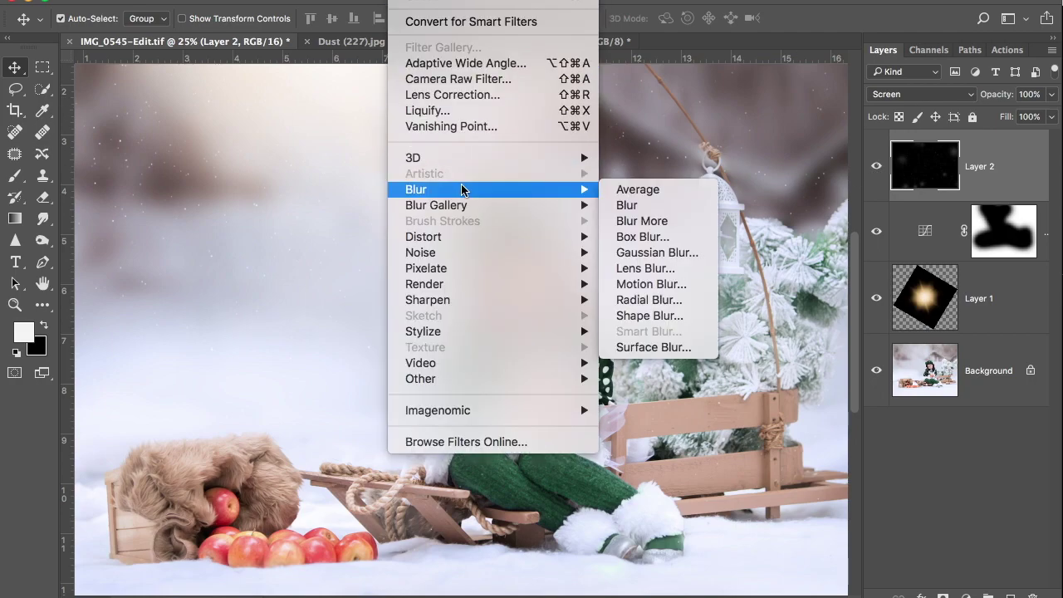
{"action": "left_click", "coordinate": [643, 249]}
{"action": "type", "text": "5"}
{"action": "left_click", "coordinate": [548, 182]}
{"action": "scroll", "coordinate": [554, 190], "scroll_direction": "down", "scroll_amount": 1}
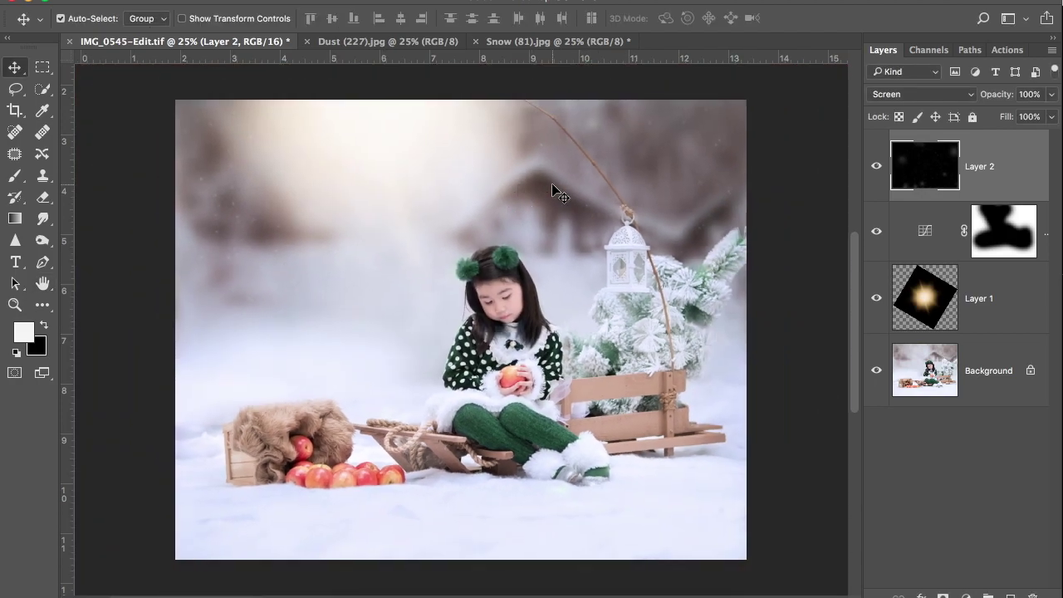
{"action": "scroll", "coordinate": [553, 190], "scroll_direction": "up", "scroll_amount": 2}
{"action": "scroll", "coordinate": [554, 191], "scroll_direction": "down", "scroll_amount": 2}
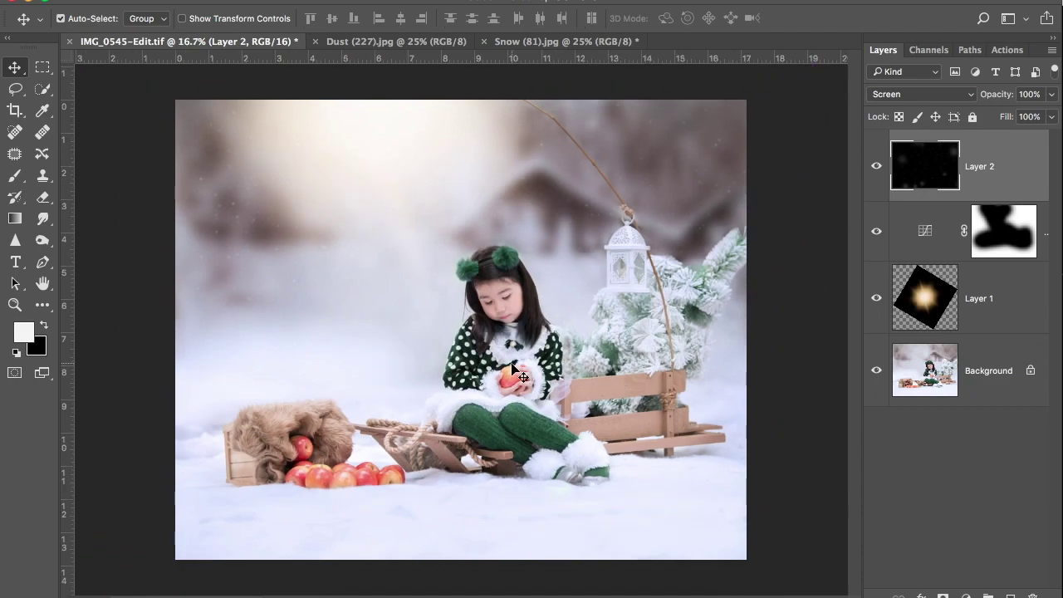
{"action": "scroll", "coordinate": [512, 368], "scroll_direction": "up", "scroll_amount": 1}
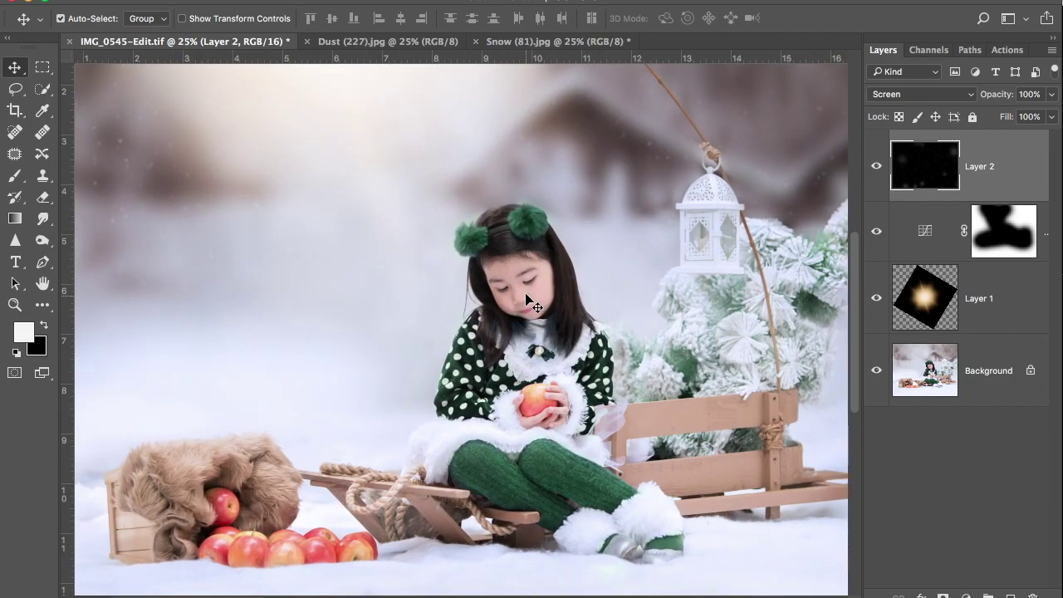
Erase the dust specks over the girl with a 600 px eraser, then bring up Dust (227).jpg.
{"action": "key", "text": "e"}
{"action": "key", "text": "bracketleft"}
{"action": "key", "text": "bracketleft"}
{"action": "key", "text": "bracketleft"}
{"action": "key", "text": "bracketleft"}
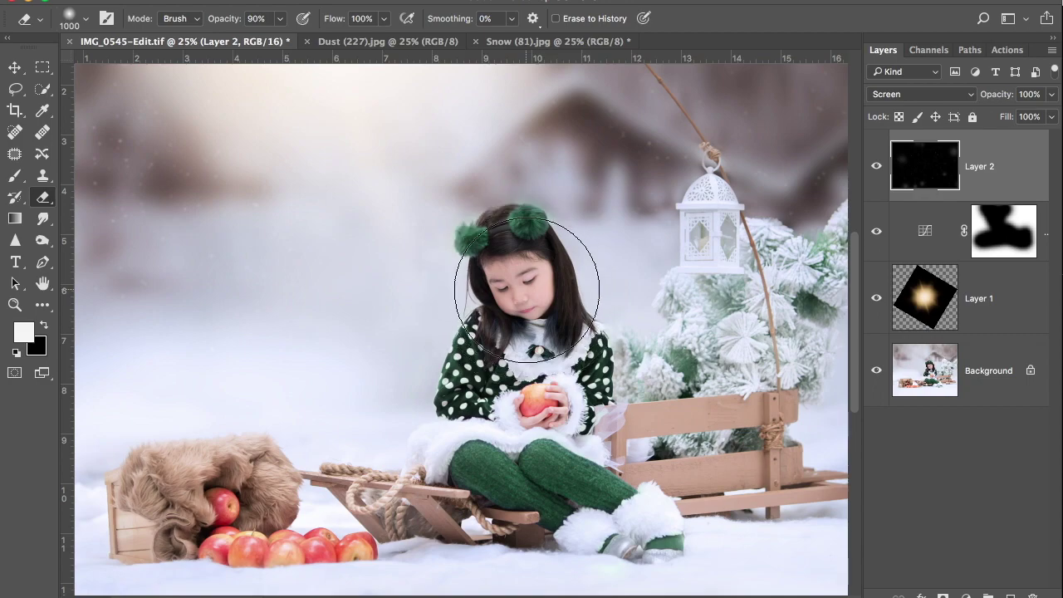
{"action": "right_click", "coordinate": [527, 294]}
{"action": "key", "text": "Escape"}
{"action": "key", "text": "bracketleft"}
{"action": "key", "text": "bracketleft"}
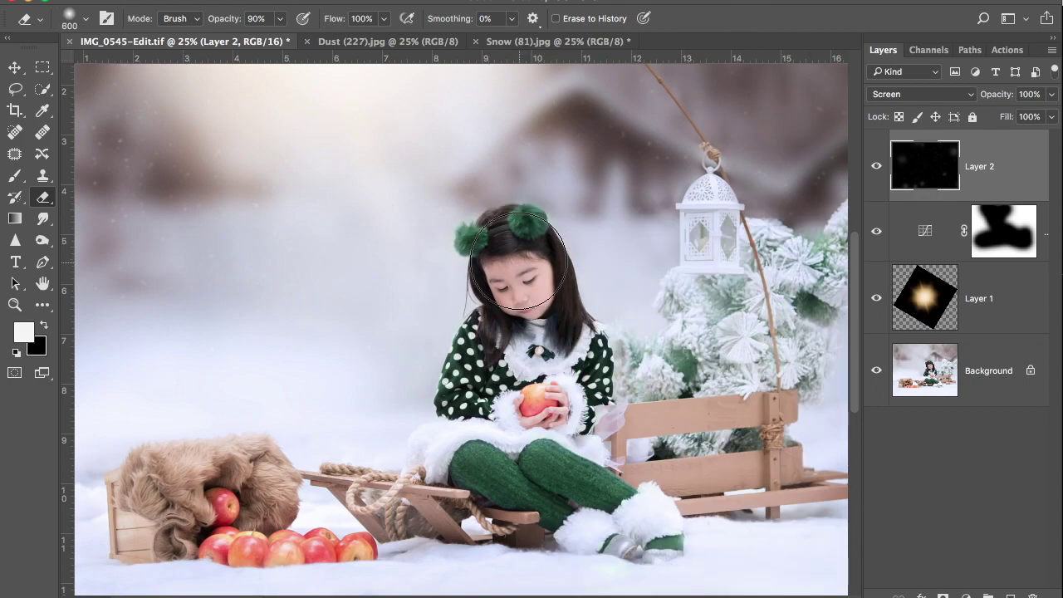
{"action": "mouse_move", "coordinate": [479, 393]}
{"action": "left_mouse_down"}
{"action": "mouse_move", "coordinate": [521, 389]}
{"action": "mouse_move", "coordinate": [527, 310]}
{"action": "mouse_move", "coordinate": [517, 265]}
{"action": "mouse_move", "coordinate": [568, 423]}
{"action": "mouse_move", "coordinate": [543, 431]}
{"action": "mouse_move", "coordinate": [559, 476]}
{"action": "mouse_move", "coordinate": [591, 492]}
{"action": "mouse_move", "coordinate": [515, 484]}
{"action": "mouse_move", "coordinate": [531, 314]}
{"action": "mouse_move", "coordinate": [520, 264]}
{"action": "mouse_move", "coordinate": [543, 369]}
{"action": "mouse_move", "coordinate": [601, 396]}
{"action": "mouse_move", "coordinate": [570, 418]}
{"action": "left_mouse_up"}
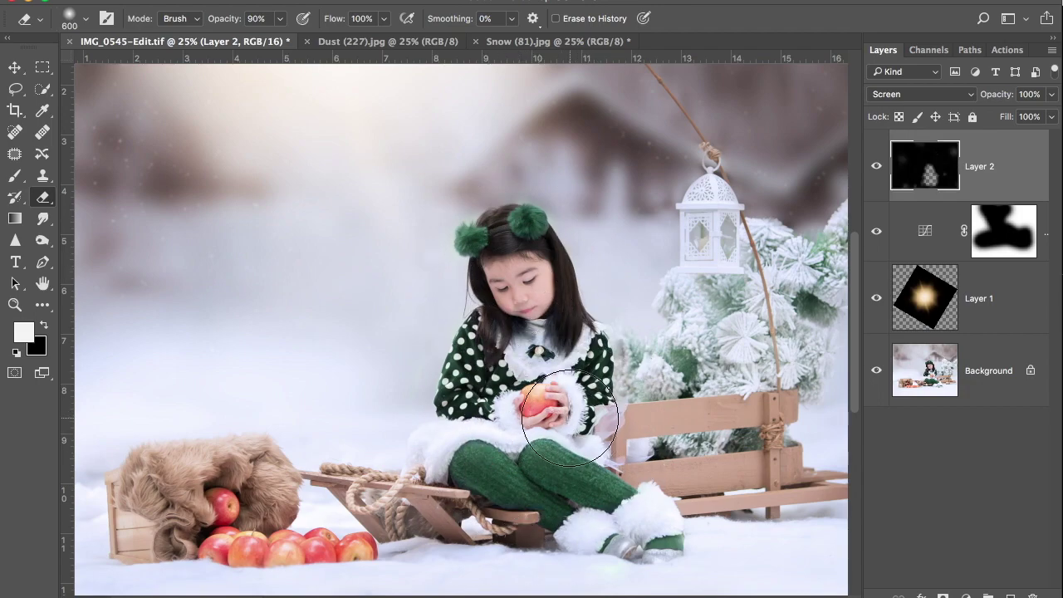
{"action": "key", "text": "super+minus"}
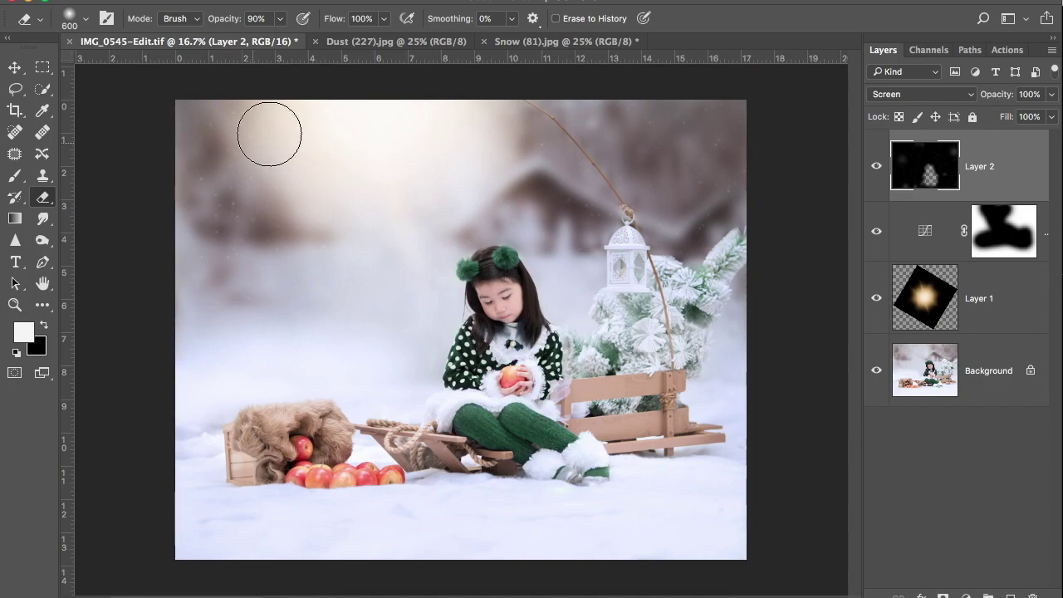
{"action": "left_click", "coordinate": [355, 41]}
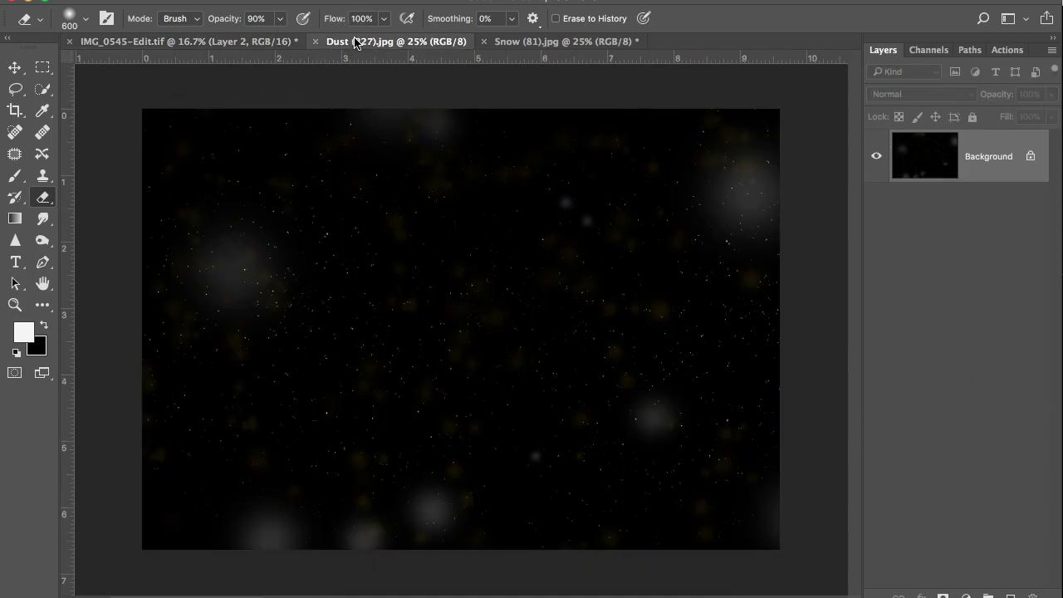
Close Dust (227).jpg and paste the whole Snow (81).jpg gradient into IMG_0545-Edit.
{"action": "left_click", "coordinate": [314, 41]}
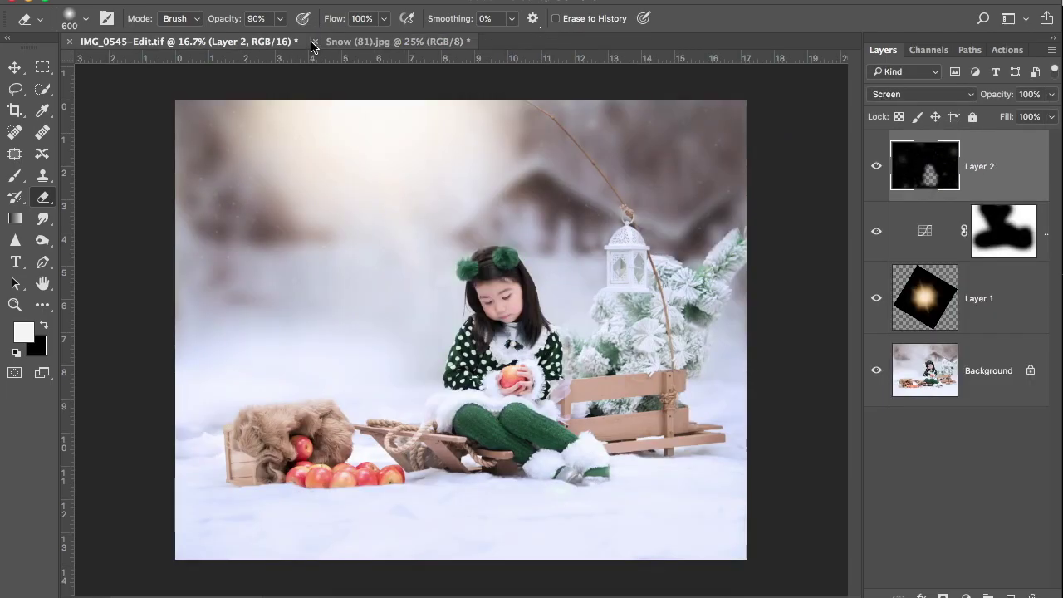
{"action": "left_click", "coordinate": [394, 41]}
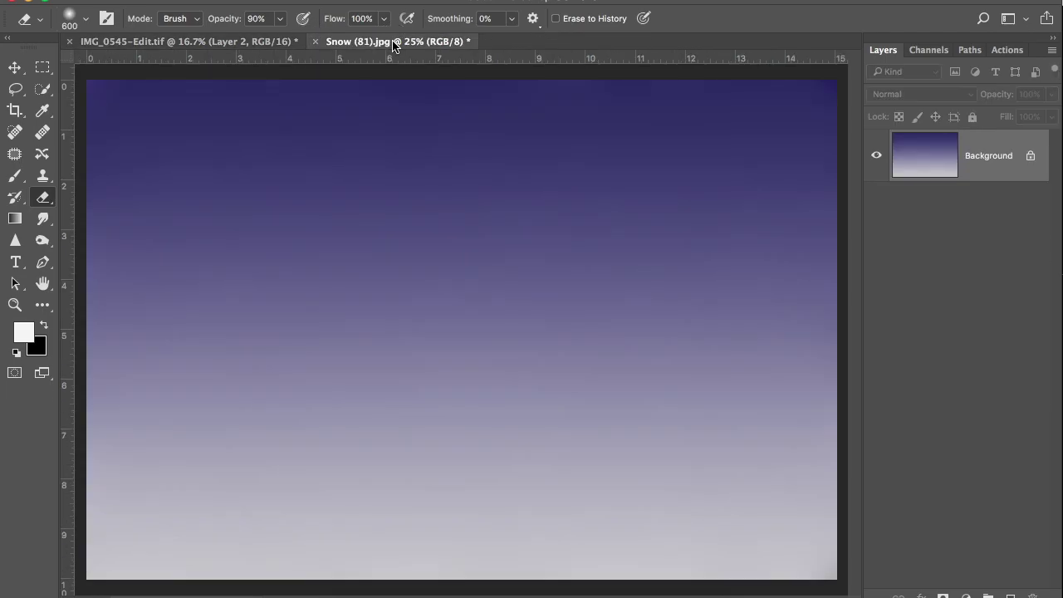
{"action": "key", "text": "super+a"}
{"action": "left_click", "coordinate": [278, 43]}
{"action": "key", "text": "v"}
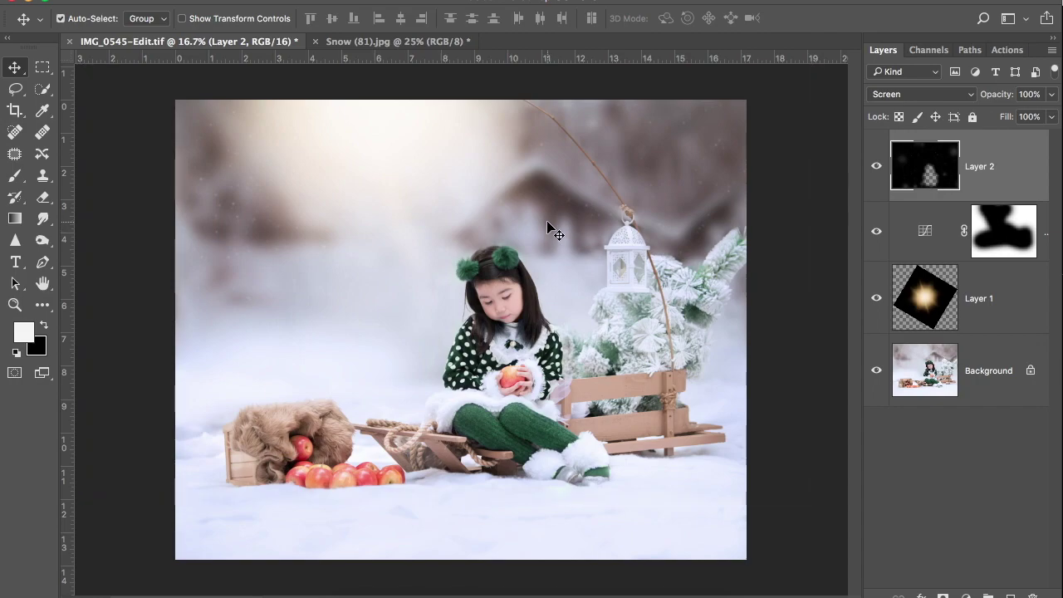
{"action": "key", "text": "super+v"}
Stretch the gradient layer to 139.76% × 180.02% so it covers the whole canvas.
{"action": "key", "text": "super+t"}
{"action": "left_click_drag", "start_coordinate": [711, 164], "coordinate": [807, 108]}
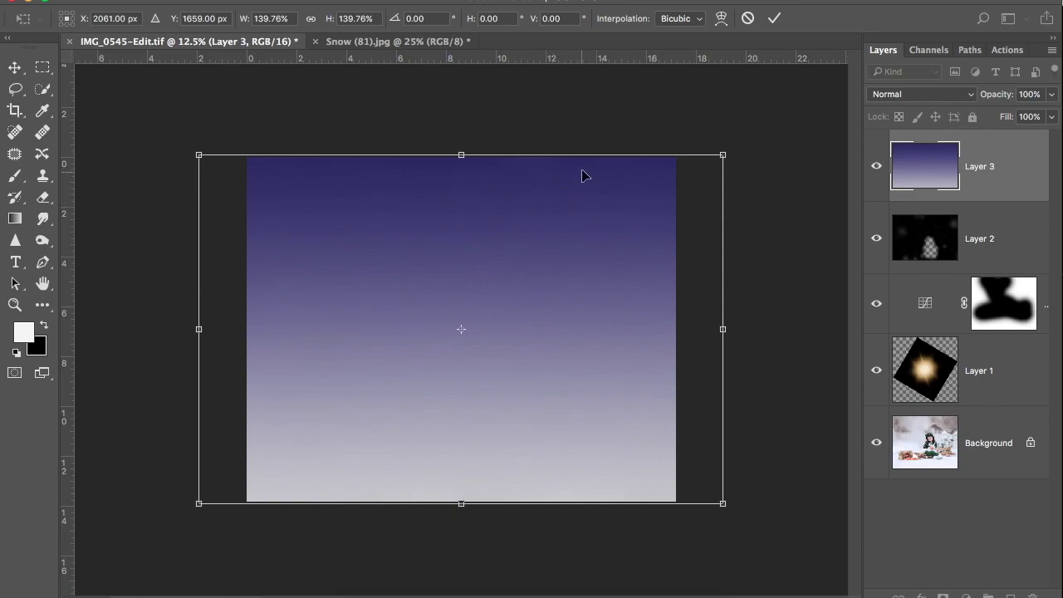
{"action": "left_click_drag", "start_coordinate": [587, 153], "coordinate": [604, 62]}
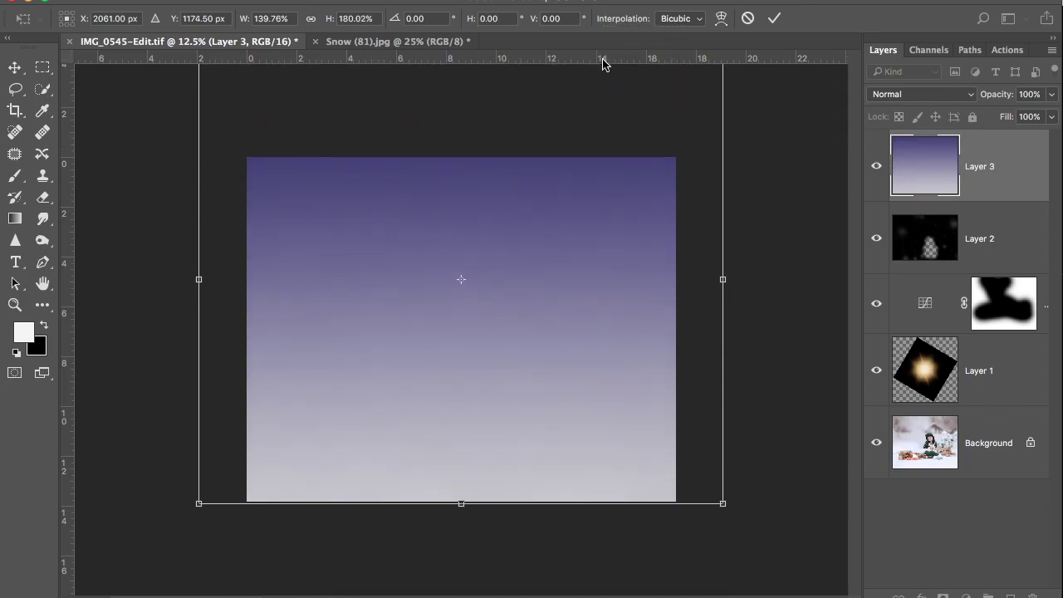
{"action": "key", "text": "super+plus"}
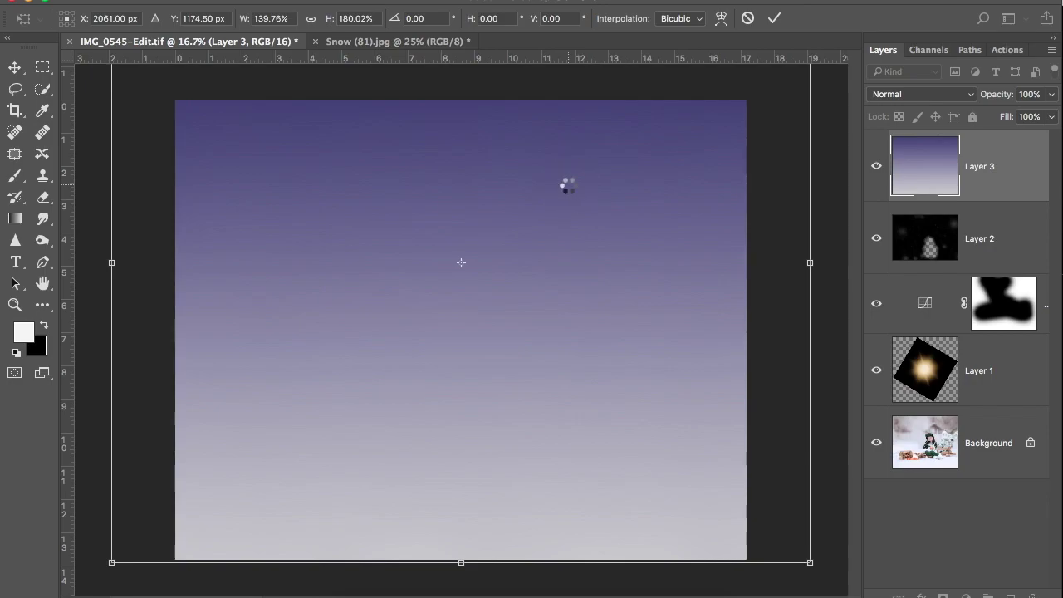
{"action": "key", "text": "Return"}
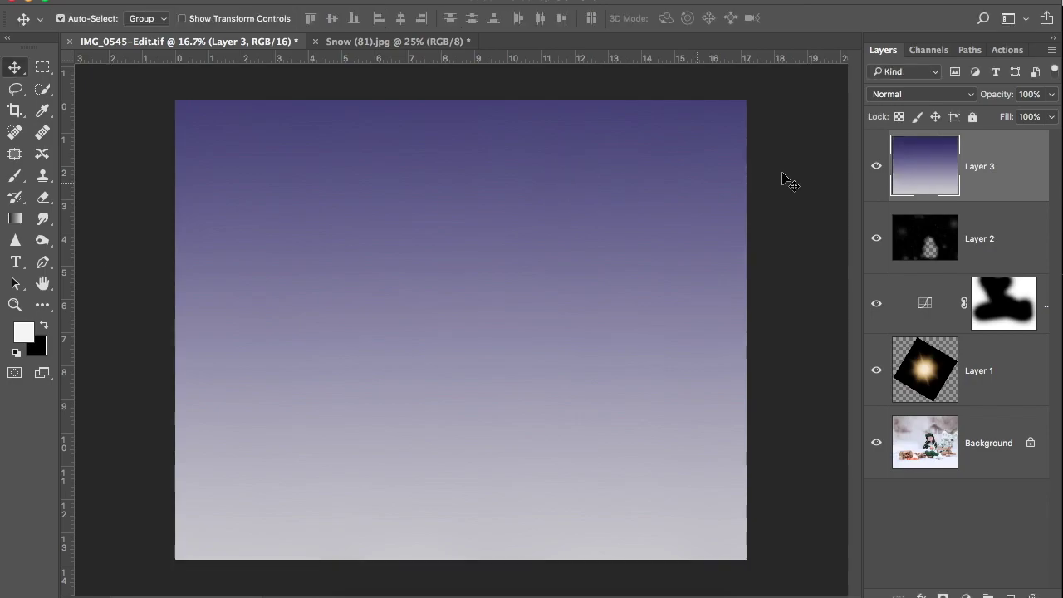
Blend Layer 3 in Screen mode and close Snow (81).jpg without saving.
{"action": "left_click", "coordinate": [911, 96]}
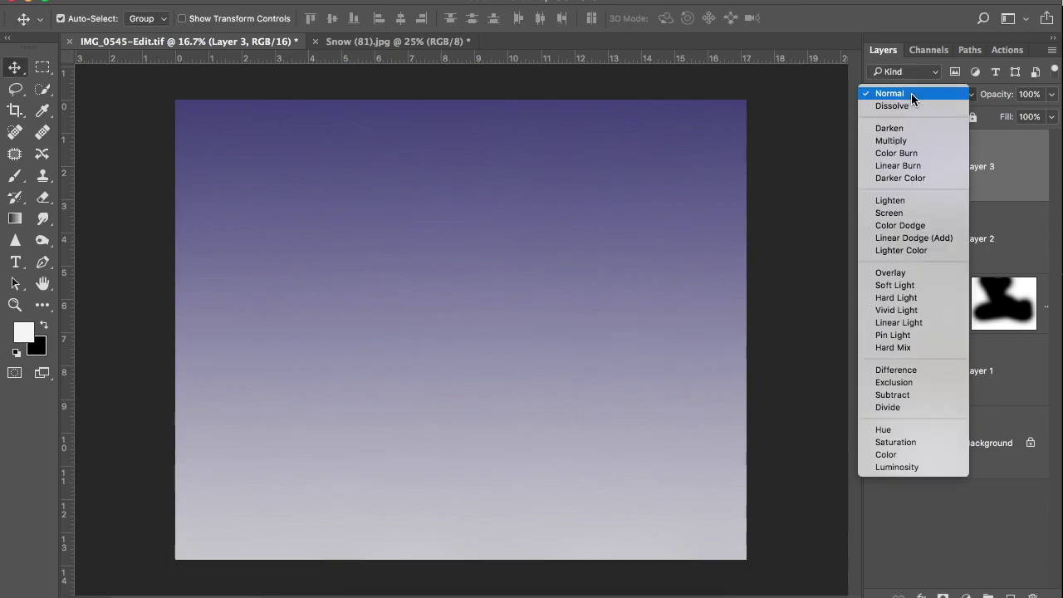
{"action": "left_click", "coordinate": [899, 211]}
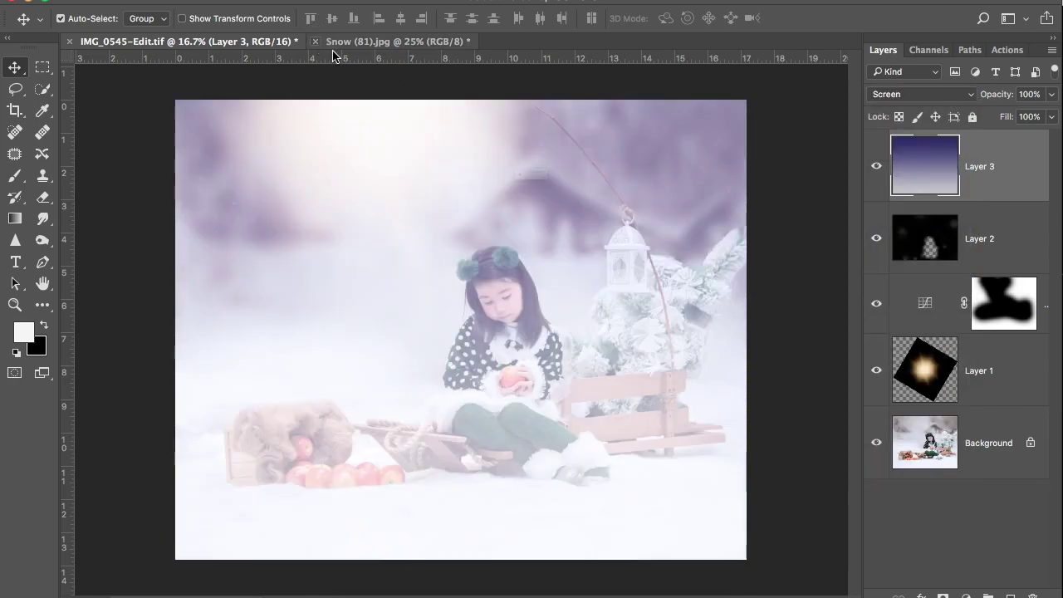
{"action": "left_click", "coordinate": [315, 40]}
{"action": "left_click", "coordinate": [589, 214]}
{"action": "left_click", "coordinate": [316, 41]}
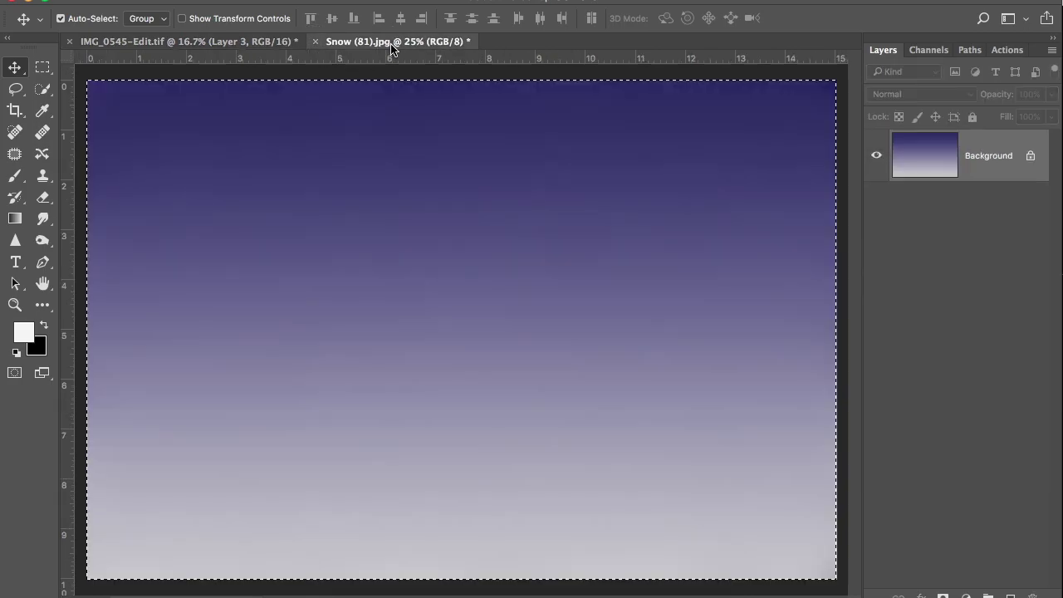
{"action": "left_click", "coordinate": [473, 214]}
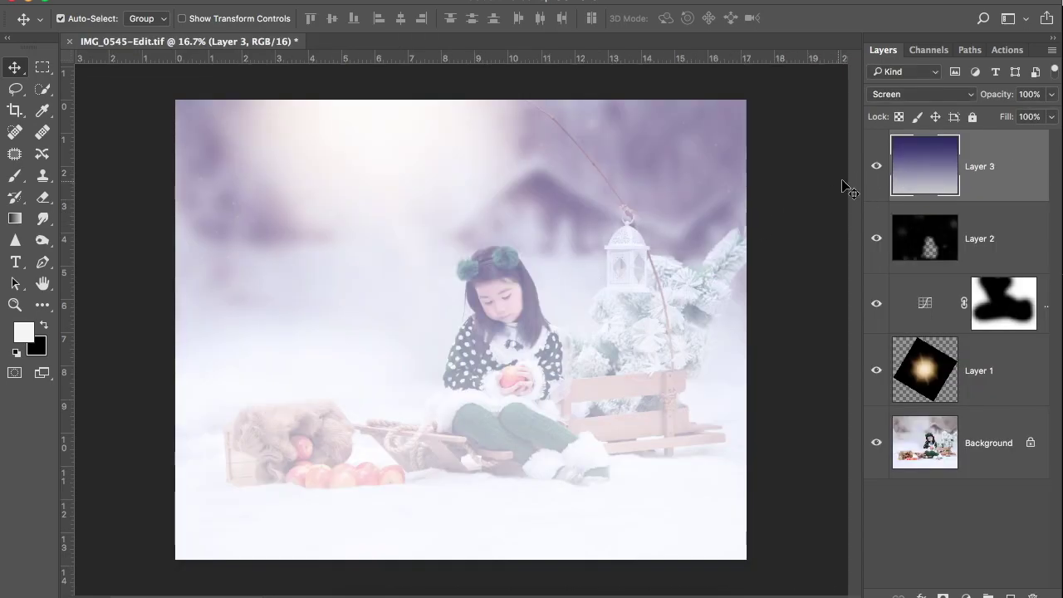
Lower the gradient layer's opacity to 35% and leave Layer 3 hidden.
{"action": "left_click", "coordinate": [877, 167]}
{"action": "left_click", "coordinate": [876, 167]}
{"action": "left_click", "coordinate": [876, 167]}
{"action": "left_click", "coordinate": [876, 167]}
{"action": "left_click", "coordinate": [1052, 94]}
{"action": "left_click_drag", "start_coordinate": [1047, 111], "coordinate": [1000, 117]}
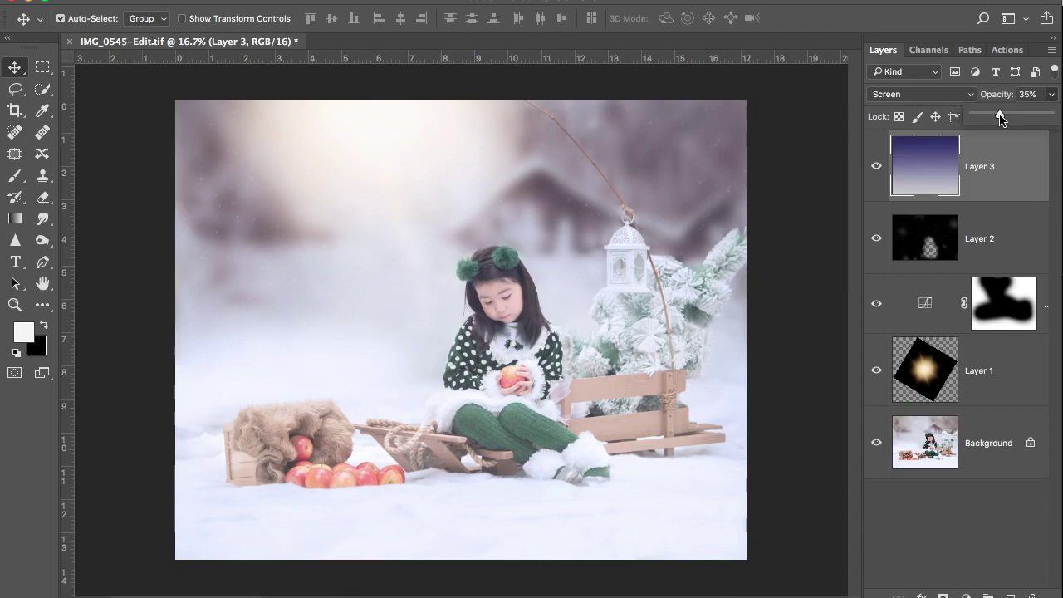
{"action": "left_click", "coordinate": [986, 165]}
{"action": "left_click", "coordinate": [886, 174]}
{"action": "left_click", "coordinate": [885, 174]}
{"action": "left_click", "coordinate": [886, 175]}
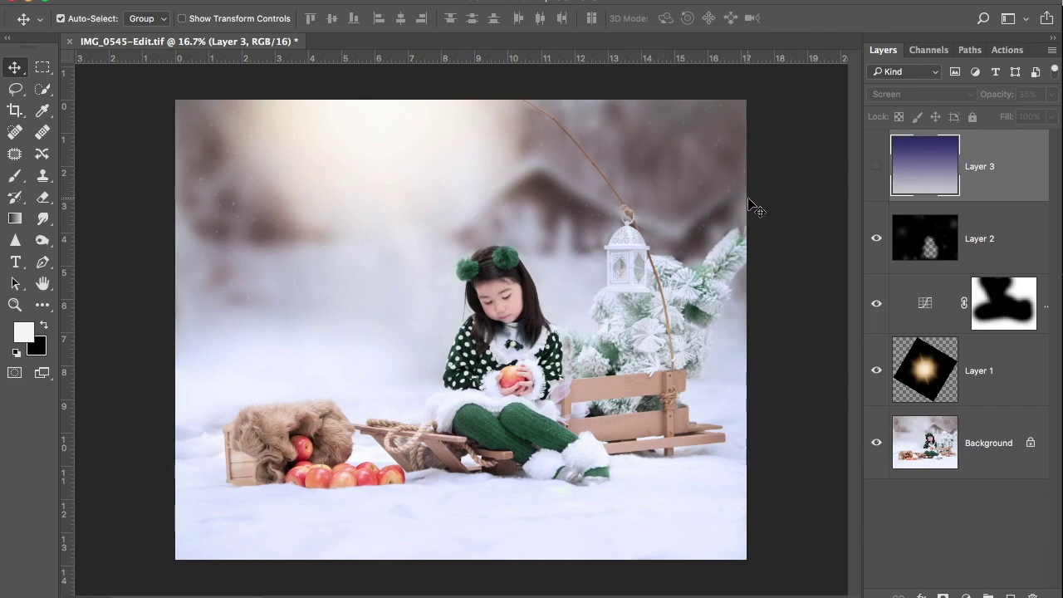
Toggle Layer 3's purple wash on and off, zooming in and out to compare.
{"action": "left_click", "coordinate": [875, 176]}
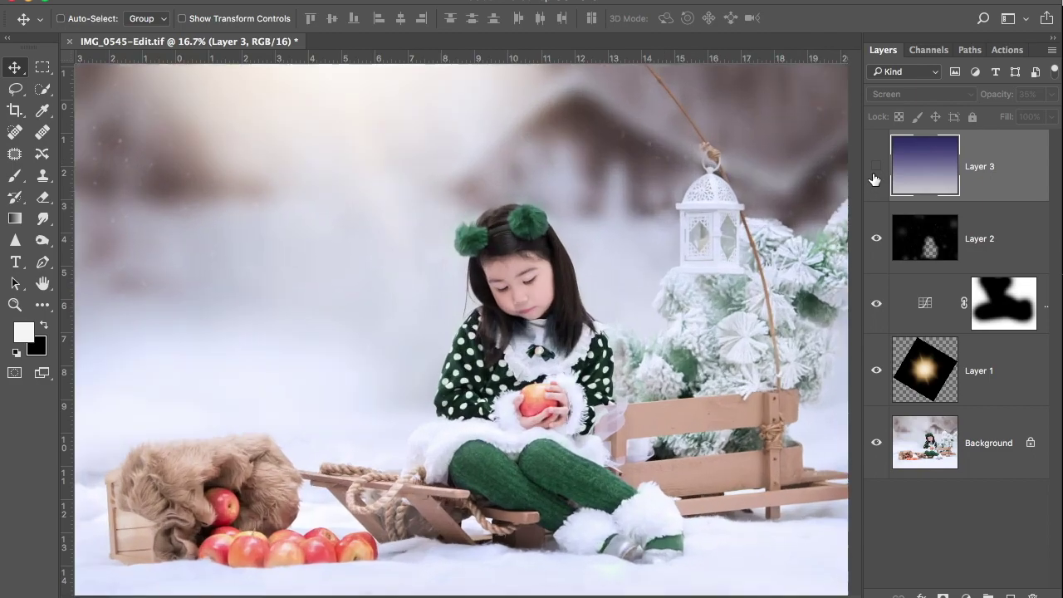
{"action": "left_click", "coordinate": [875, 176]}
{"action": "key", "text": "super+equal"}
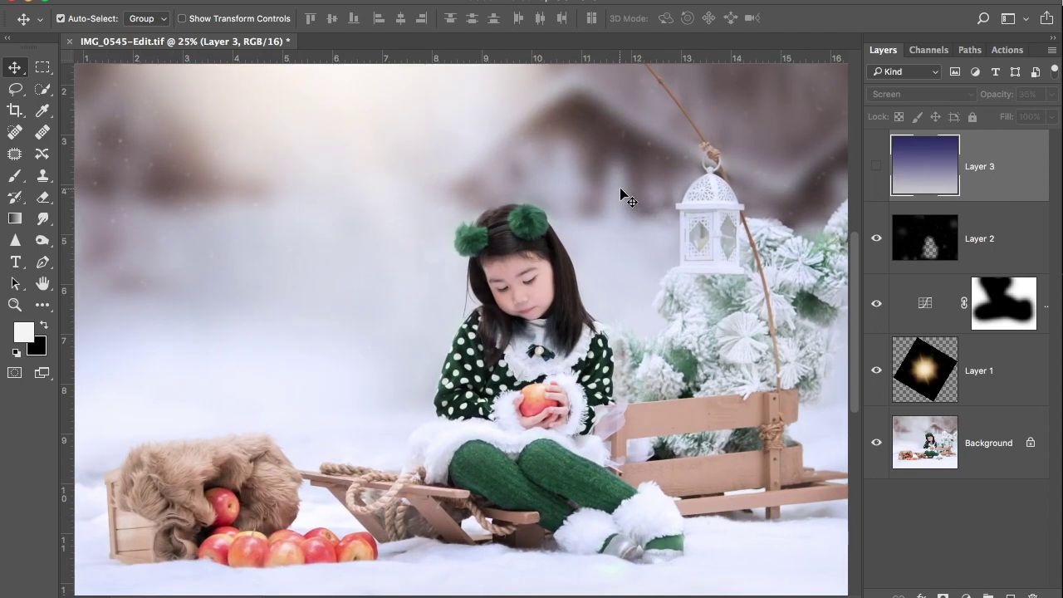
{"action": "key", "text": "super+minus"}
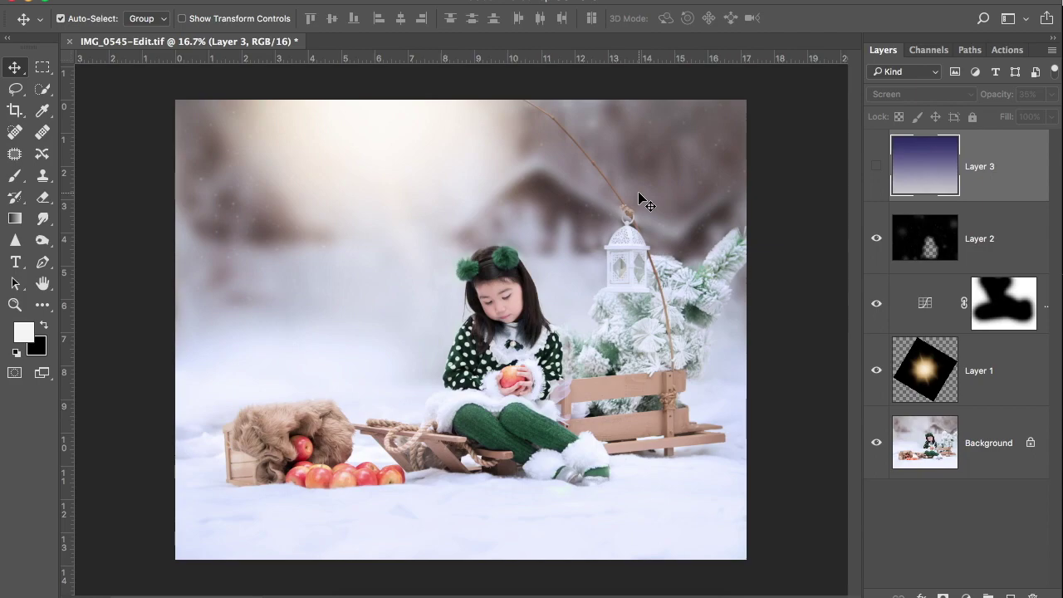
Leave the purple Screen wash at 35% visible after comparing, and add a white layer mask.
{"action": "left_click", "coordinate": [874, 169]}
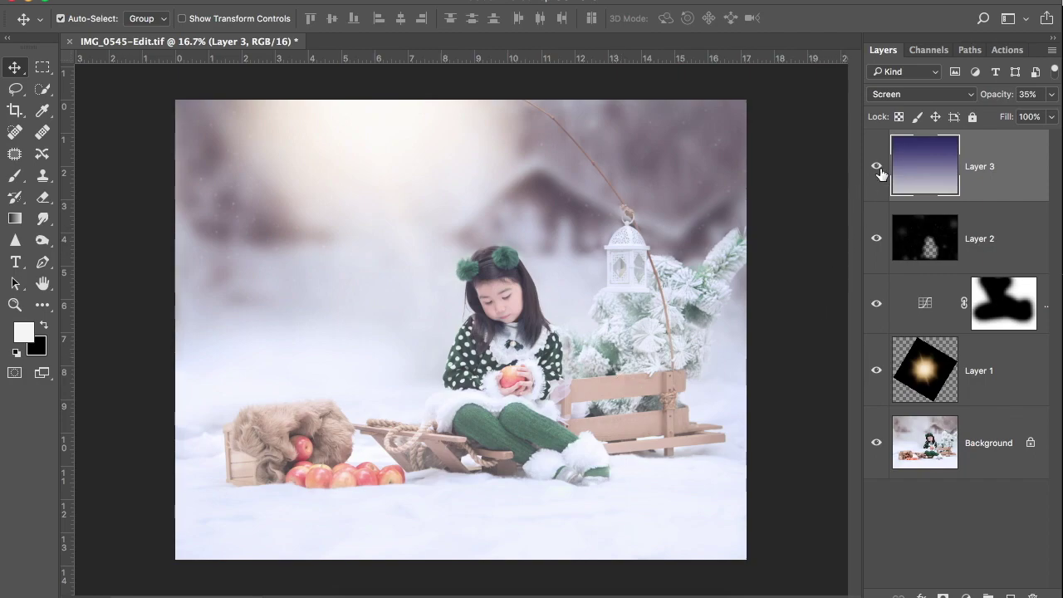
{"action": "left_click", "coordinate": [879, 167]}
{"action": "left_click", "coordinate": [879, 167]}
{"action": "left_click", "coordinate": [875, 169]}
{"action": "left_click", "coordinate": [874, 170]}
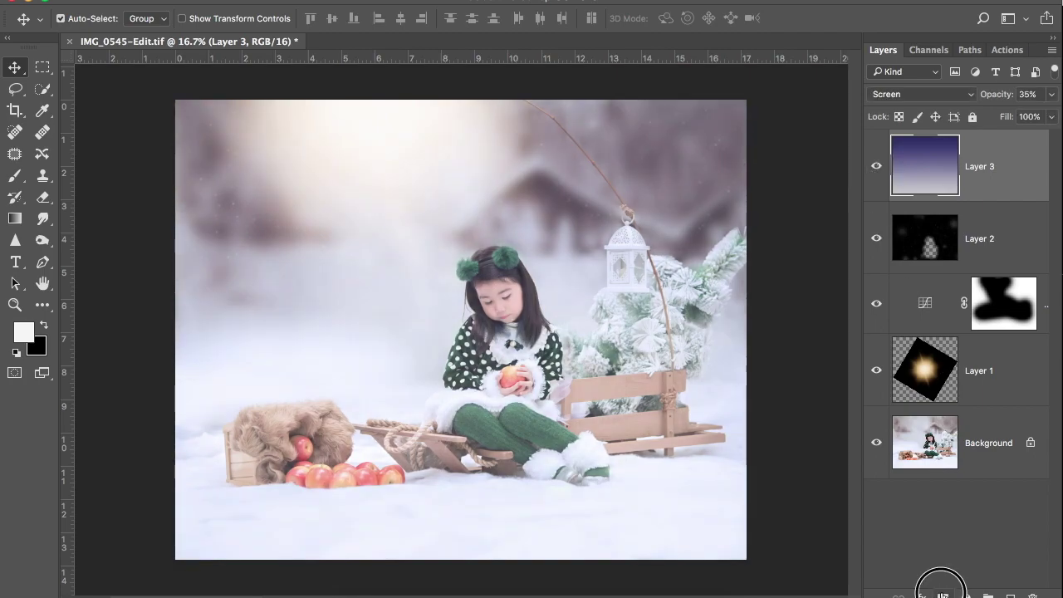
{"action": "left_click", "coordinate": [943, 595]}
Set up a black Brush at low opacity and adjust its size for mask painting.
{"action": "key", "text": "b"}
{"action": "key", "text": "x"}
{"action": "left_click_drag", "start_coordinate": [344, 18], "coordinate": [284, 41]}
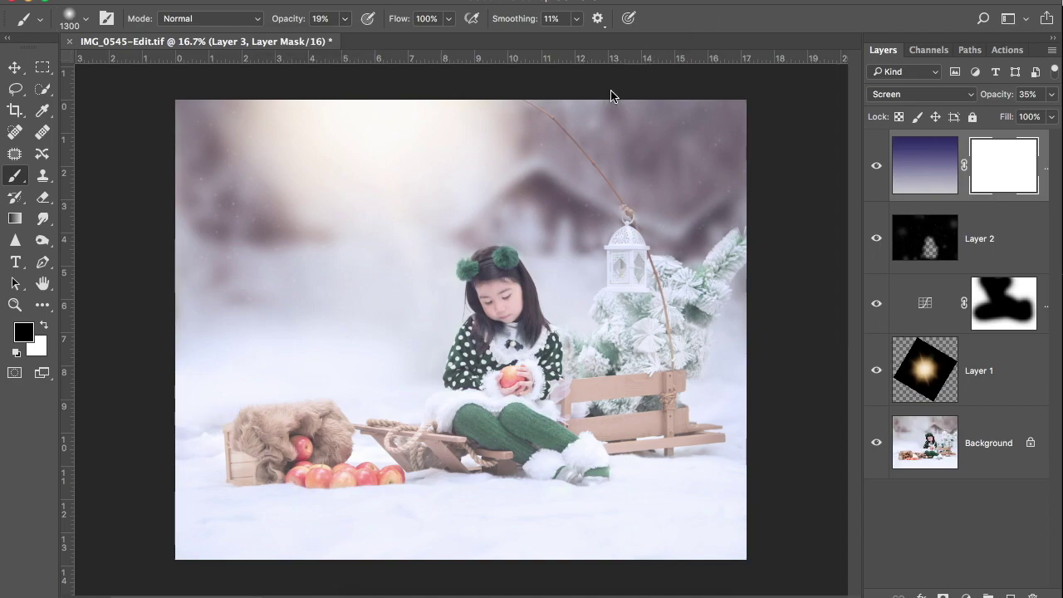
{"action": "right_click", "coordinate": [510, 301]}
{"action": "key", "text": "]"}
{"action": "key", "text": "]"}
{"action": "key", "text": "]"}
{"action": "key", "text": "]"}
{"action": "left_click", "coordinate": [697, 31]}
{"action": "key", "text": "["}
{"action": "key", "text": "["}
{"action": "key", "text": "["}
{"action": "key", "text": "["}
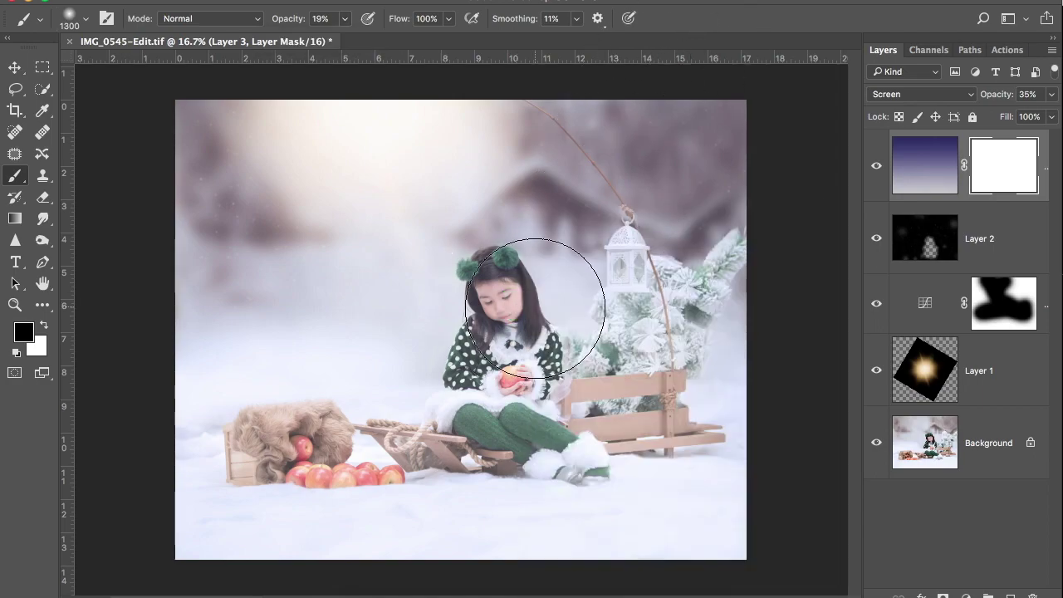
Paint the mask to fade the purple wash off the girl, apple basket and snowy tree.
{"action": "mouse_move", "coordinate": [496, 304]}
{"action": "left_mouse_down"}
{"action": "mouse_move", "coordinate": [503, 451]}
{"action": "mouse_move", "coordinate": [463, 391]}
{"action": "mouse_move", "coordinate": [508, 338]}
{"action": "mouse_move", "coordinate": [638, 329]}
{"action": "mouse_move", "coordinate": [636, 299]}
{"action": "mouse_move", "coordinate": [629, 315]}
{"action": "left_mouse_up"}
{"action": "key", "text": "bracketleft"}
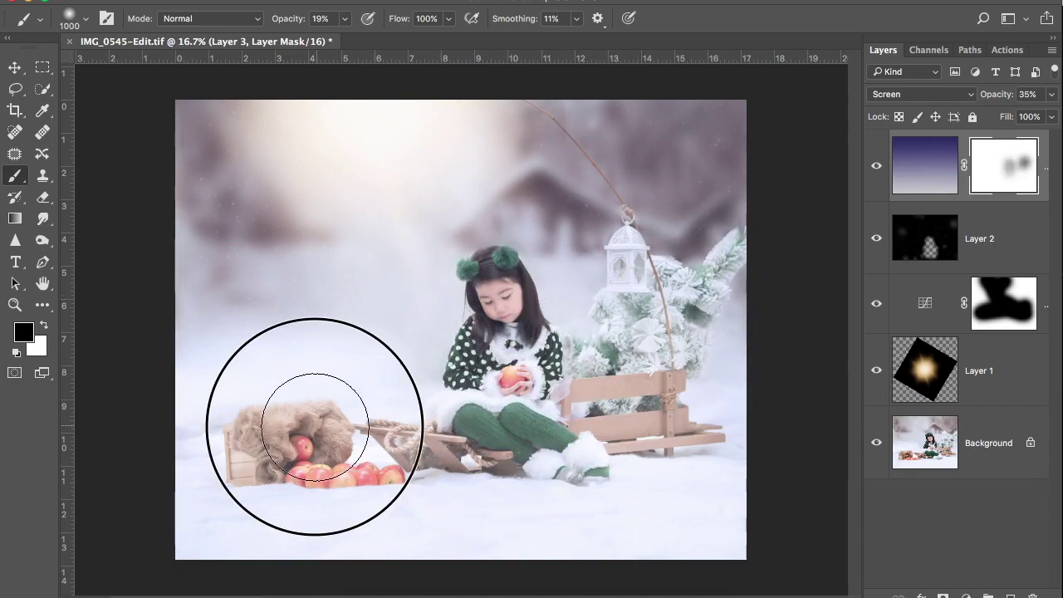
{"action": "left_click", "coordinate": [308, 430]}
{"action": "left_click", "coordinate": [495, 378]}
{"action": "mouse_move", "coordinate": [495, 378]}
{"action": "left_mouse_down"}
{"action": "mouse_move", "coordinate": [665, 348]}
{"action": "mouse_move", "coordinate": [695, 327]}
{"action": "mouse_move", "coordinate": [554, 384]}
{"action": "left_mouse_up"}
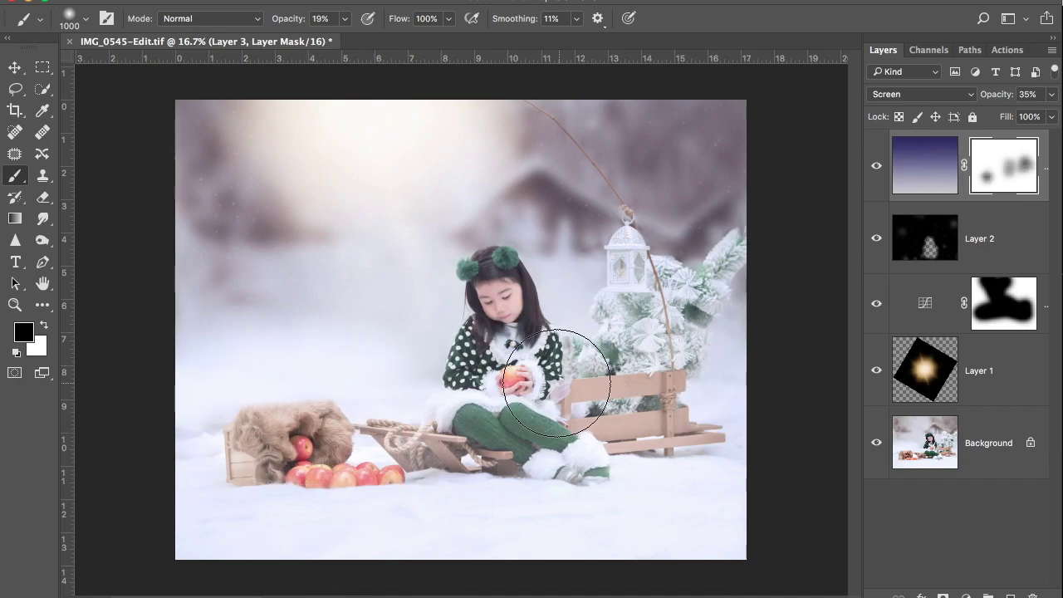
{"action": "scroll", "coordinate": [517, 276], "scroll_direction": "up", "scroll_amount": 3}
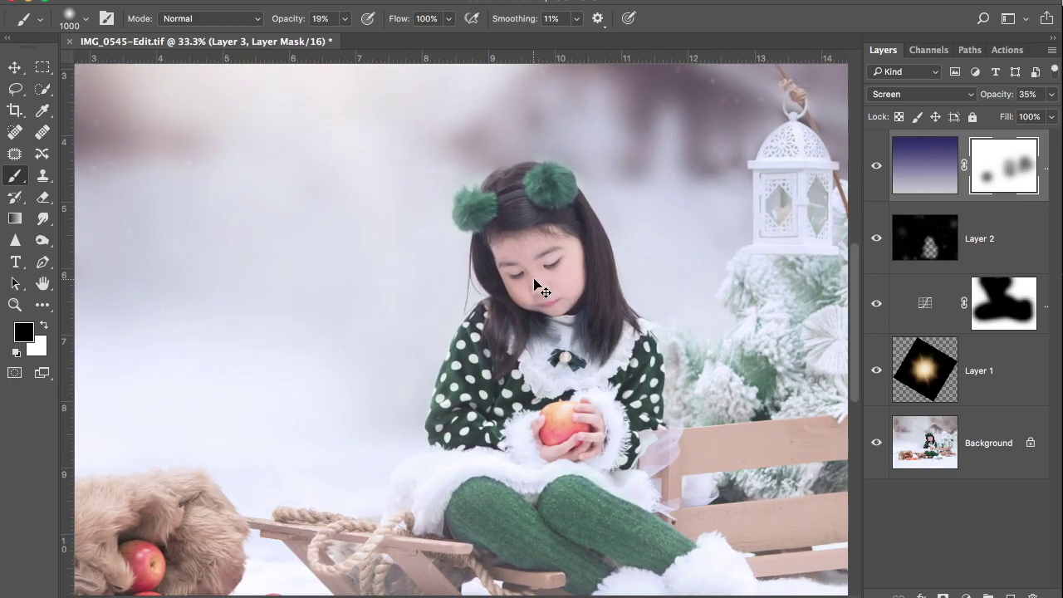
{"action": "scroll", "coordinate": [570, 271], "scroll_direction": "down", "scroll_amount": 3}
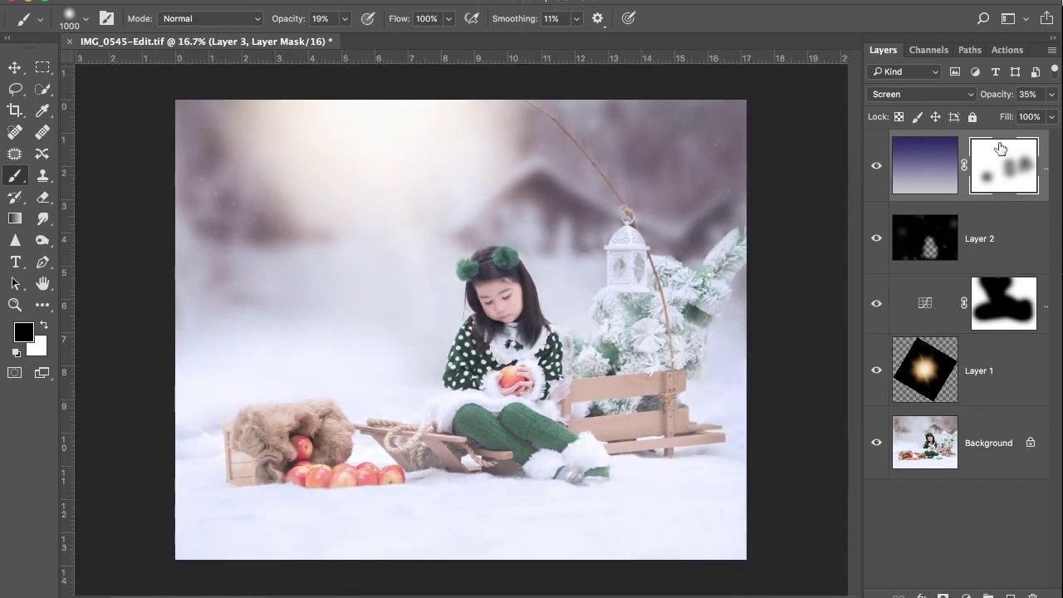
Compare the masked wash before and after, then merge all layers into a single Background.
{"action": "left_click", "coordinate": [879, 171]}
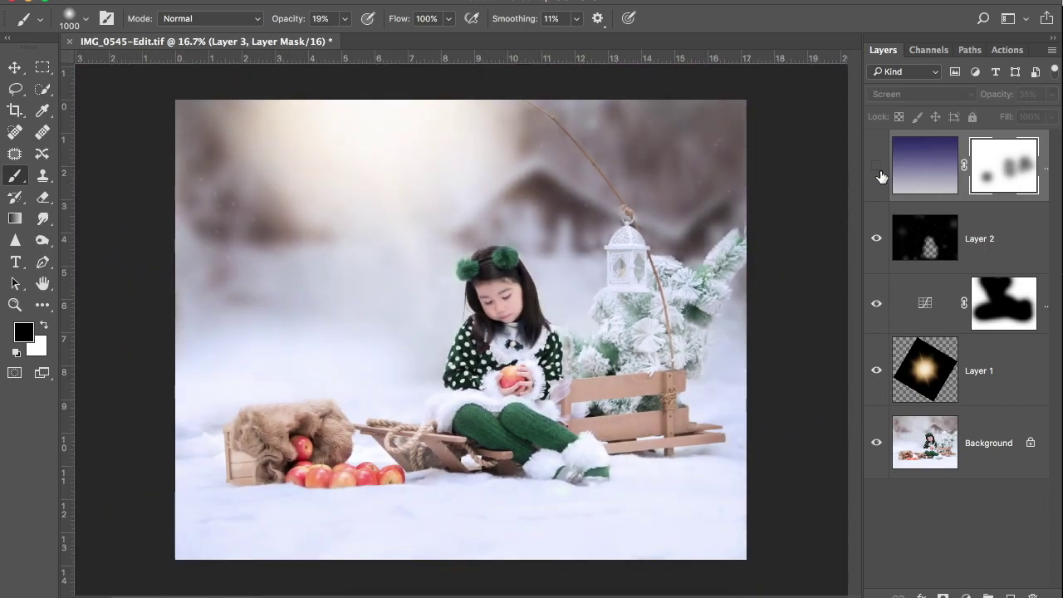
{"action": "left_click", "coordinate": [879, 170]}
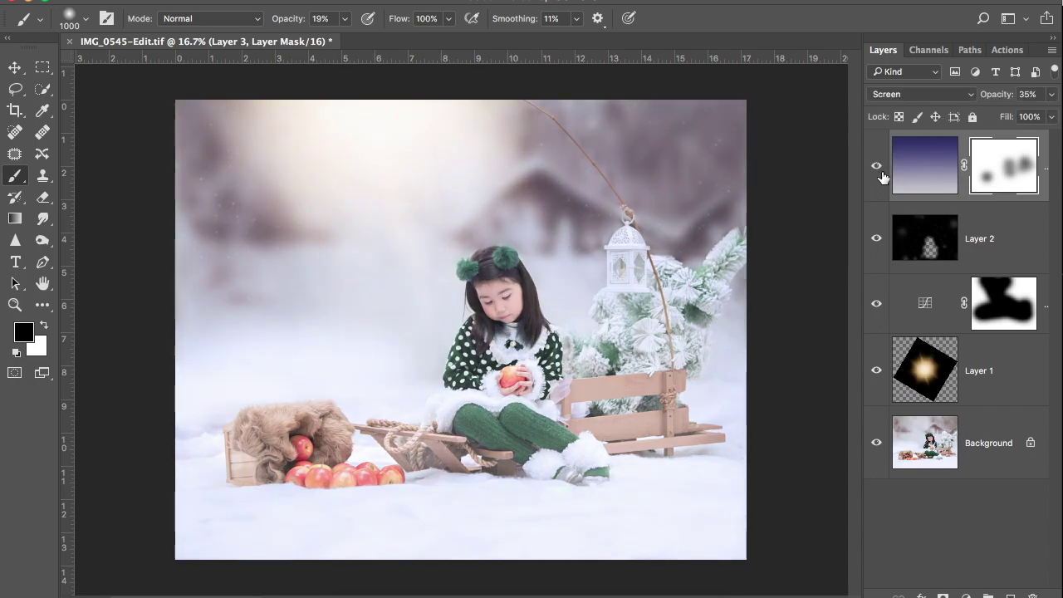
{"action": "left_click", "coordinate": [877, 170]}
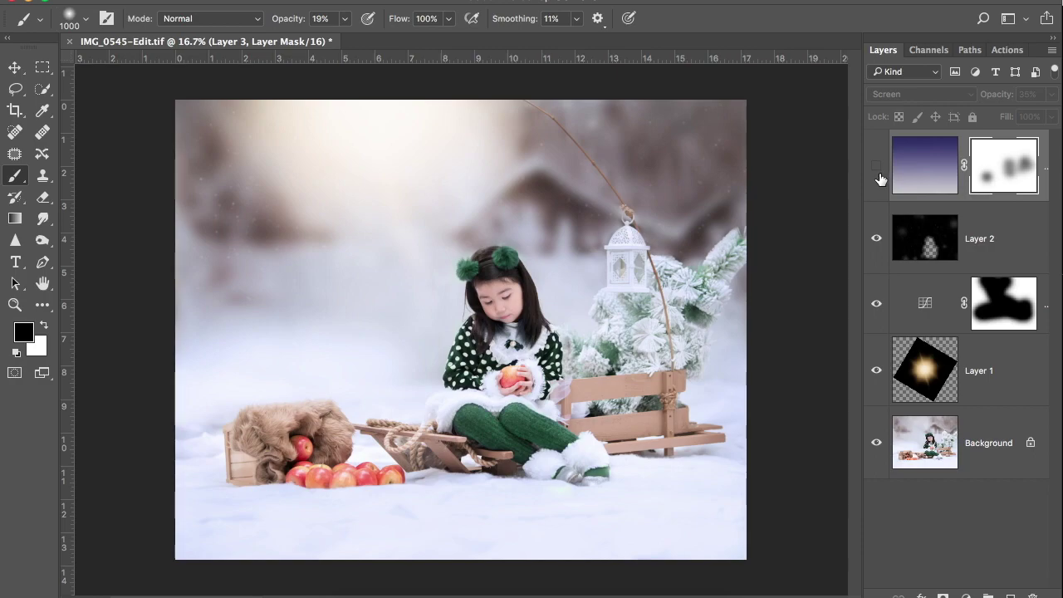
{"action": "left_click", "coordinate": [877, 170]}
{"action": "key", "text": "bracketleft"}
{"action": "key", "text": "bracketleft"}
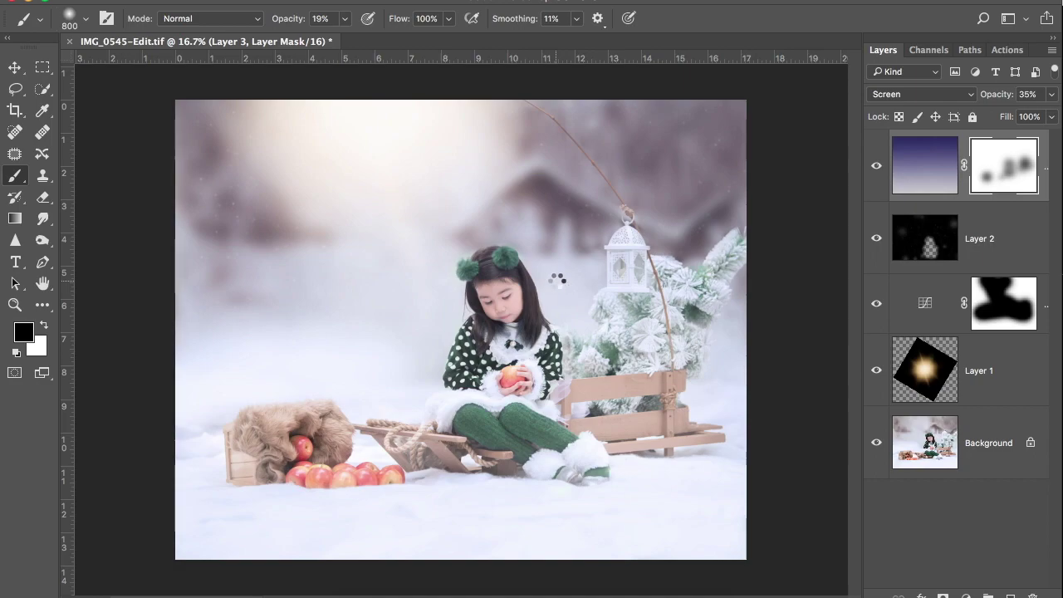
{"action": "key", "text": "super+equal"}
{"action": "key", "text": "super+equal"}
{"action": "left_click", "coordinate": [407, 0]}
{"action": "mouse_move", "coordinate": [541, 300]}
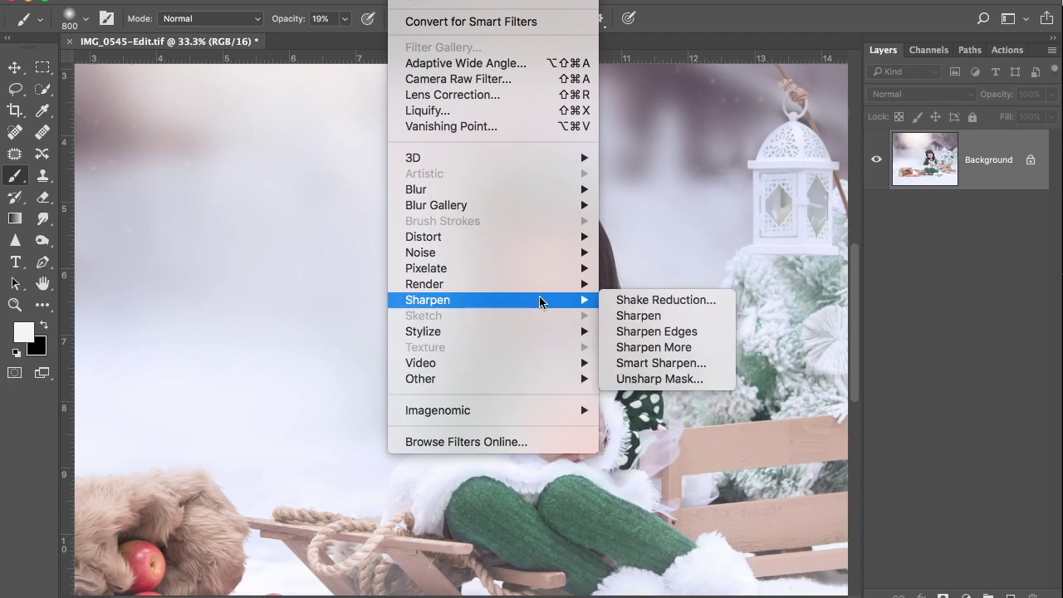
{"action": "left_click", "coordinate": [664, 381]}
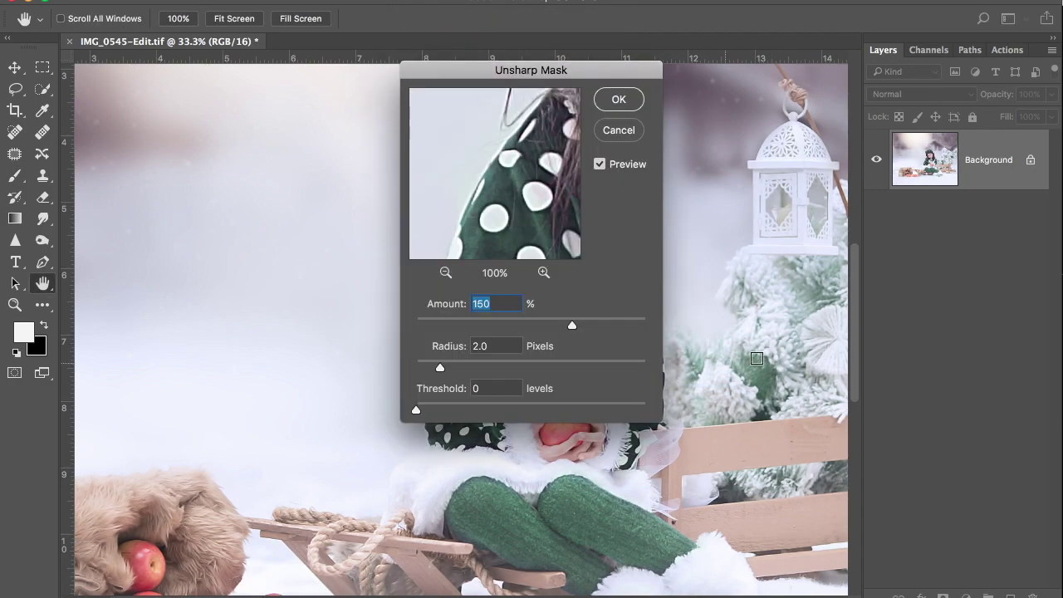
{"action": "left_click_drag", "start_coordinate": [593, 105], "coordinate": [292, 153]}
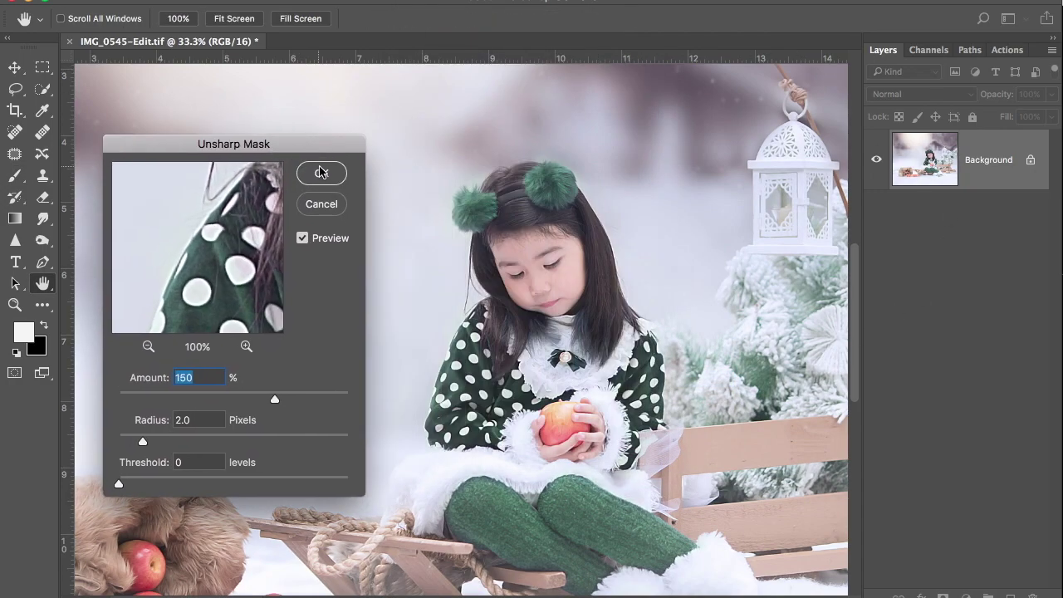
{"action": "key", "text": "Return"}
{"action": "key", "text": "b"}
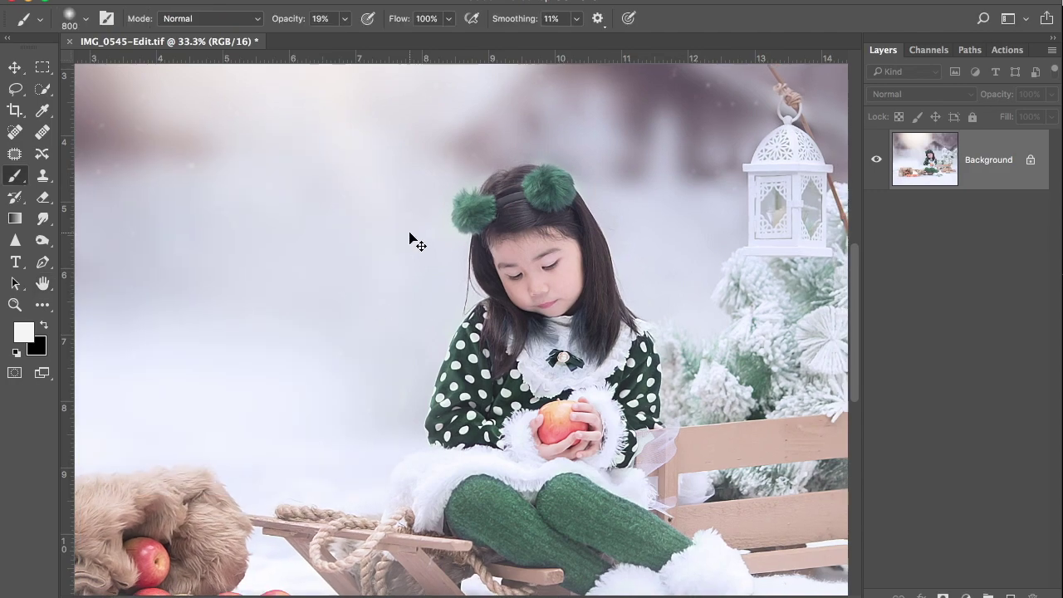
{"action": "key", "text": "ctrl+minus"}
{"action": "key", "text": "ctrl+minus"}
{"action": "key", "text": "v"}
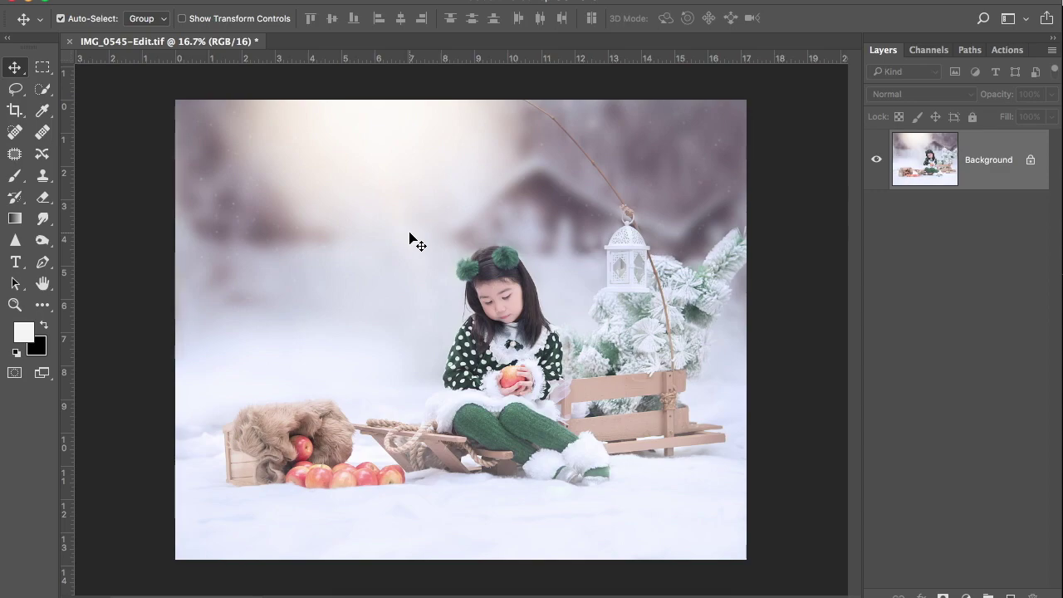
{"action": "left_click", "coordinate": [518, 3]}
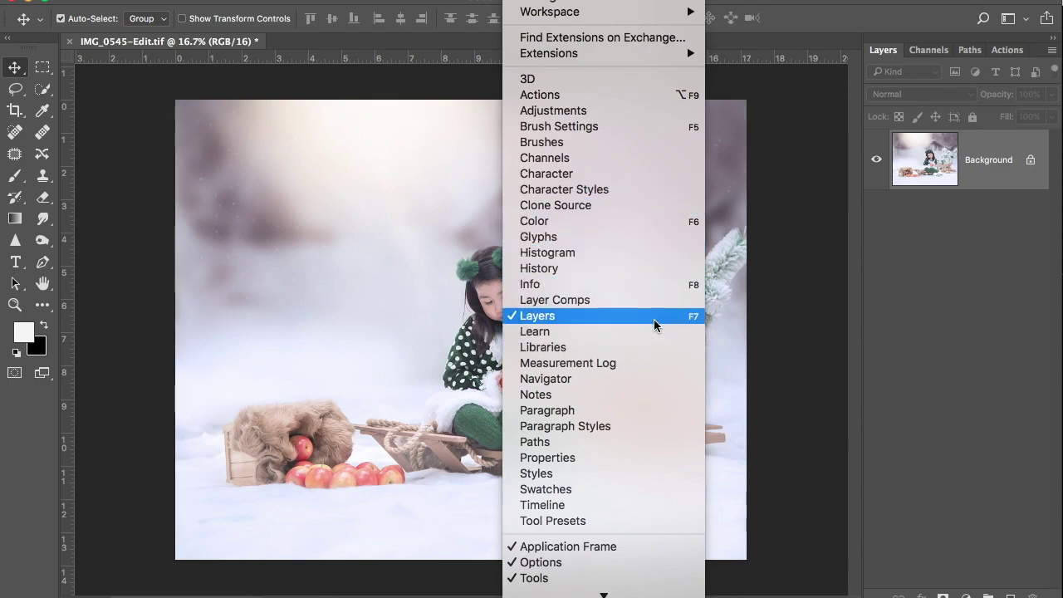
{"action": "left_click", "coordinate": [648, 268]}
{"action": "left_click_drag", "start_coordinate": [745, 222], "coordinate": [948, 157]}
{"action": "left_click", "coordinate": [923, 199]}
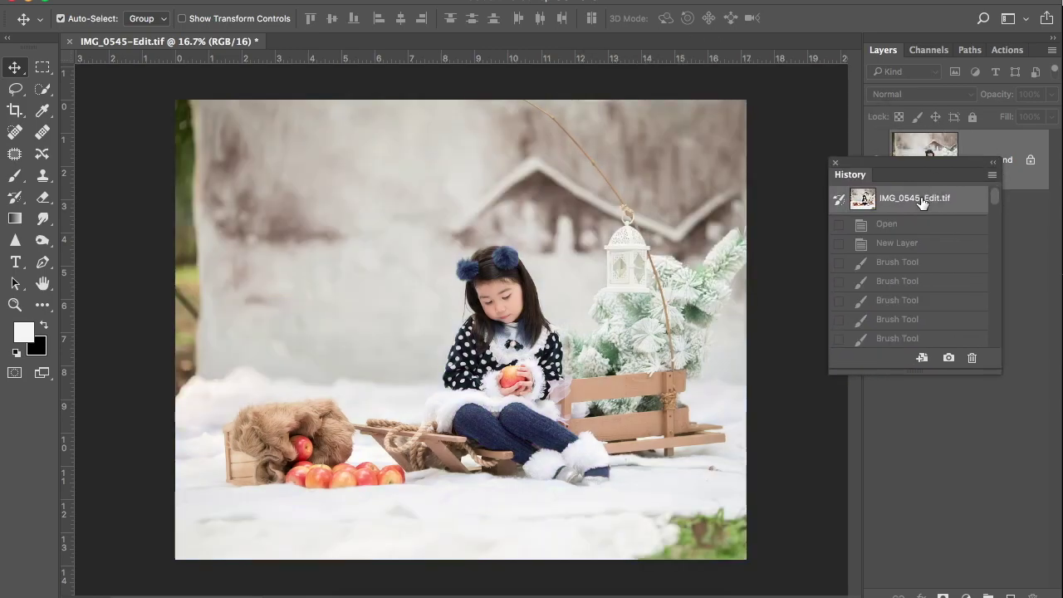
{"action": "key", "text": "super+z"}
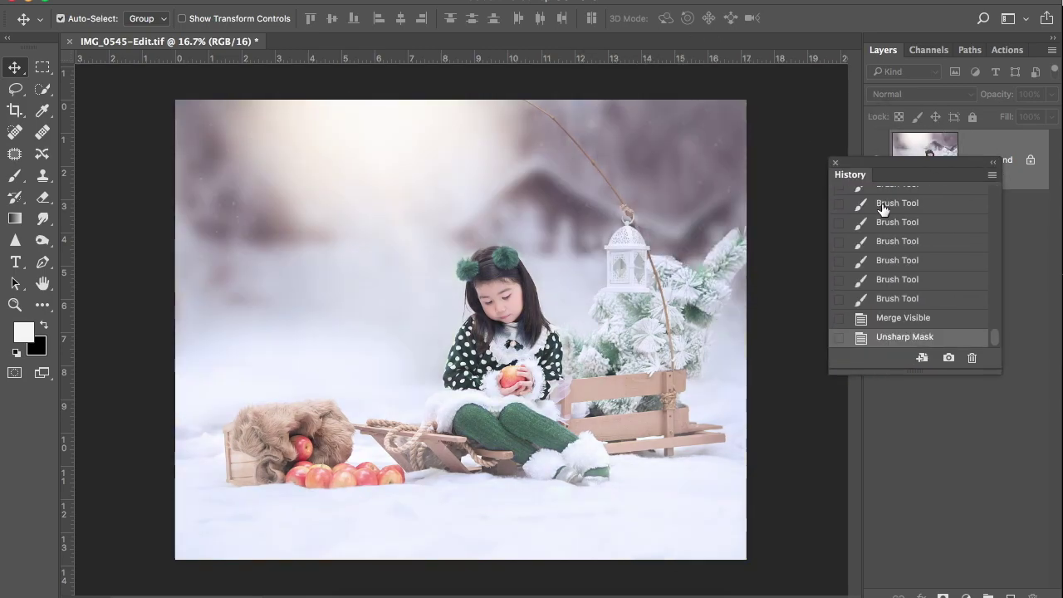
{"action": "key", "text": "super+z"}
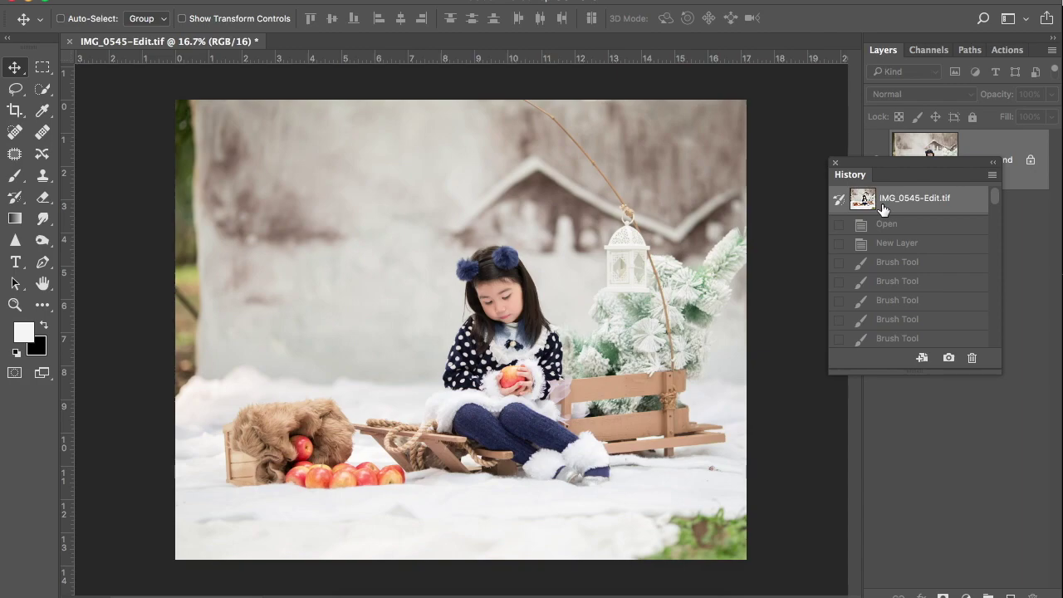
{"action": "key", "text": "super+z"}
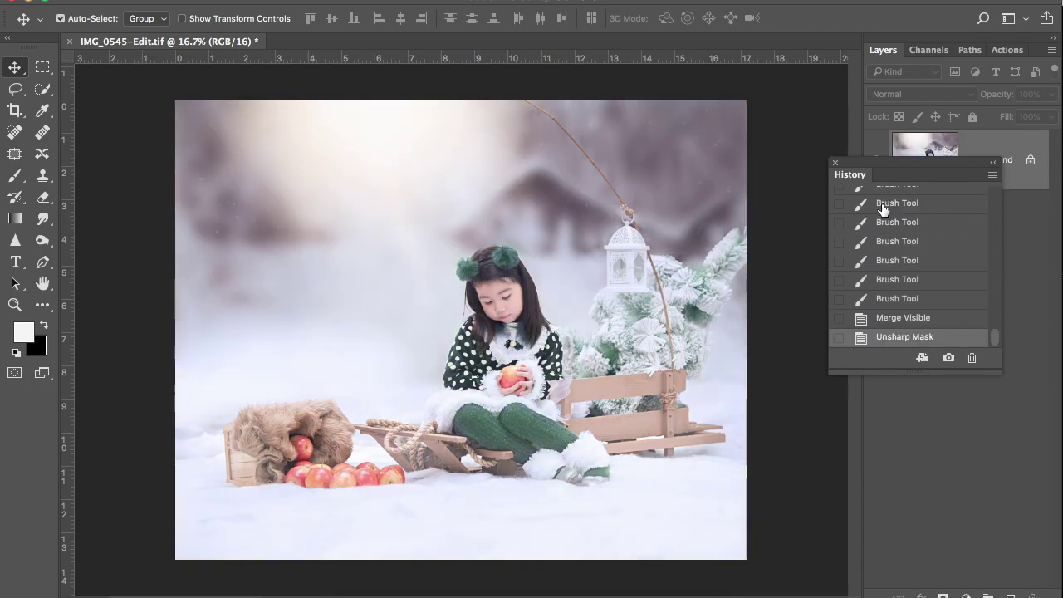
{"action": "key", "text": "super+z"}
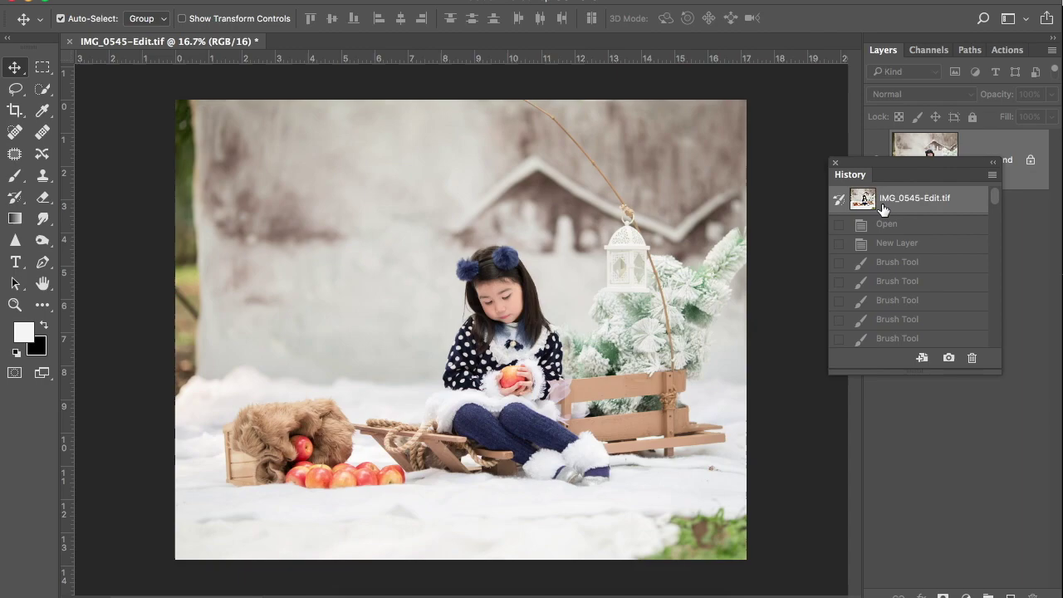
{"action": "key", "text": "super+z"}
{"action": "key", "text": "super+z"}
{"action": "key", "text": "super+z"}
{"action": "key", "text": "super+z"}
{"action": "key", "text": "super+z"}
{"action": "left_click_drag", "start_coordinate": [874, 172], "coordinate": [904, 219]}
{"action": "left_click", "coordinate": [866, 213]}
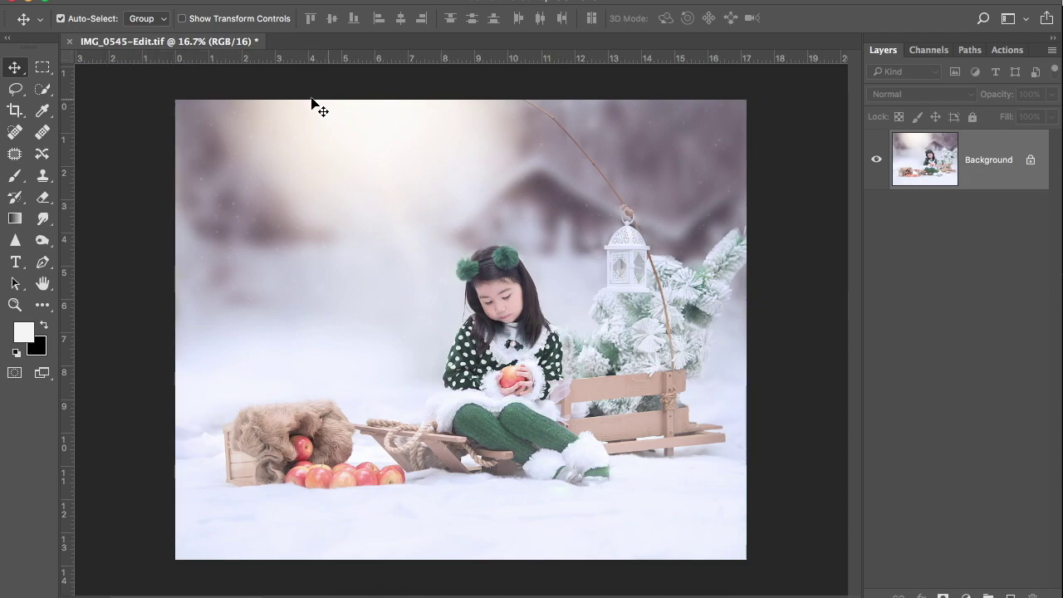
{"action": "mouse_move", "coordinate": [211, 43]}
{"action": "left_mouse_down"}
{"action": "mouse_move", "coordinate": [228, 79]}
{"action": "mouse_move", "coordinate": [211, 42]}
{"action": "left_mouse_up"}
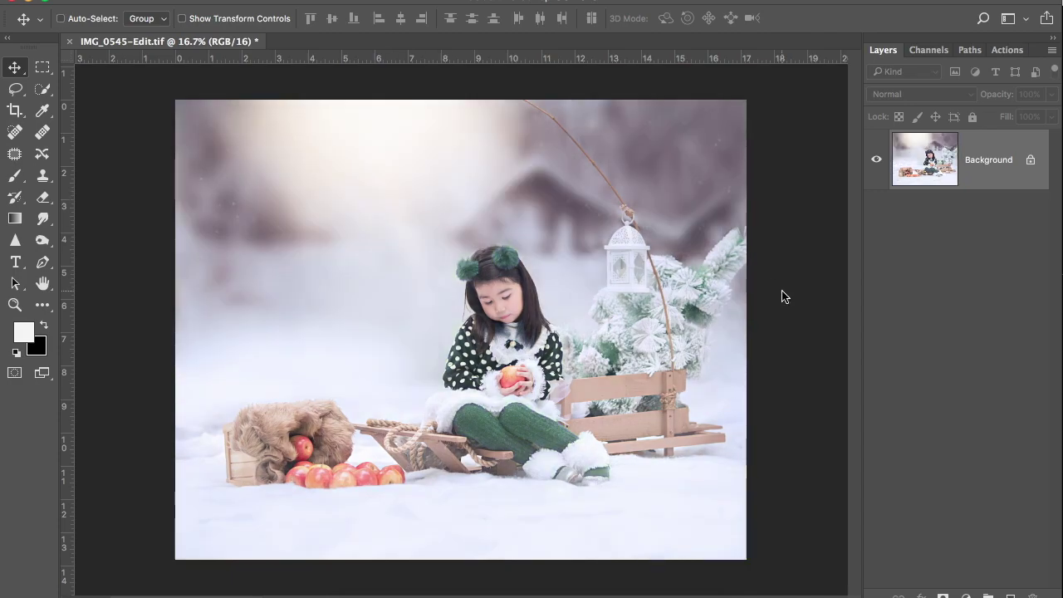
{"action": "key", "text": "super+o"}
Open chard logo 2.psd from the RG folder on the Storage drive.
{"action": "left_click", "coordinate": [208, 192]}
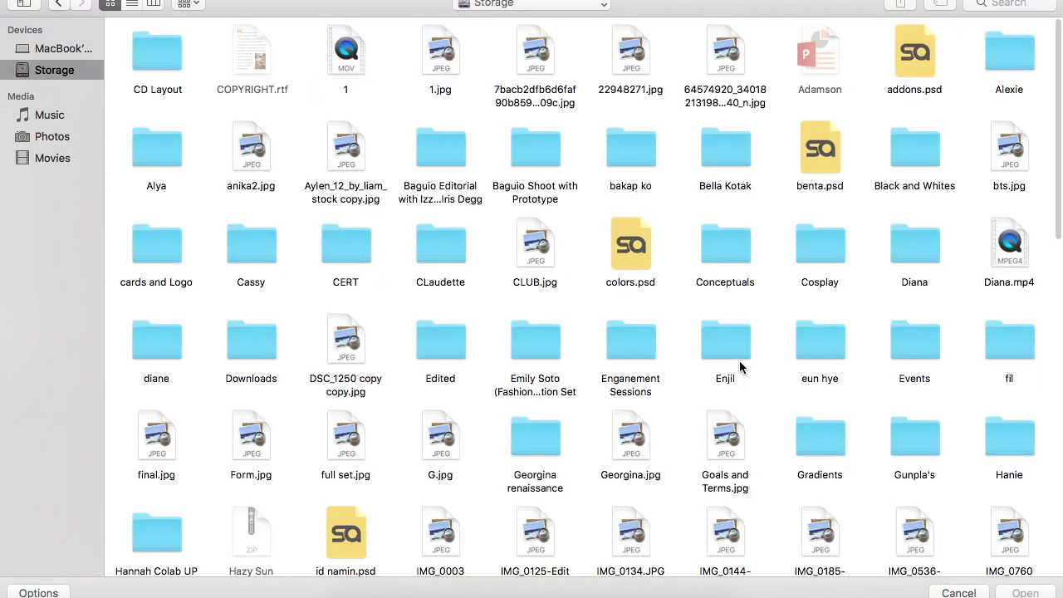
{"action": "left_click", "coordinate": [824, 348]}
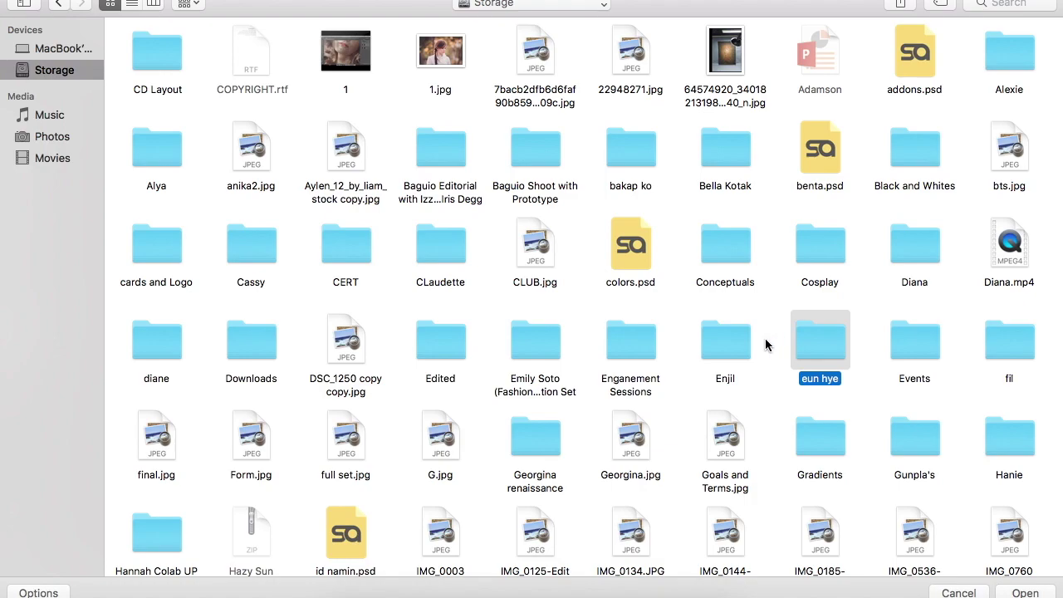
{"action": "key", "text": "r"}
{"action": "double_click", "coordinate": [726, 291]}
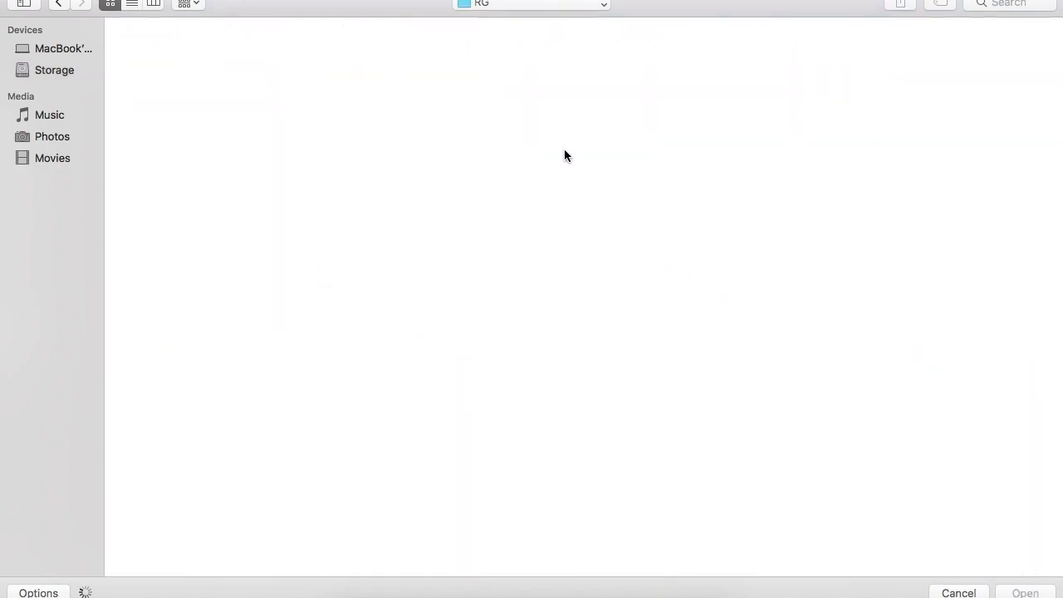
{"action": "left_click", "coordinate": [463, 80]}
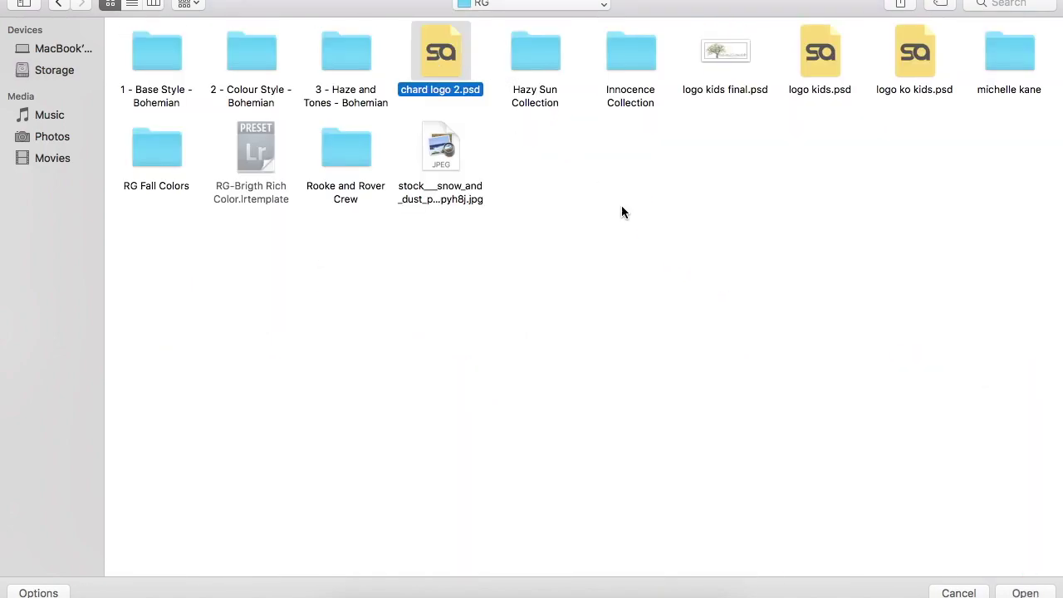
{"action": "left_click", "coordinate": [1026, 593]}
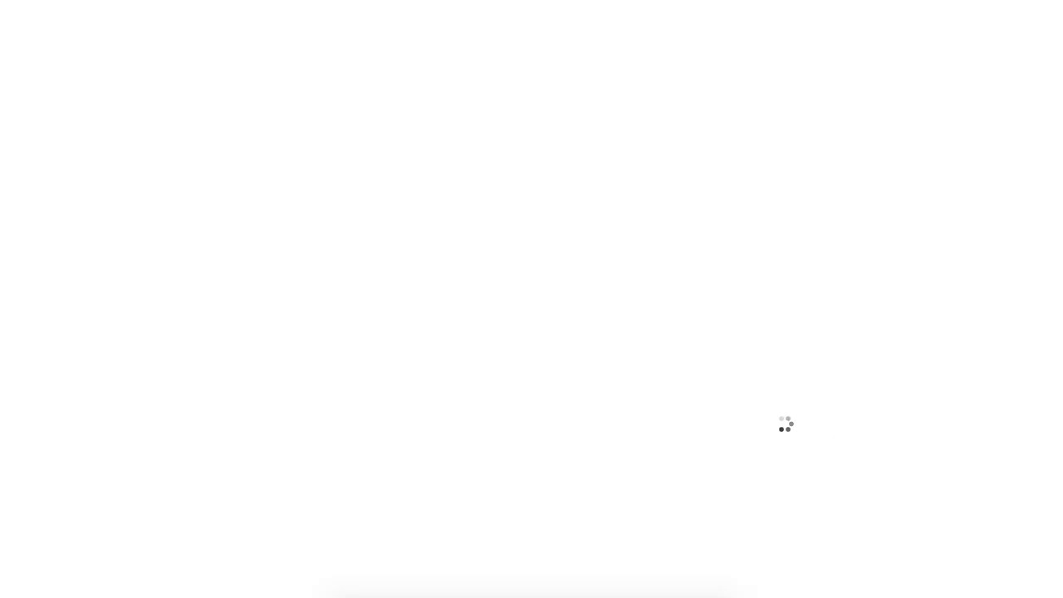
Bring the signature text into the portrait and scale it down slightly with Free Transform.
{"action": "key", "text": "super+plus"}
{"action": "key", "text": "super+plus"}
{"action": "key", "text": "super+plus"}
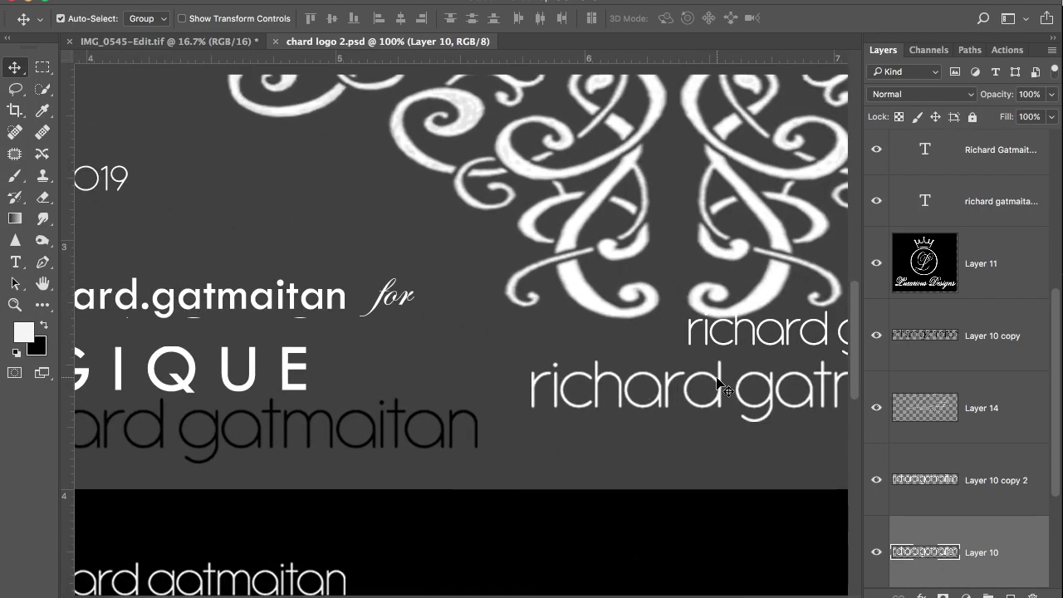
{"action": "left_click_drag", "start_coordinate": [716, 379], "coordinate": [189, 76]}
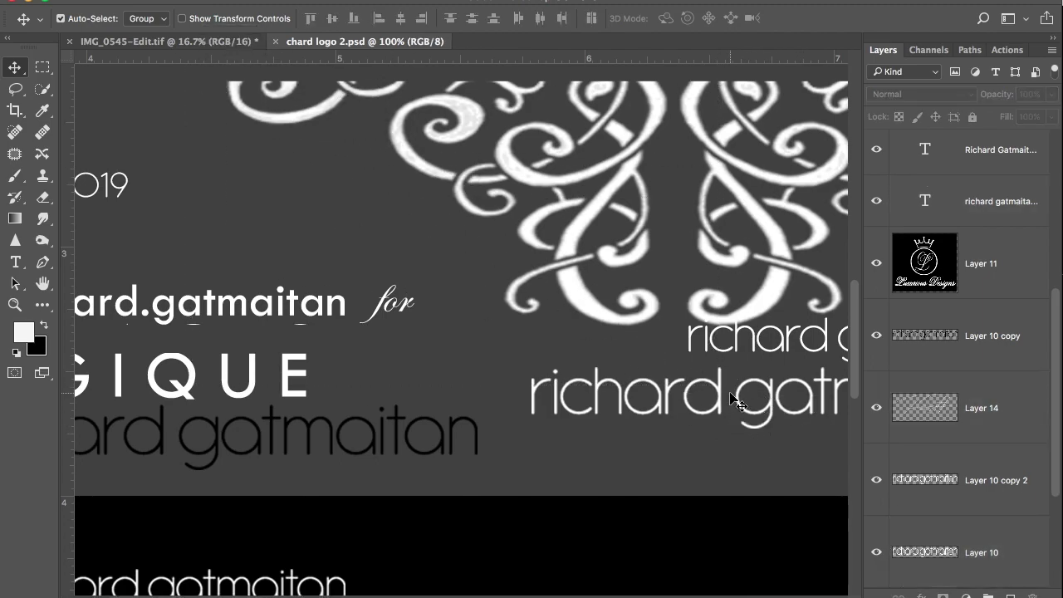
{"action": "left_click_drag", "start_coordinate": [719, 397], "coordinate": [287, 324]}
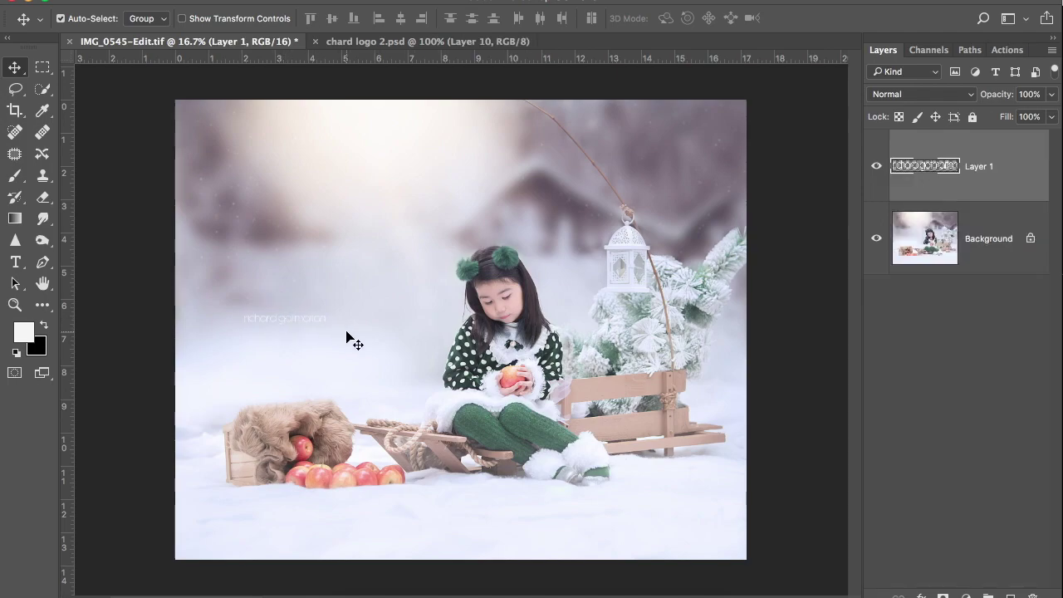
{"action": "key", "text": "t"}
{"action": "key", "text": "ctrl+t"}
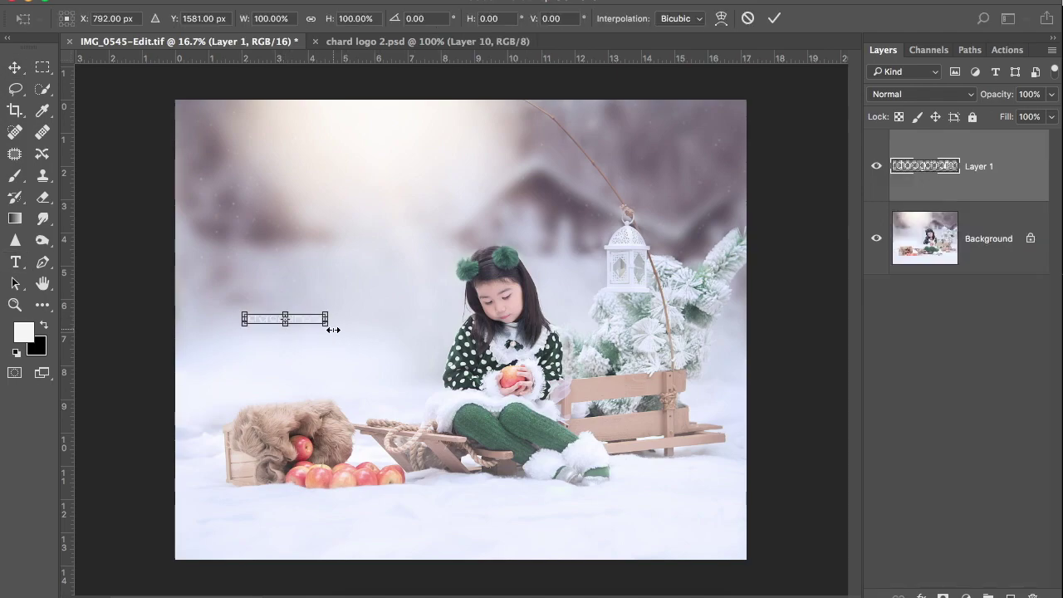
{"action": "left_click_drag", "start_coordinate": [325, 332], "coordinate": [304, 325]}
{"action": "key", "text": "Return"}
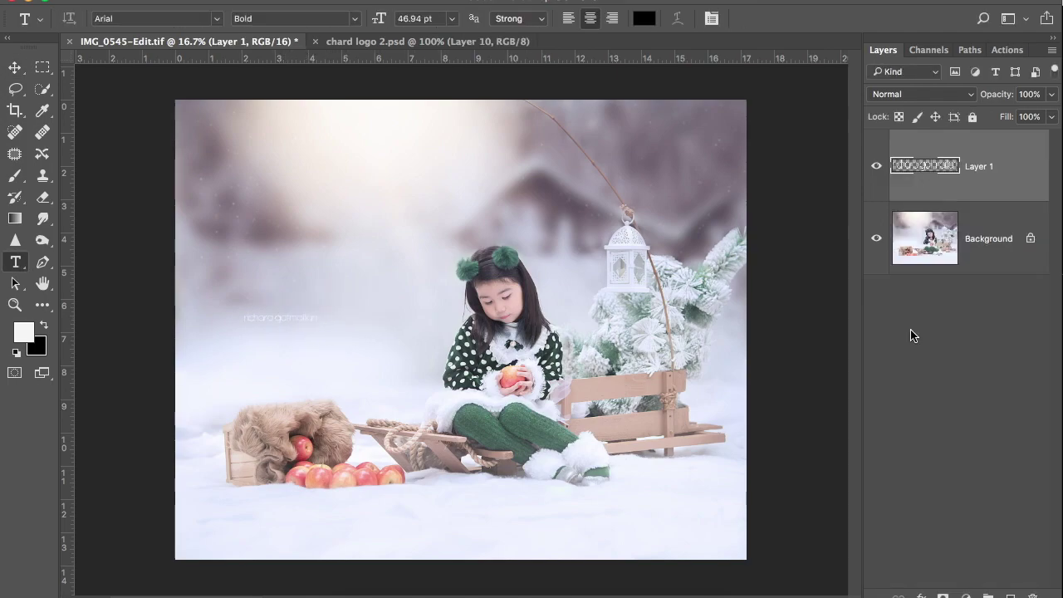
Merge the signature into the background and view the image full screen, filling the width.
{"action": "key", "text": "v"}
{"action": "key", "text": "ctrl+e"}
{"action": "key", "text": "f"}
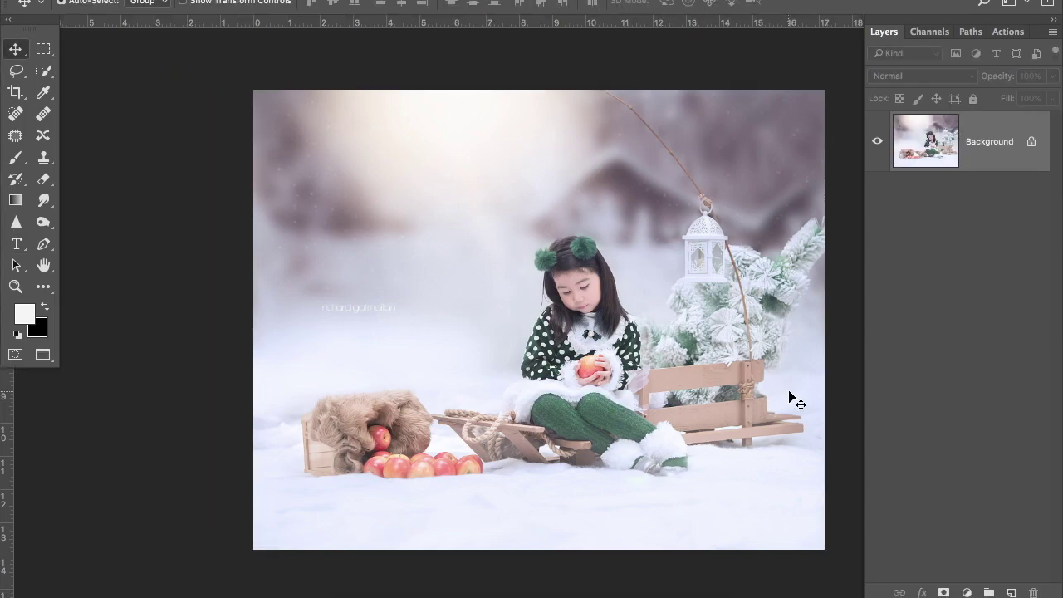
{"action": "key", "text": "f"}
{"action": "key", "text": "ctrl+plus"}
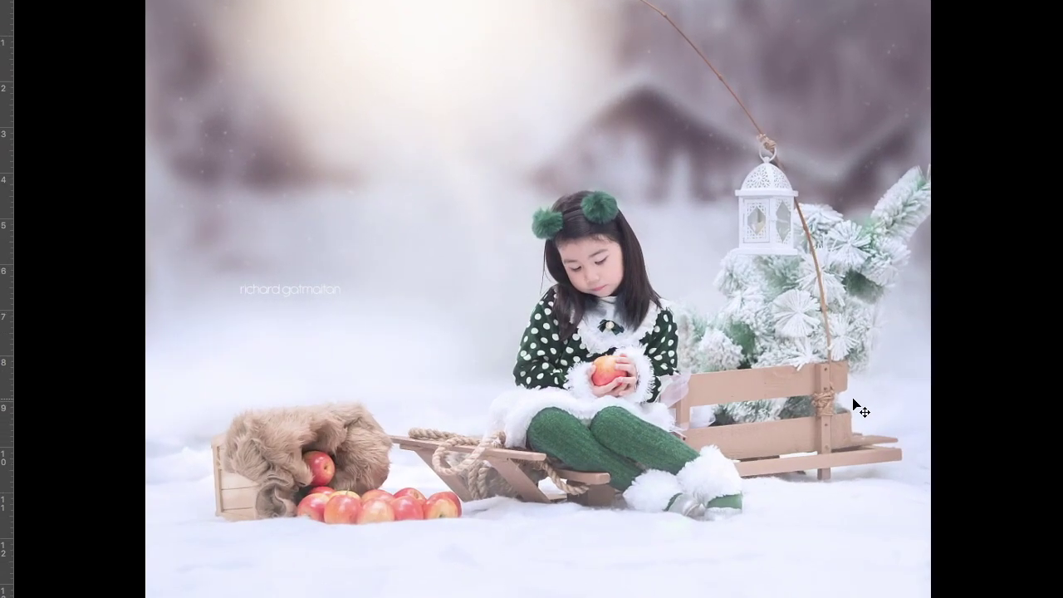